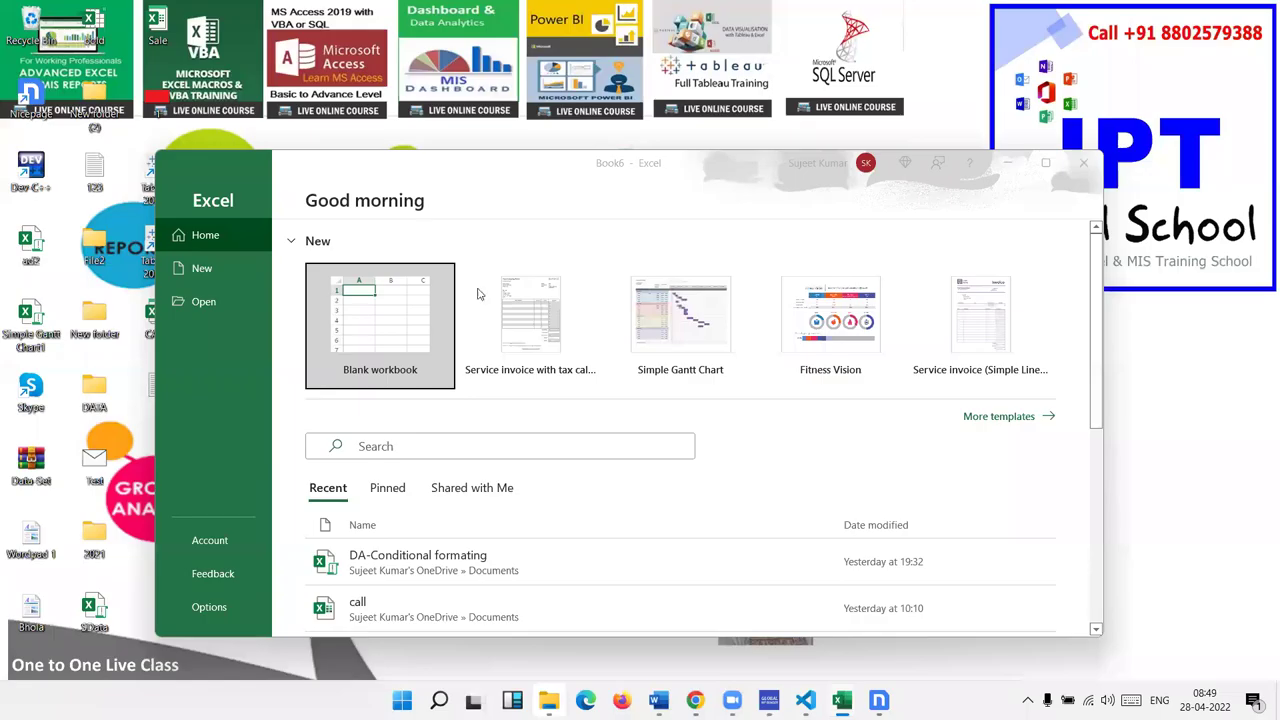
Maximize the Book6 window and copy cell A1
click(1045, 163)
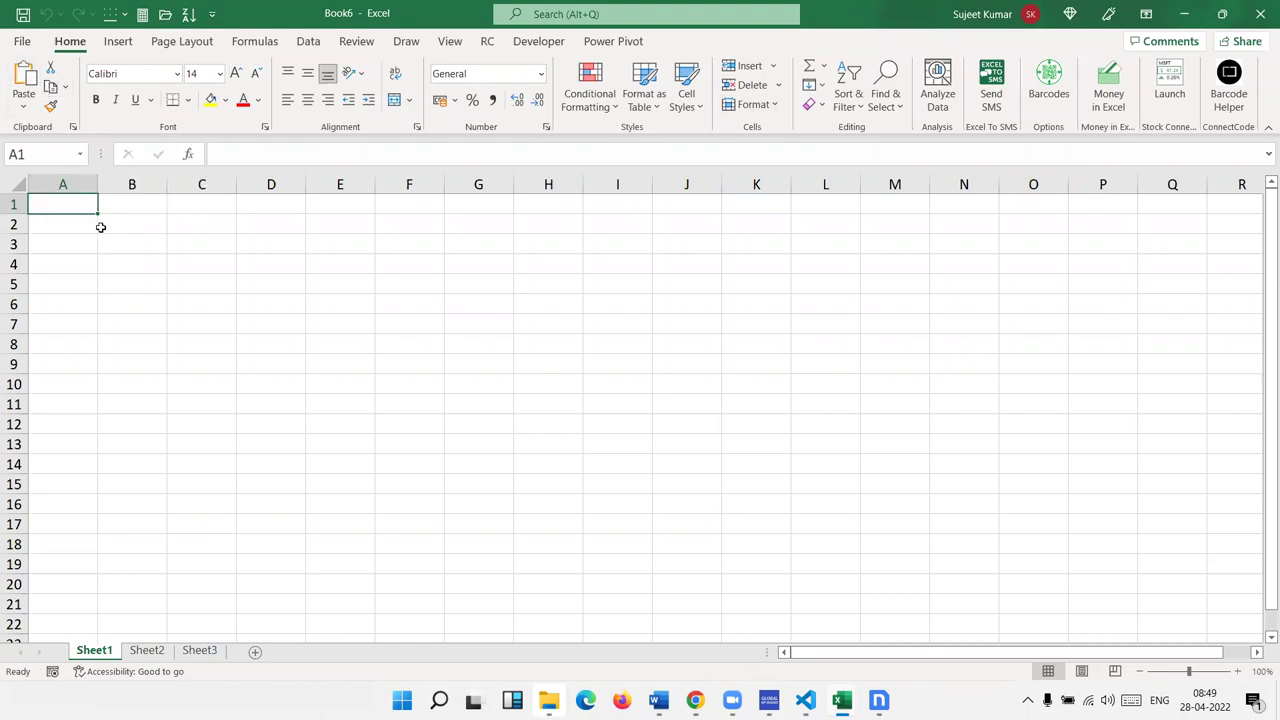
key(ctrl+c)
Preview the Paste Special options for cell D3, then cancel without pasting
click(252, 242)
right_click(252, 242)
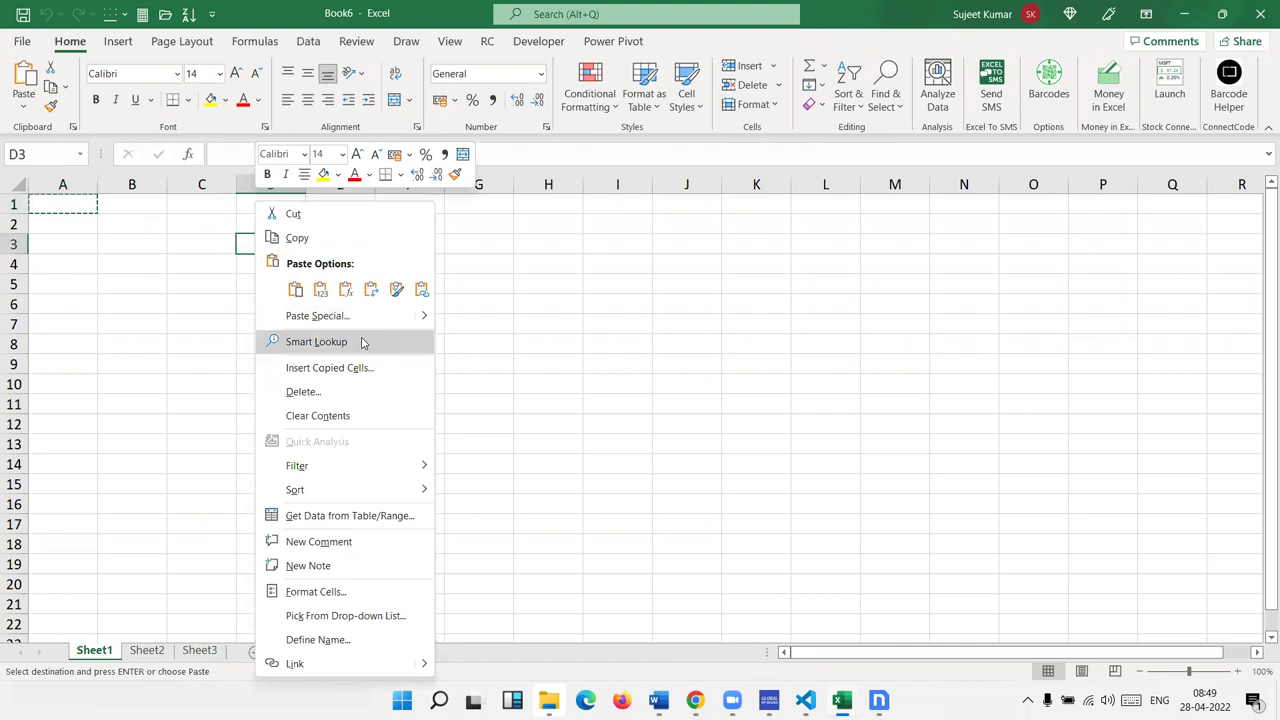
click(362, 316)
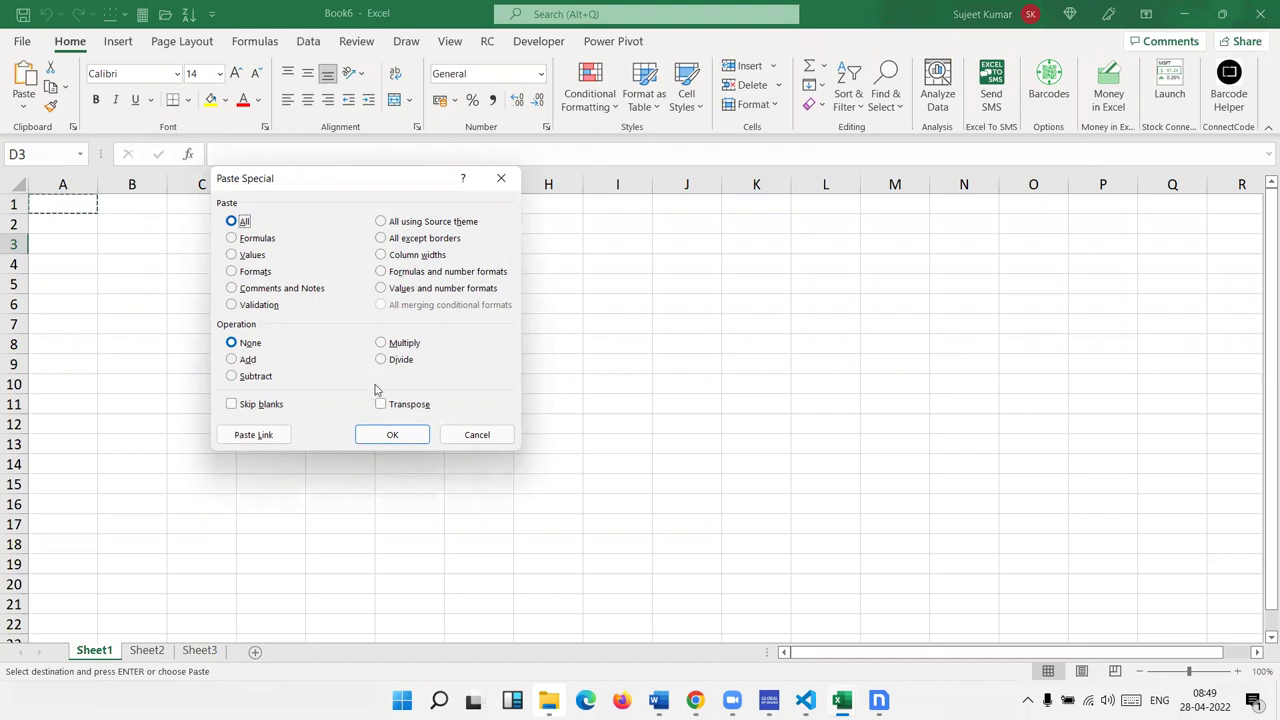
click(469, 446)
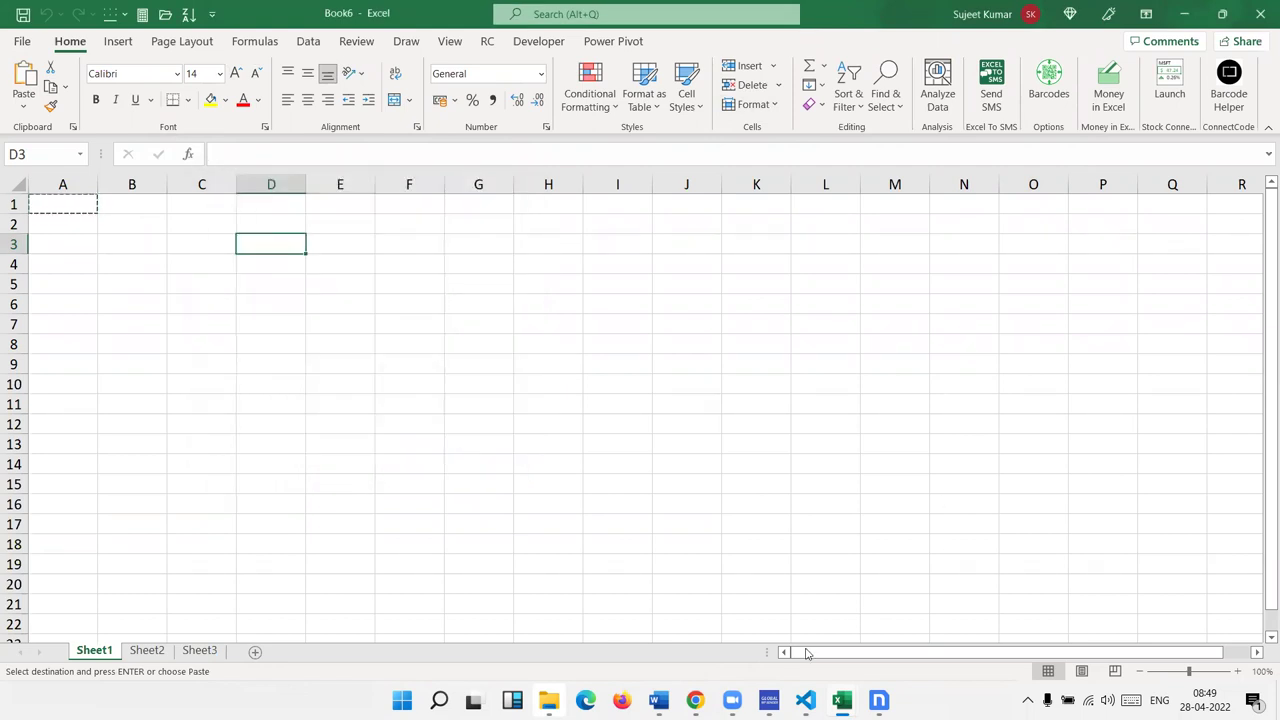
Switch to Chrome and load the Gmail inbox in a new tab
mouse_move(695, 700)
click(617, 645)
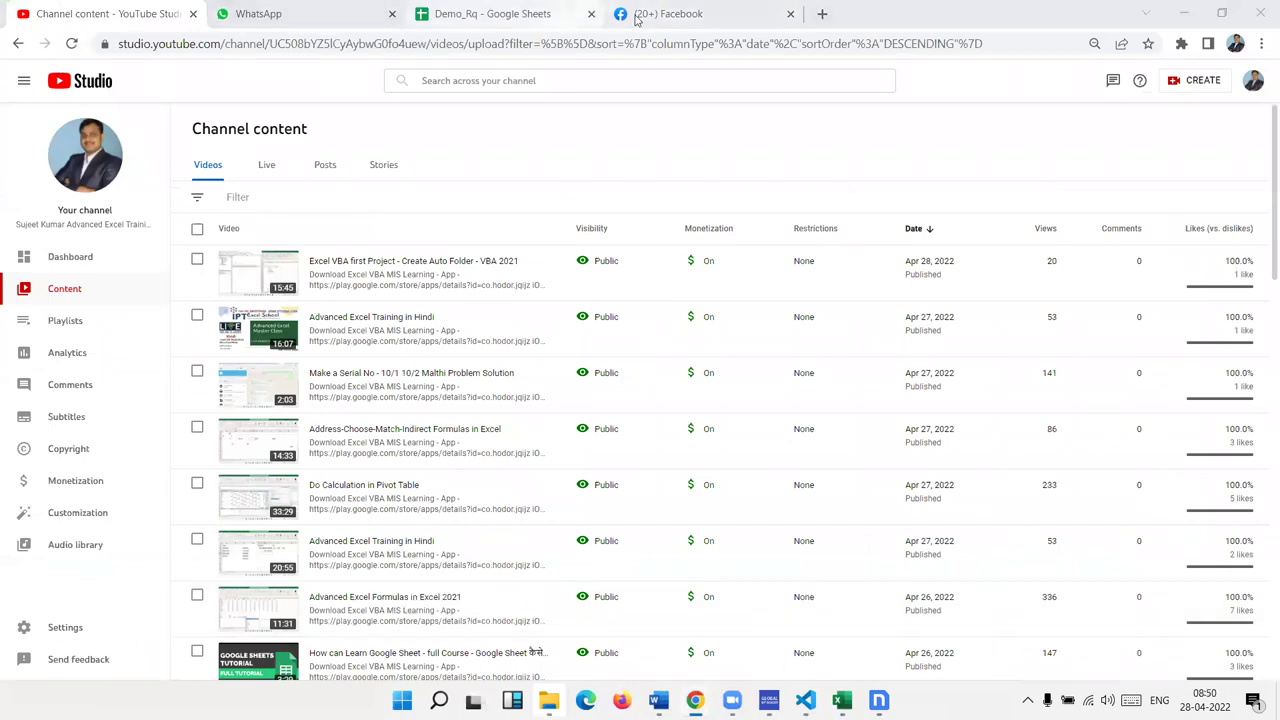
click(822, 14)
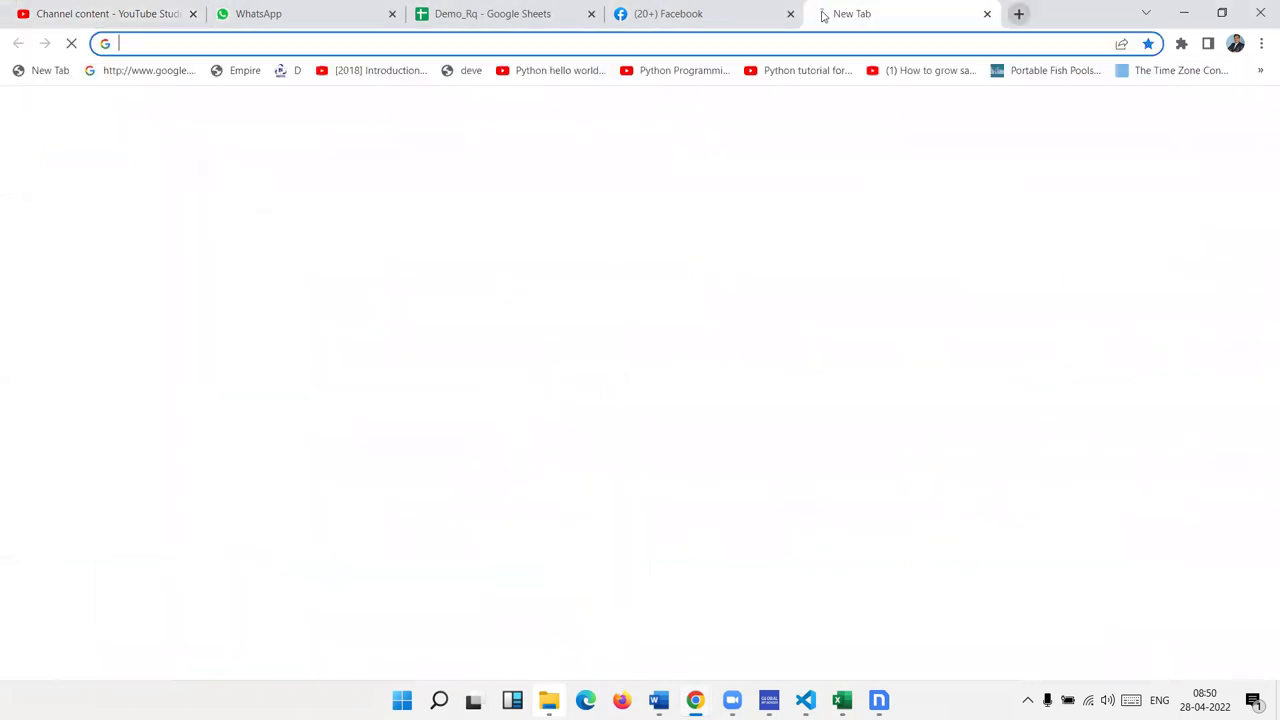
text(gm)
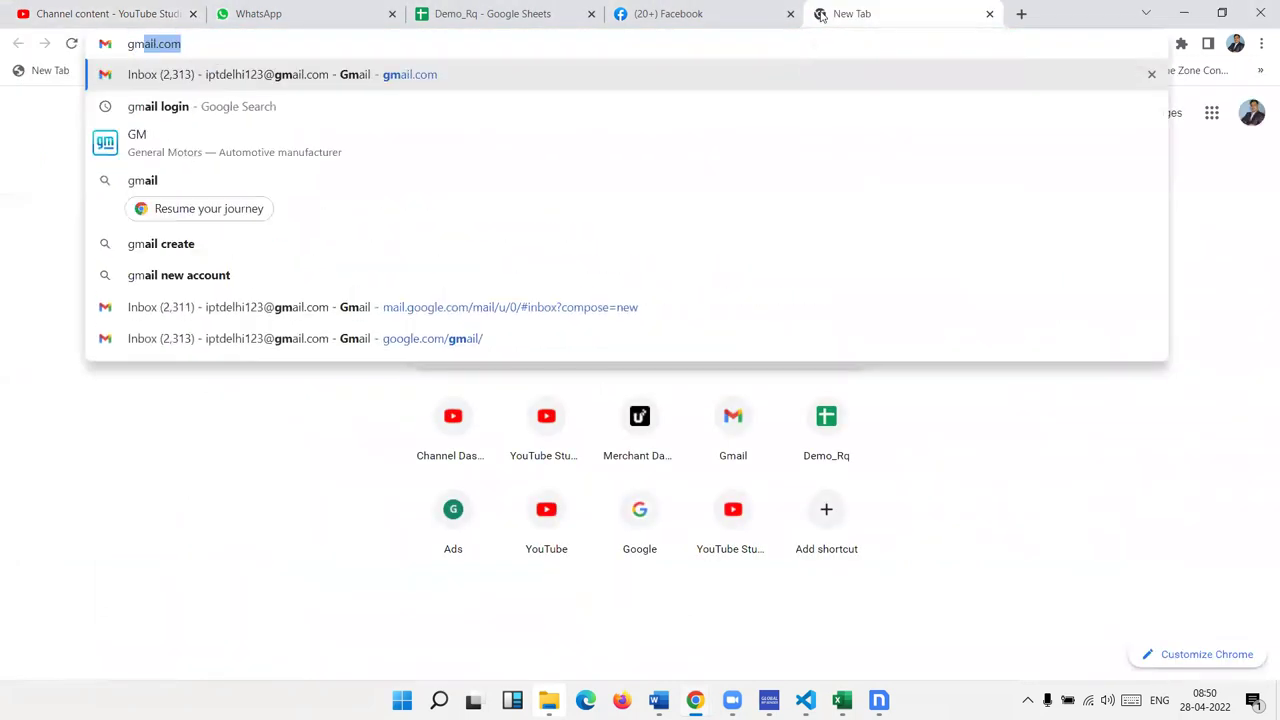
key(Return)
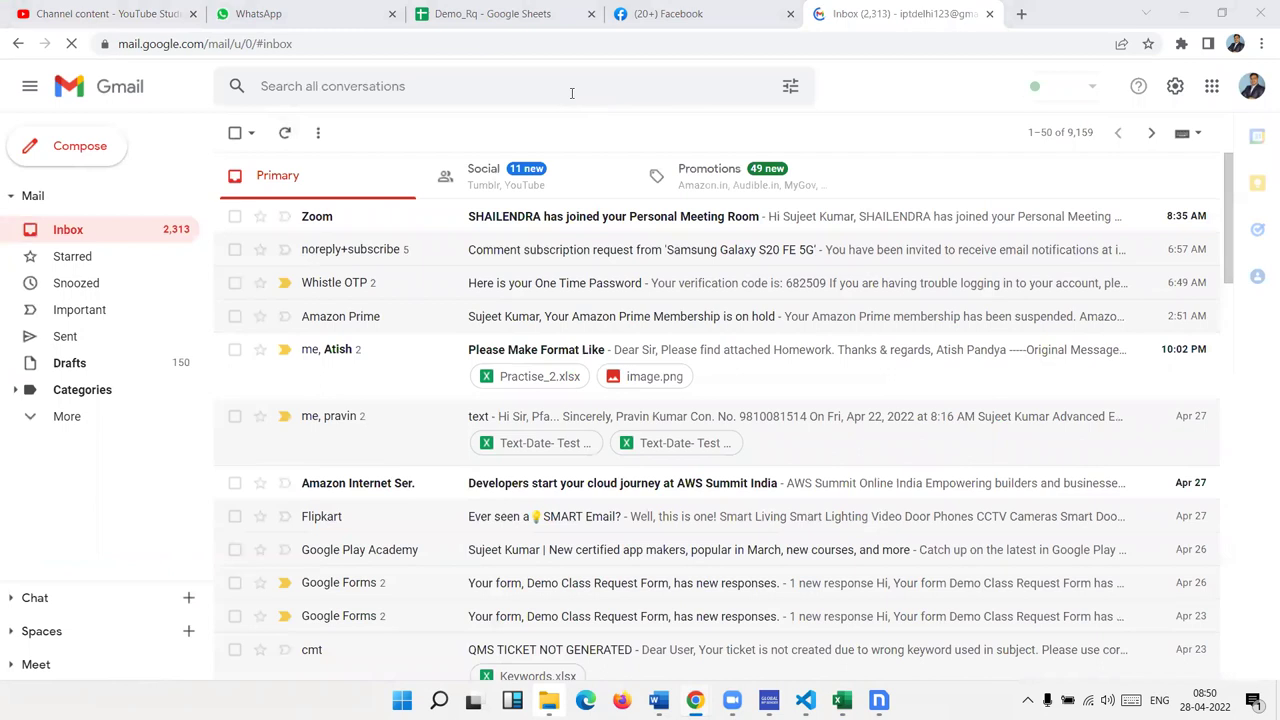
Minimize Chrome and bring the Book6 workbook back full screen
key(super+d)
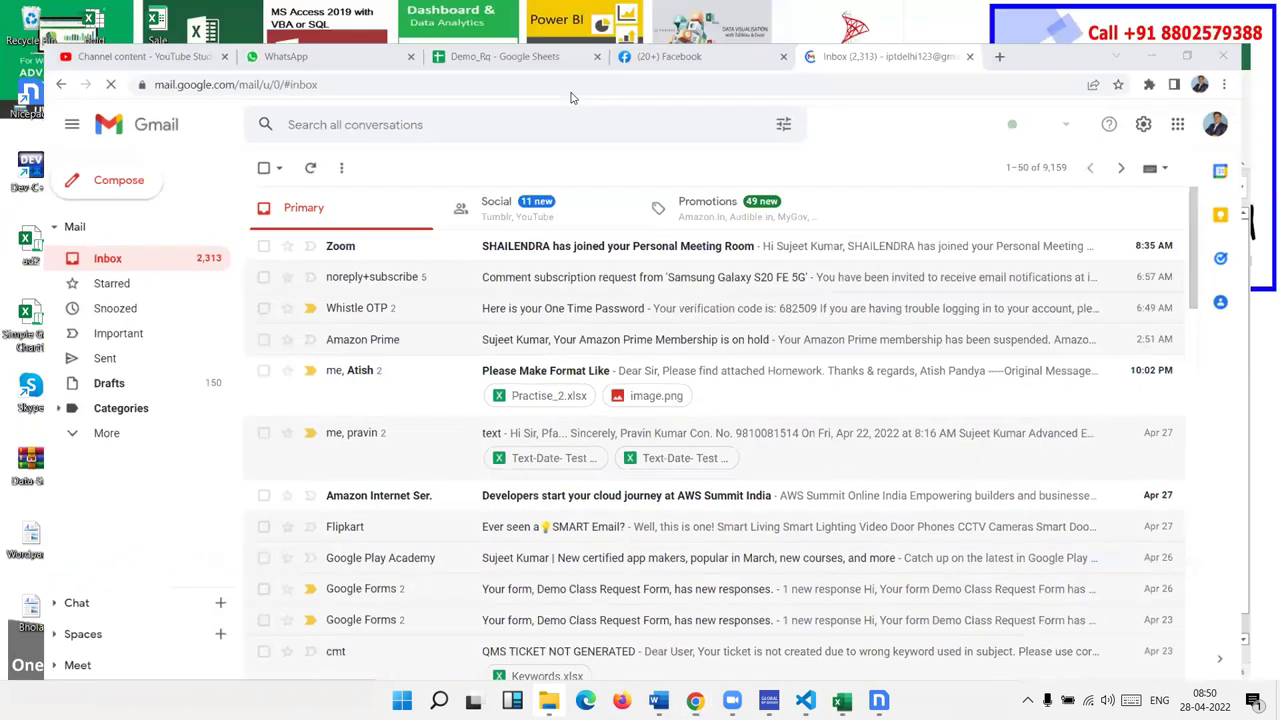
mouse_move(841, 700)
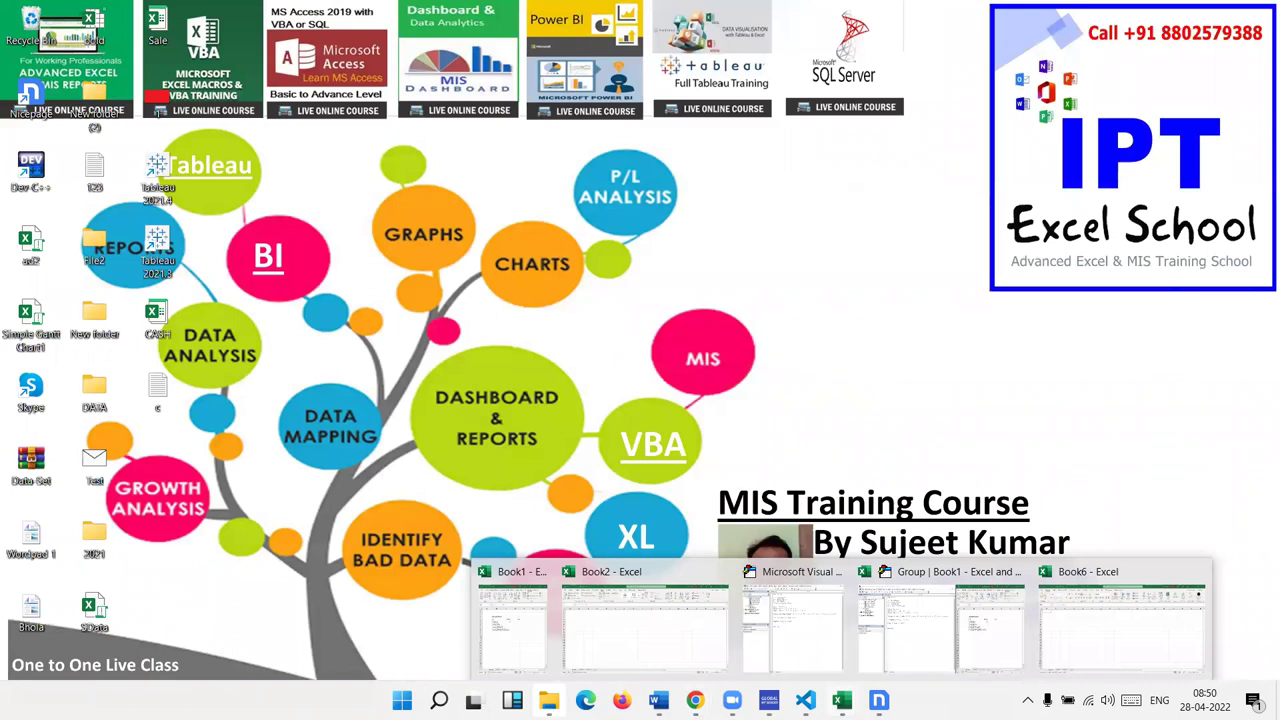
click(1065, 643)
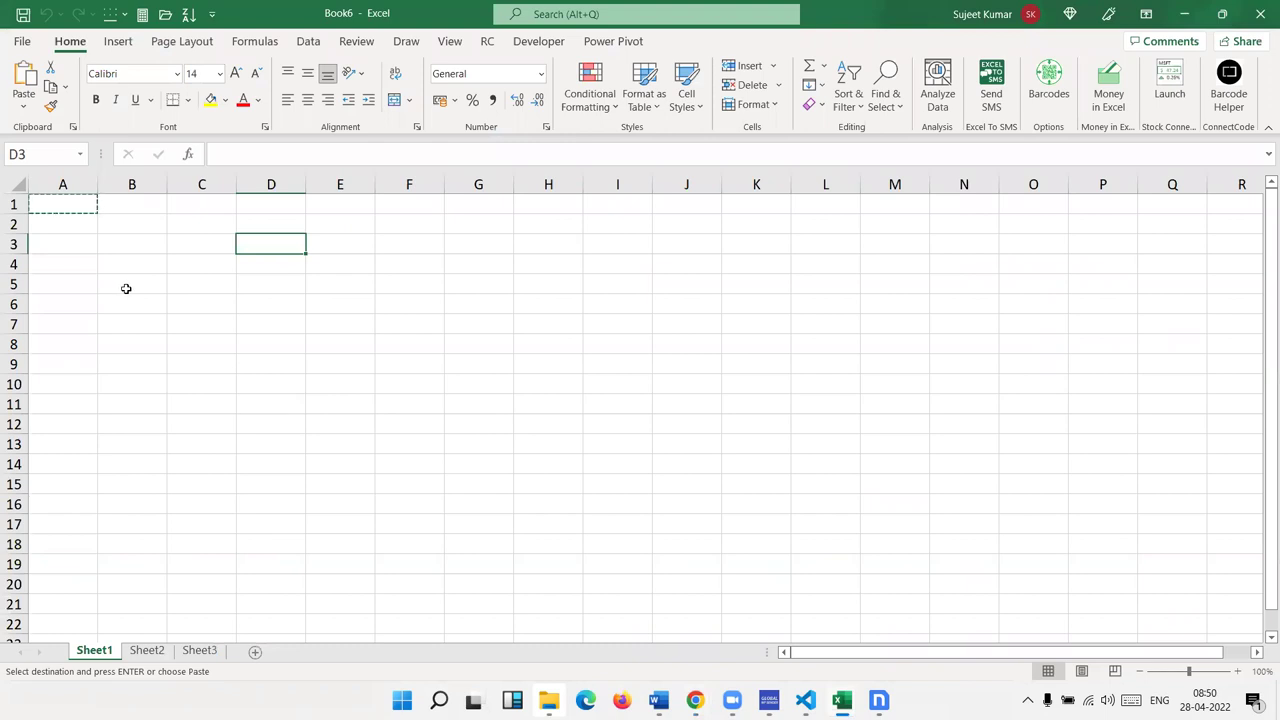
key(Escape)
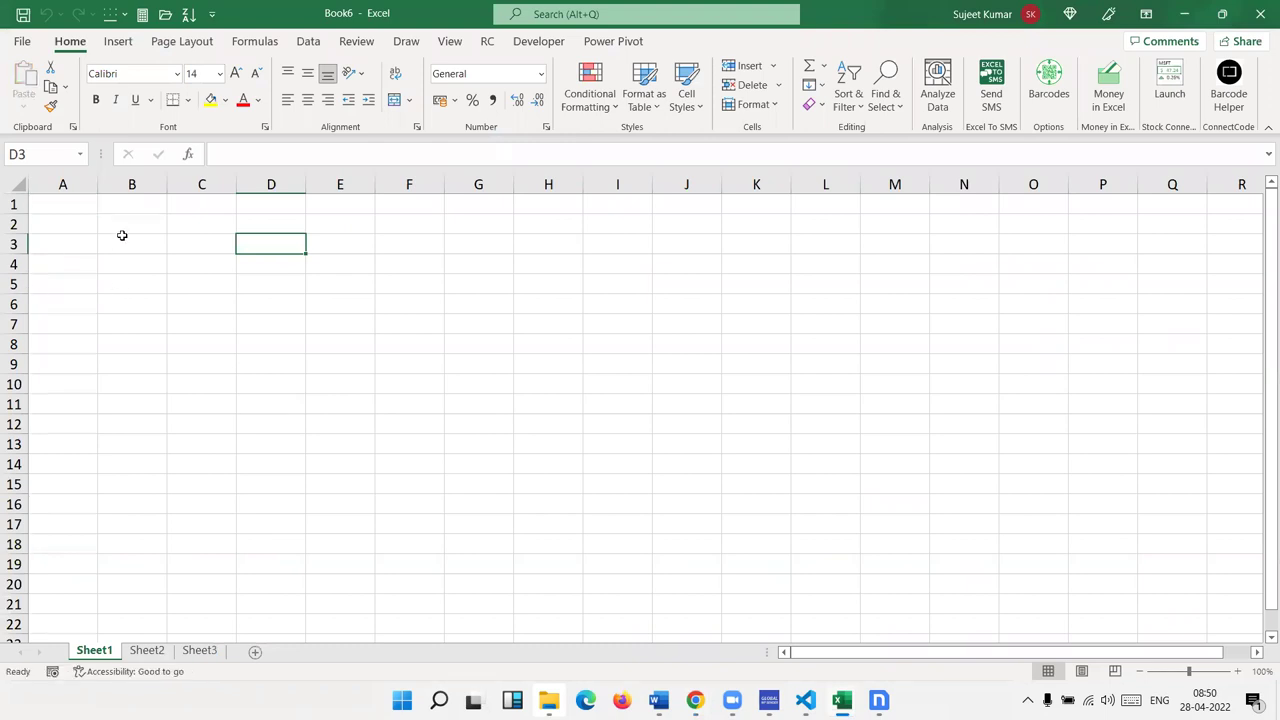
click(121, 238)
text(20)
key(Tab)
key(Tab)
key(Tab)
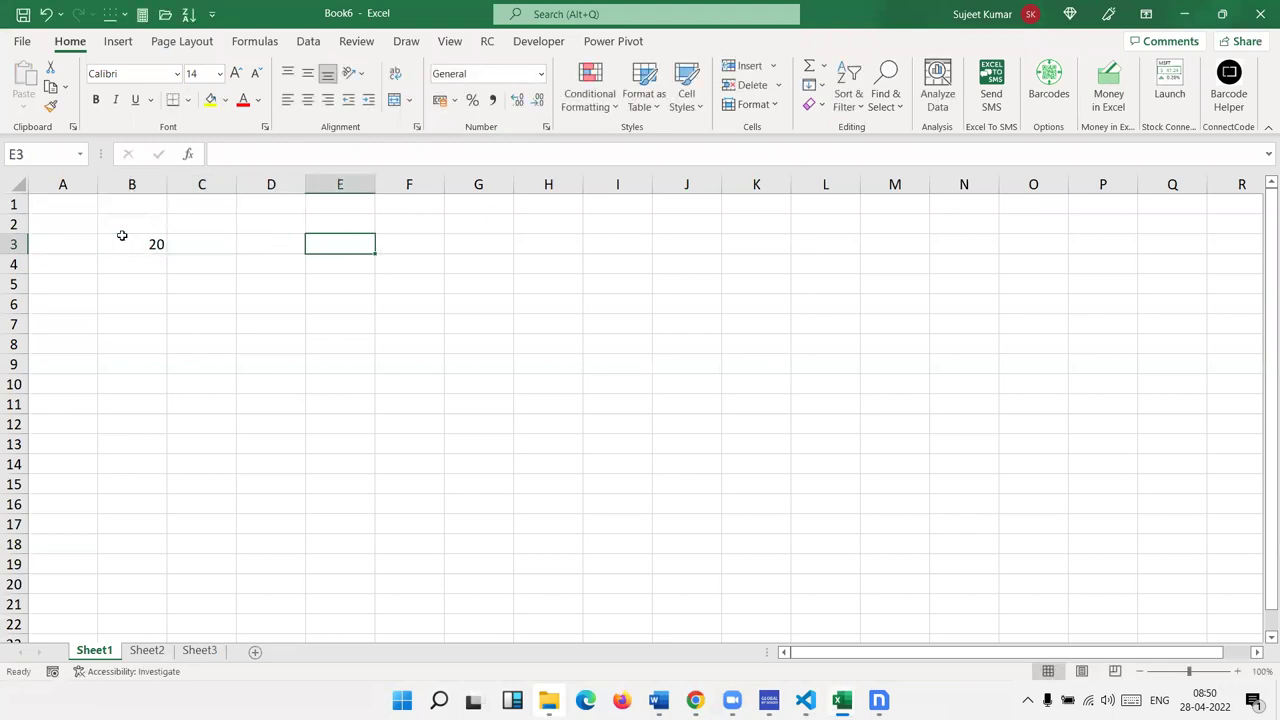
text(3)
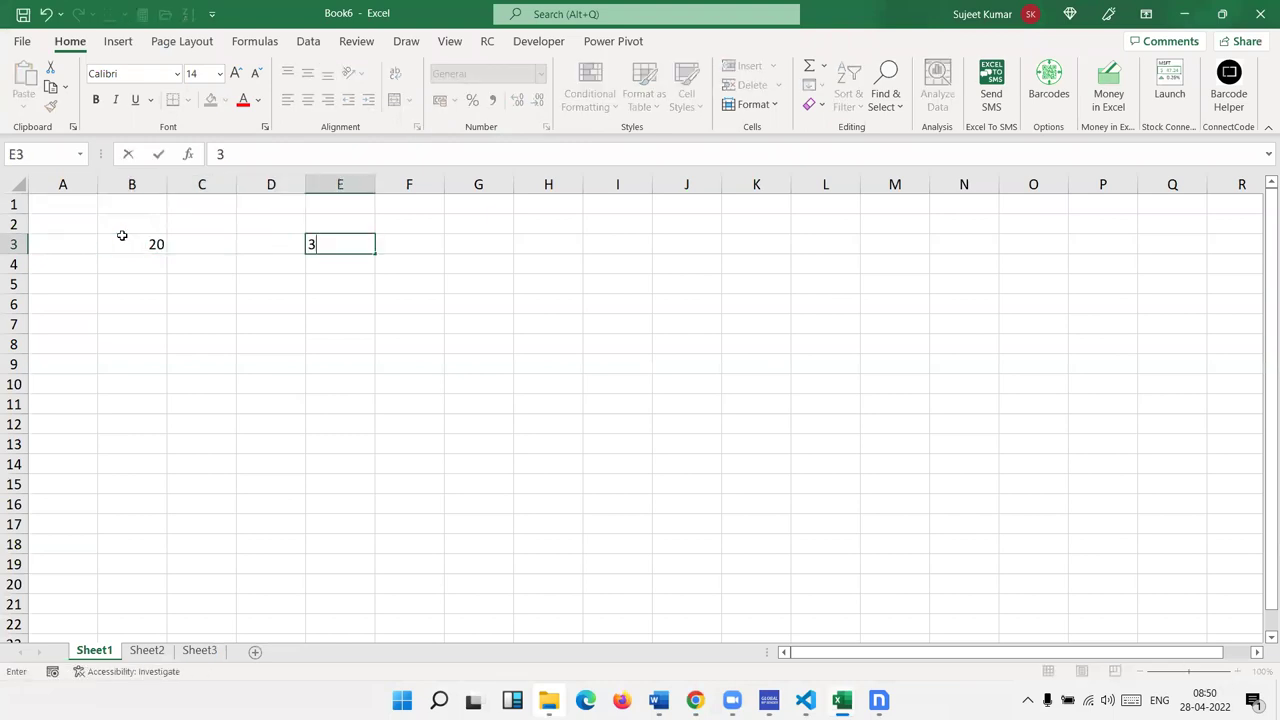
text(0)
key(Return)
click(100, 244)
key(ctrl+c)
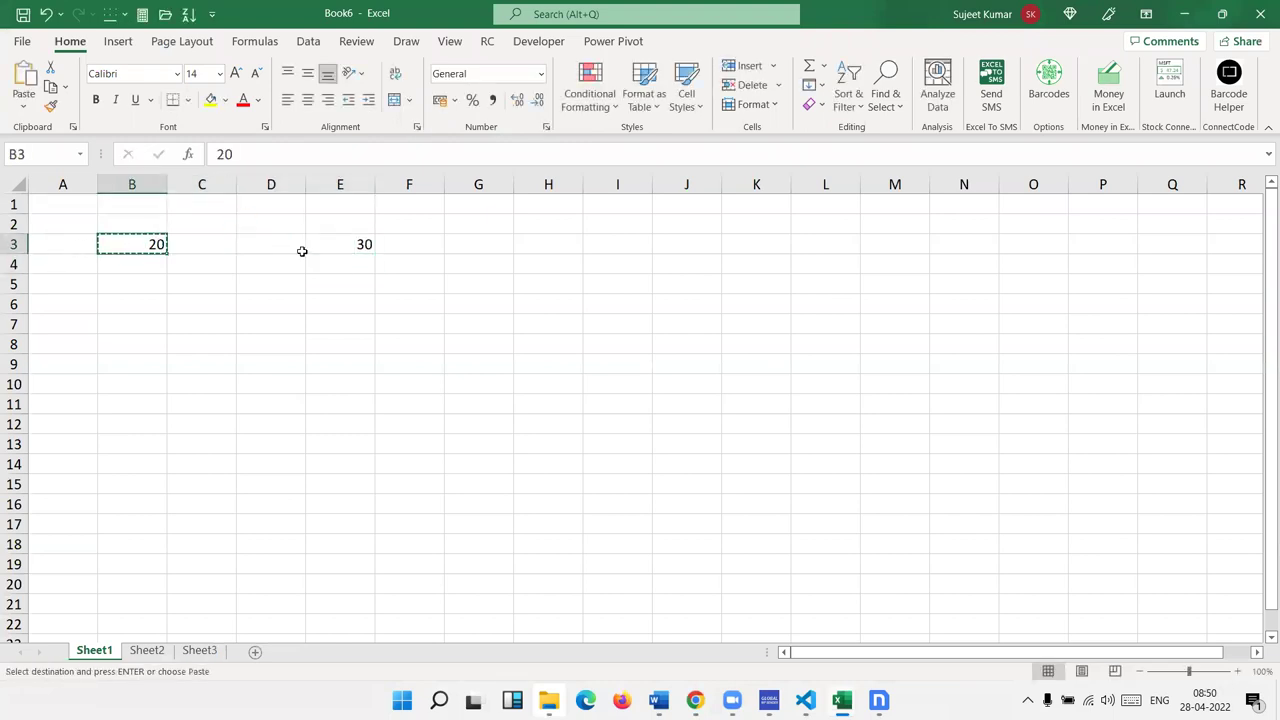
click(311, 250)
key(ctrl+v)
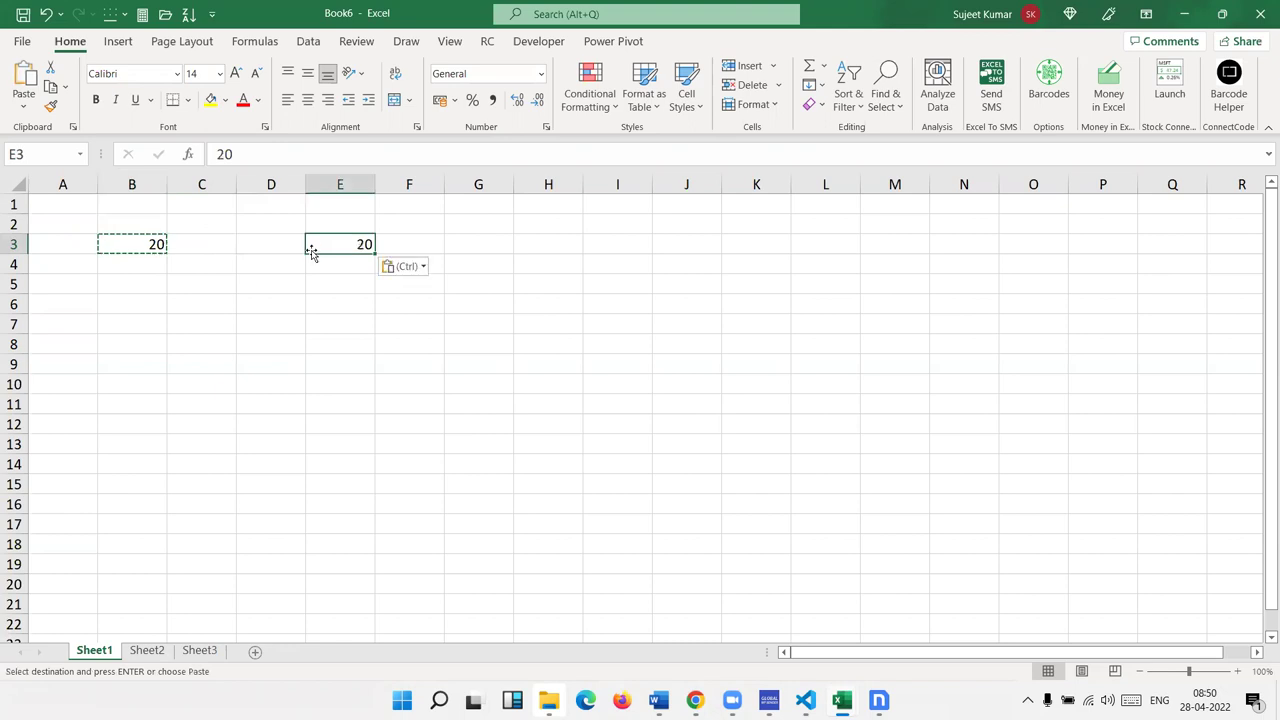
key(ctrl+z)
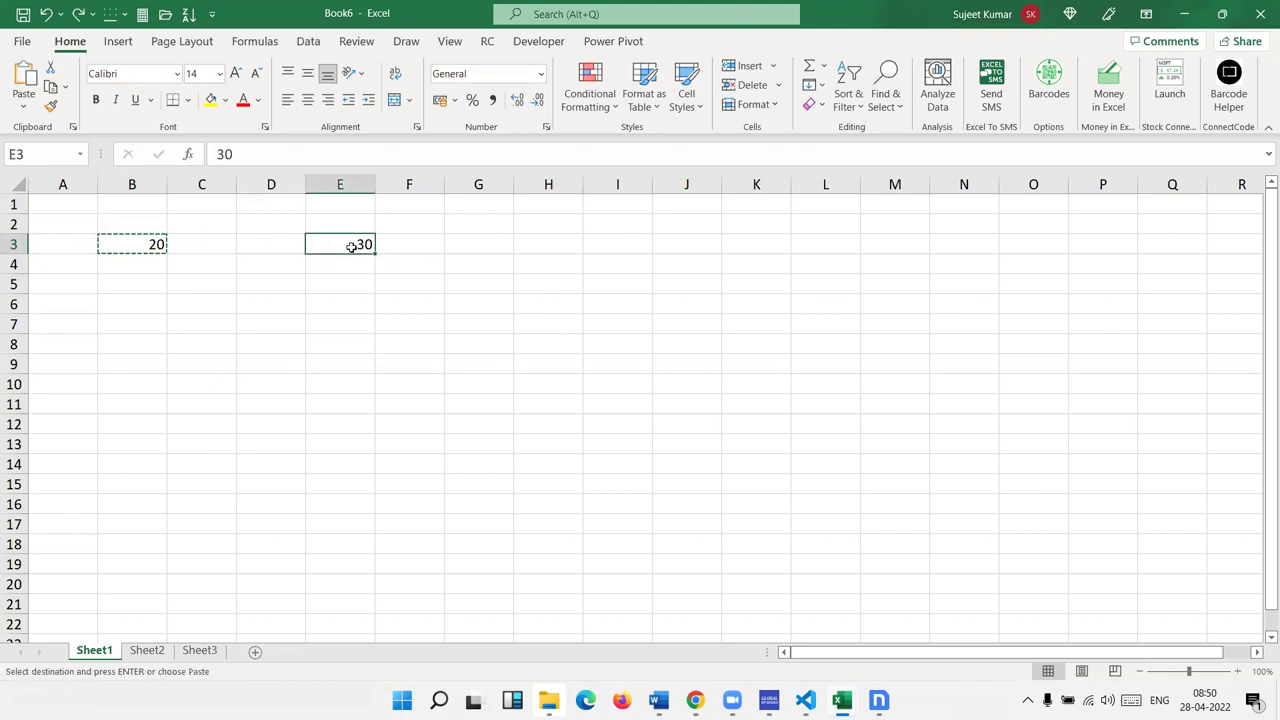
right_click(351, 246)
click(372, 314)
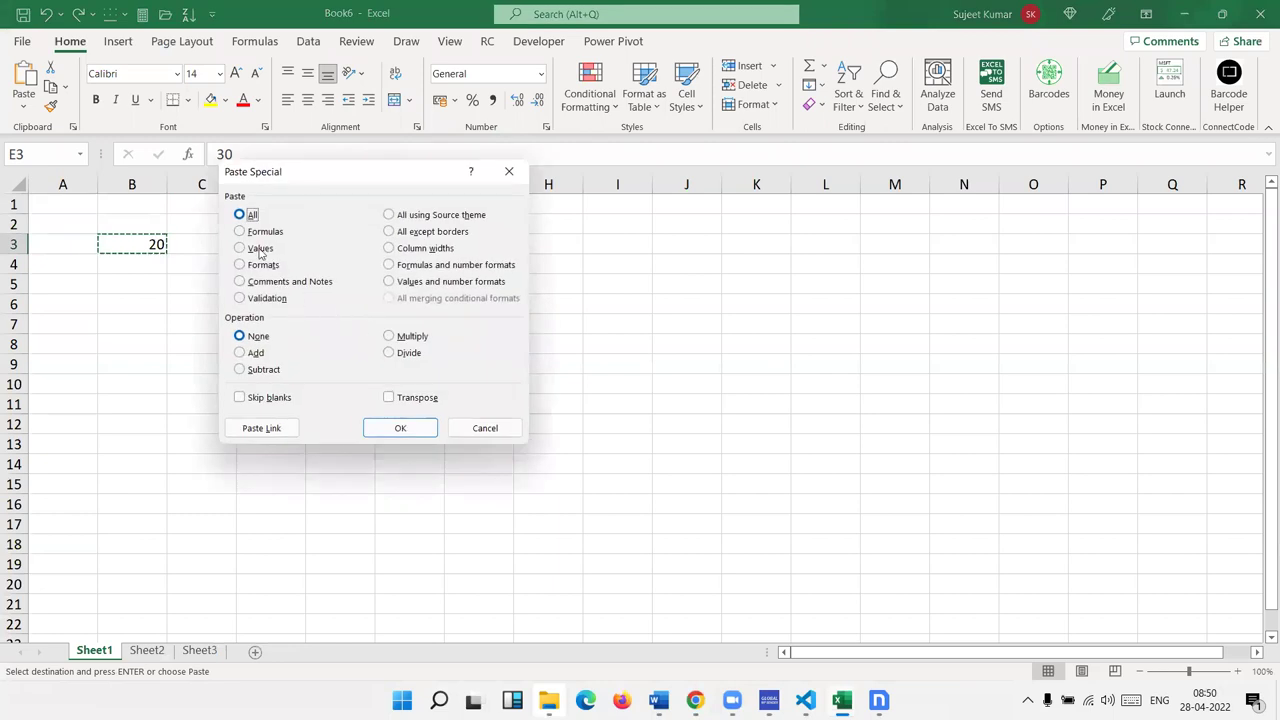
drag(334, 182, 743, 159)
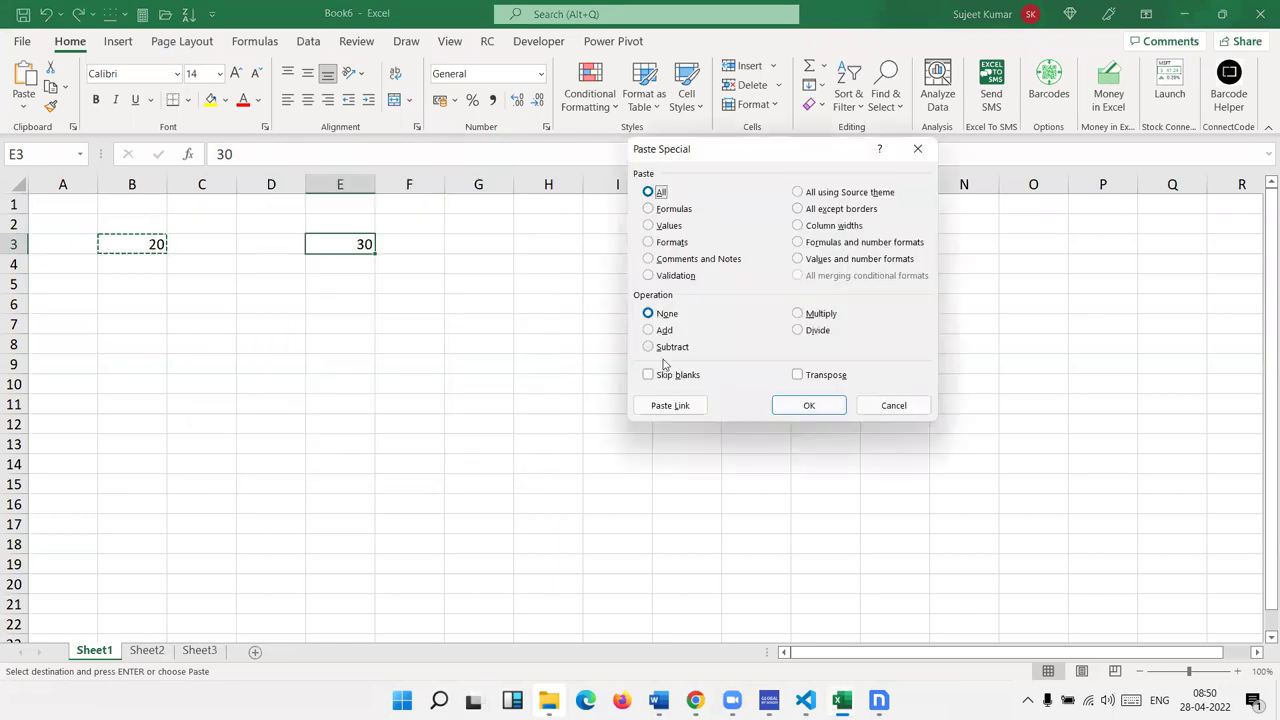
click(652, 333)
click(812, 331)
click(799, 314)
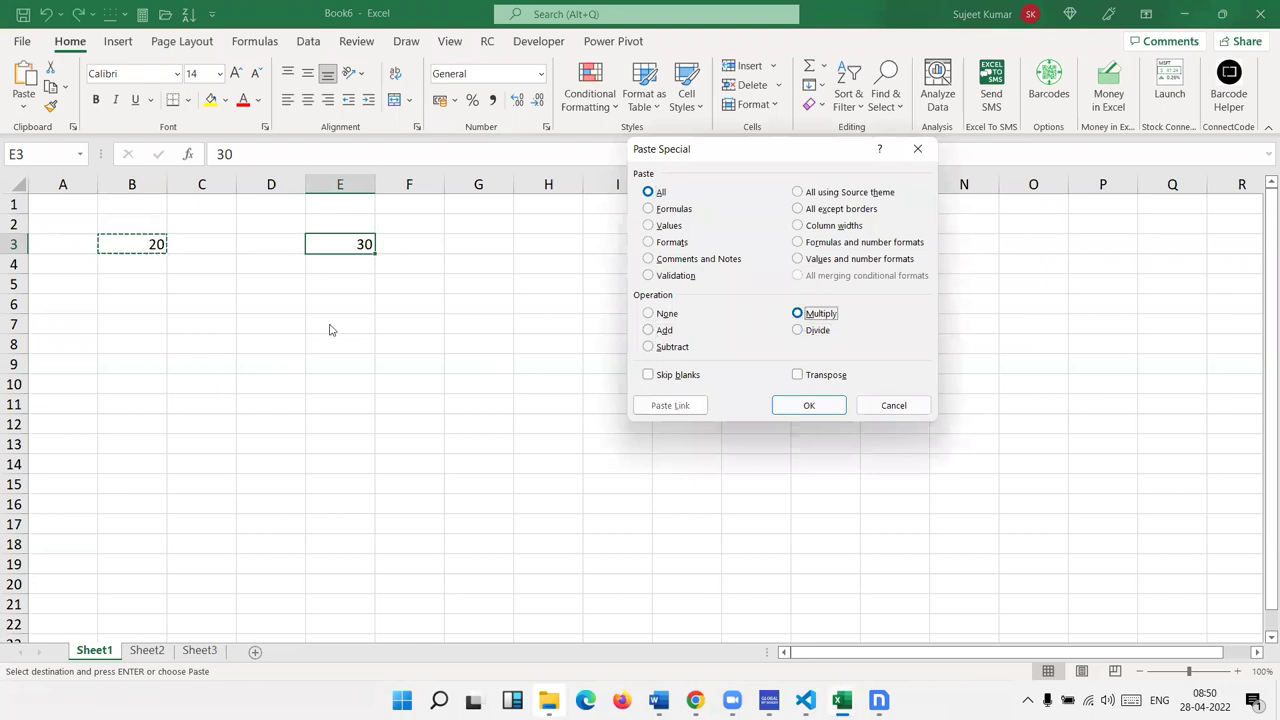
click(818, 405)
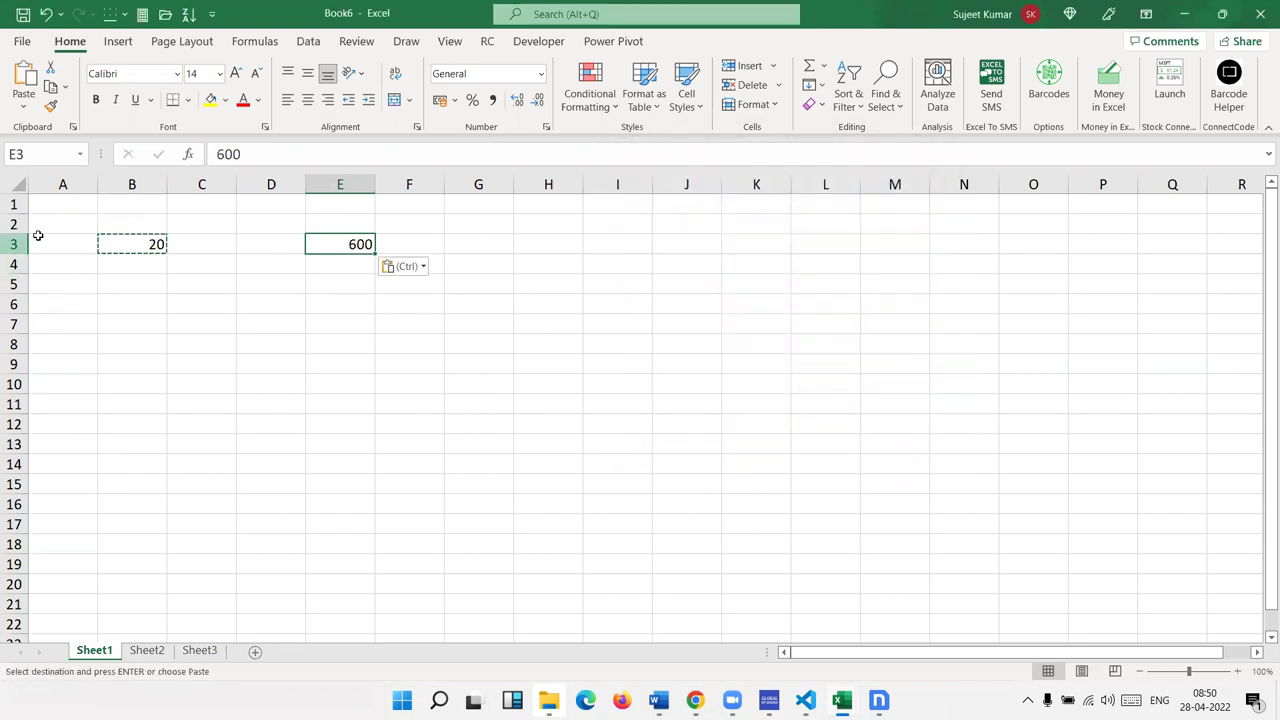
drag(50, 222, 368, 253)
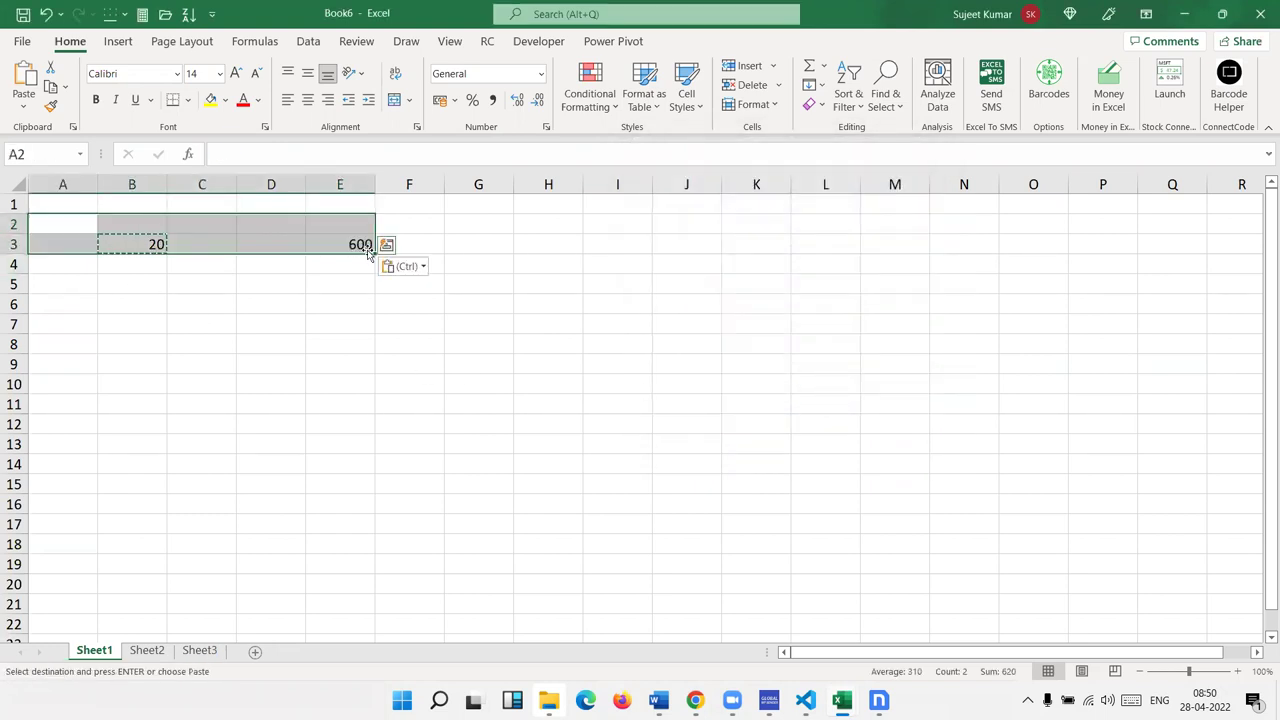
key(Delete)
key(ctrl+Home)
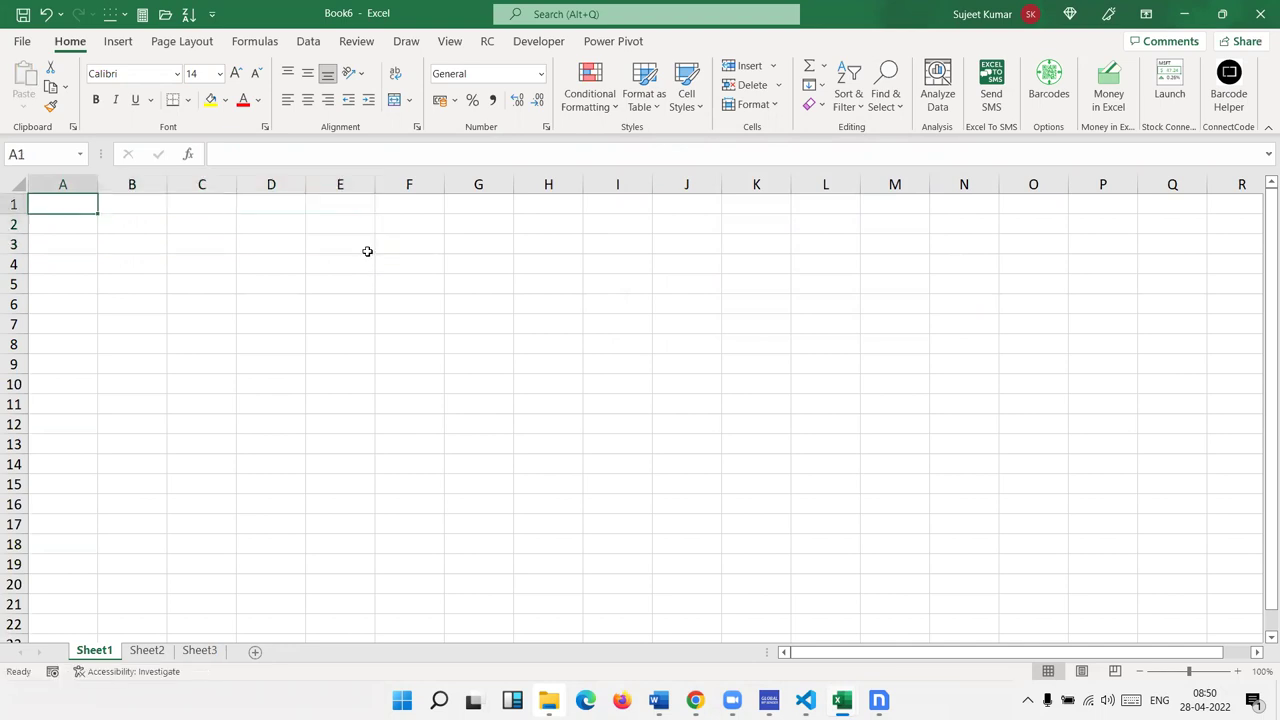
Enter the header Name in A1 and Puja in A2, then fill the names down to row 10
text(Name)
key(Return)
text(Puja)
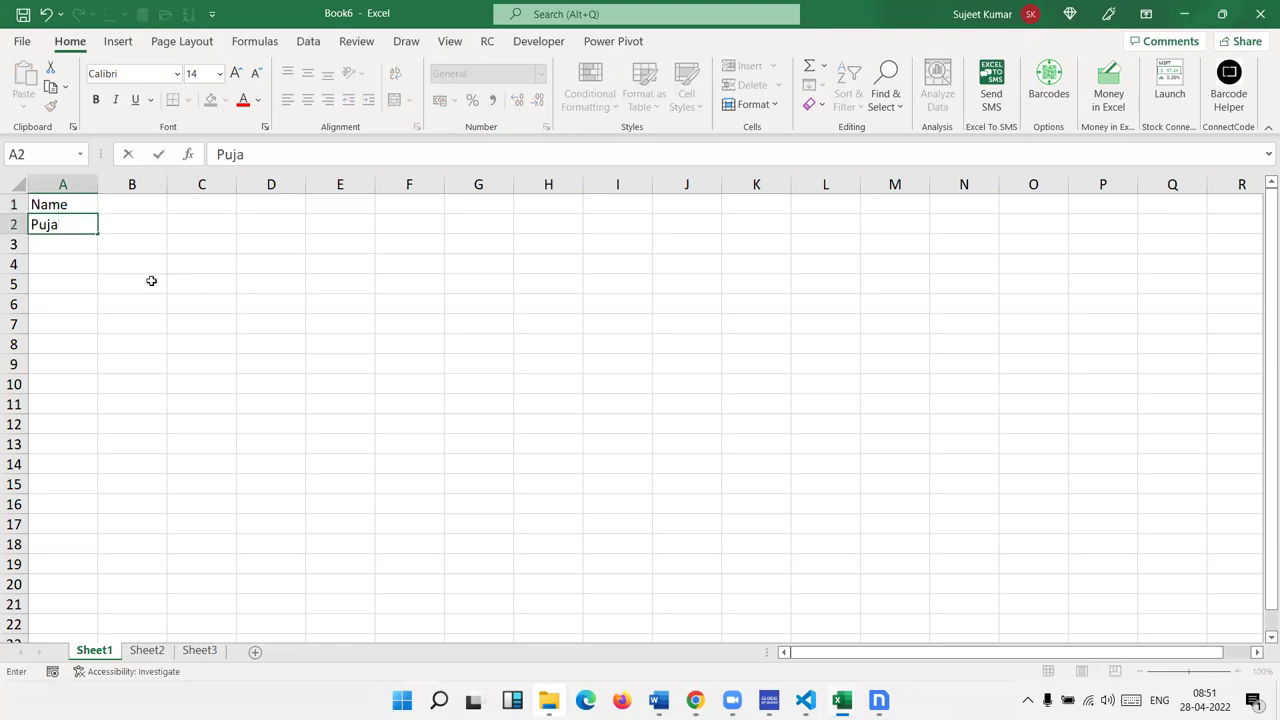
click(151, 281)
click(86, 244)
click(84, 228)
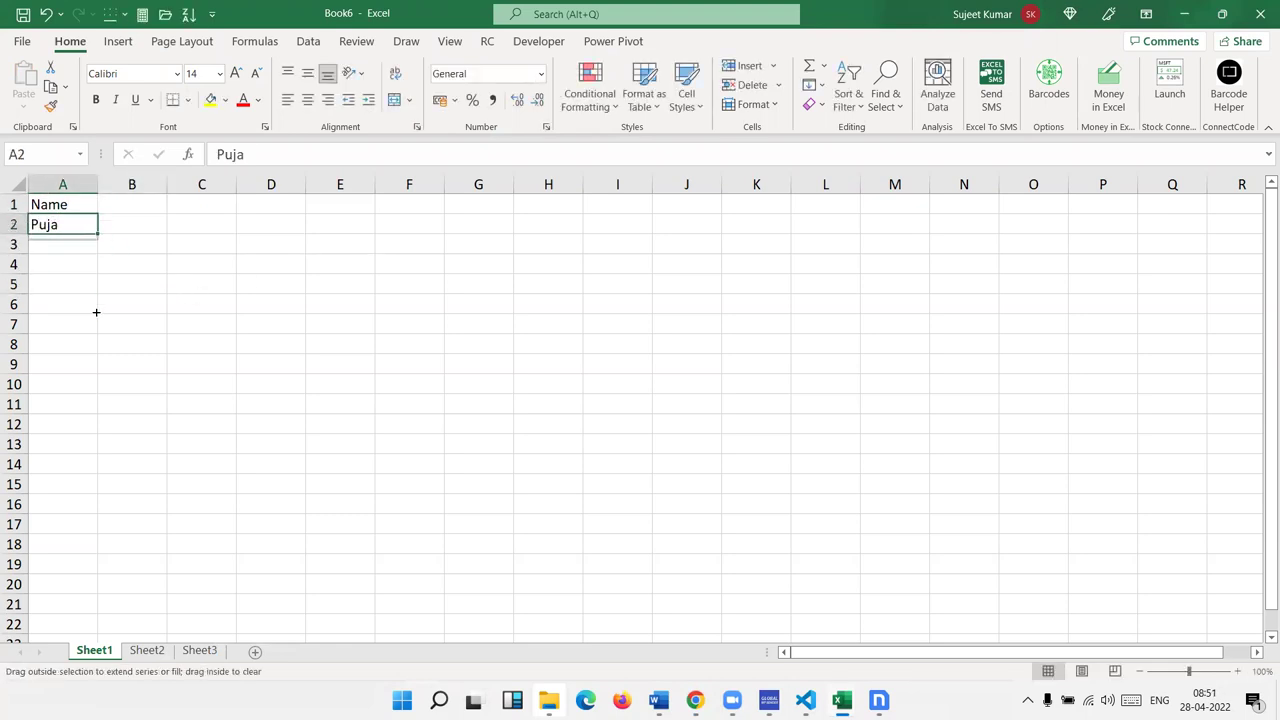
drag(93, 231, 97, 395)
Add heading P-1 in B1 and fill P-2 through P-5 across C1:F1
click(141, 209)
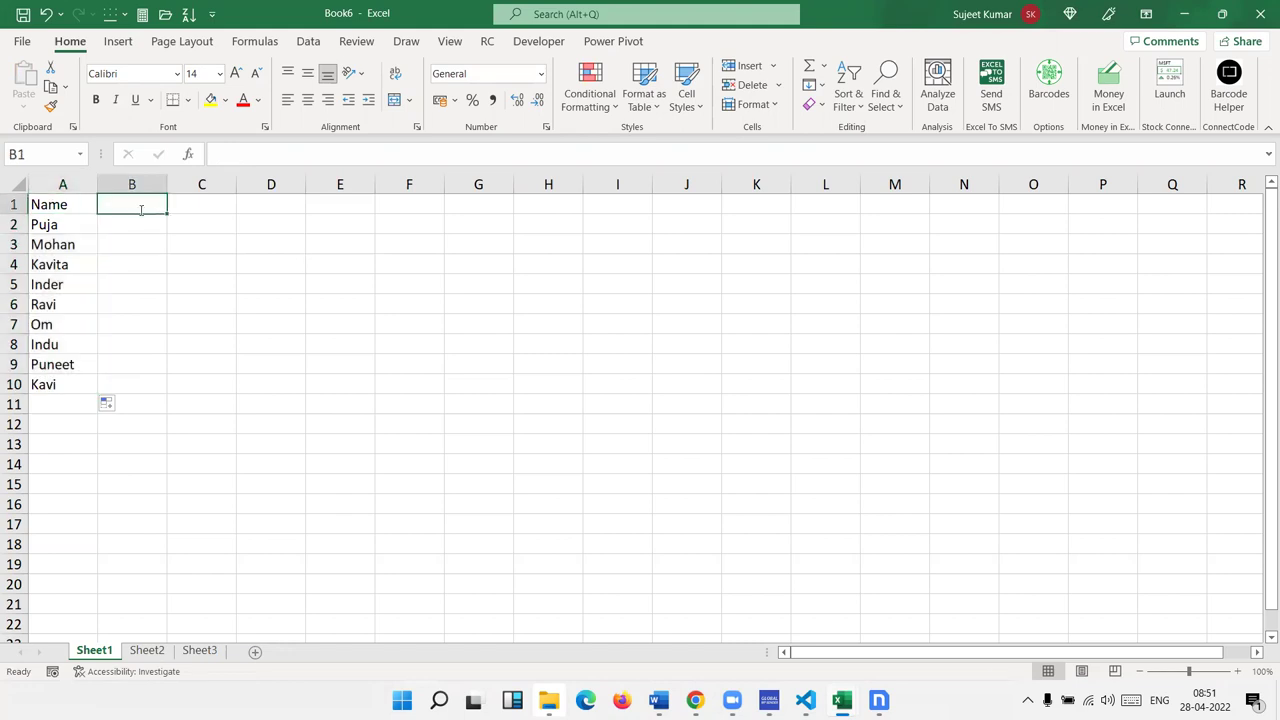
text(P-1)
key(Return)
click(151, 208)
drag(168, 212, 415, 212)
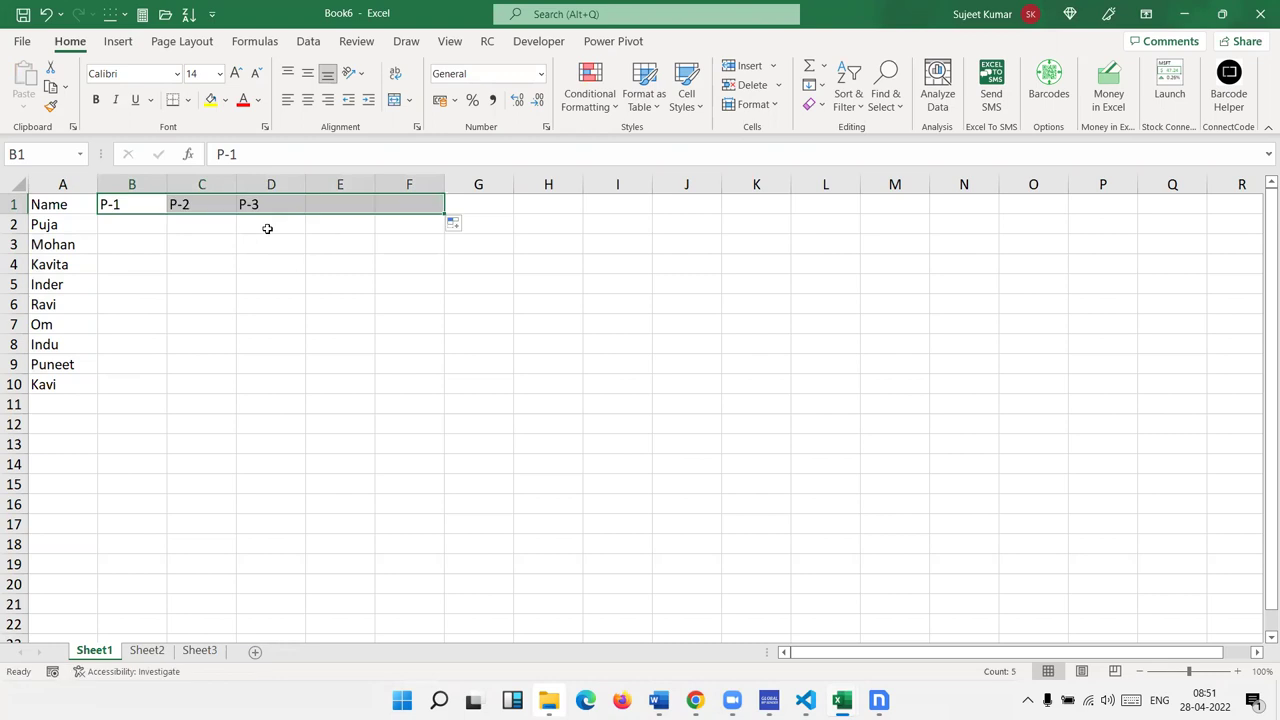
Fill B2:F10 with =RANDBETWEEN(10,90) random scores
click(133, 228)
text(=ra)
key(Down)
key(Down)
key(Down)
key(Tab)
text(10,90)
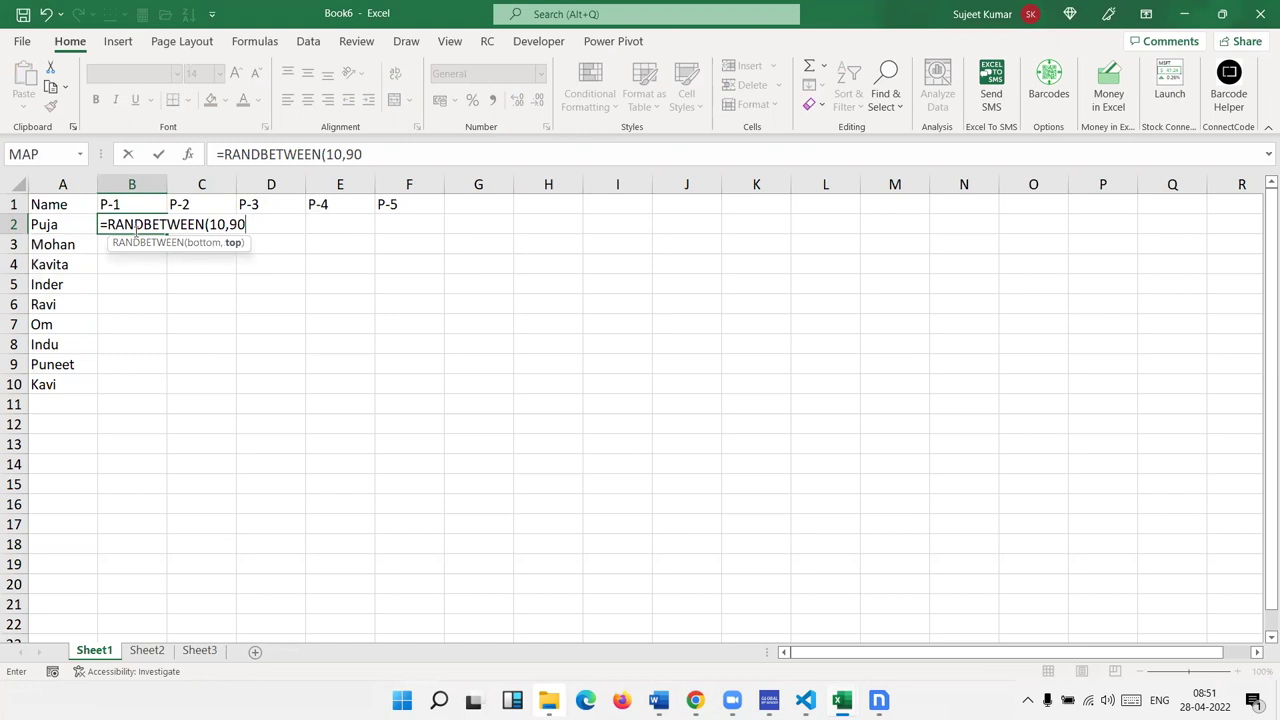
key(Return)
mouse_move(120, 230)
mouse_down()
mouse_move(300, 304)
mouse_move(400, 366)
mouse_move(400, 386)
mouse_up()
key(ctrl+r)
key(ctrl+d)
Paste B2:F10 back as values and confirm B2 and C2 hold plain numbers
key(ctrl+c)
click(23, 107)
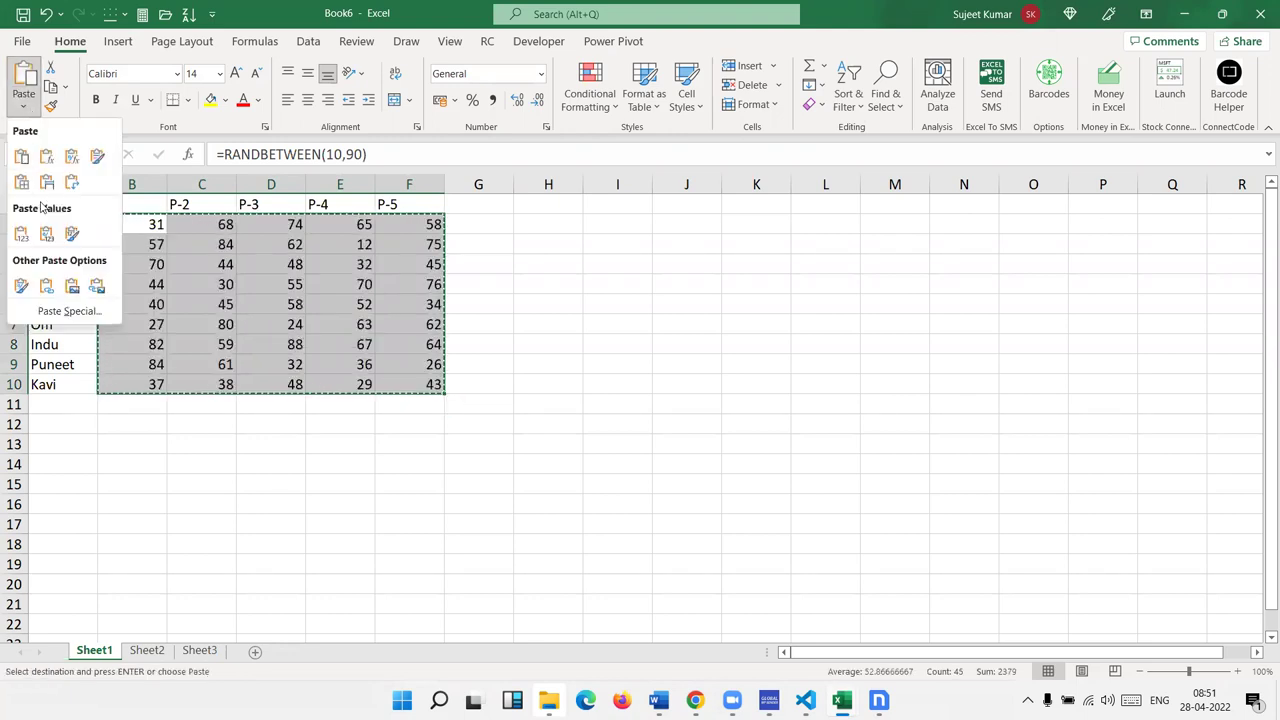
click(21, 233)
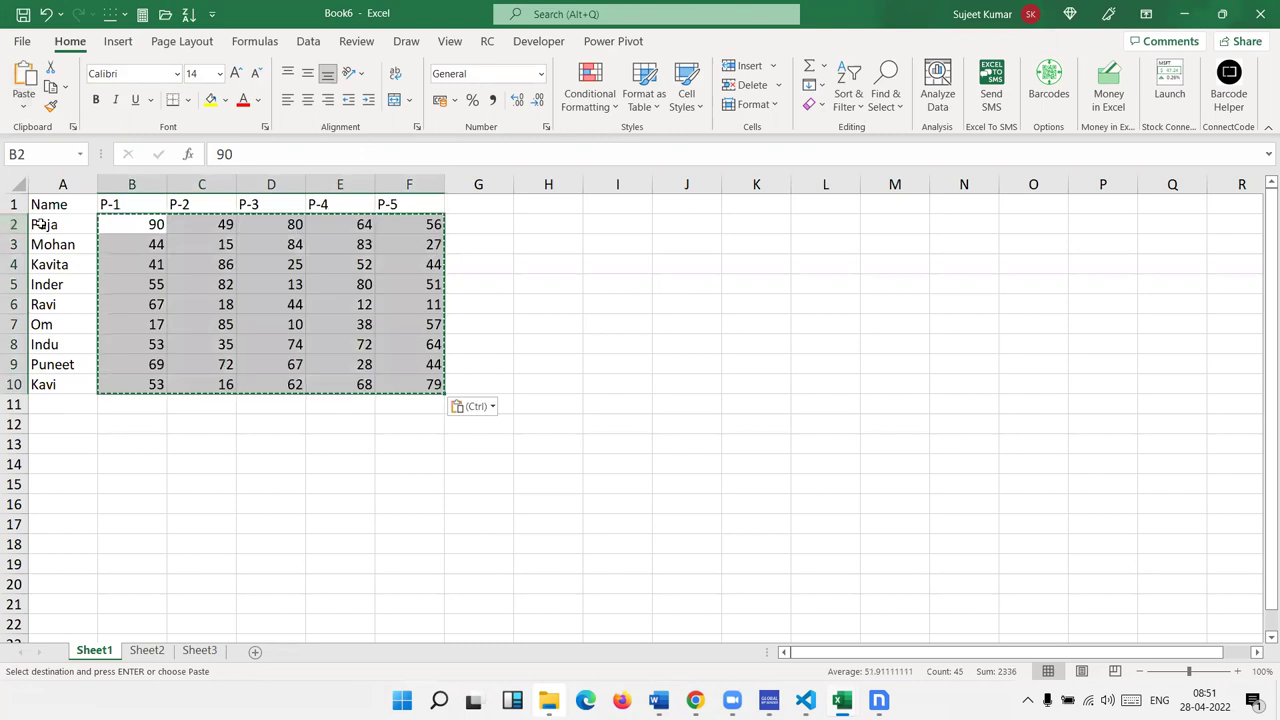
click(45, 224)
click(140, 224)
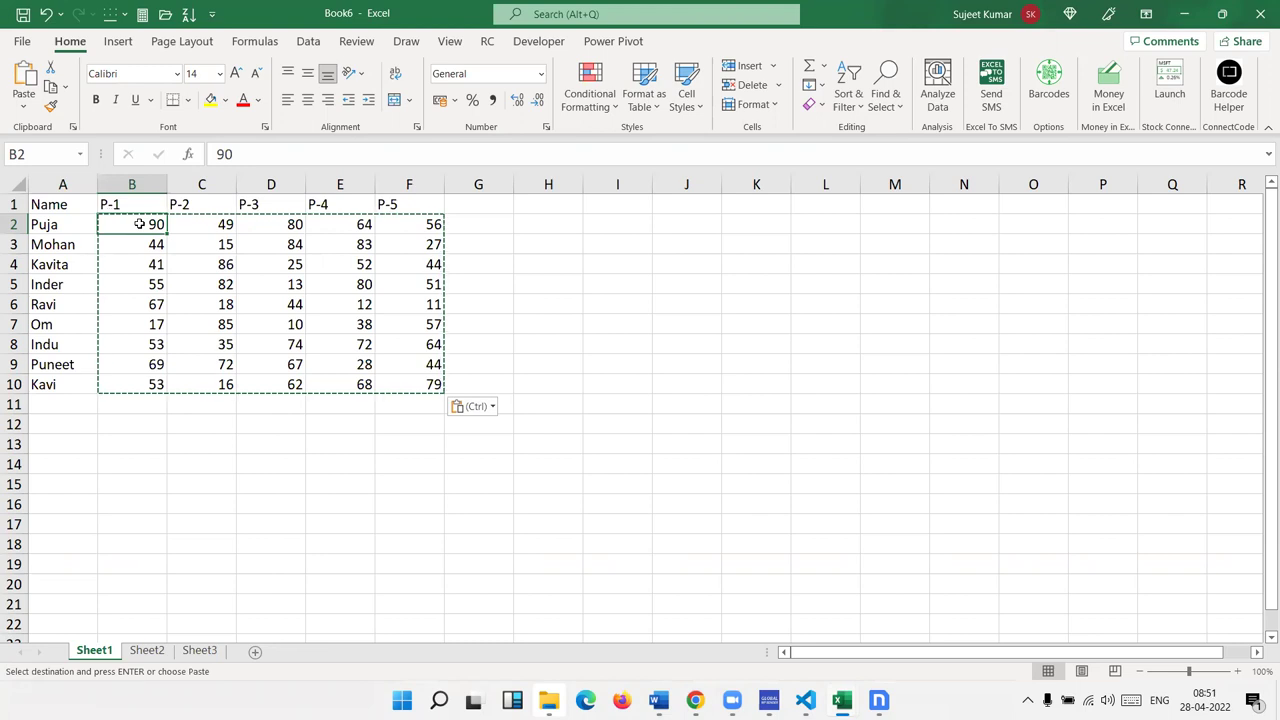
click(213, 224)
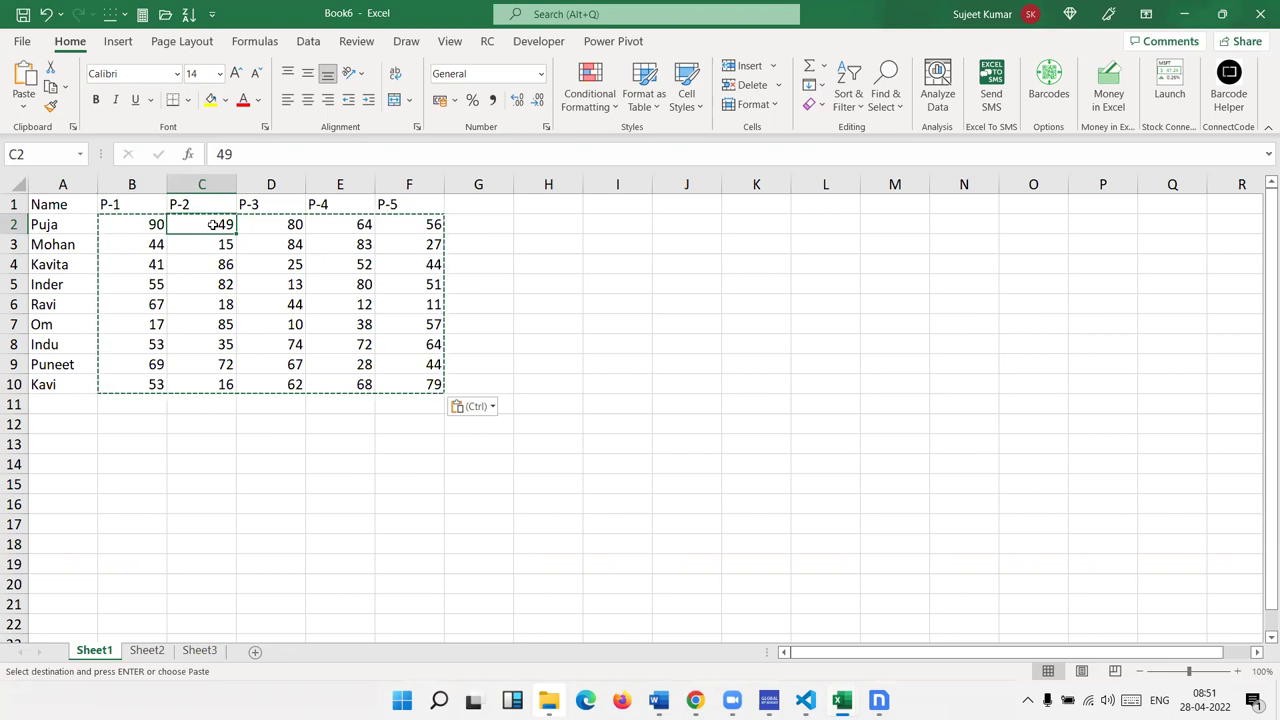
Enter the label Target in H4 and the value 85 in I4
click(564, 261)
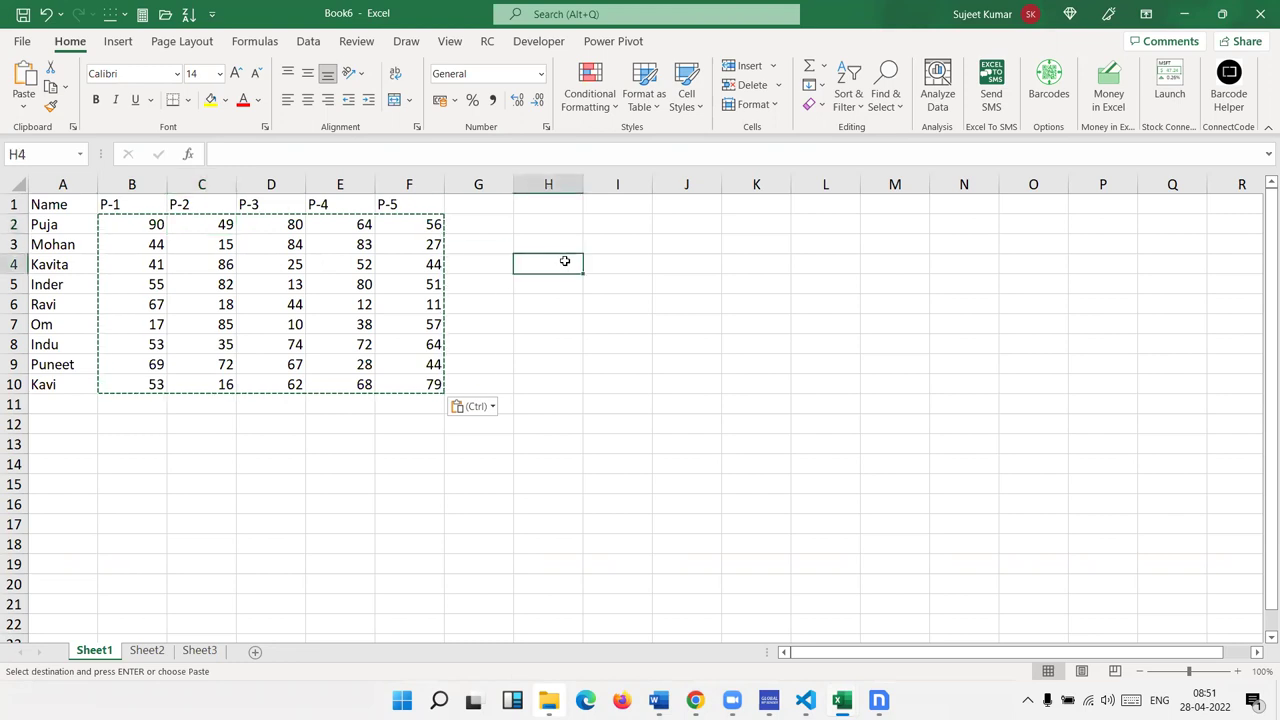
text(Ta)
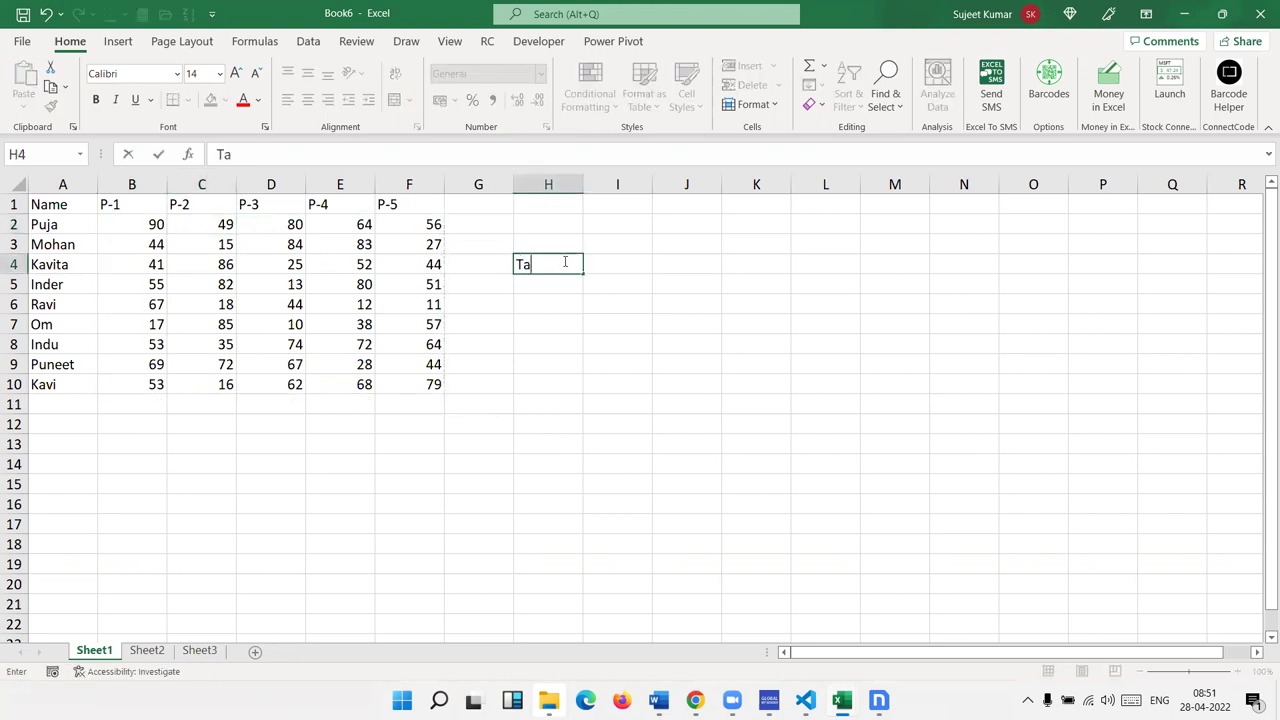
text(rget)
key(Tab)
text(85)
key(Return)
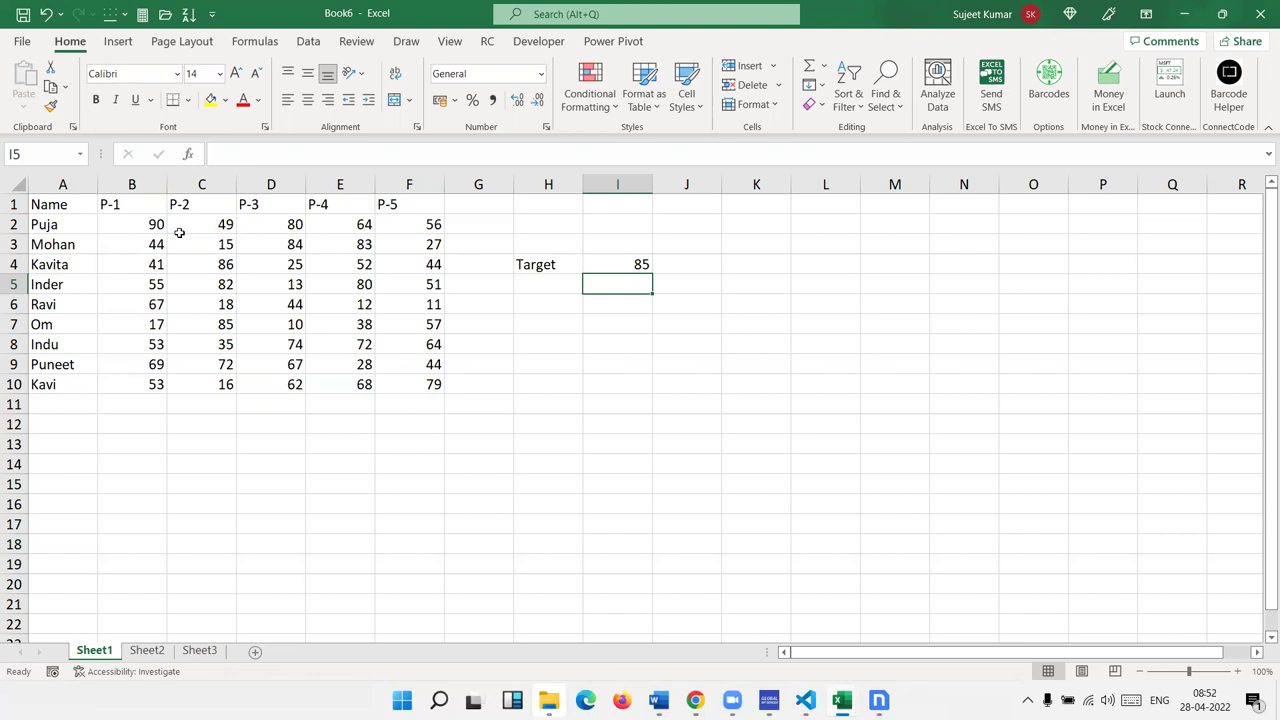
Divide B2:F10 by the copied 85 with Paste Special, show as percentages, then undo
click(636, 264)
key(ctrl+c)
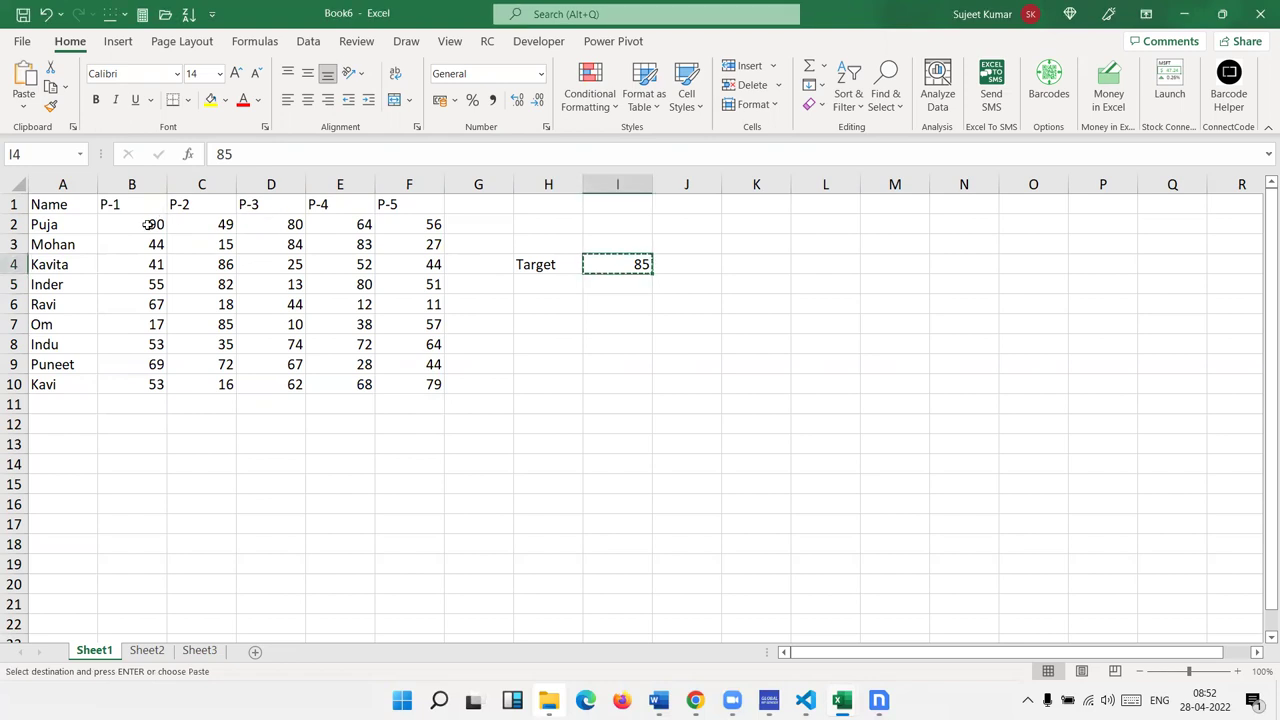
drag(163, 220, 395, 380)
right_click(395, 380)
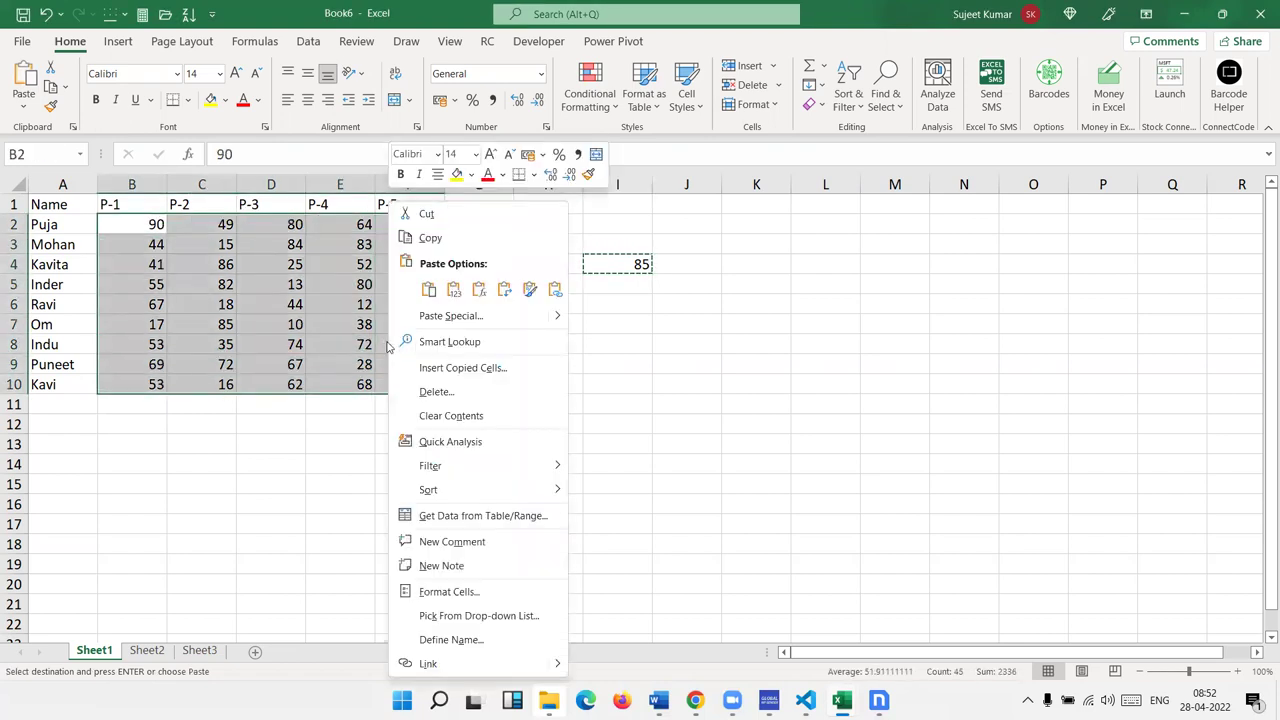
click(435, 322)
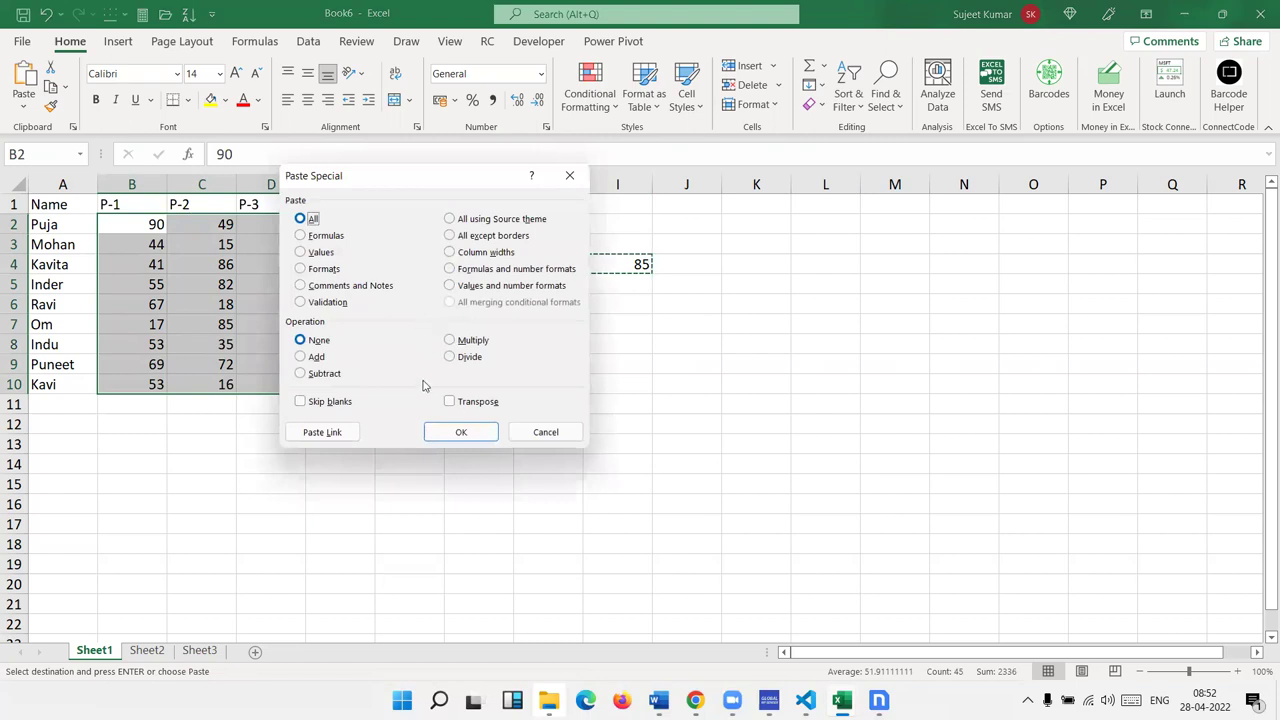
click(456, 358)
click(470, 437)
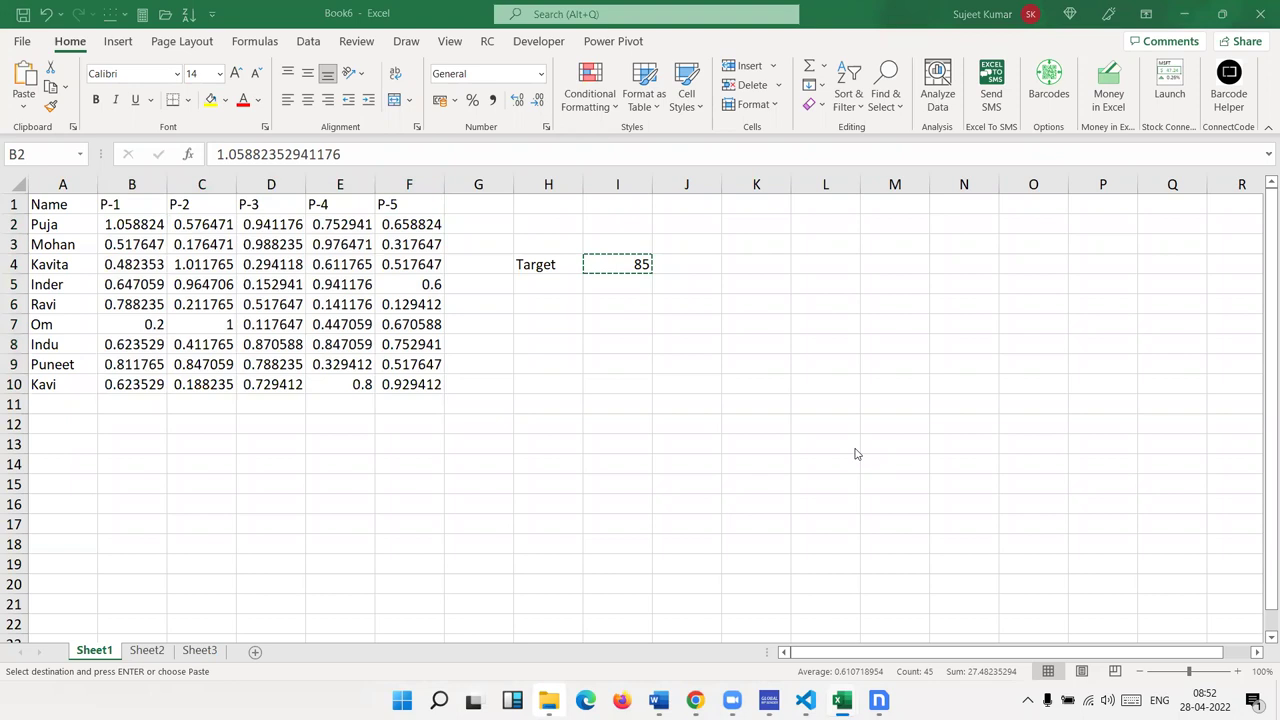
click(472, 102)
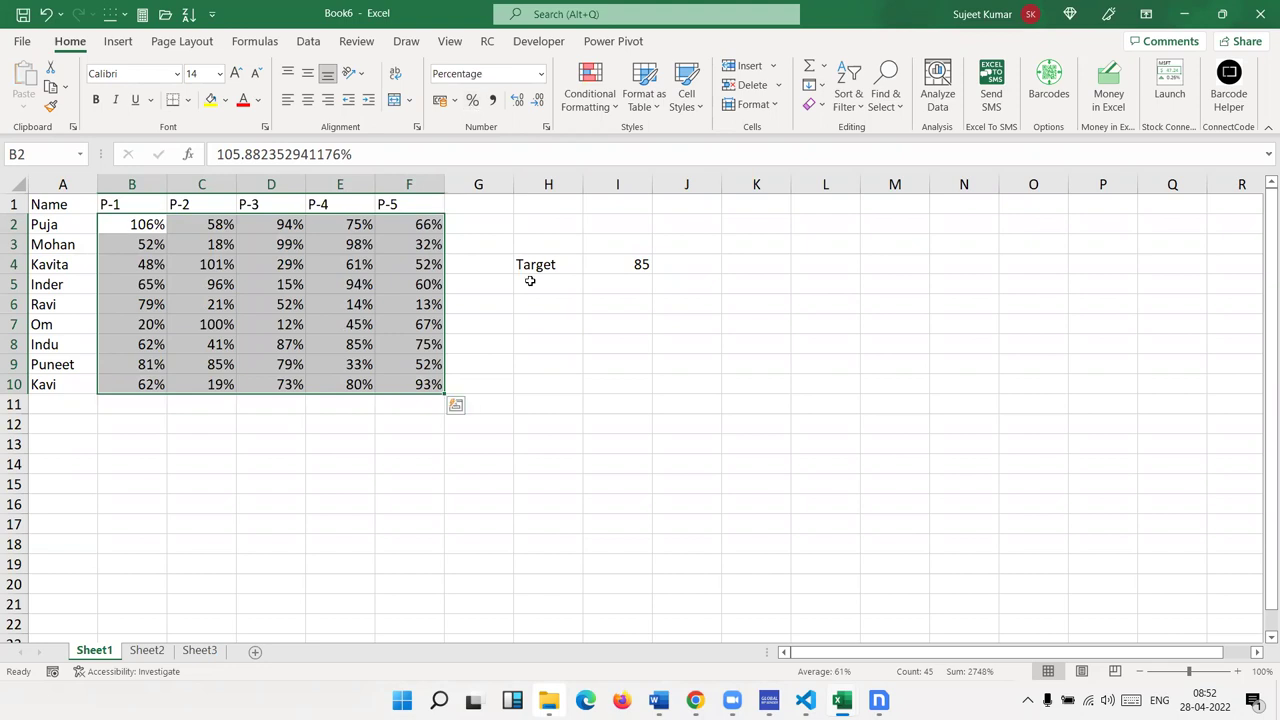
key(ctrl+z)
key(ctrl+z)
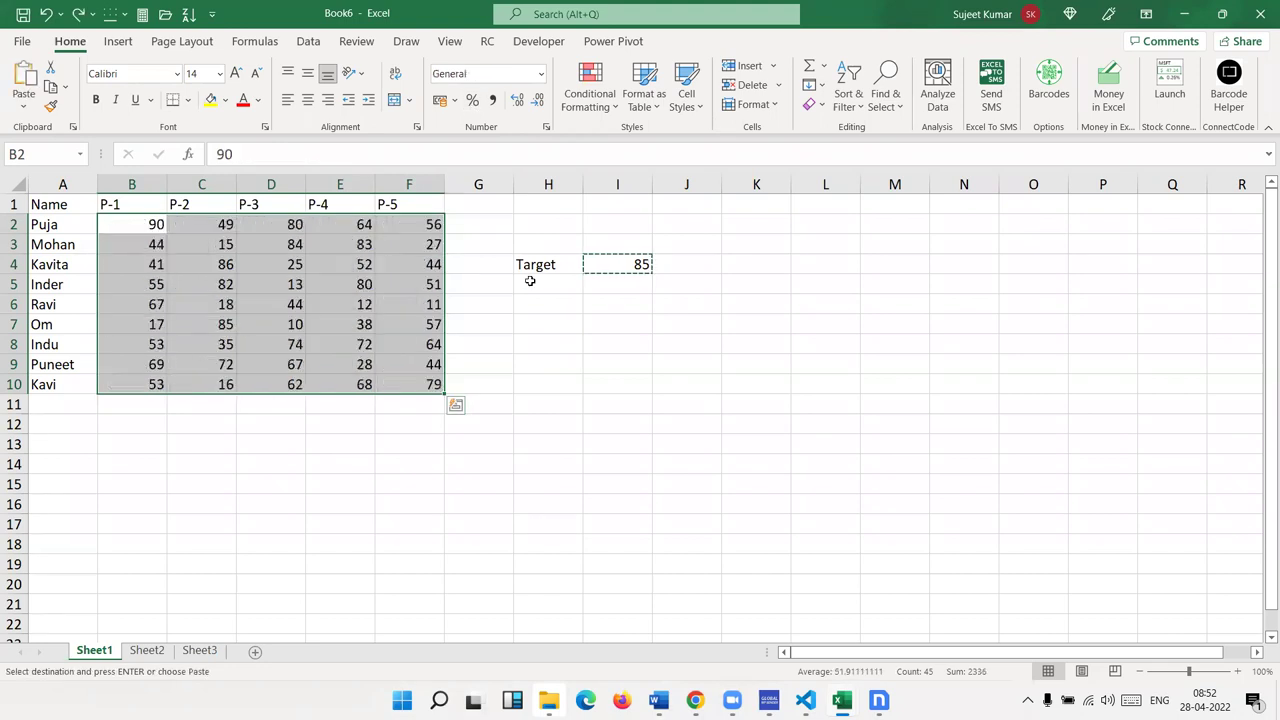
Start retyping B2 as a new RANDBETWEEN formula
drag(538, 244, 650, 314)
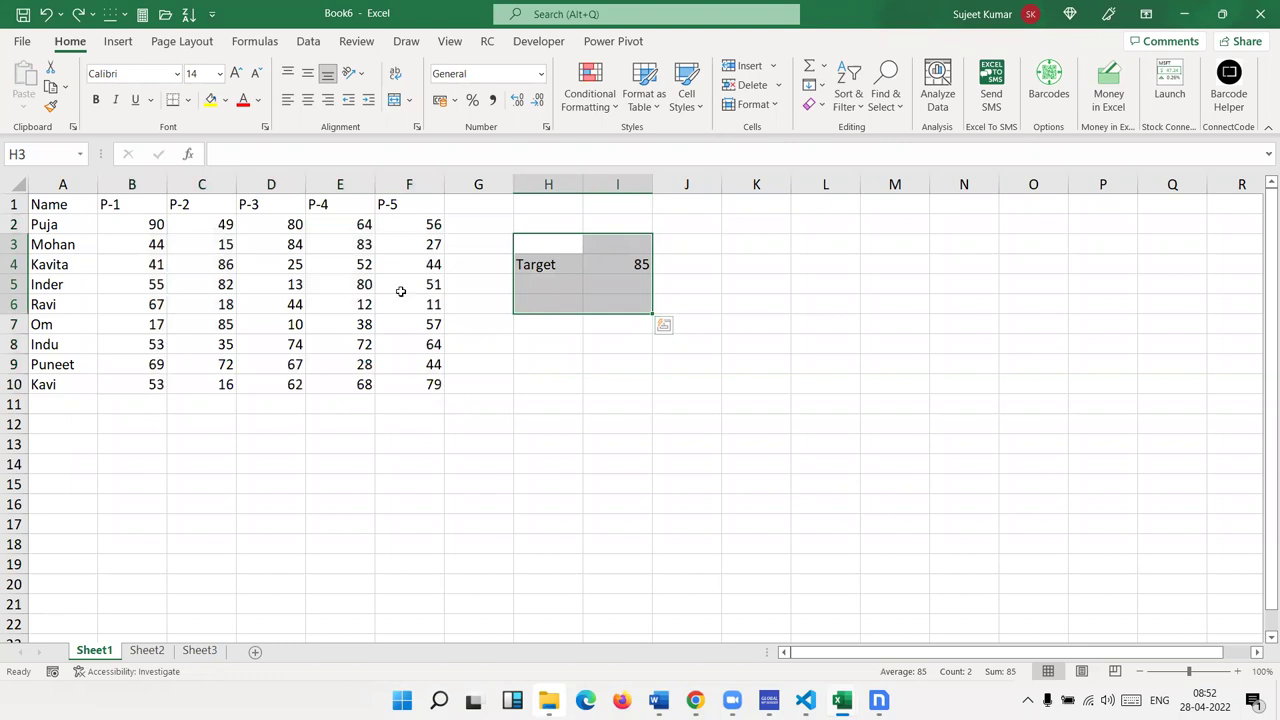
click(343, 280)
click(215, 245)
click(144, 221)
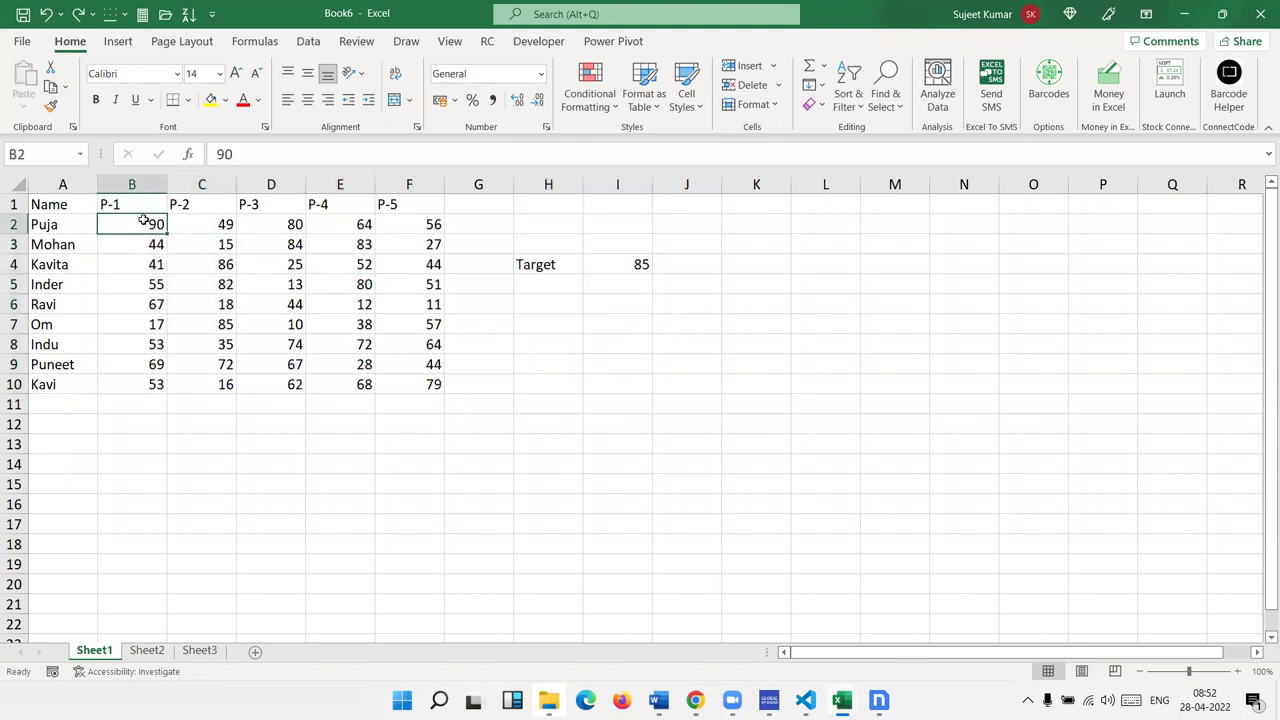
text(=ra)
key(Down)
key(Down)
key(Down)
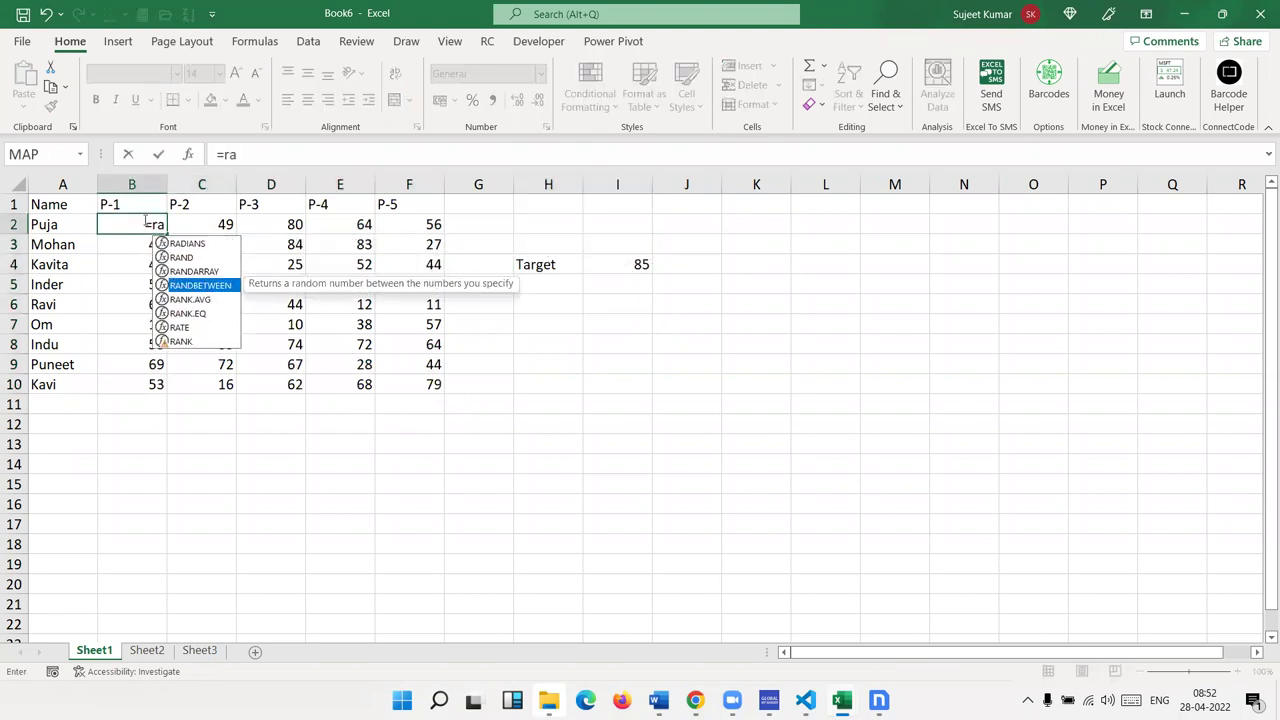
key(Tab)
Complete =RANDBETWEEN(10,90) in B2, fill it through B2:F10, and copy the range
text(0,90)
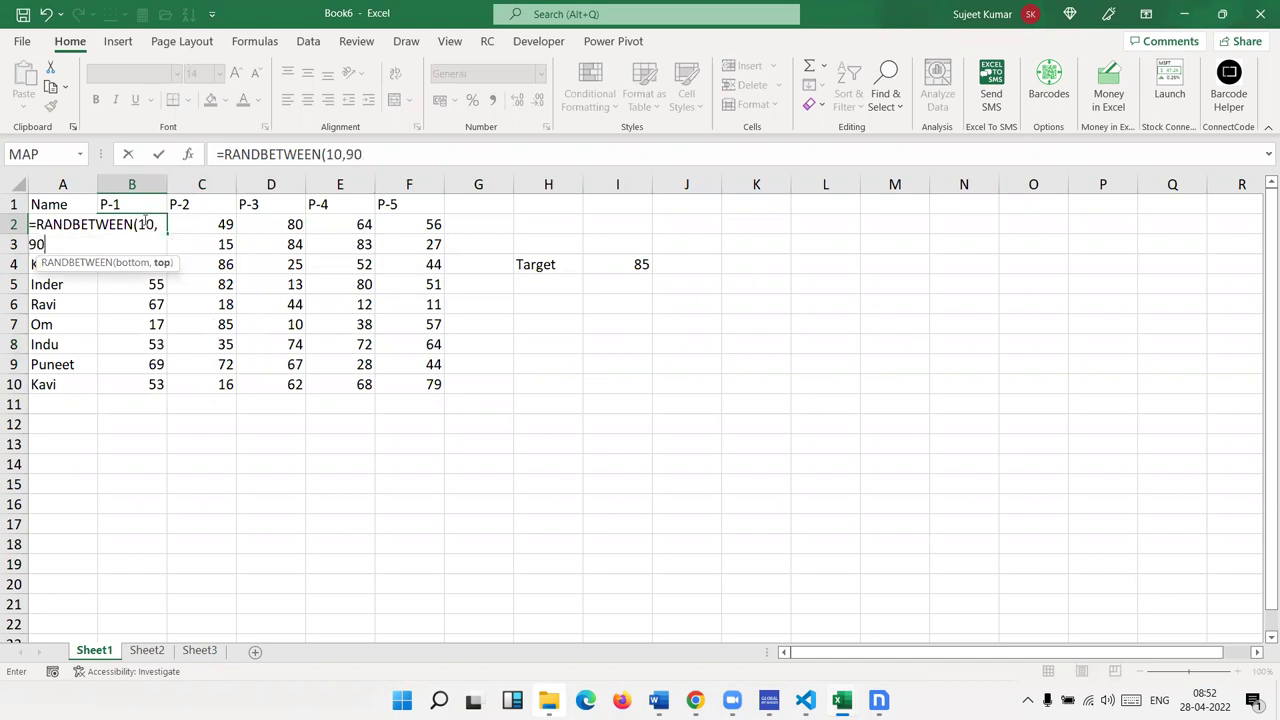
key(Return)
drag(146, 220, 424, 384)
key(ctrl+d)
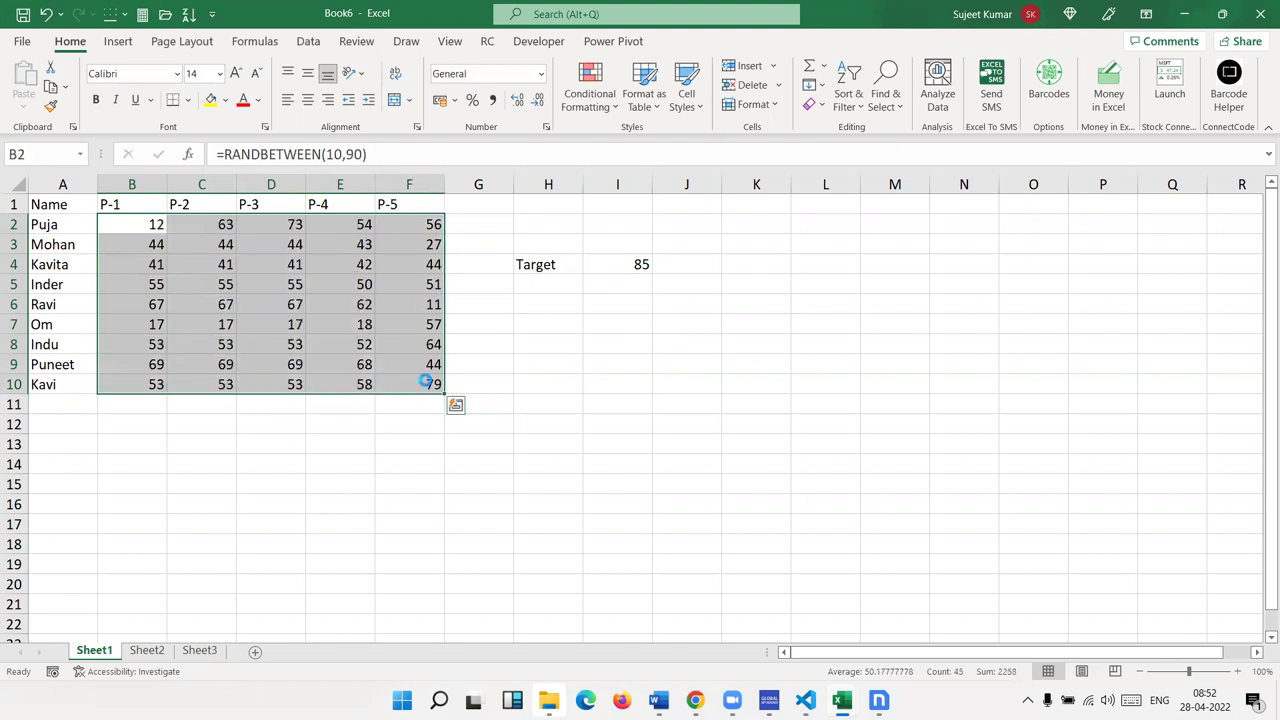
key(ctrl+c)
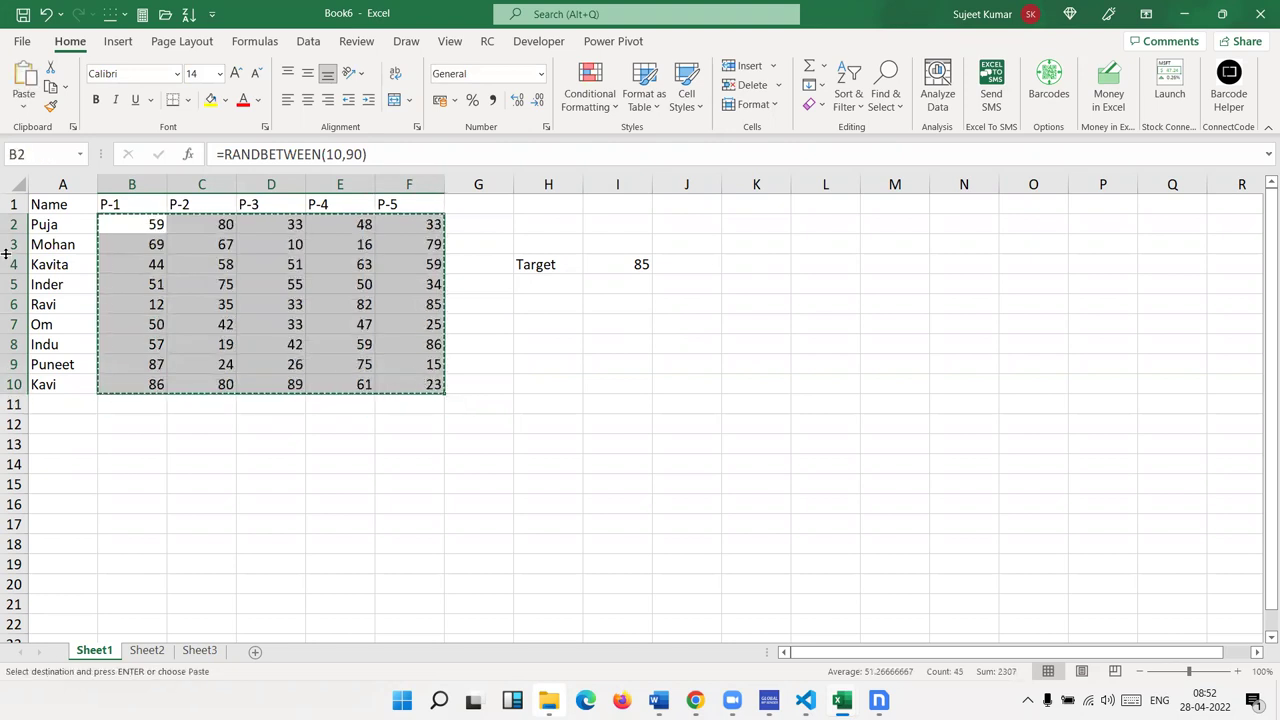
Check the formulas in B2, C2 and D2 and the target value in I4
click(155, 245)
click(153, 221)
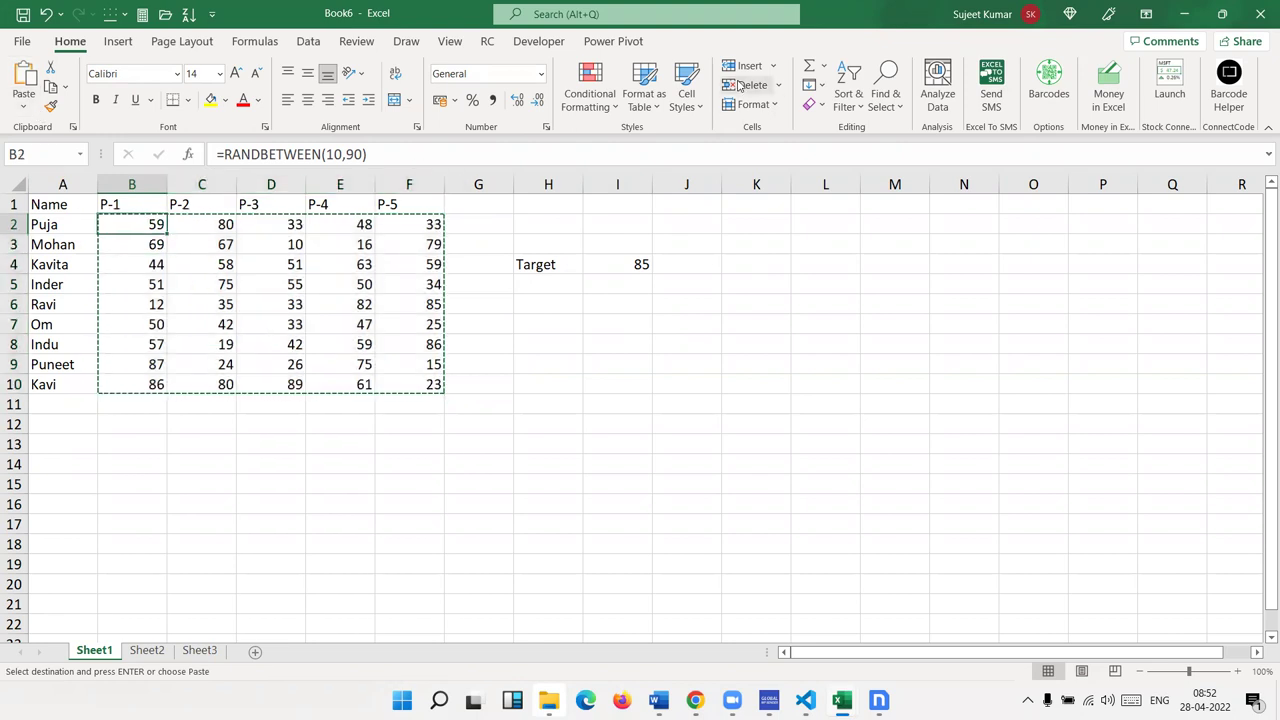
click(194, 225)
click(276, 231)
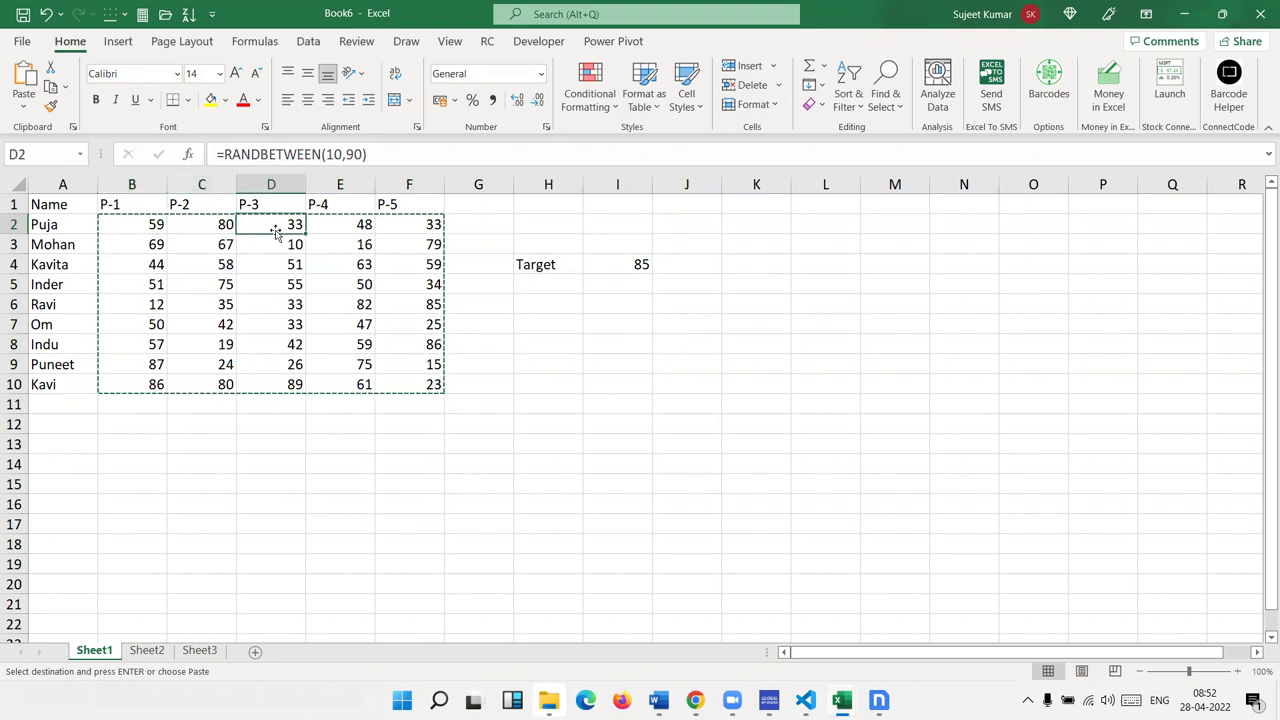
click(616, 265)
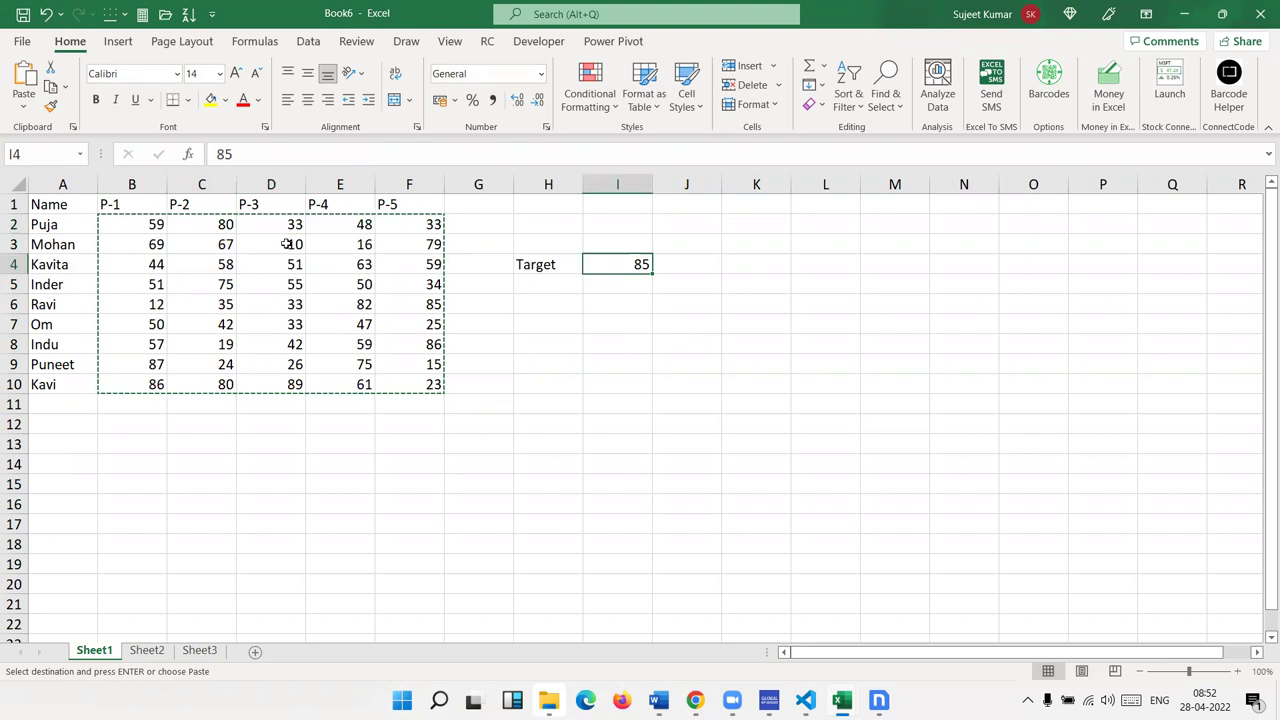
click(142, 228)
Append /85 to B2's RANDBETWEEN formula
click(398, 160)
text(/8)
key(Return)
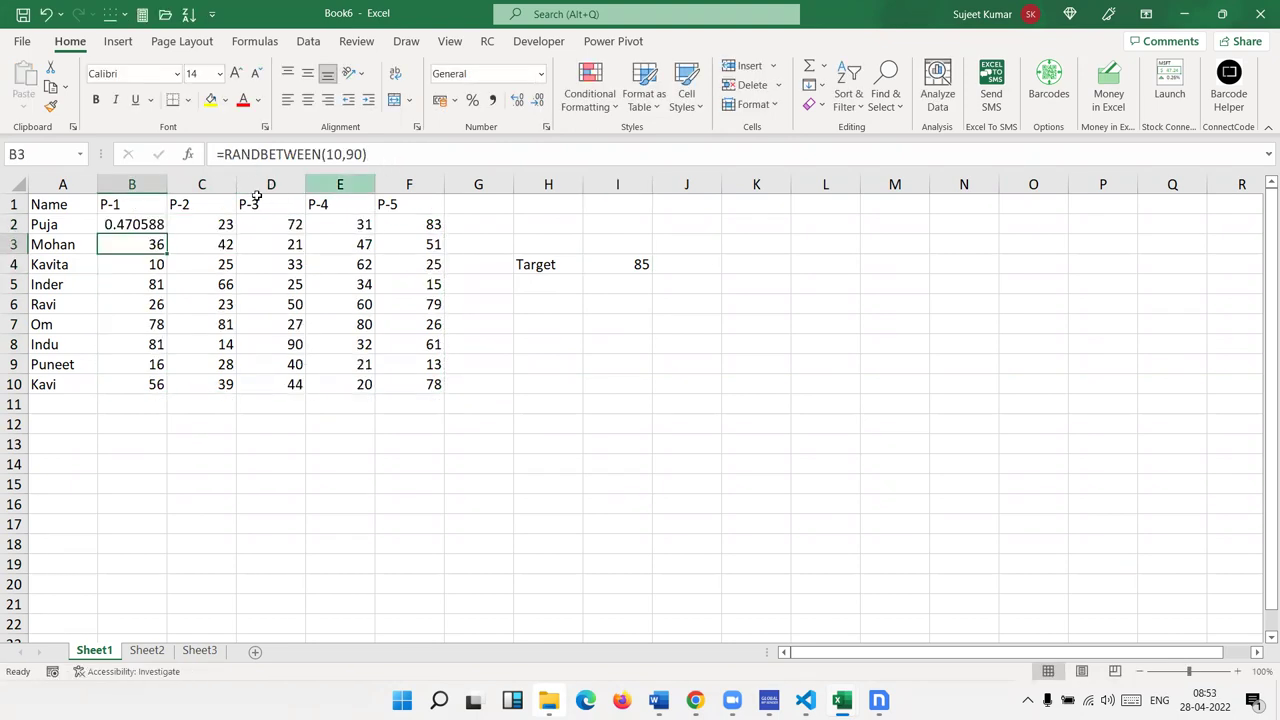
Copy B2's formula down column B as percentages, then undo both changes
click(149, 224)
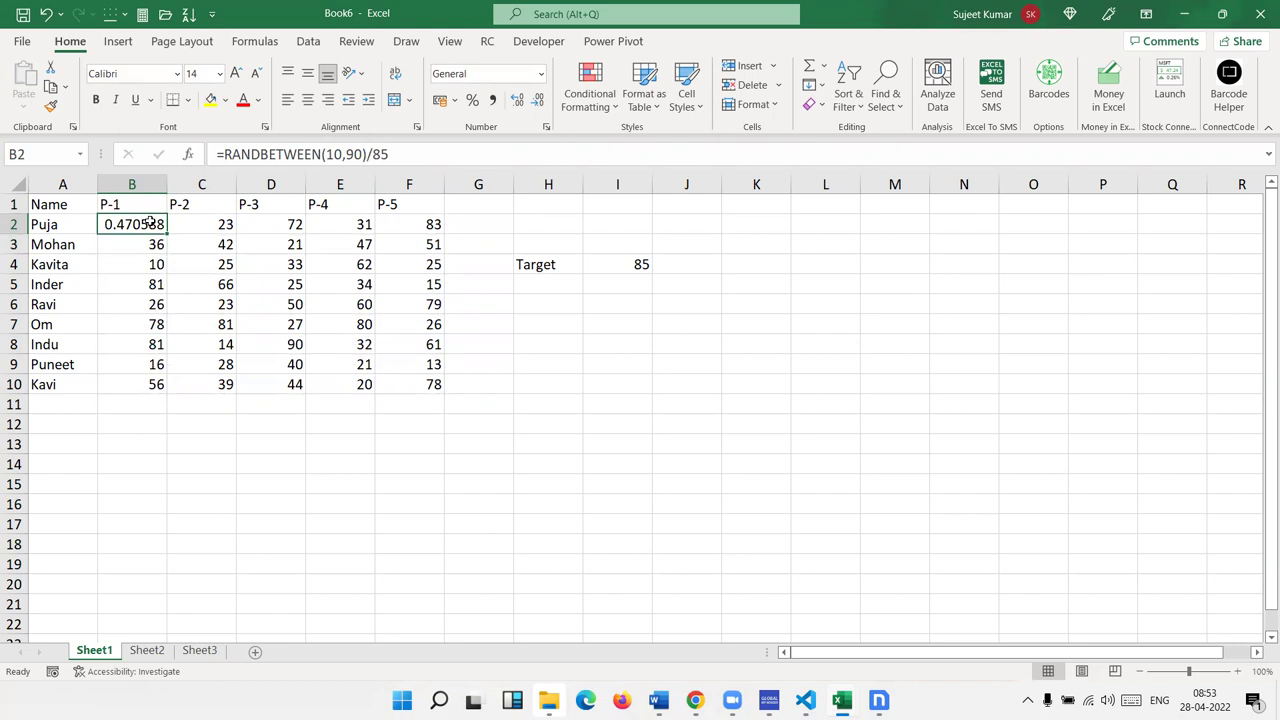
double_click(166, 230)
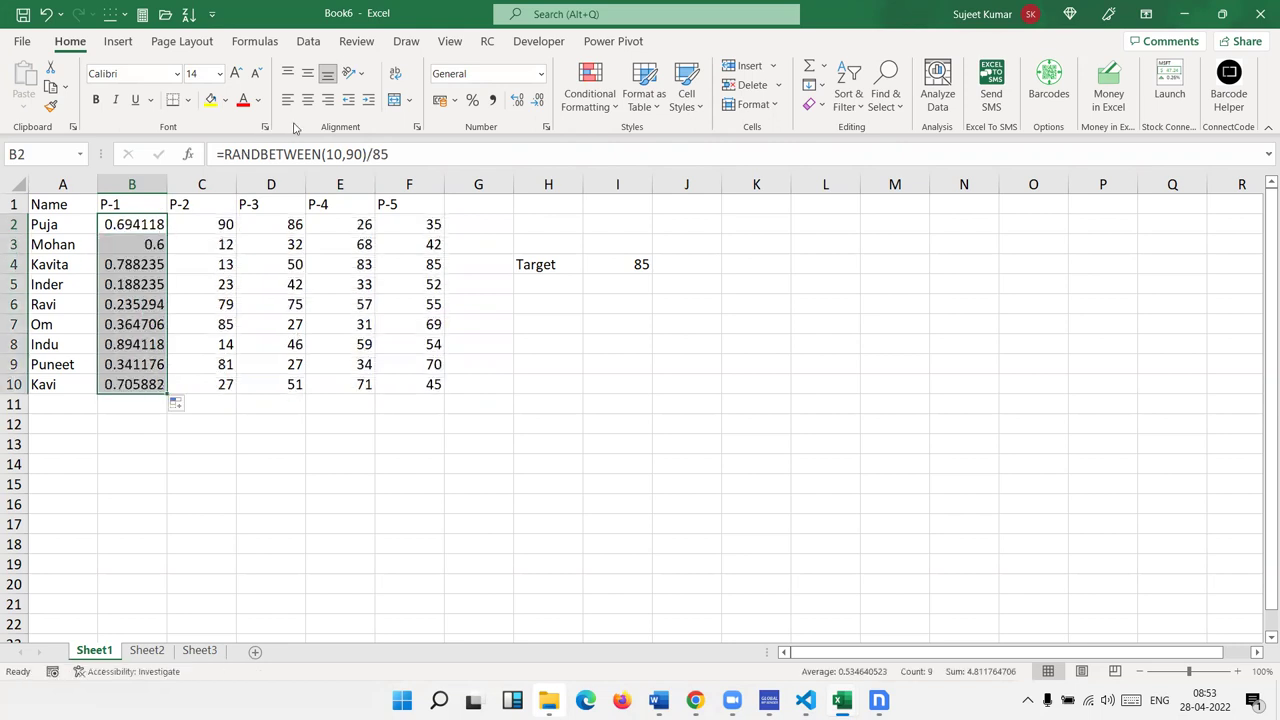
click(471, 102)
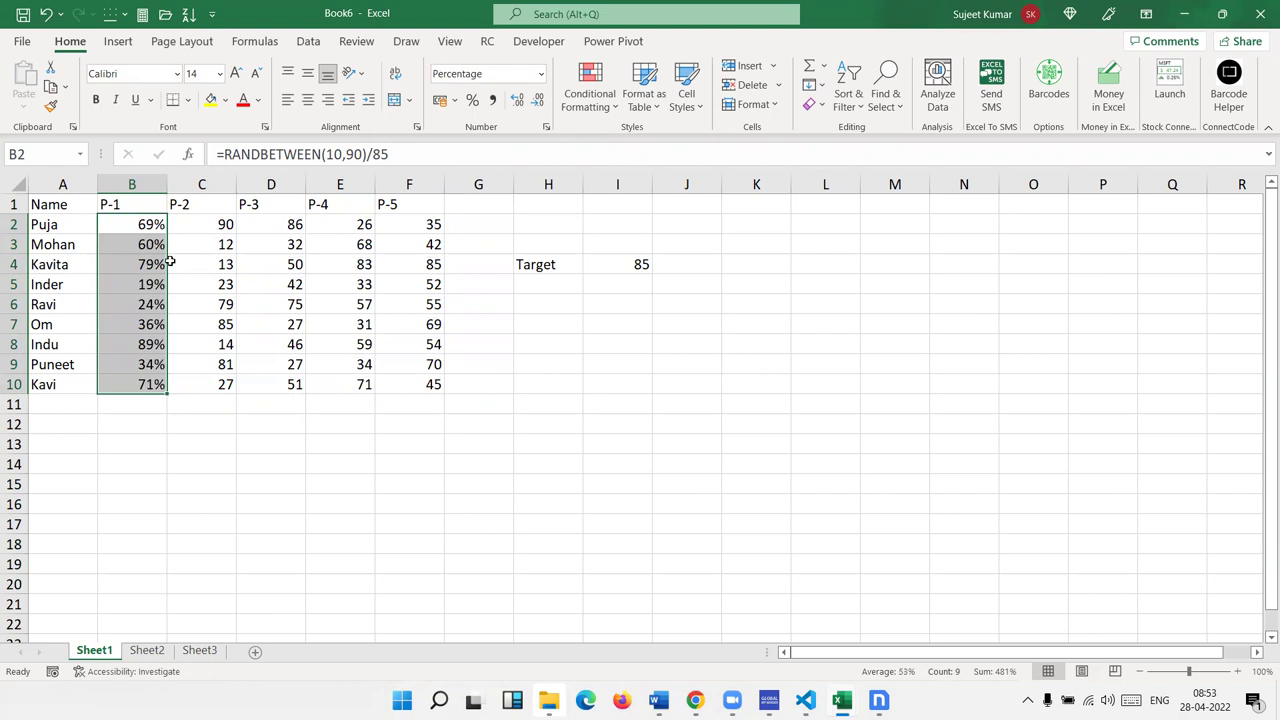
key(ctrl+z)
key(ctrl+z)
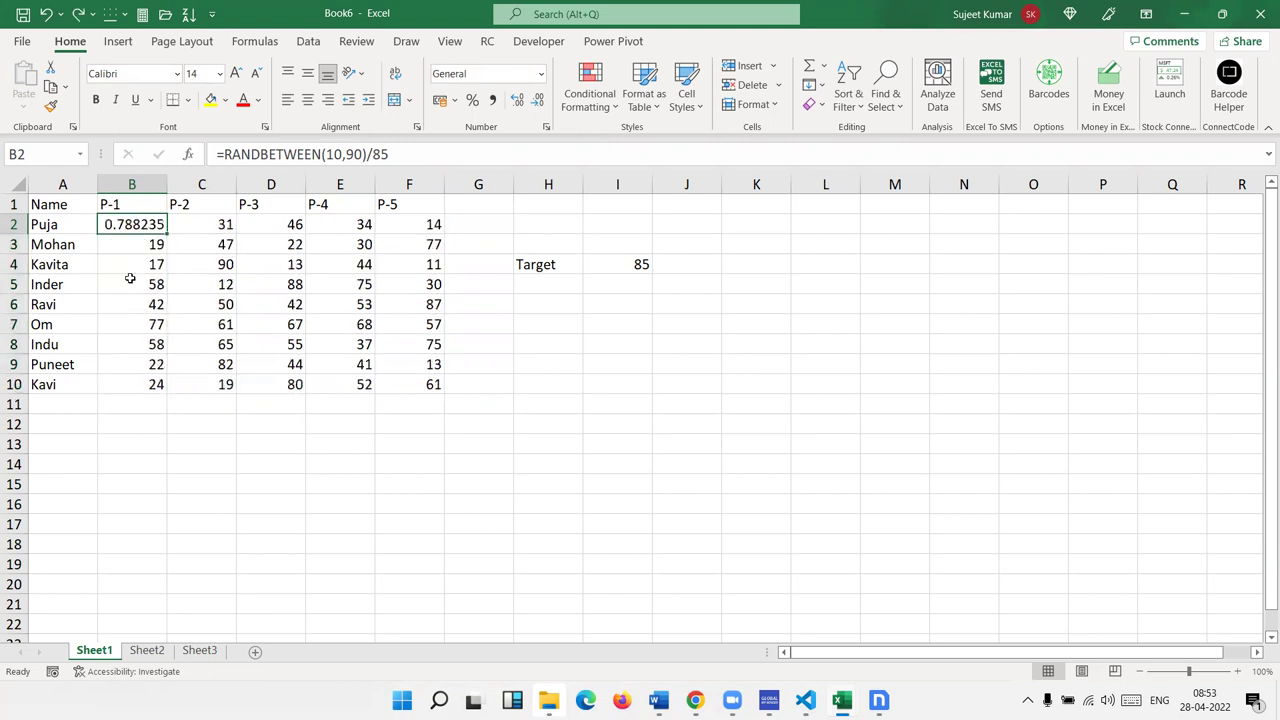
key(ctrl+z)
Paste Special the Target 85 onto B2:F10 using the Divide operation
click(610, 265)
key(ctrl+c)
drag(150, 224, 400, 380)
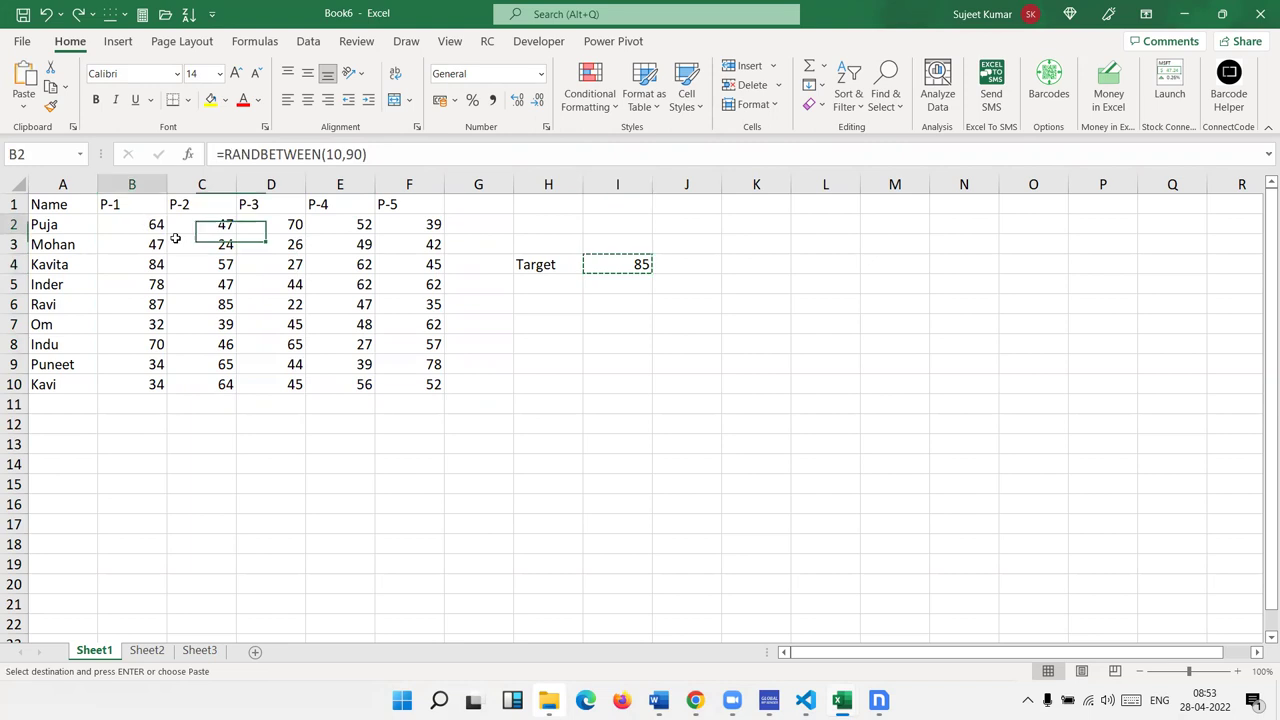
right_click(400, 362)
click(415, 315)
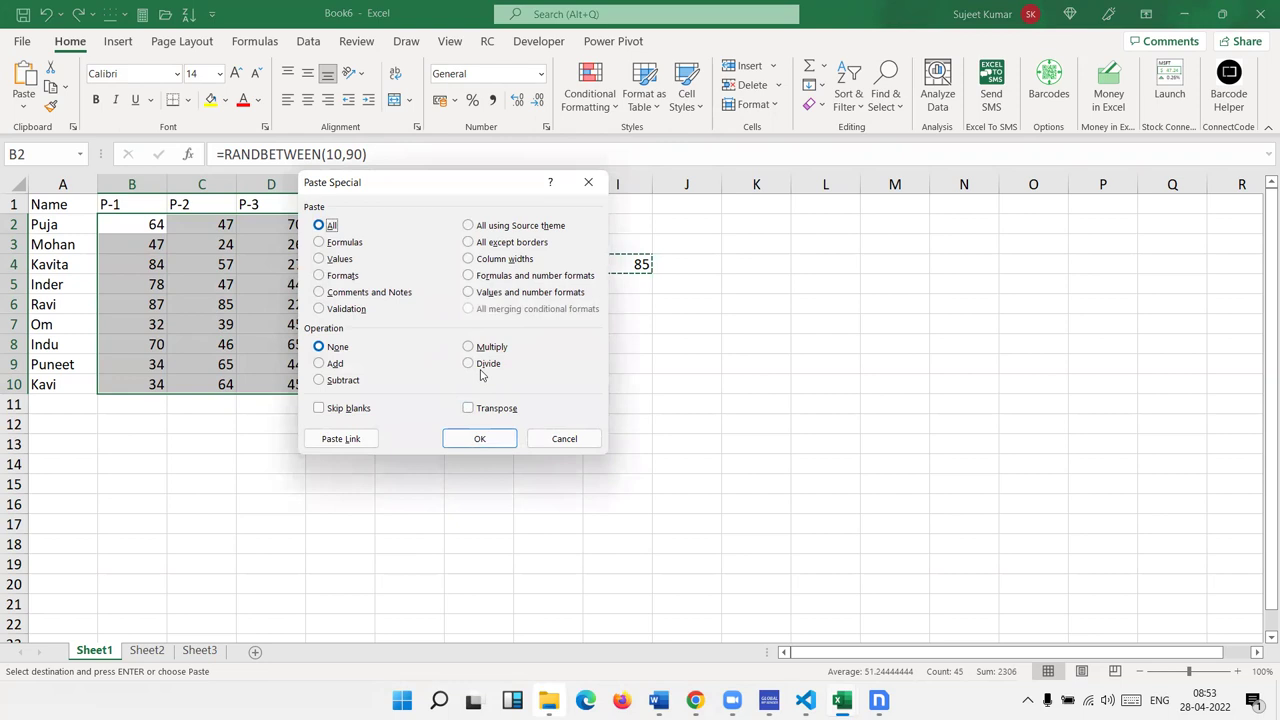
click(470, 363)
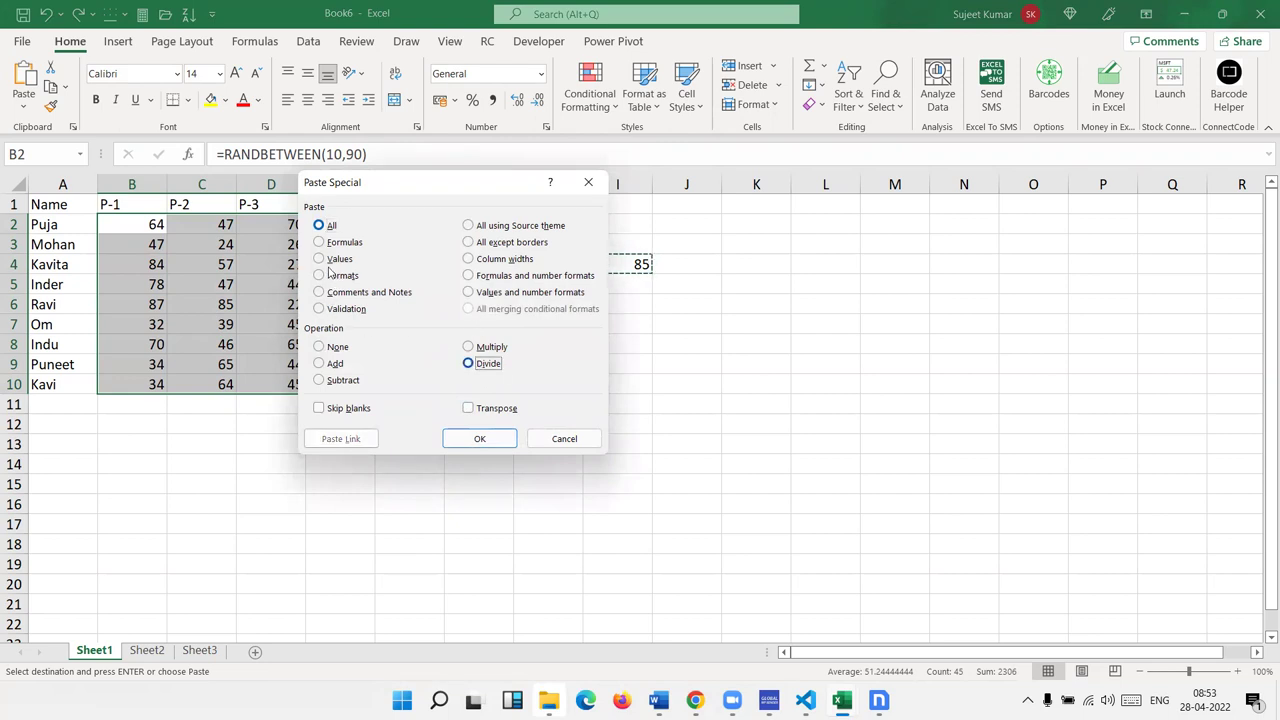
drag(394, 191, 862, 194)
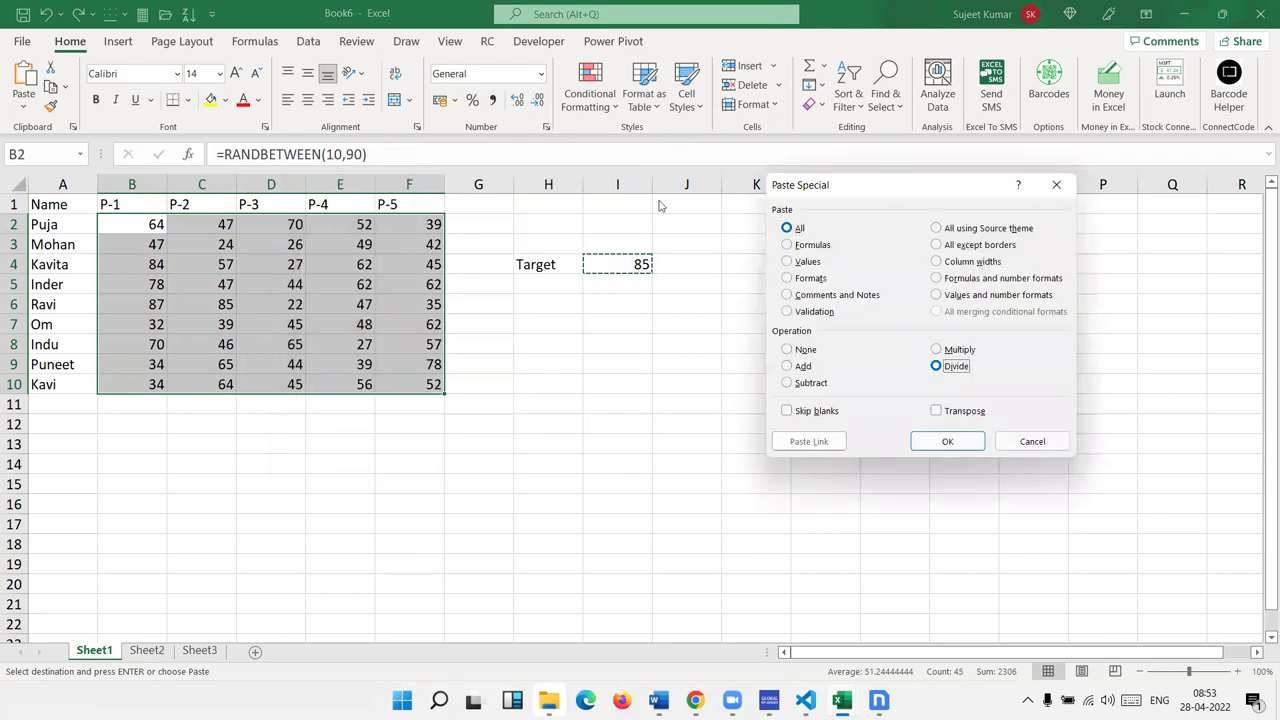
click(947, 442)
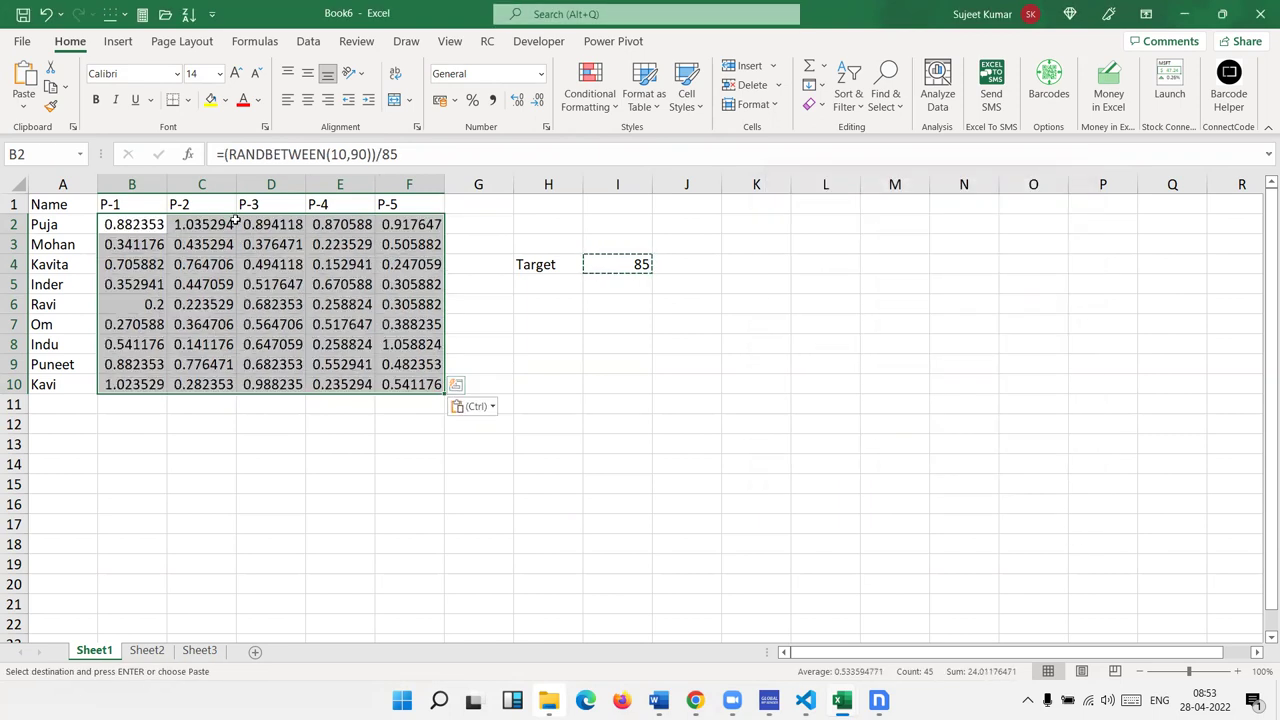
Check the divided formulas along row 2 and apply Percent Style to B2:F10
click(145, 223)
click(205, 222)
click(256, 221)
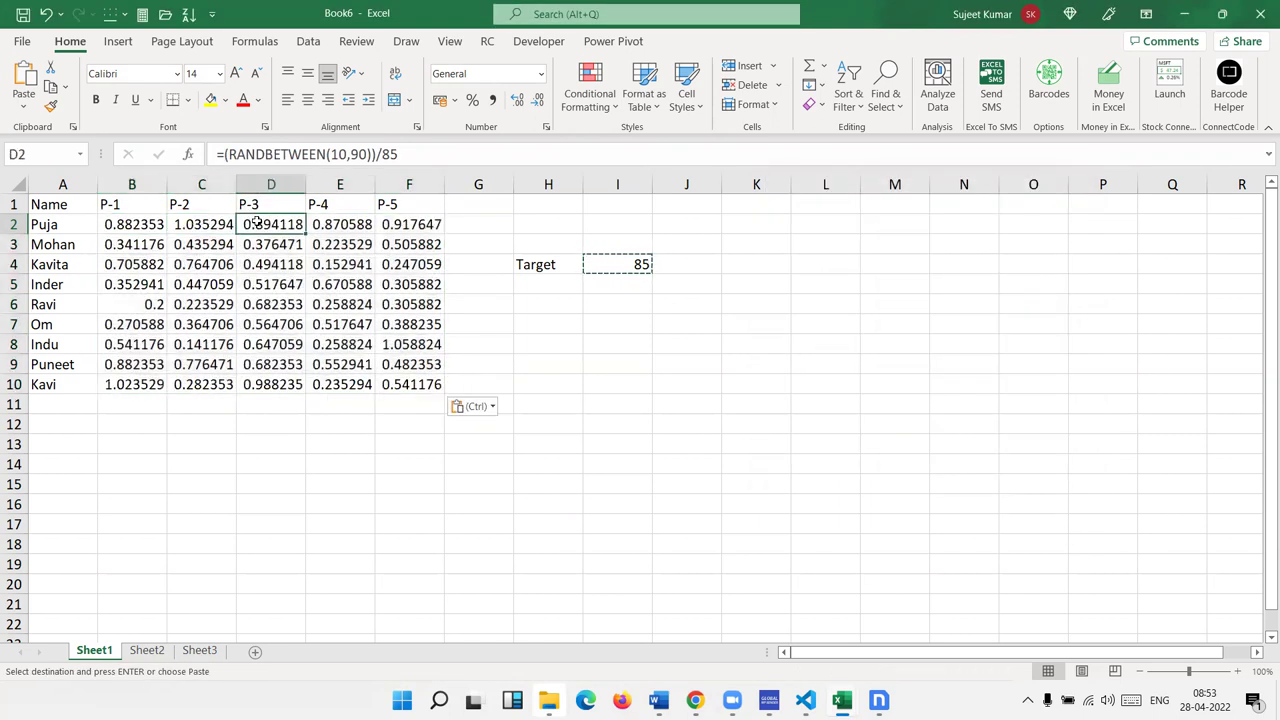
click(325, 224)
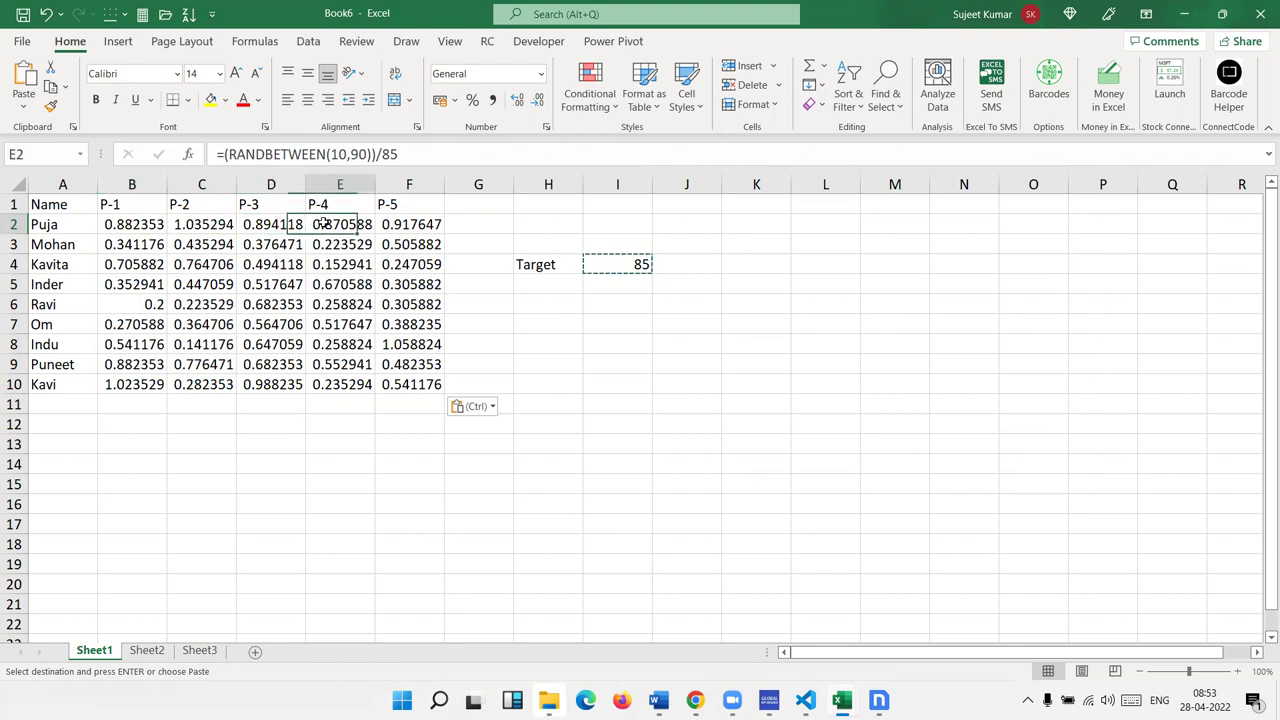
click(415, 383)
shift+click(131, 224)
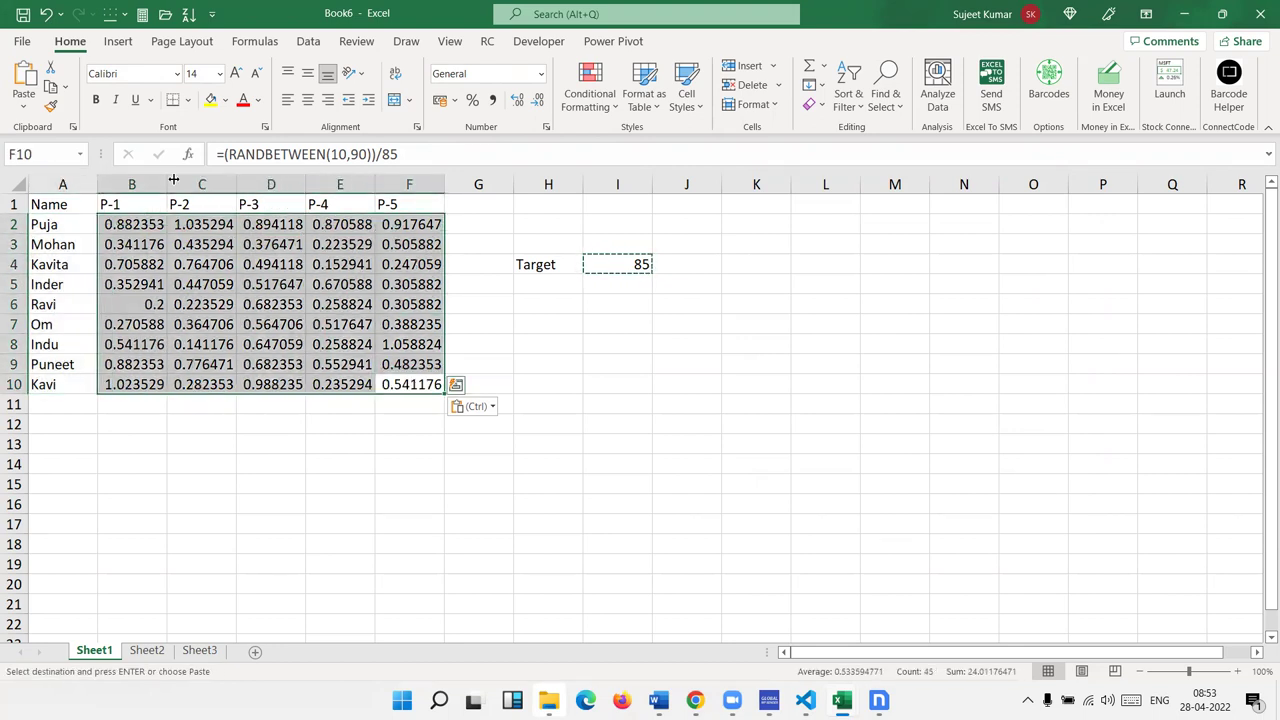
click(472, 100)
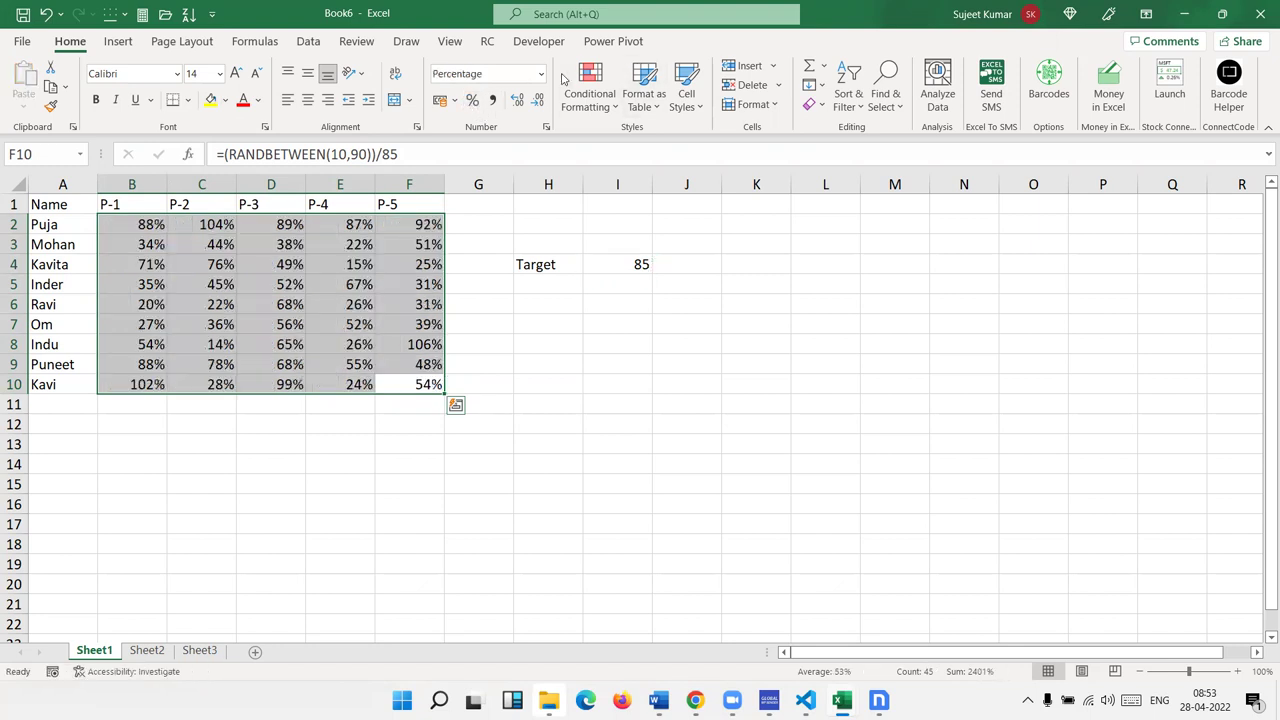
click(563, 79)
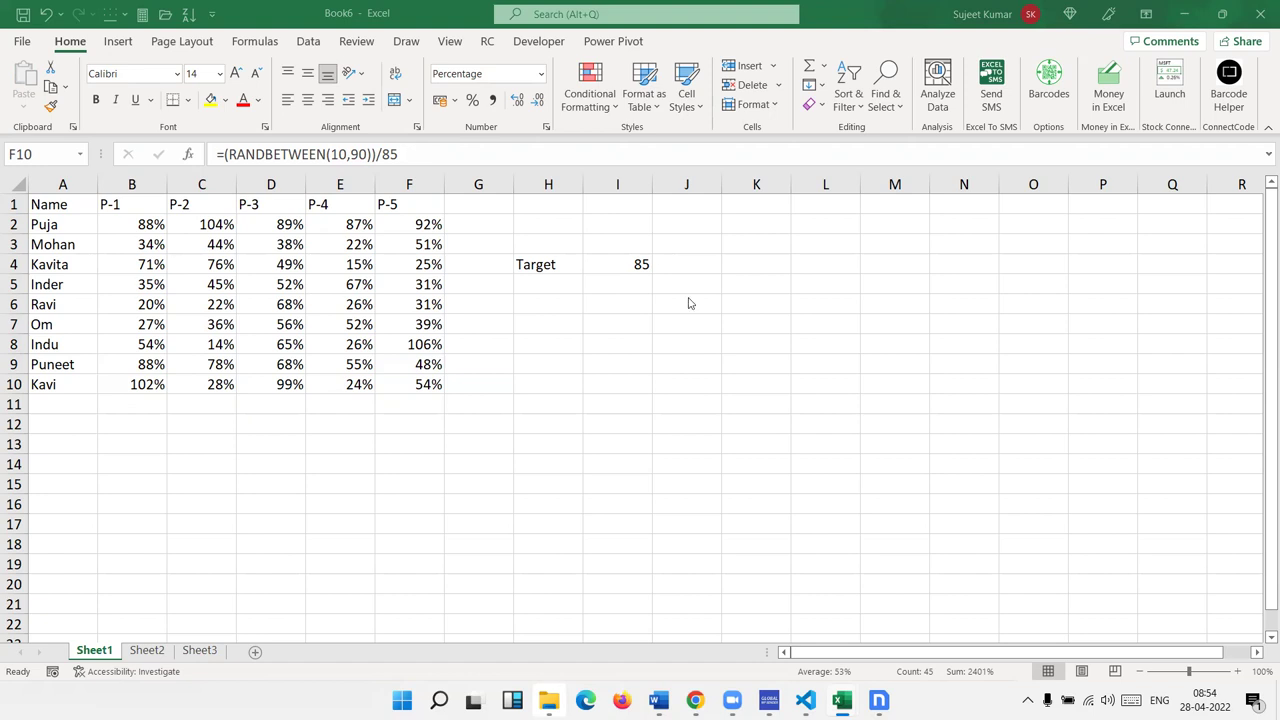
Undo the division and paste a copy of the B2:F10 scores into H2:L10
key(shift+Up)
key(shift+Up)
key(shift+Up)
key(shift+Left)
key(shift+Left)
key(shift+Left)
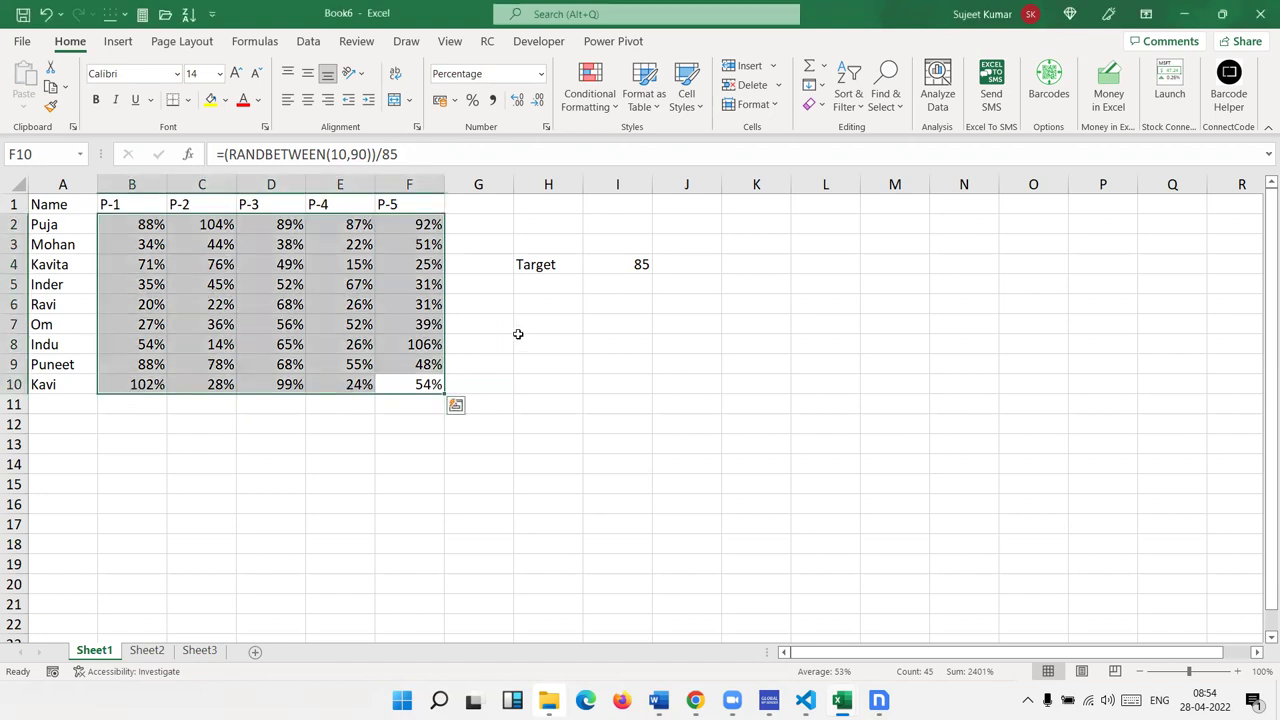
key(ctrl+z)
key(ctrl+z)
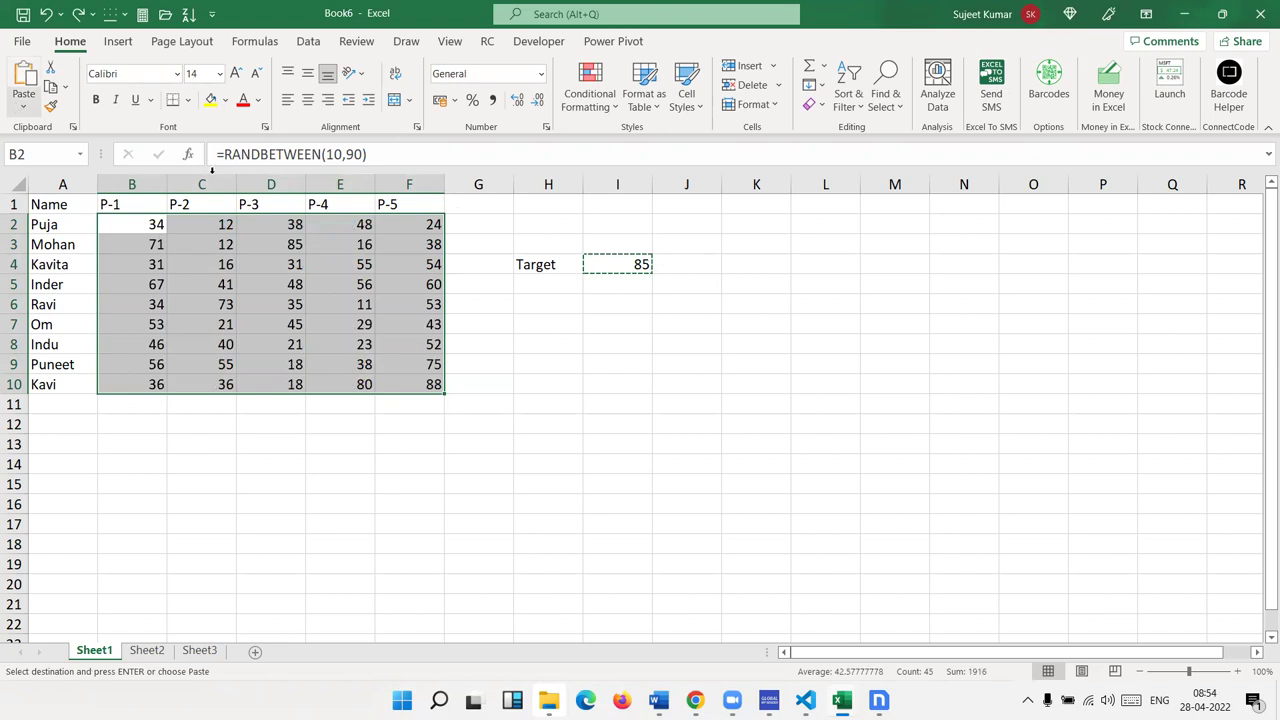
key(ctrl+c)
click(533, 227)
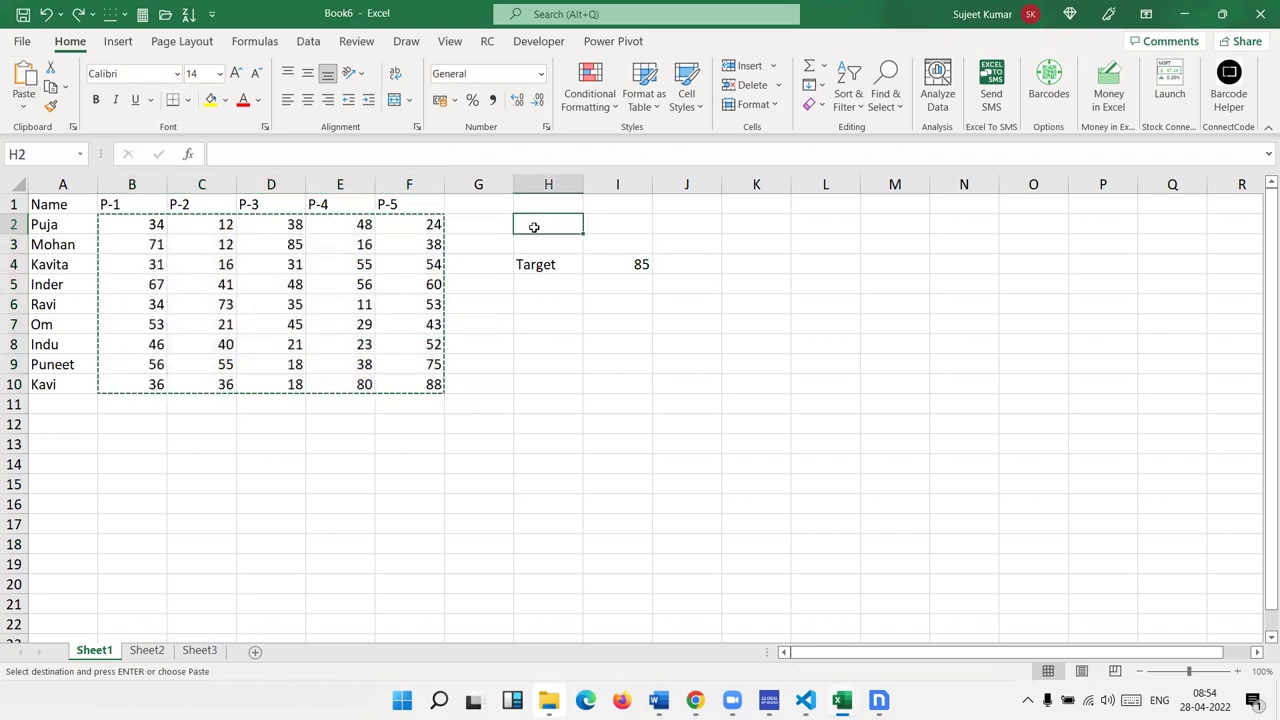
key(ctrl+v)
key(Escape)
Convert both score blocks B2:L10 to fixed values with Paste Values
drag(131, 230, 845, 385)
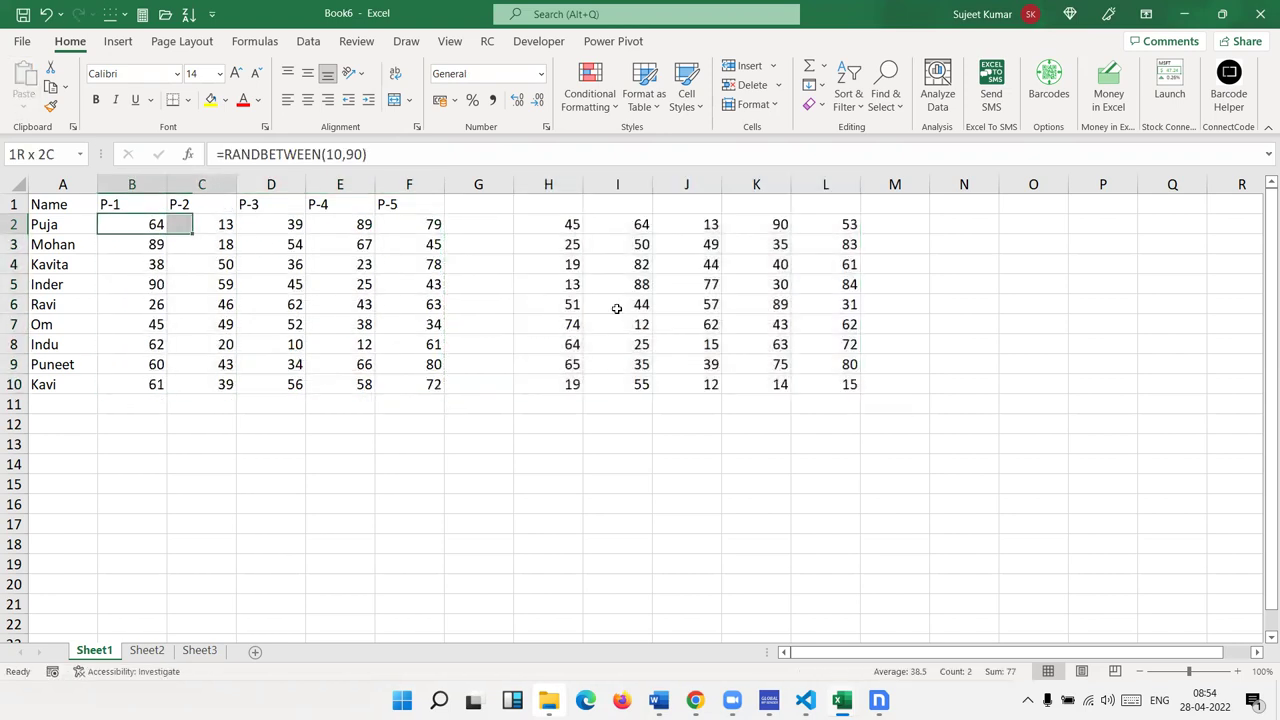
key(ctrl+c)
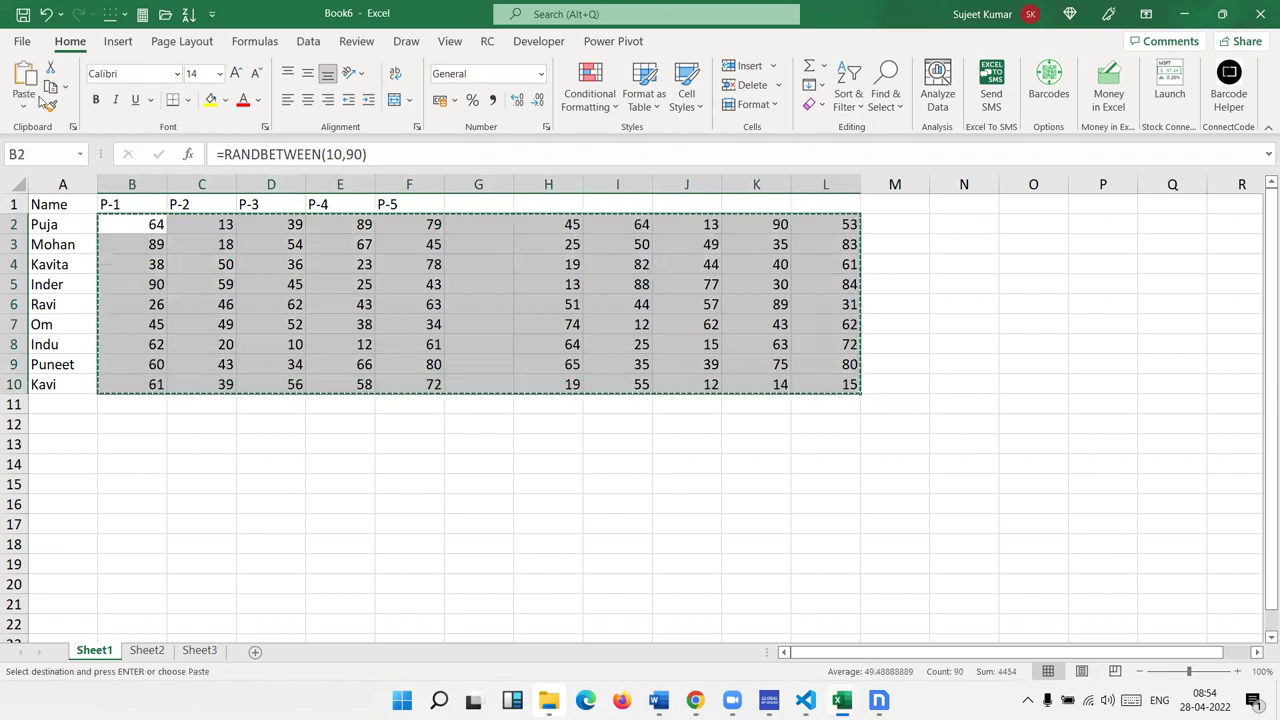
click(23, 106)
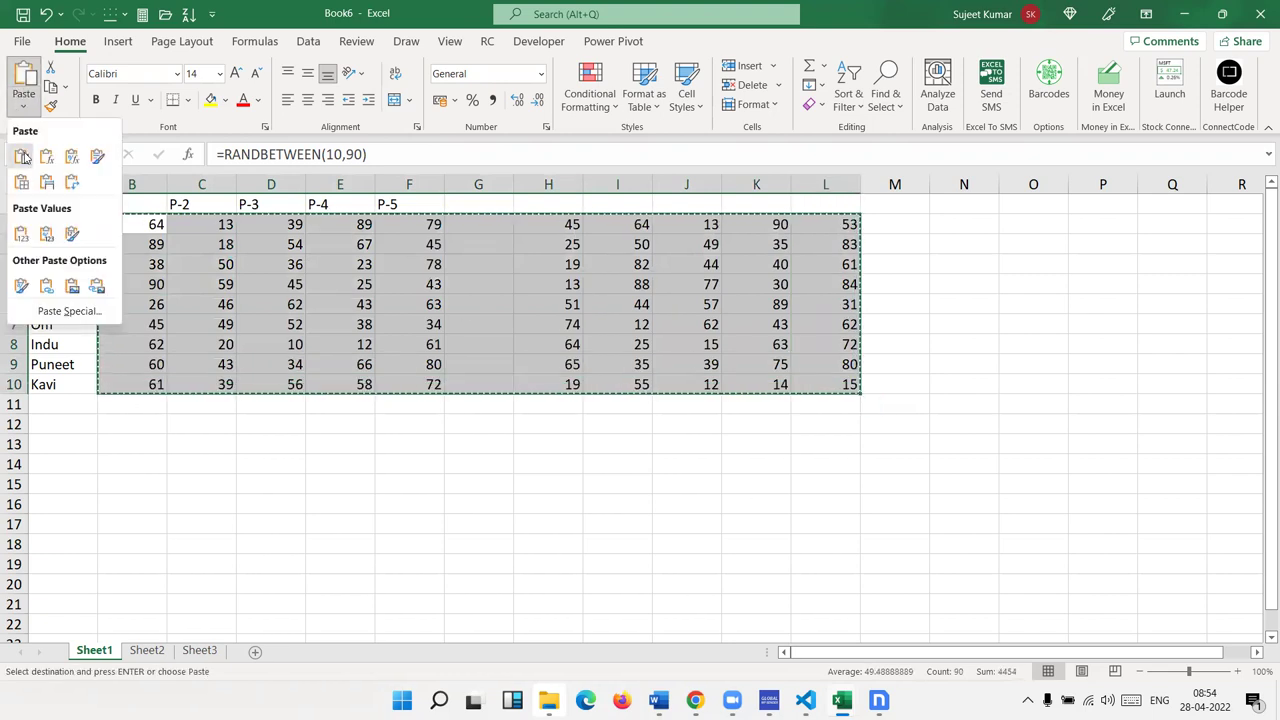
click(21, 233)
click(350, 300)
key(Escape)
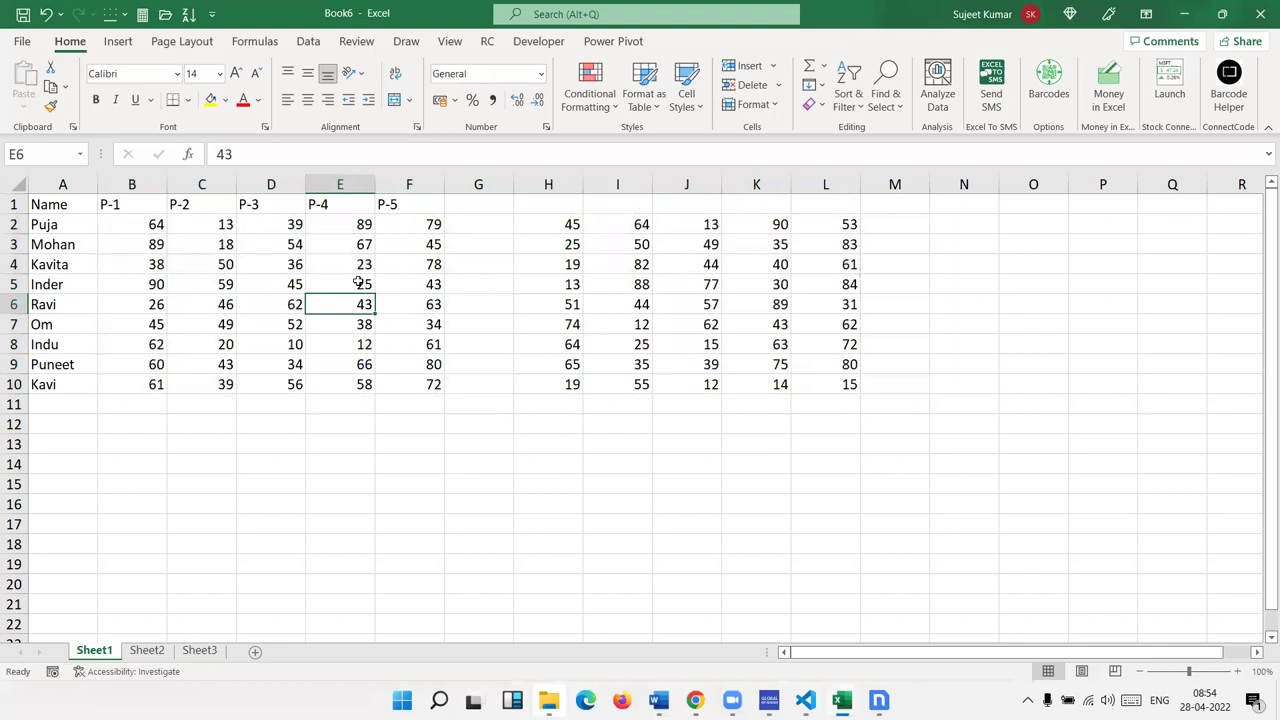
click(105, 188)
click(110, 198)
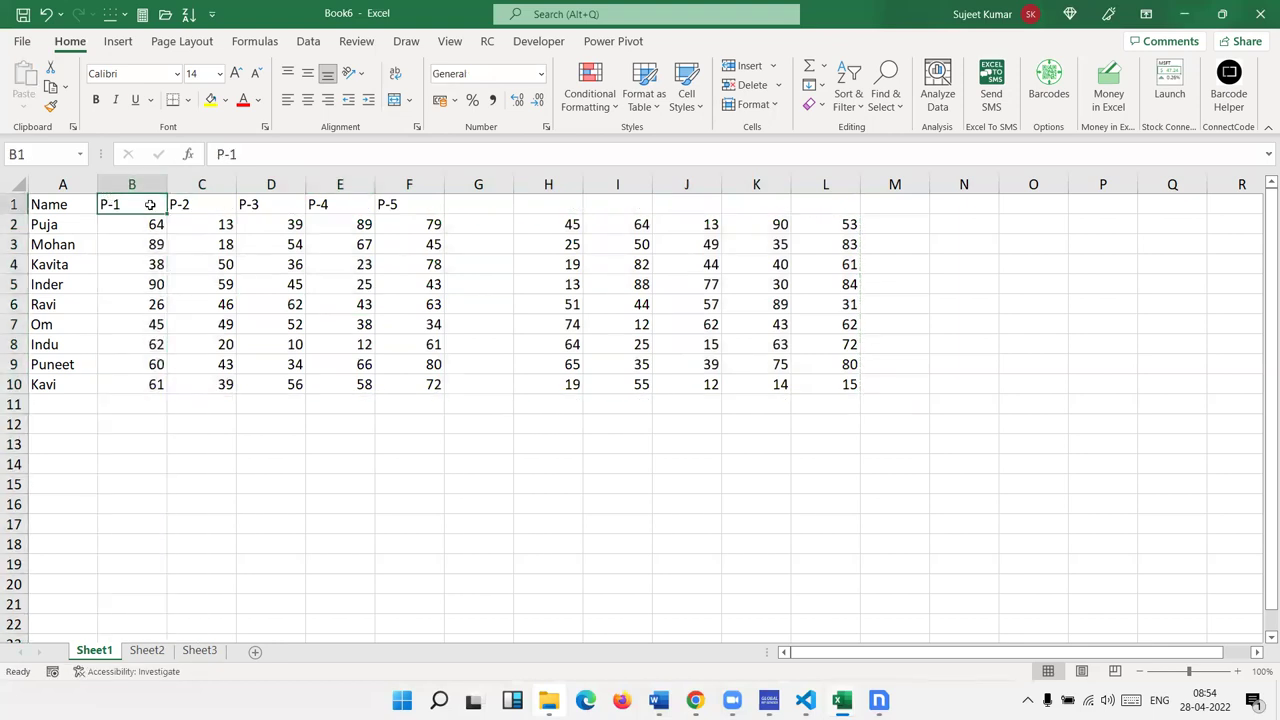
Copy headings P-1 to P-5 from B1:F1 into H1:L1
drag(149, 203, 400, 203)
key(ctrl+c)
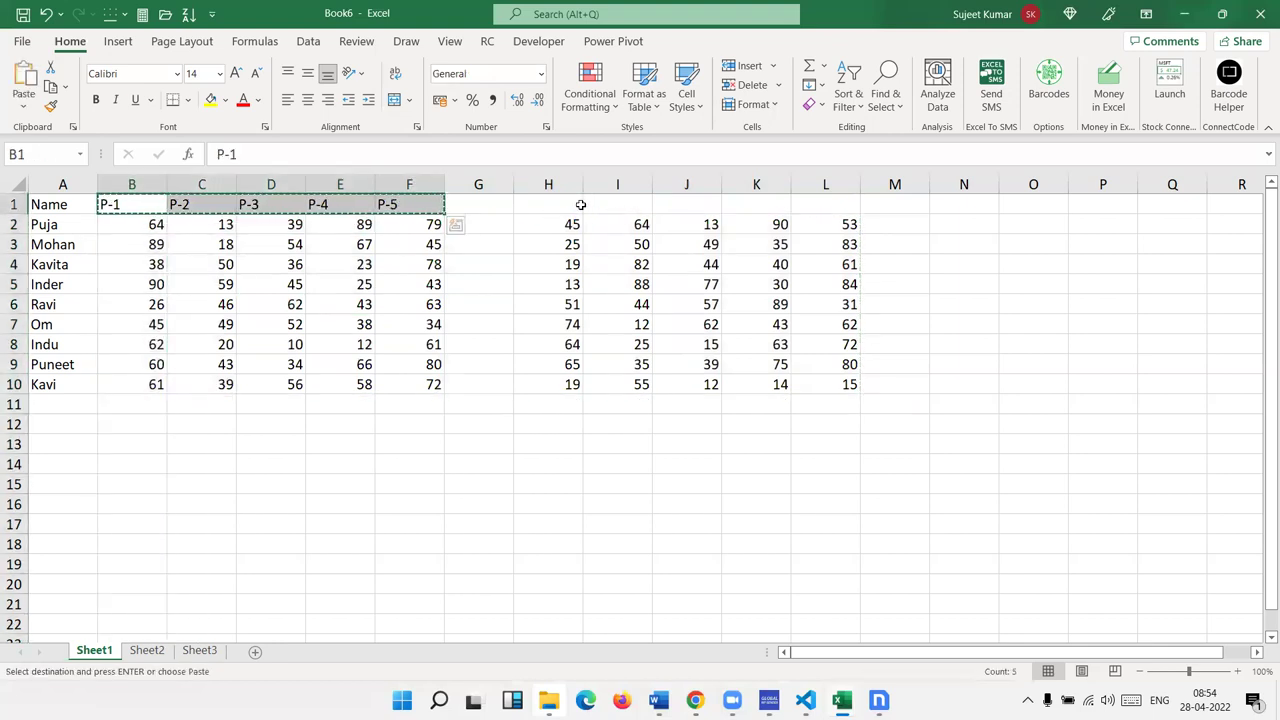
click(530, 204)
key(ctrl+v)
key(Escape)
Compare row-2 values of both tables (B2:E2 against H2:K2), then select H2:L10
click(141, 225)
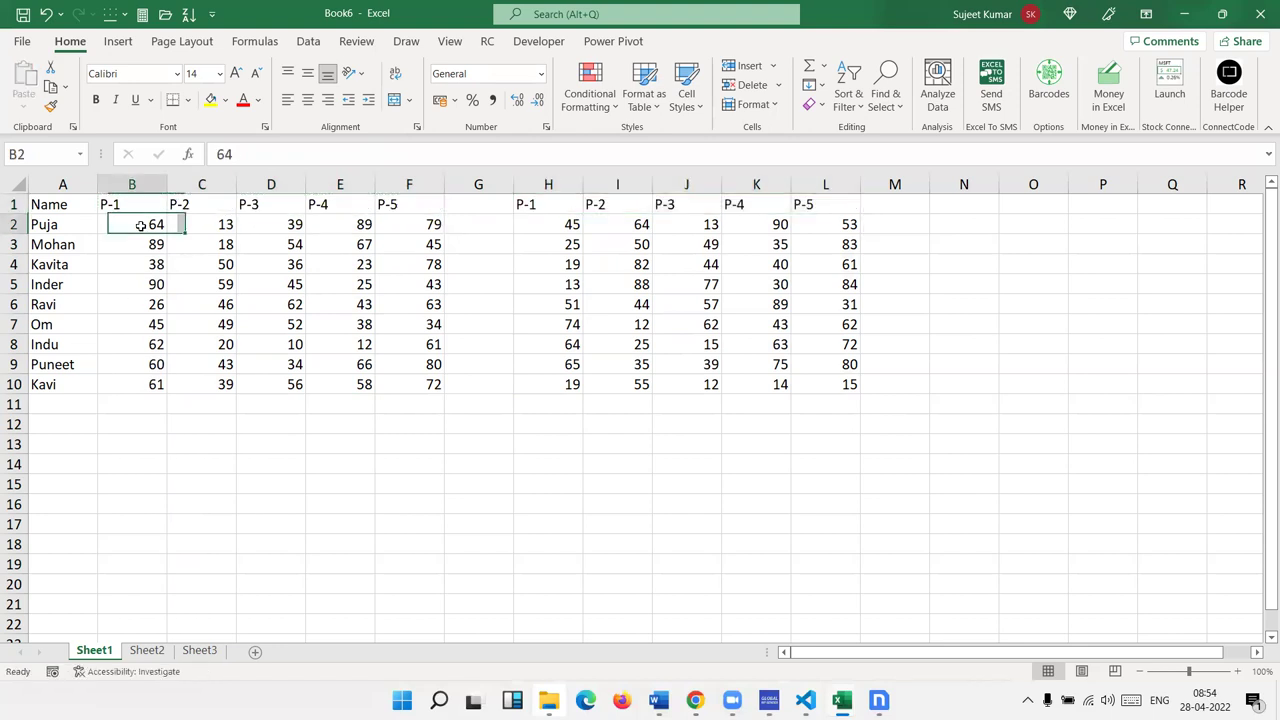
click(530, 230)
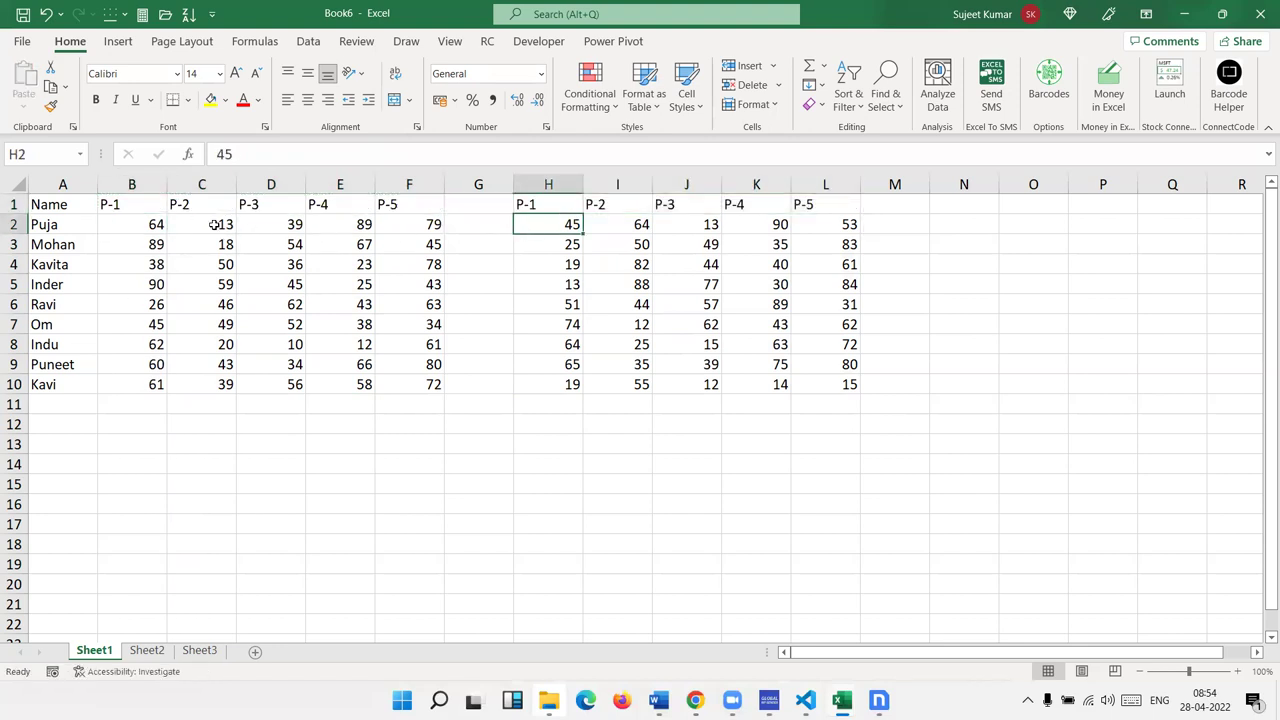
click(220, 228)
click(620, 234)
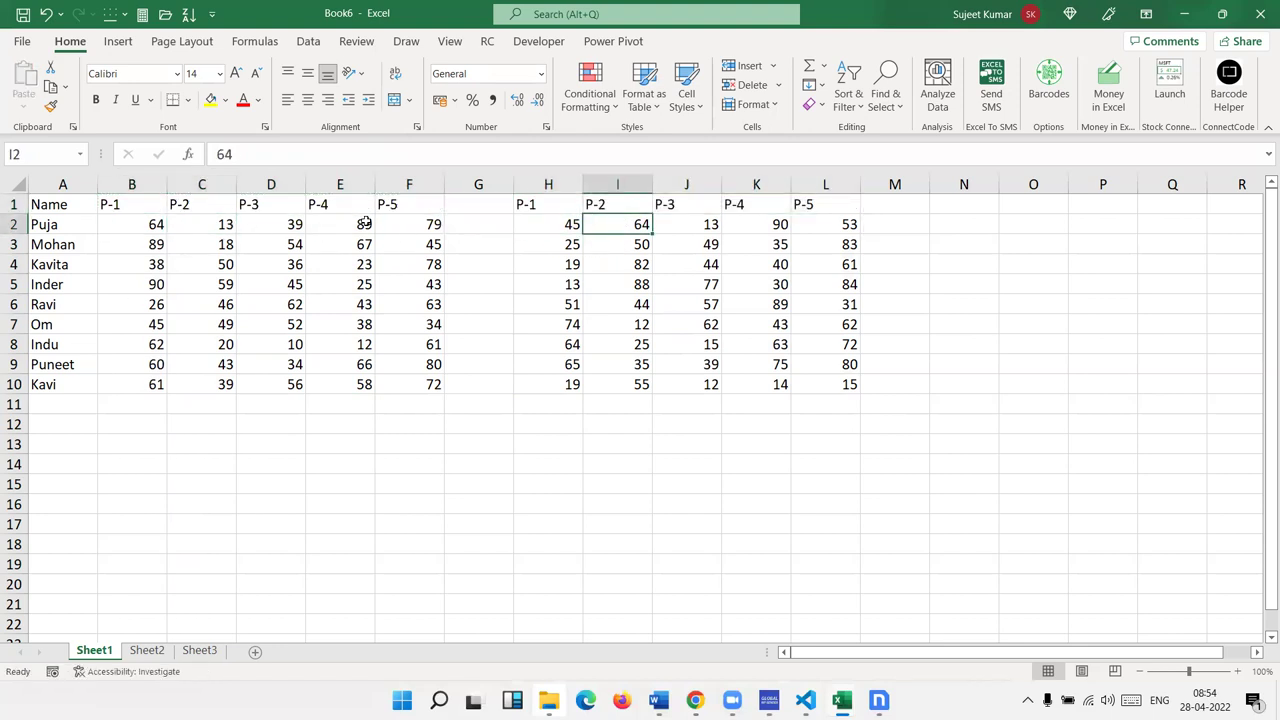
click(252, 220)
click(673, 218)
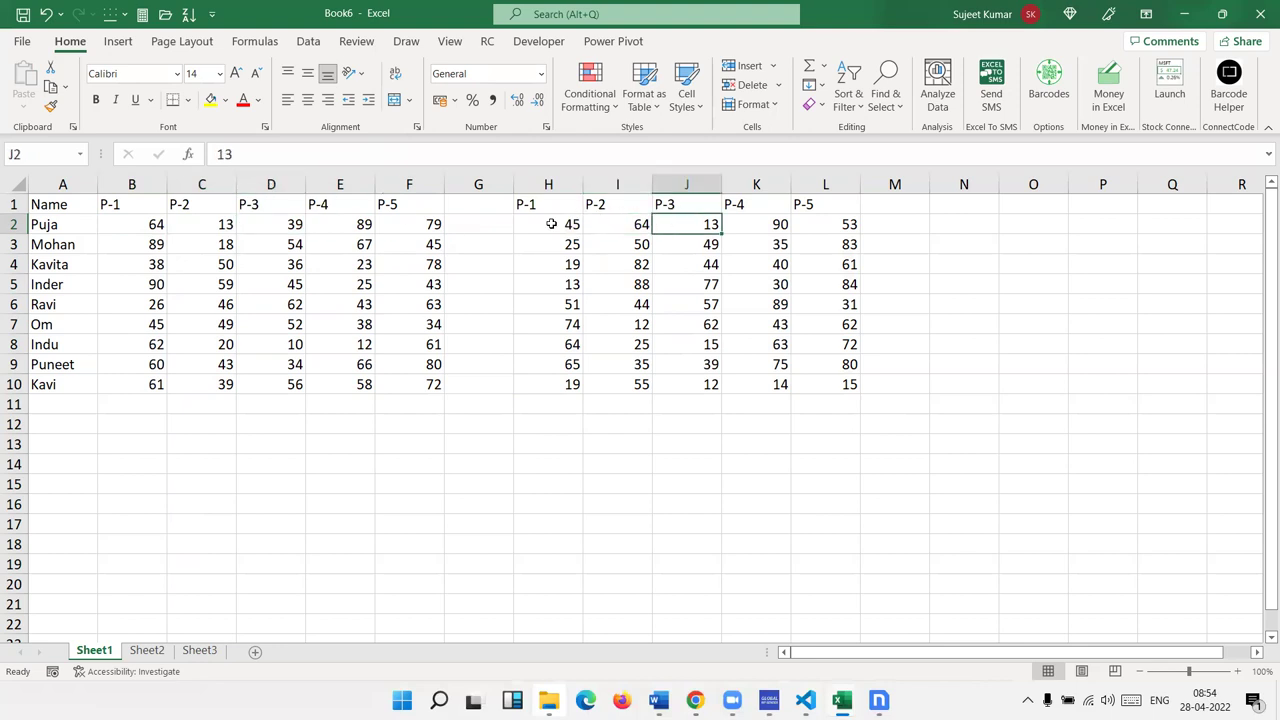
click(360, 224)
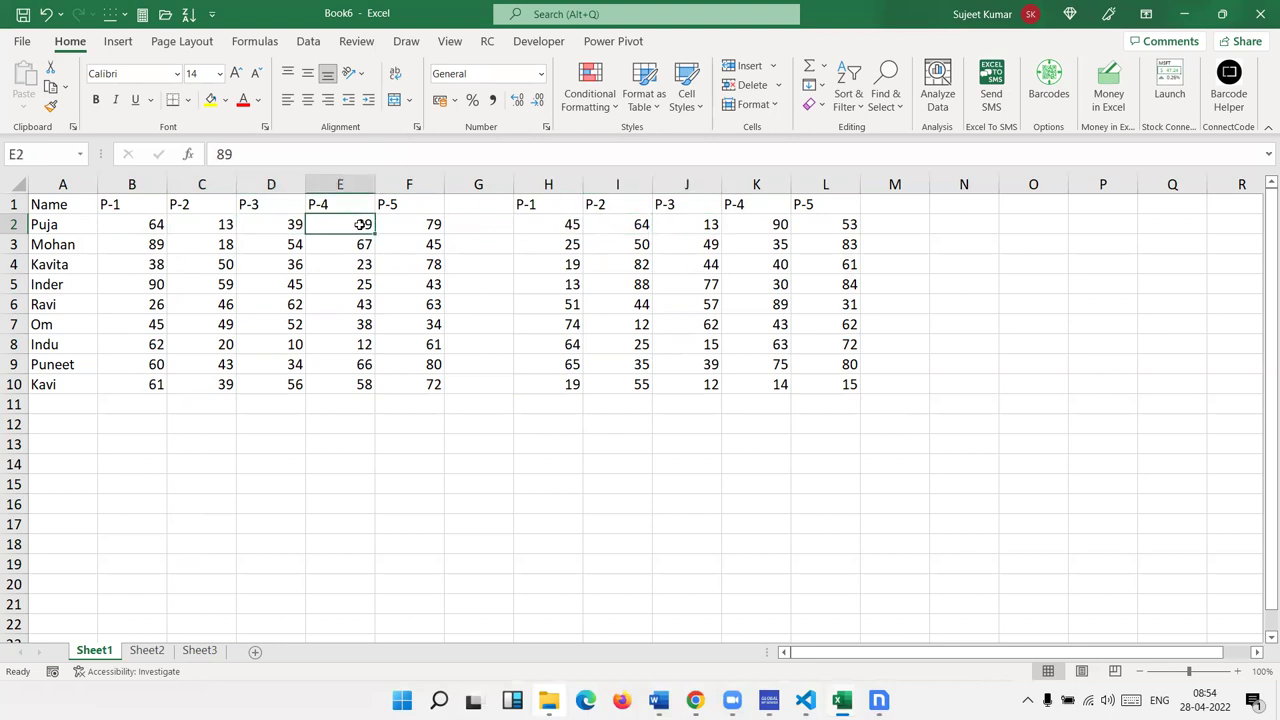
click(762, 242)
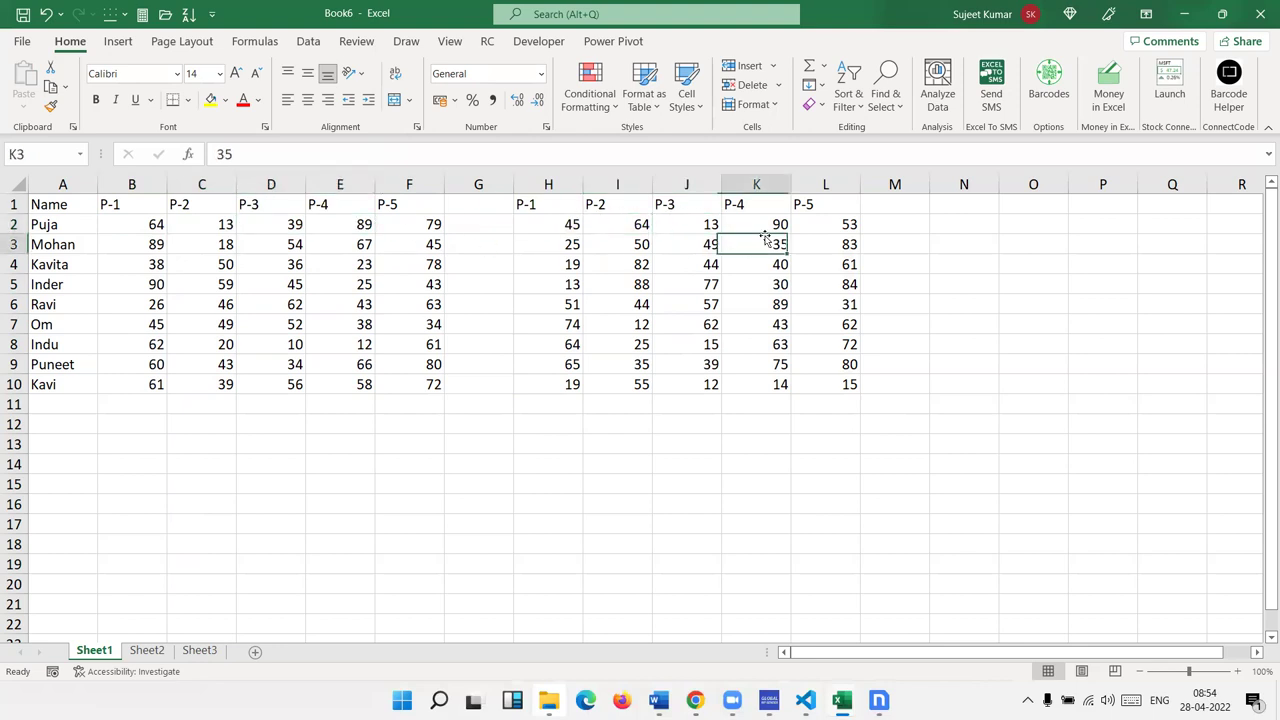
click(545, 227)
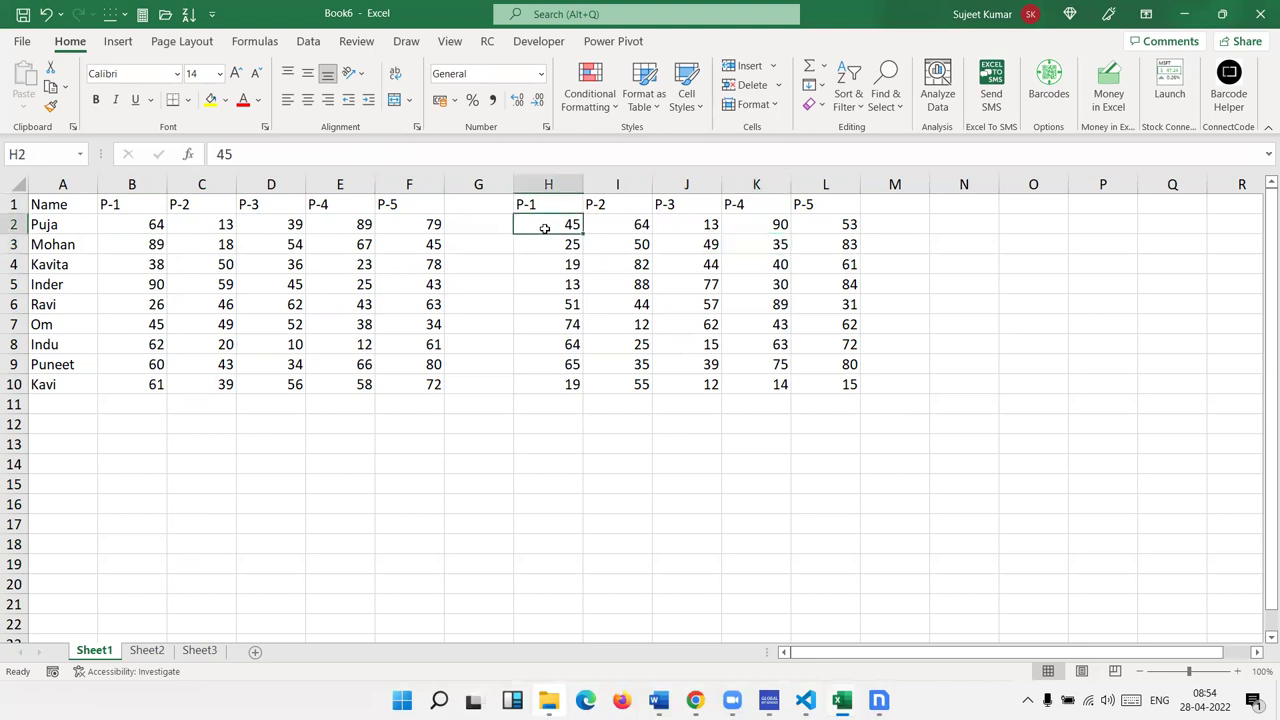
click(140, 226)
click(562, 230)
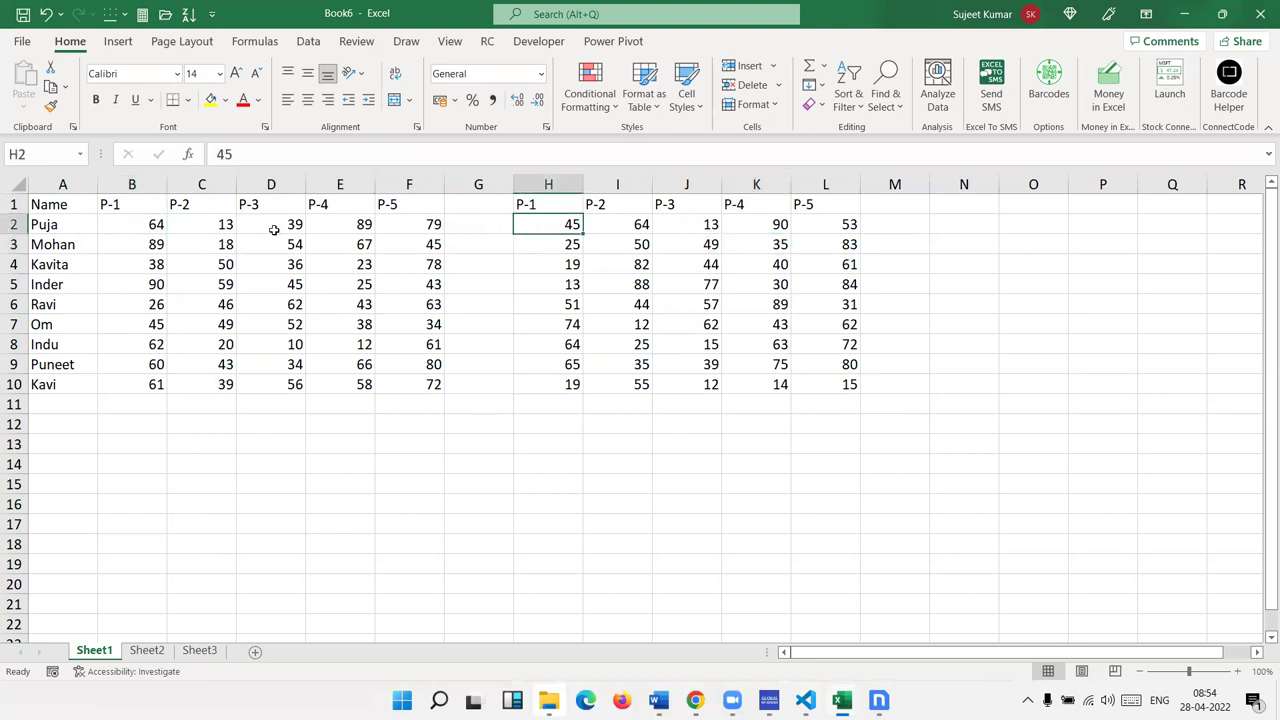
click(206, 226)
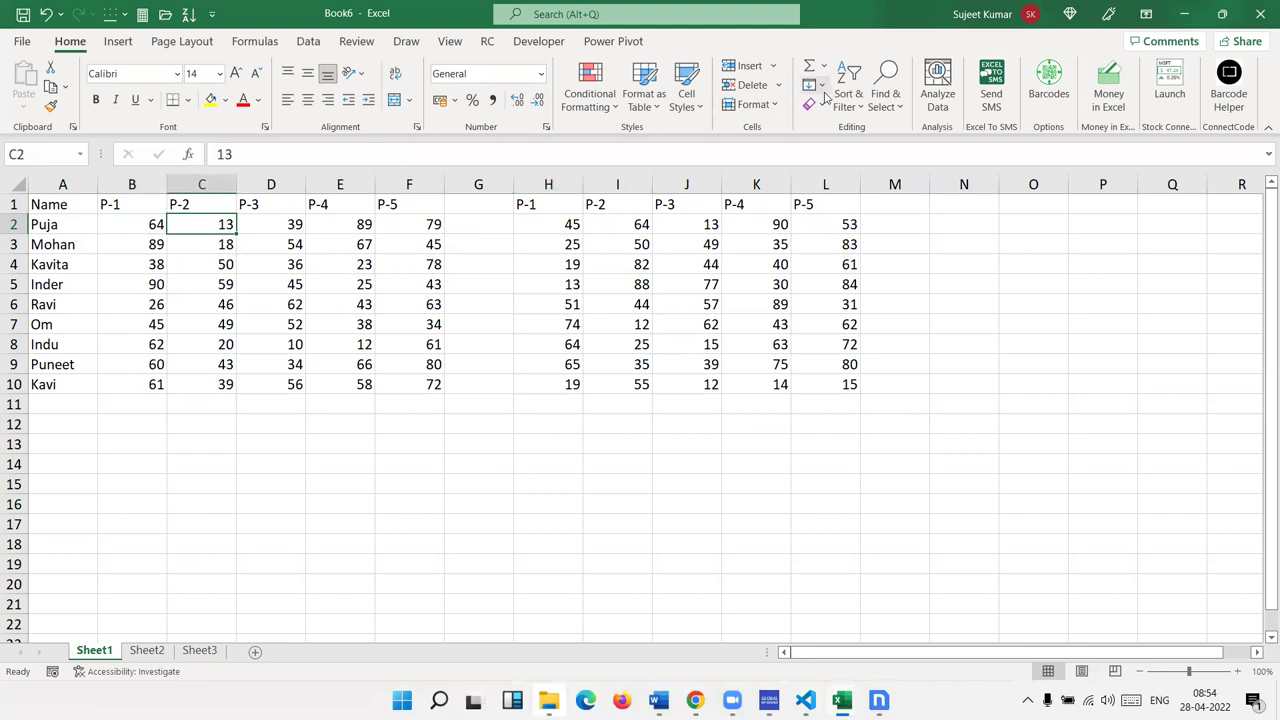
click(641, 224)
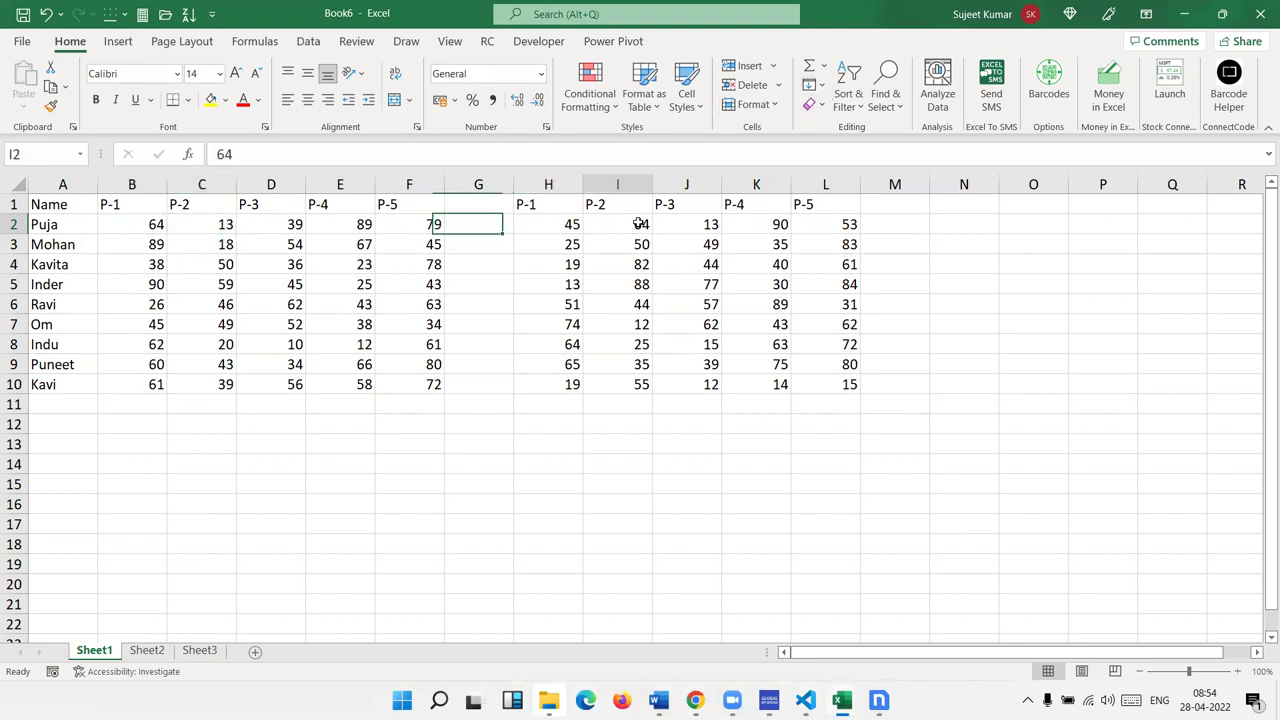
click(276, 226)
click(697, 224)
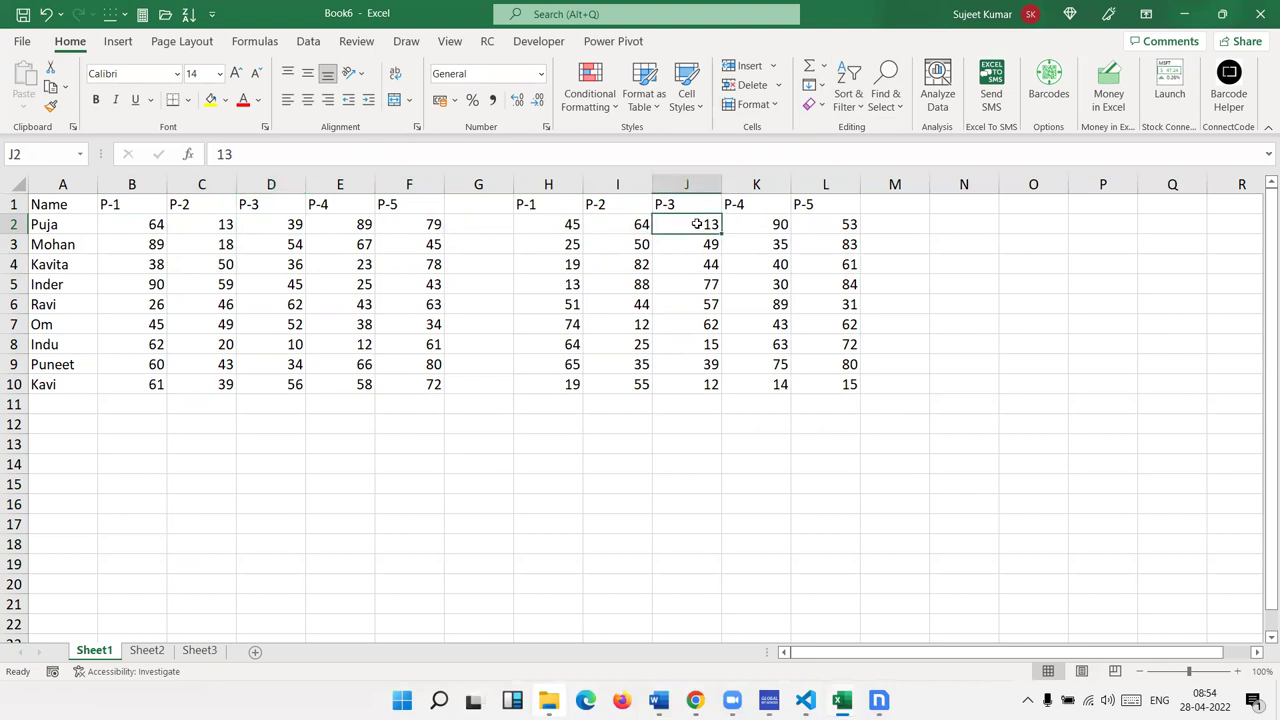
drag(572, 217, 850, 380)
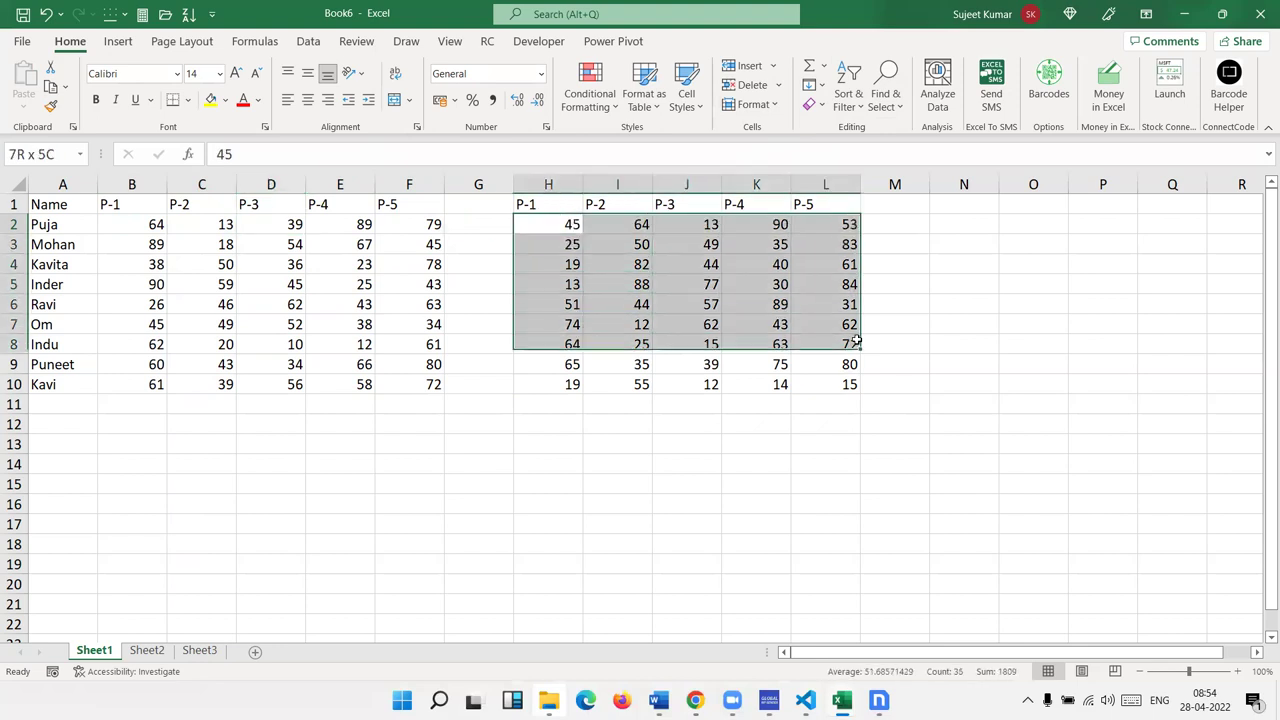
Divide Sheet1's scores in B2:F10 by the copied values with Paste Special Divide
key(ctrl+c)
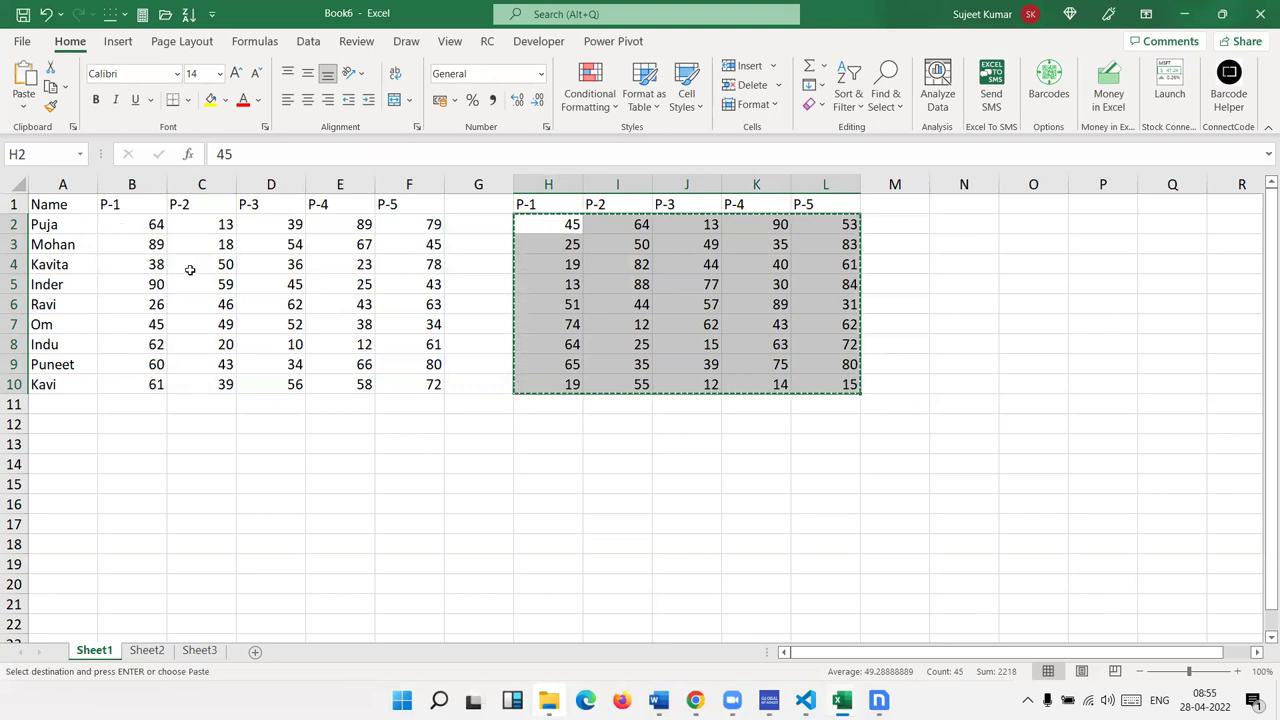
right_click(151, 226)
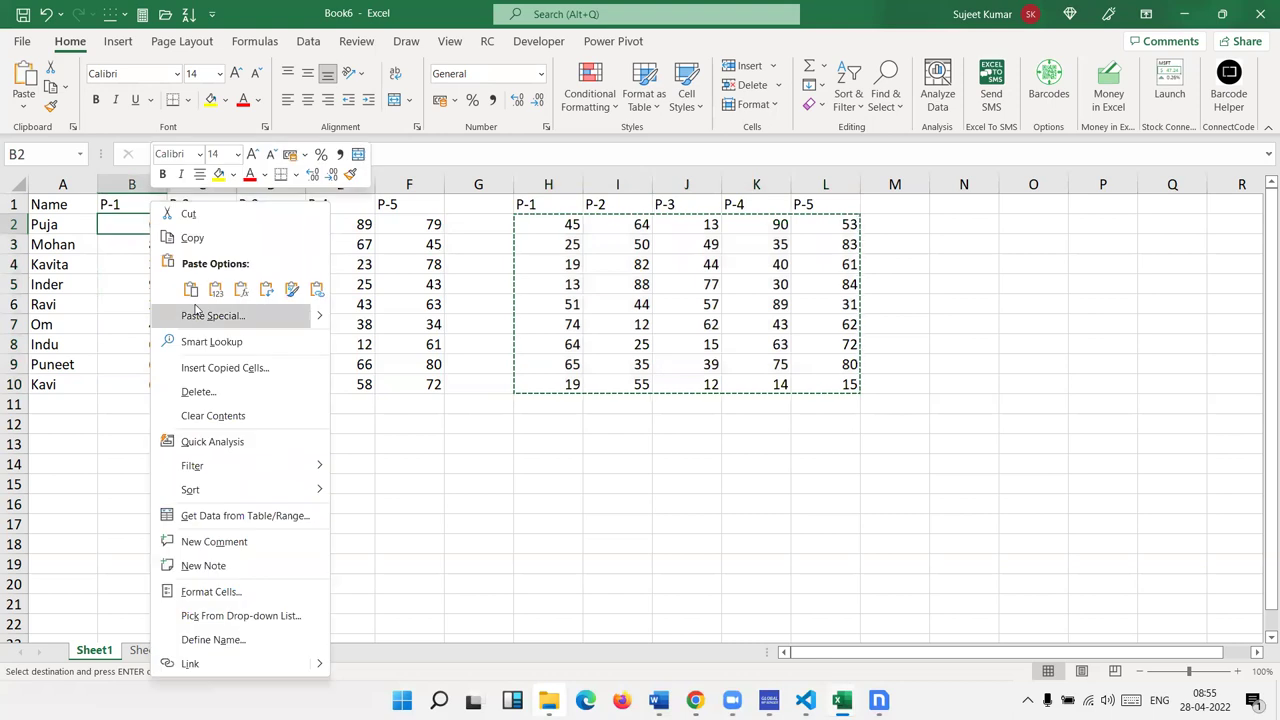
click(197, 316)
click(229, 349)
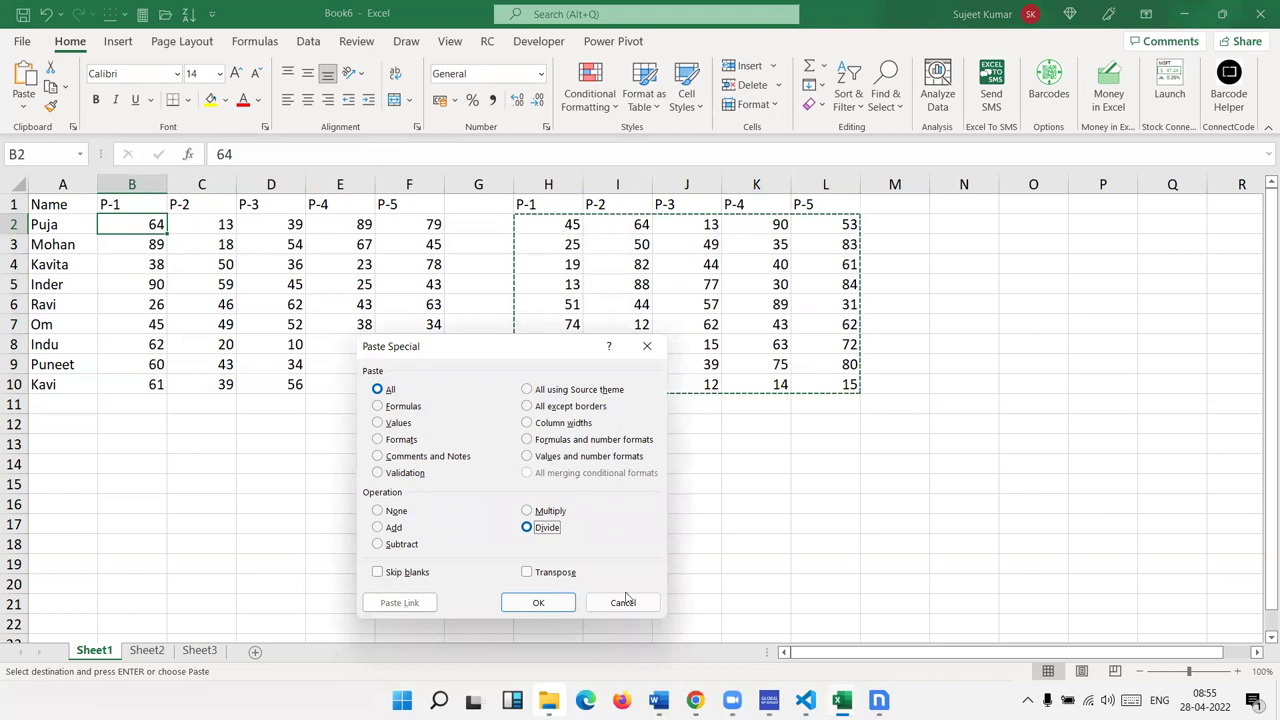
click(540, 602)
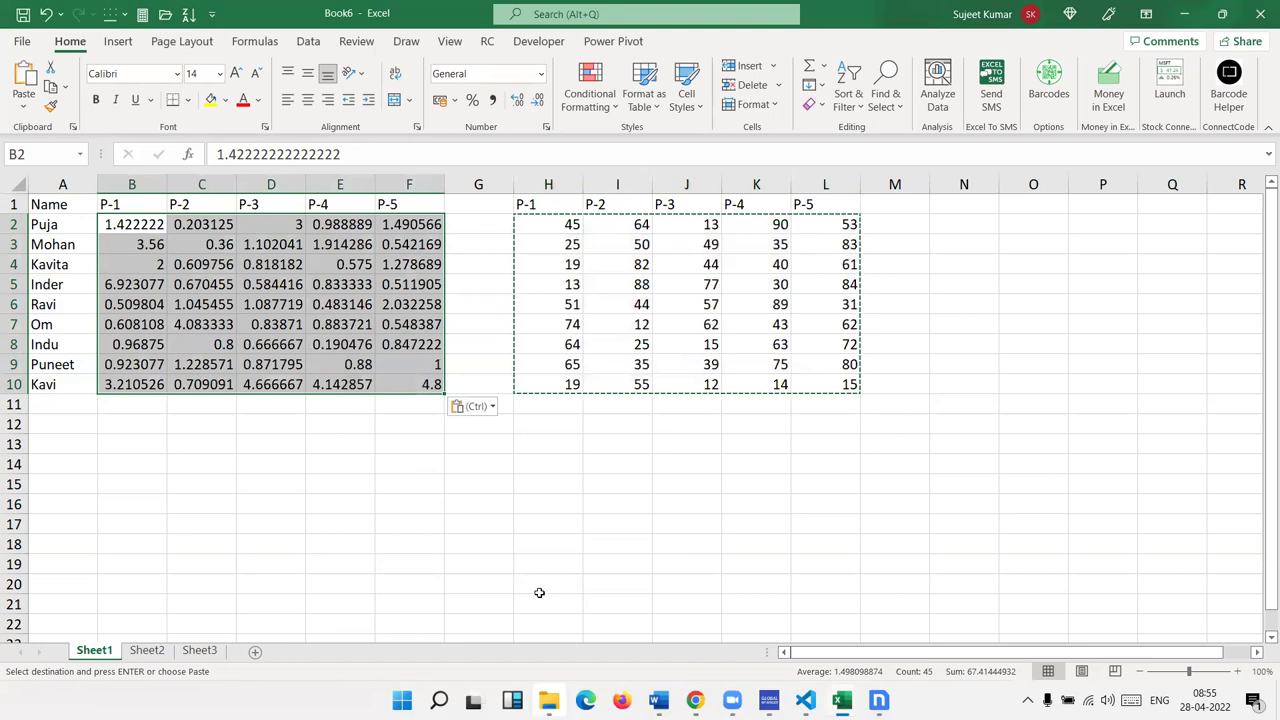
Format the divided B2:F10 results as percentages and switch to the empty Sheet2
click(472, 100)
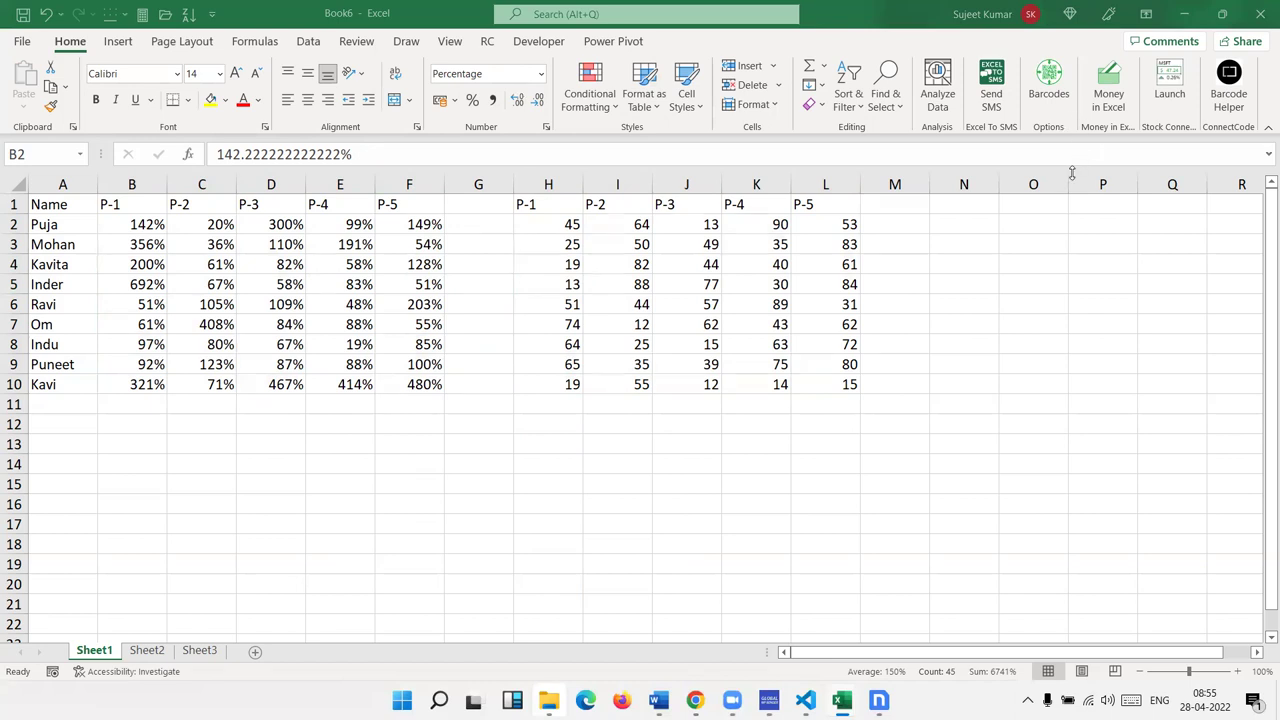
shift+click(440, 394)
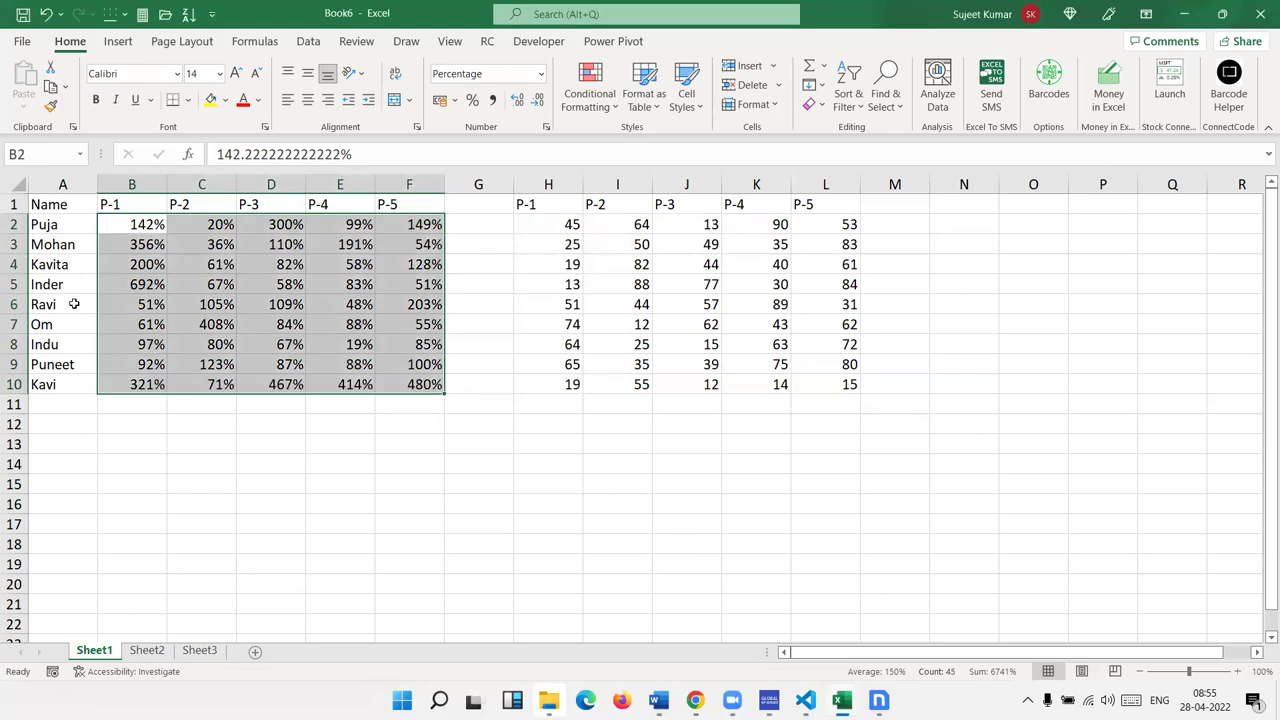
click(147, 650)
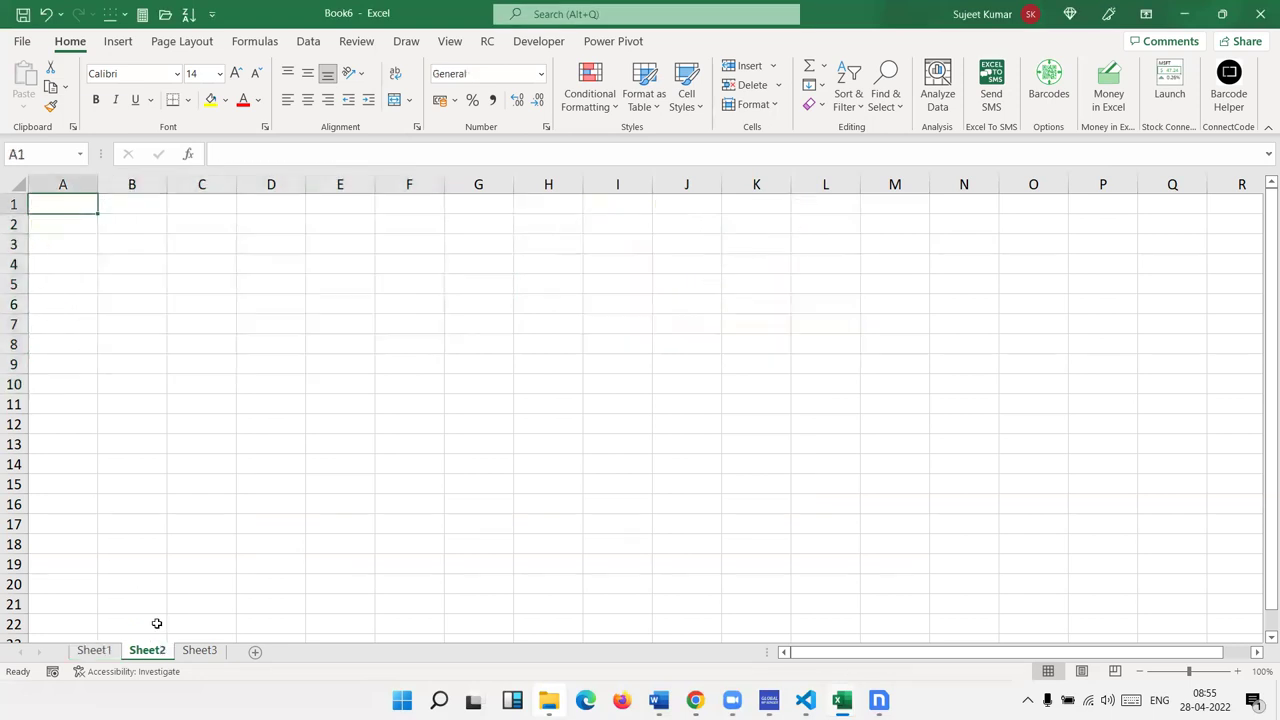
Enter the heading Sales in A1 and the formula =RANDBETWEEN(10,90) in A2
text(Sales)
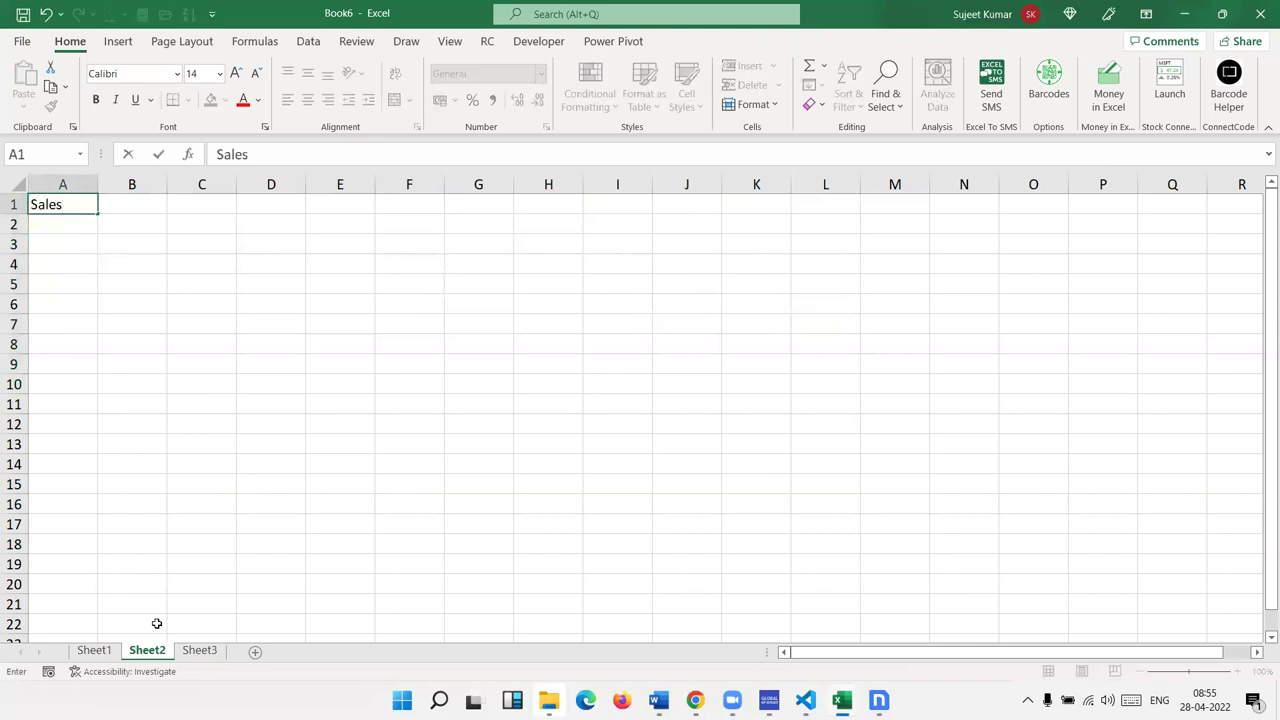
key(Return)
text(=rea)
key(Down)
key(BackSpace)
key(BackSpace)
key(BackSpace)
text(ra)
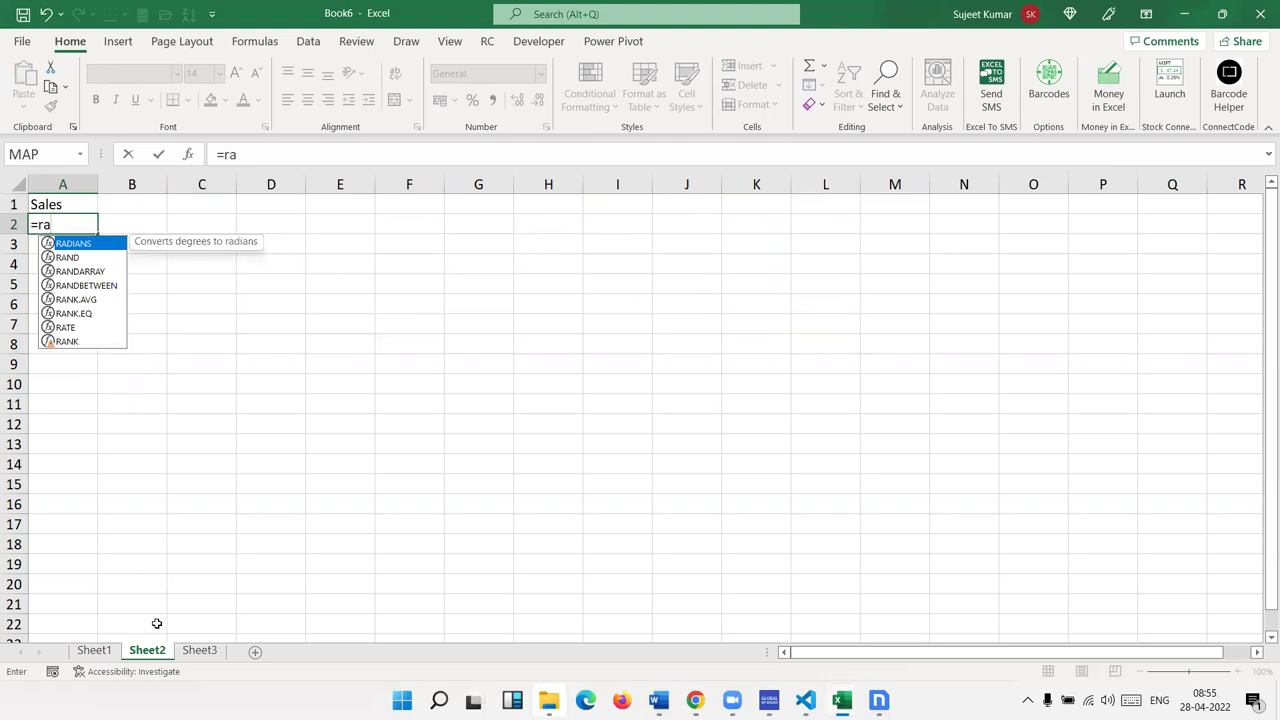
key(Down)
key(Down)
key(Down)
key(Tab)
text(10)
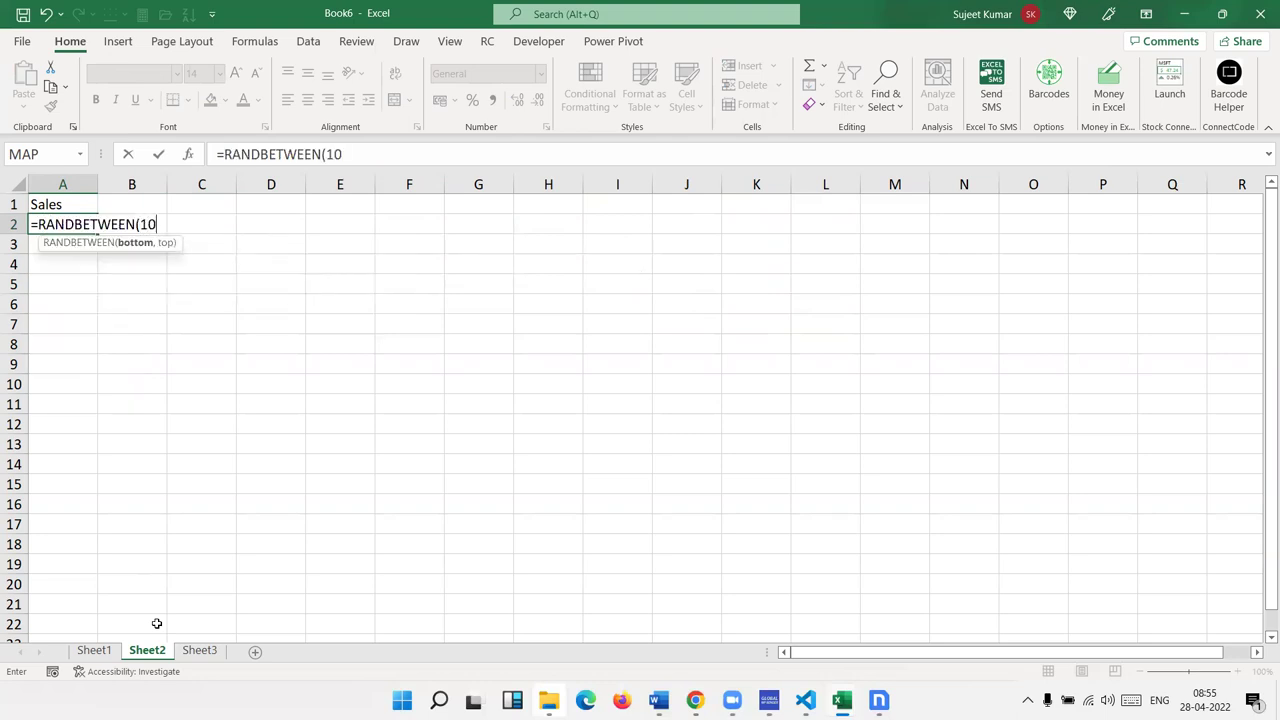
text(,90)
key(Return)
Fill the formula down through A81, then paste the range back as fixed values
drag(57, 224, 100, 625)
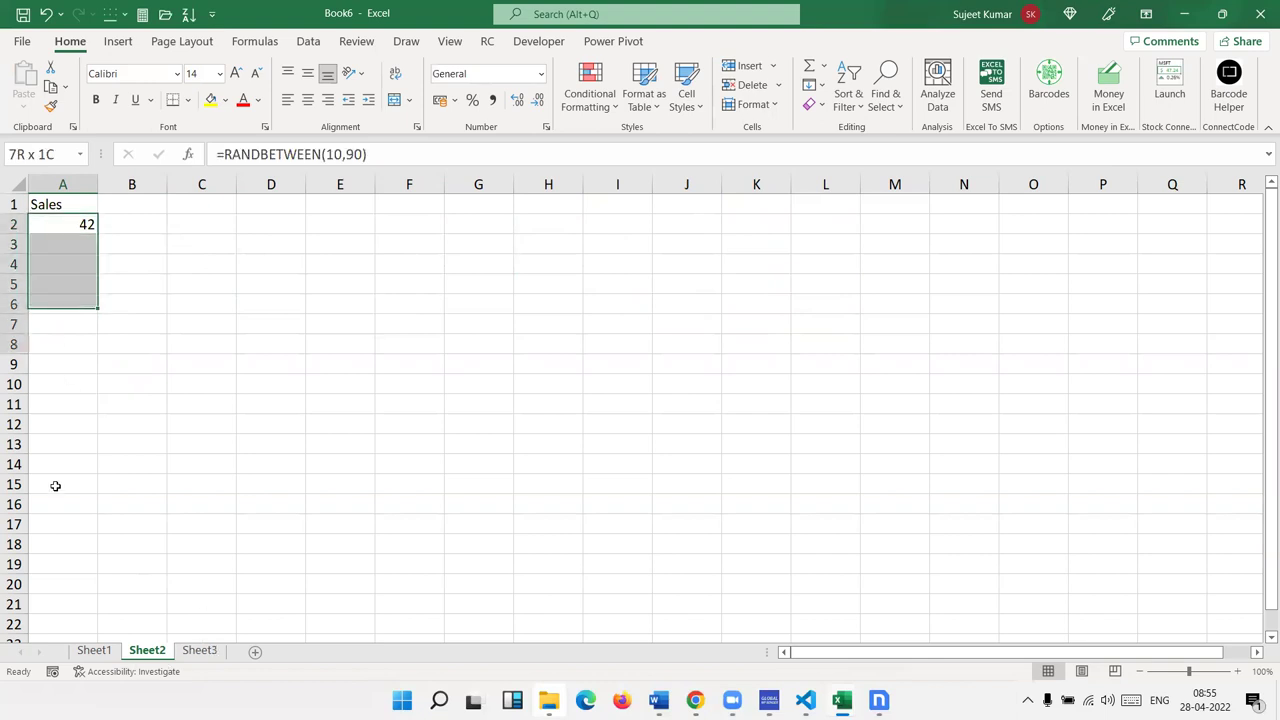
key(ctrl+d)
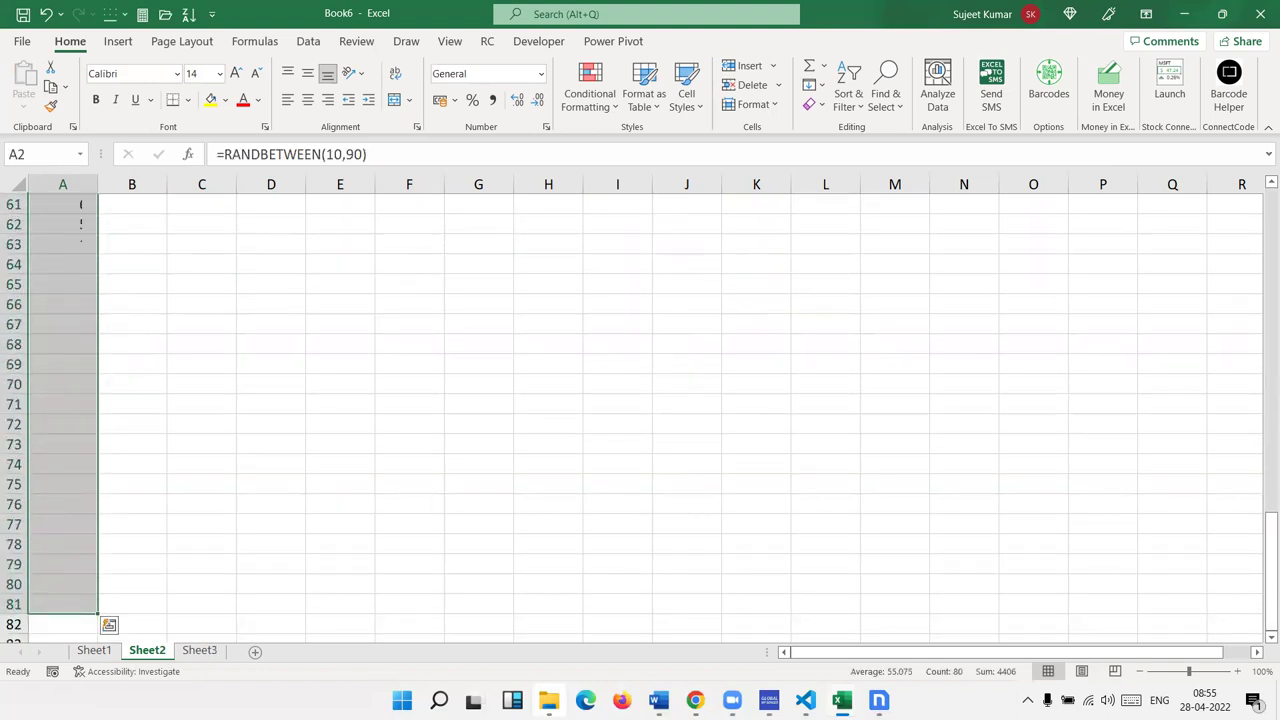
key(ctrl+c)
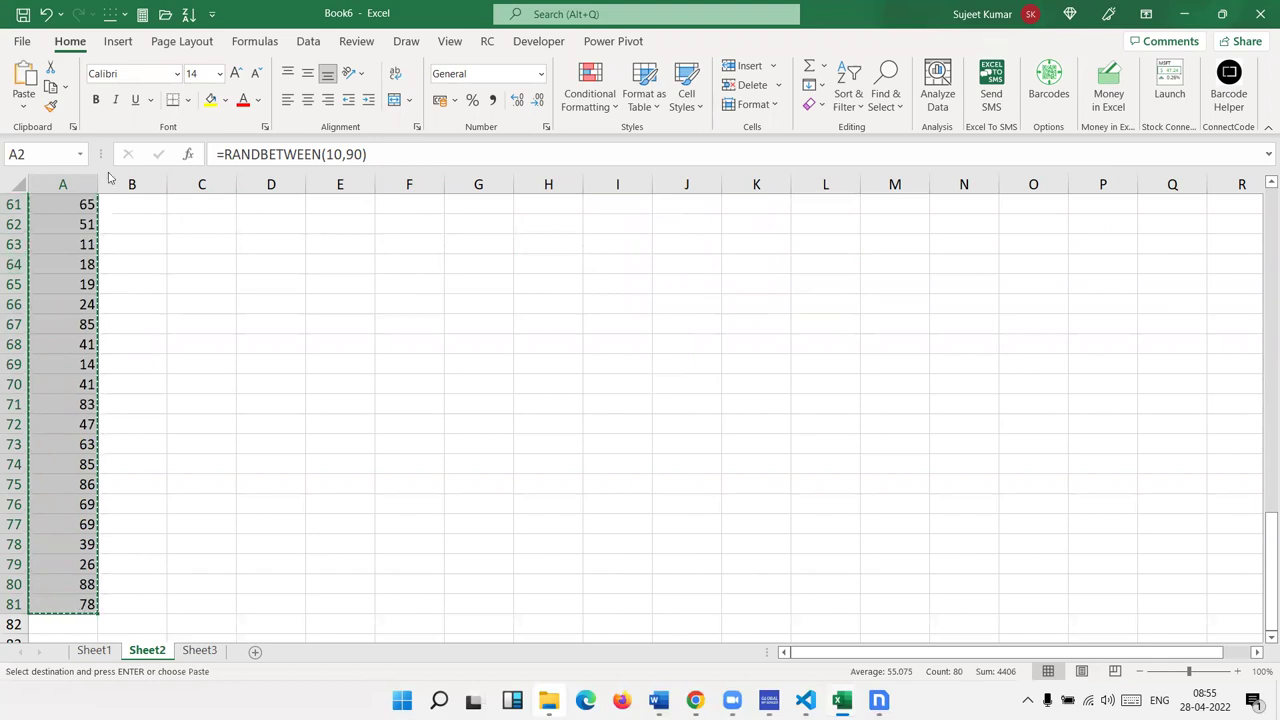
click(23, 105)
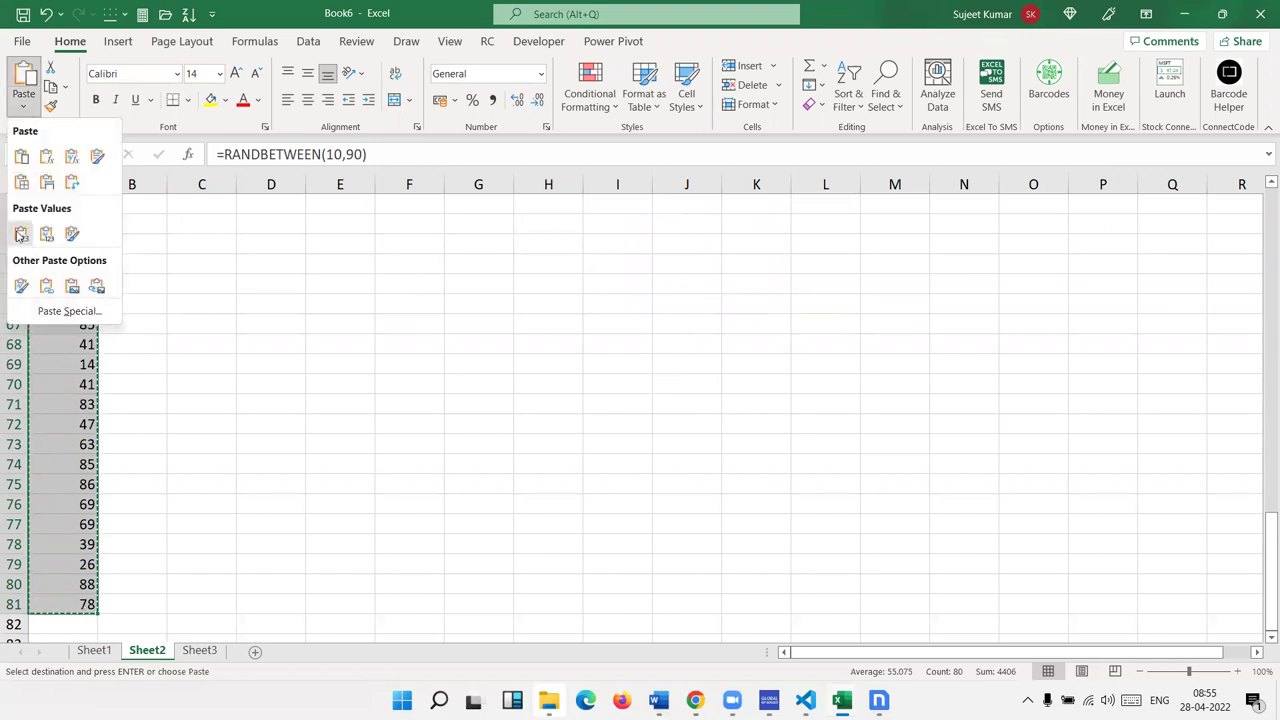
click(21, 233)
scroll(60, 400, up, 10)
scroll(60, 400, up, 12)
click(50, 183)
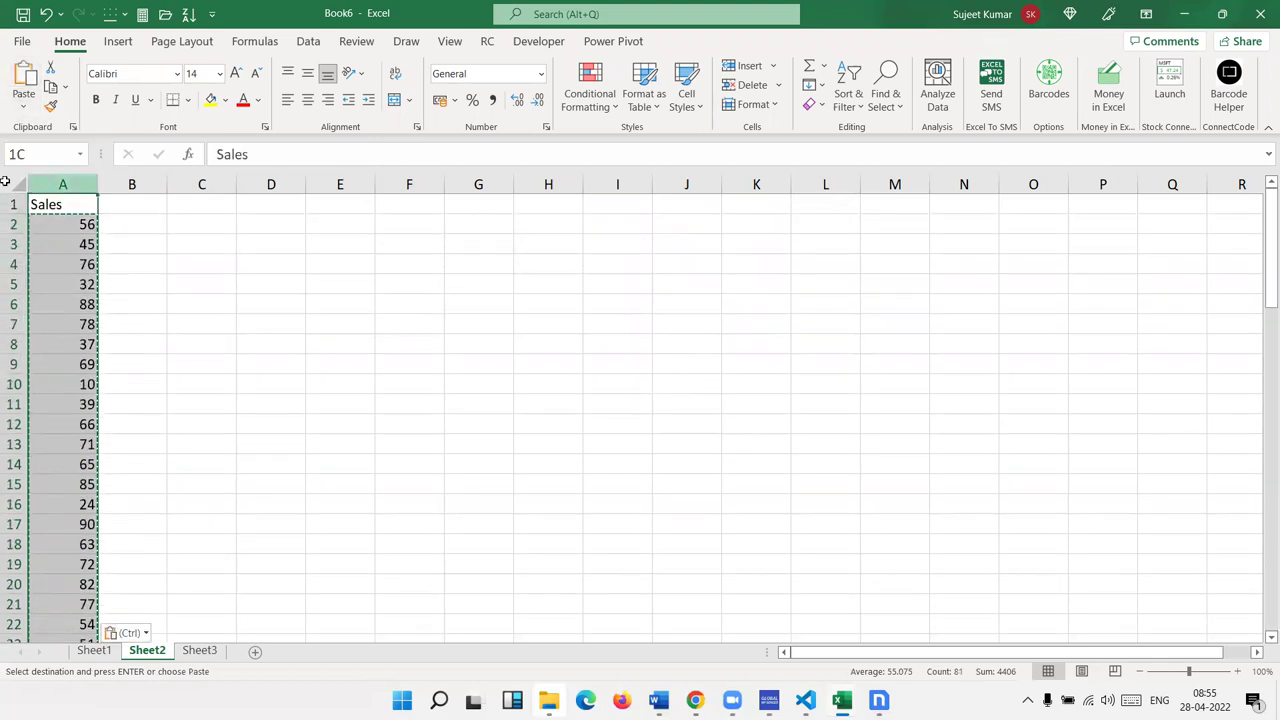
click(47, 225)
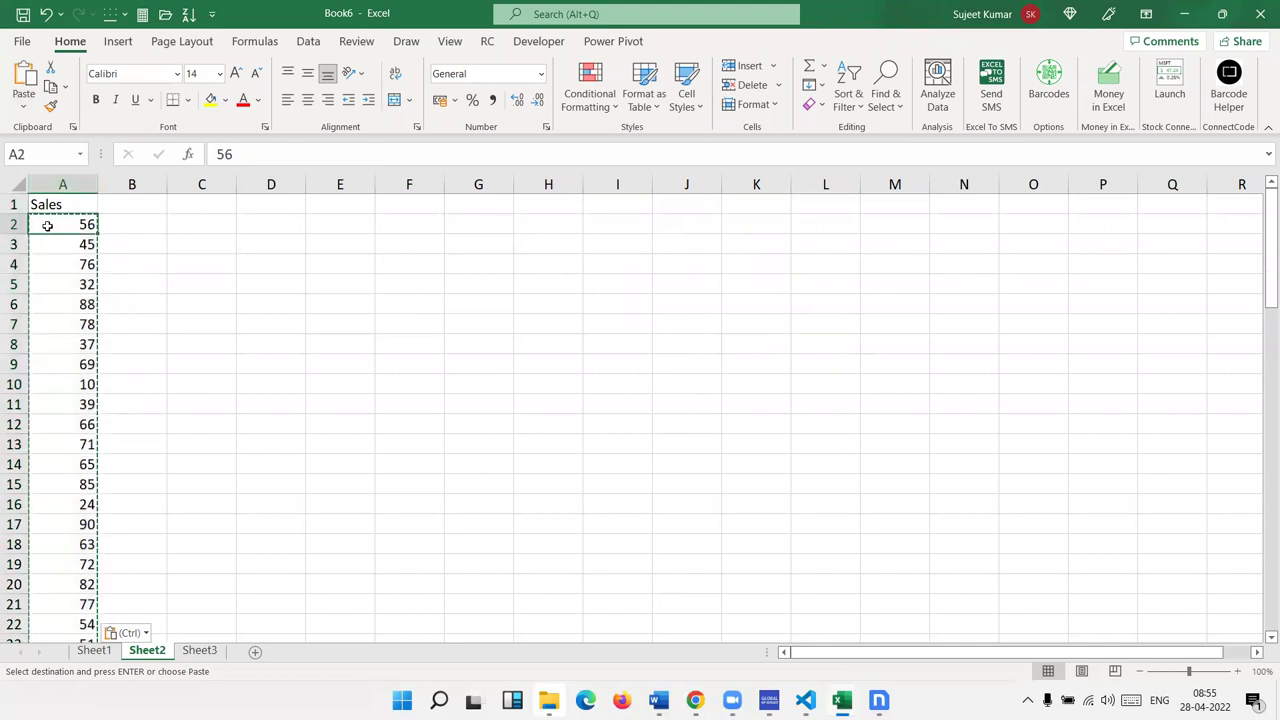
Cancel the pending copy and enter 73, 17 and 65 in B8, B13 and B18
key(Escape)
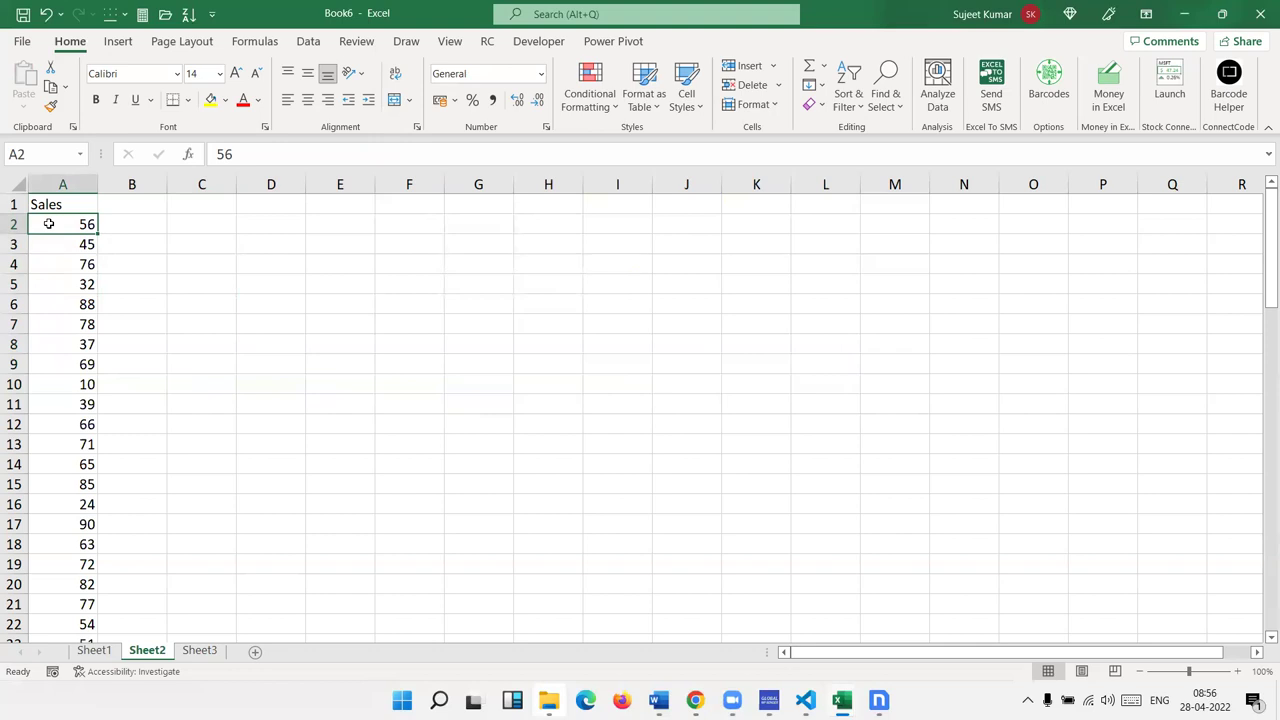
key(Down)
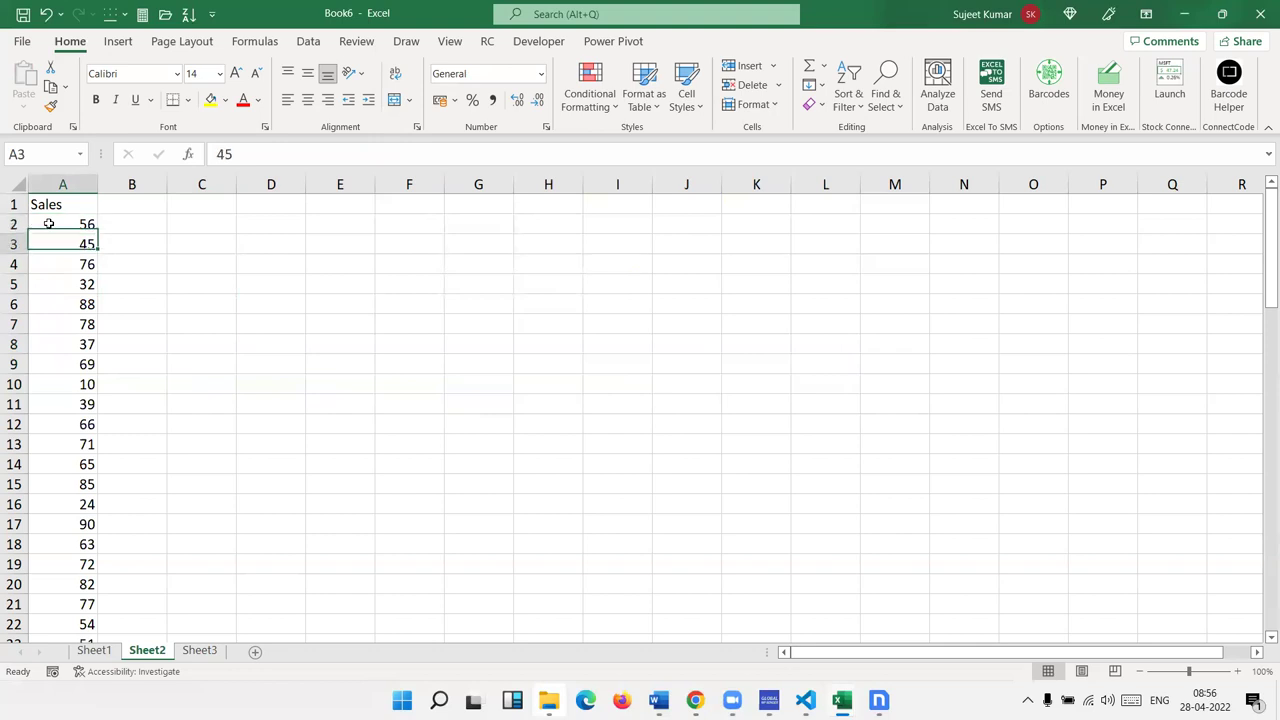
key(Up)
key(Down)
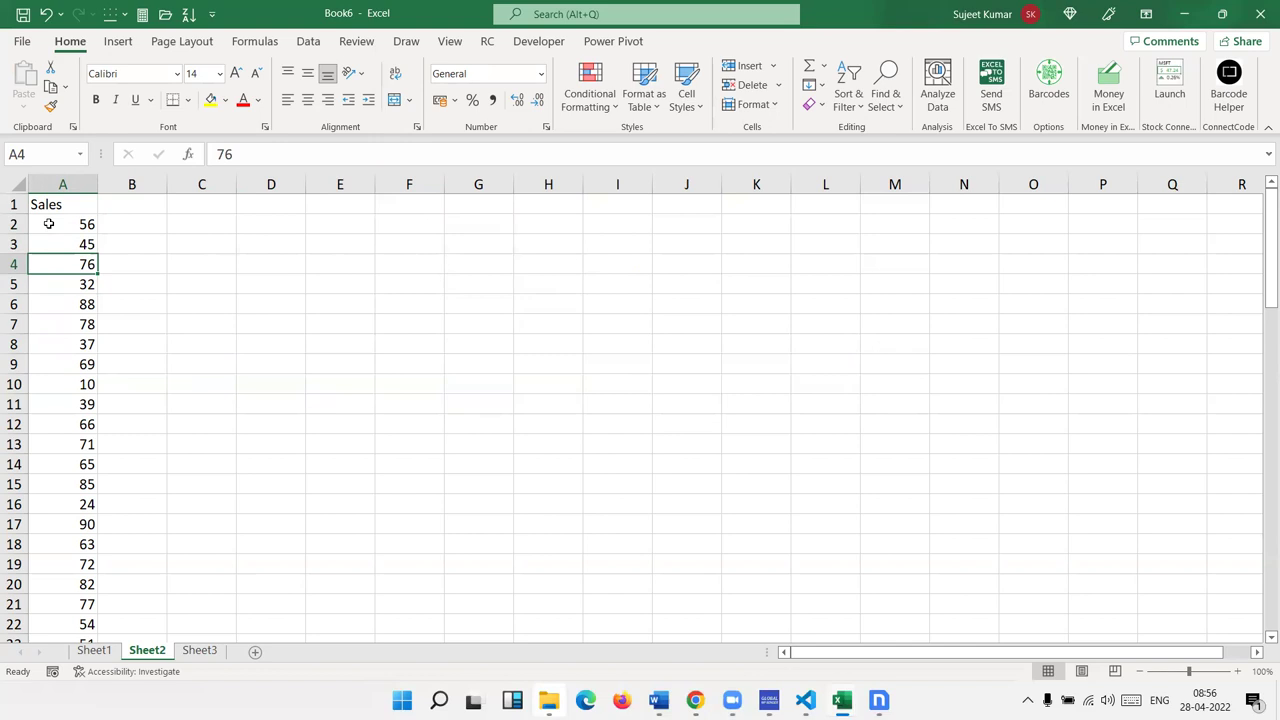
key(Right)
key(Left)
key(Down)
key(Down)
key(Down)
key(Down)
key(Right)
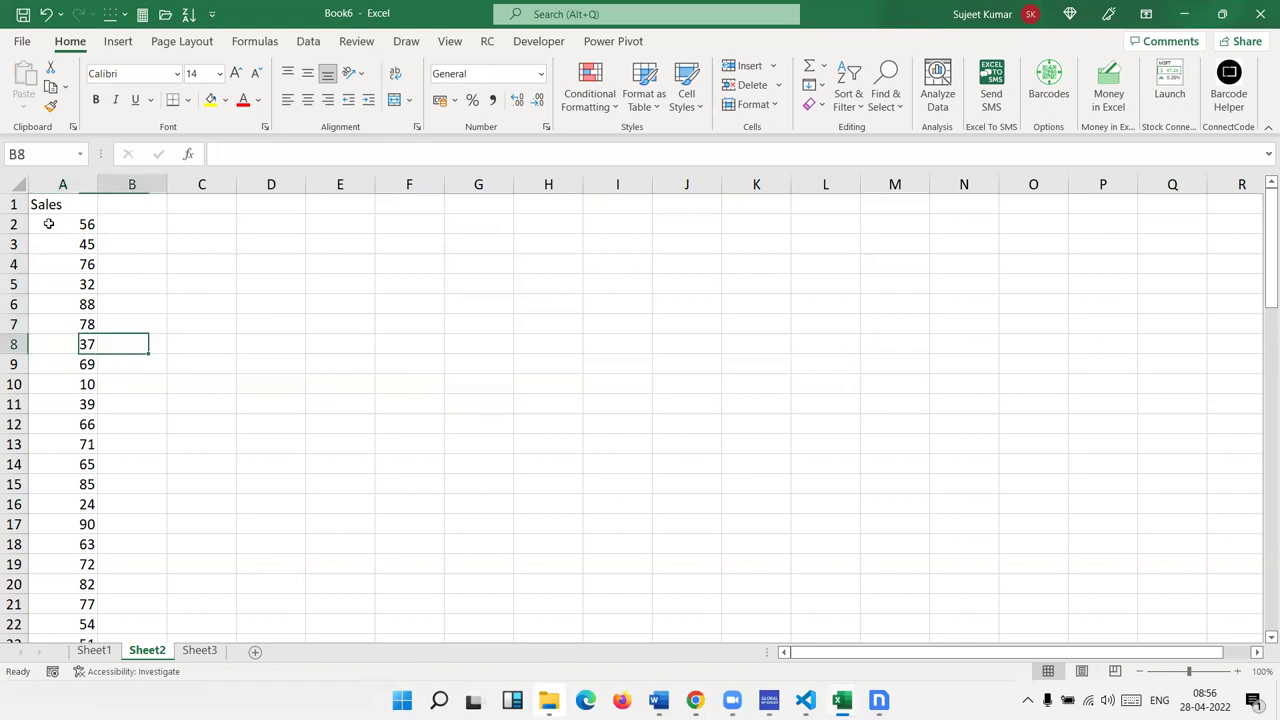
text(73)
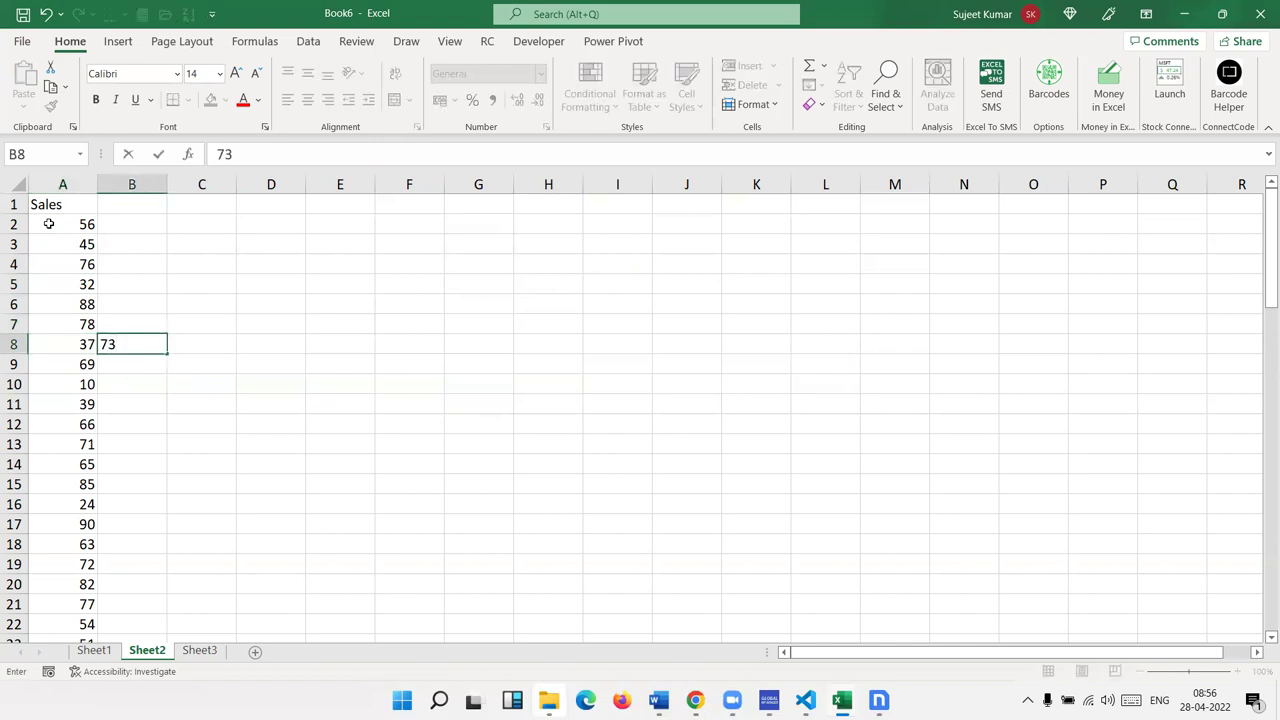
key(Return)
key(Down)
key(Down)
key(Down)
key(Down)
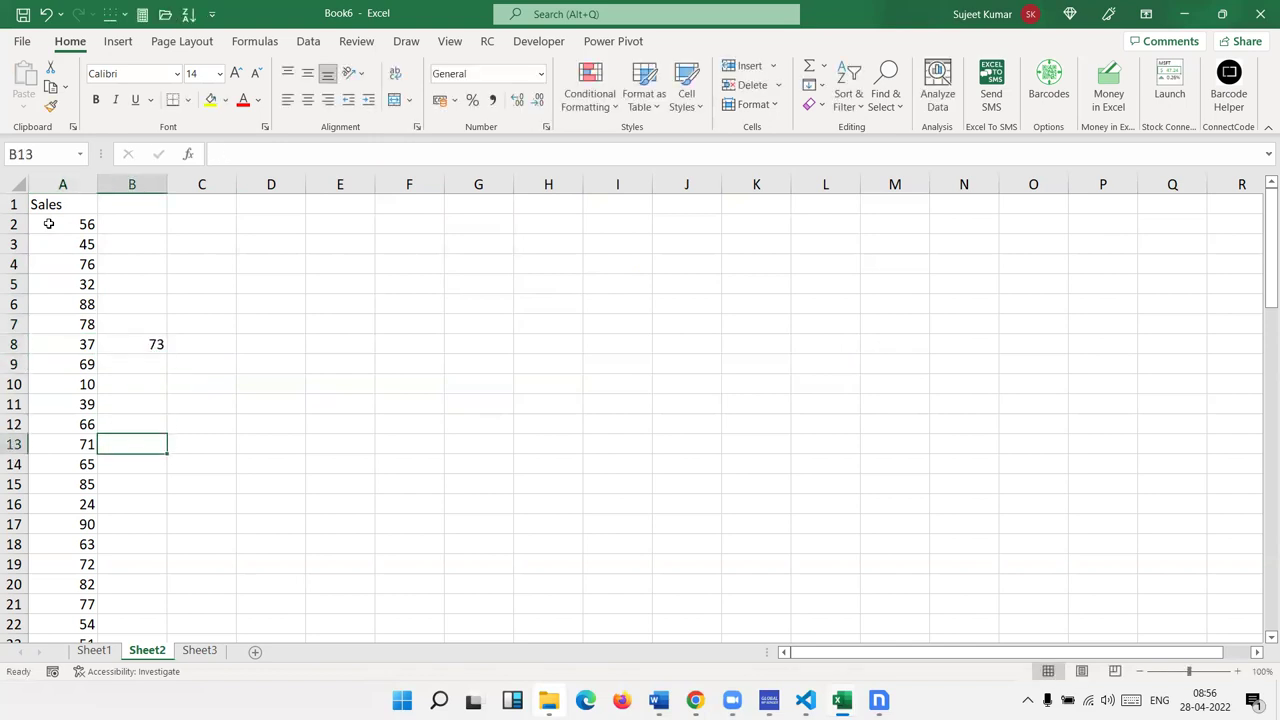
text(17)
key(Return)
Add more column B values: 81, 41 in B35, 85 in B41, and 78
key(Down)
key(Down)
key(Down)
key(Down)
text(65)
key(Return)
key(Down)
key(Down)
key(Down)
key(Down)
key(Down)
key(Down)
key(Down)
key(Down)
key(Down)
text(81)
key(Return)
key(Down)
key(Down)
key(Down)
key(Down)
key(Down)
key(Down)
key(Up)
text(41)
key(Return)
key(Down)
key(Down)
key(Down)
key(Down)
key(Down)
key(Down)
key(Up)
text(85)
key(Return)
key(Down)
key(Down)
key(Down)
key(Down)
key(Down)
key(Down)
key(Down)
key(Down)
key(Down)
key(Down)
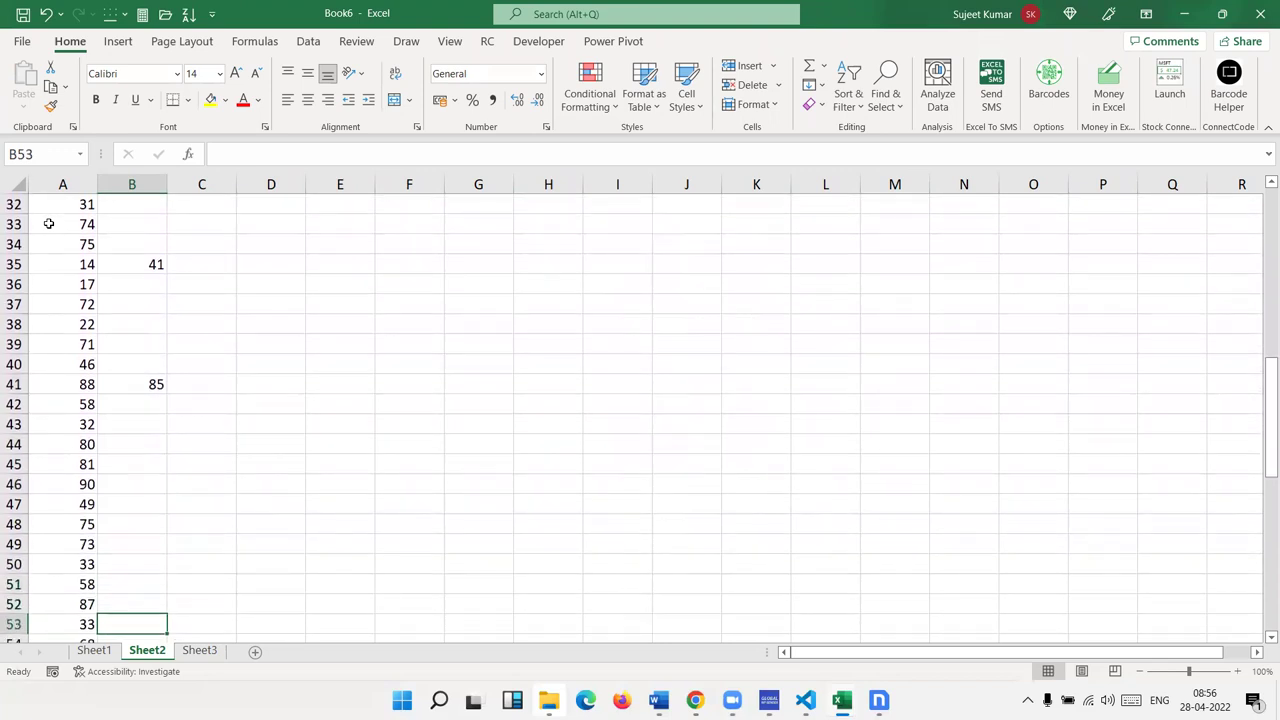
text(78)
key(Up)
key(Up)
key(Up)
key(Up)
key(Up)
key(Up)
key(Up)
key(Up)
key(Up)
key(Up)
key(Up)
key(Up)
key(Up)
key(Up)
key(Up)
key(Left)
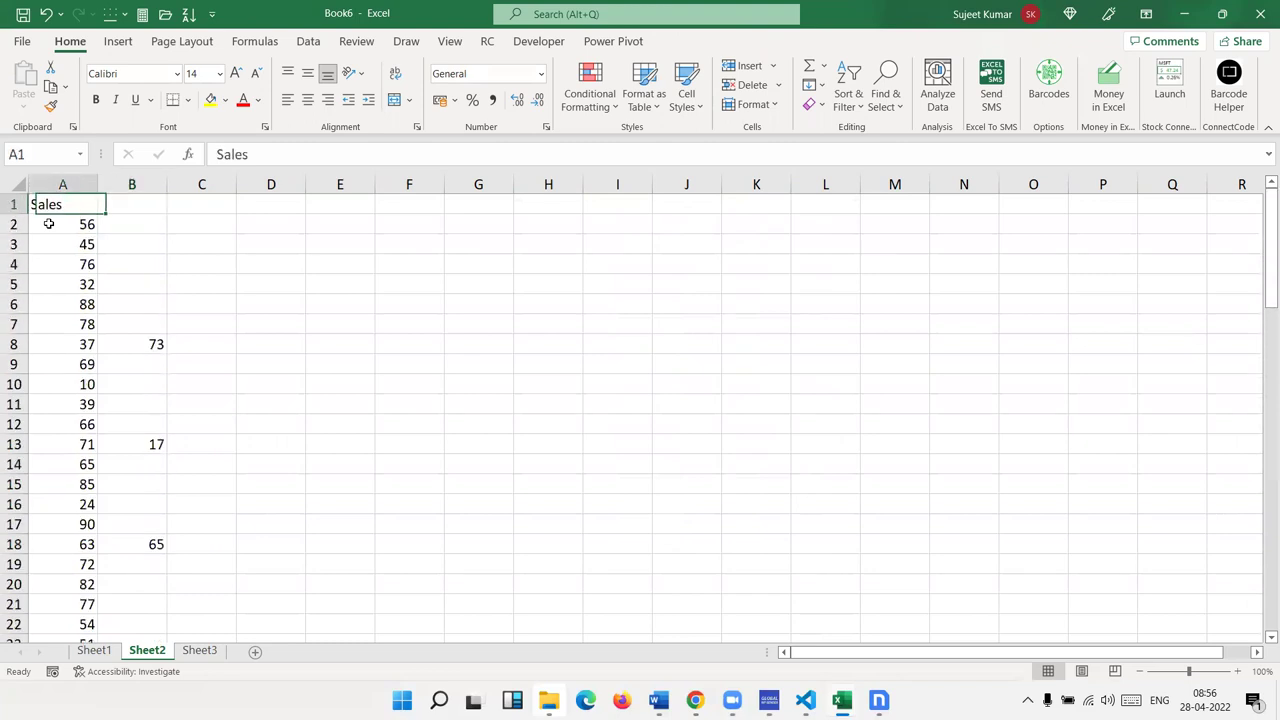
key(Right)
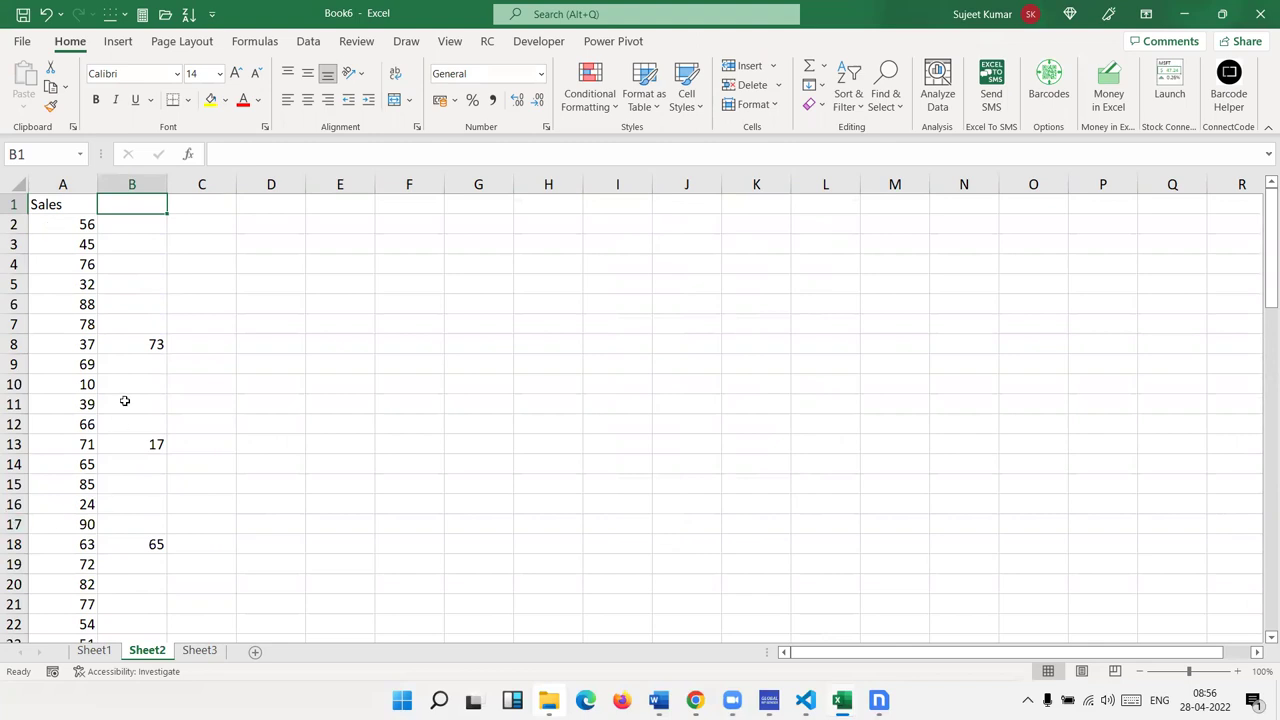
Copy 73 and 17 from B8 and B13 over A8 and A13, then undo
click(144, 352)
key(ctrl+c)
click(85, 357)
key(ctrl+v)
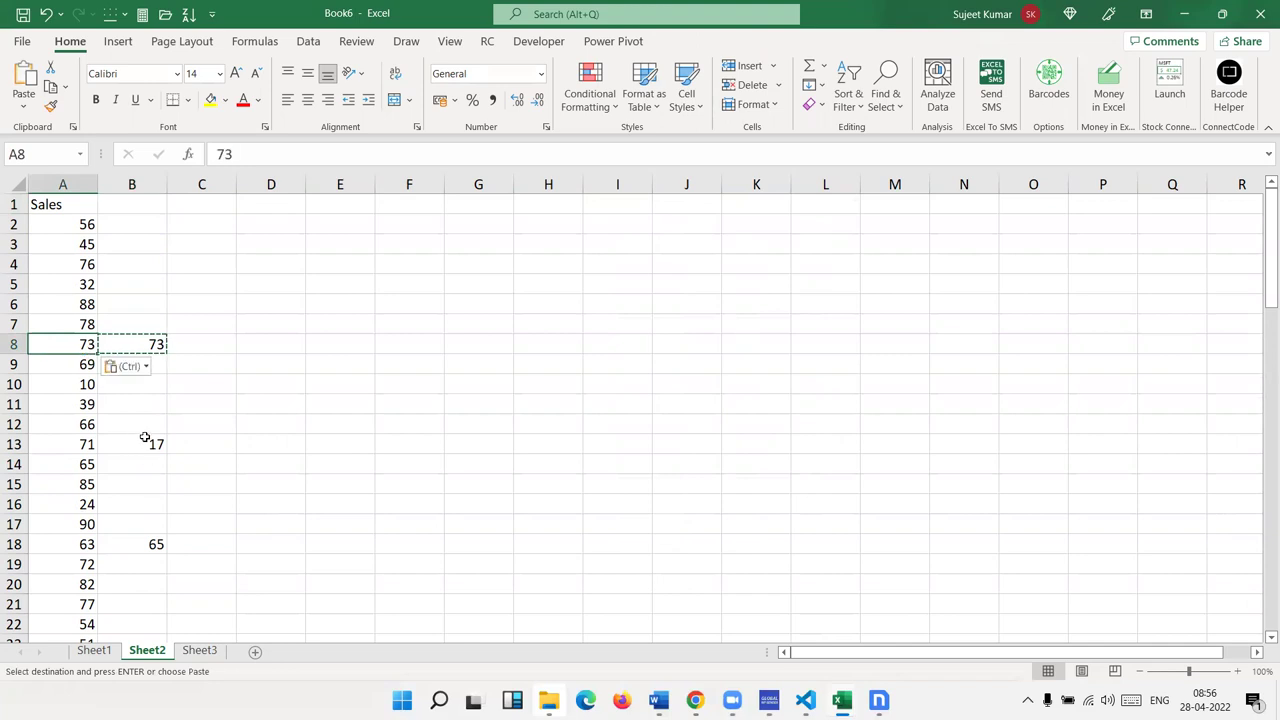
click(141, 440)
key(ctrl+c)
click(80, 443)
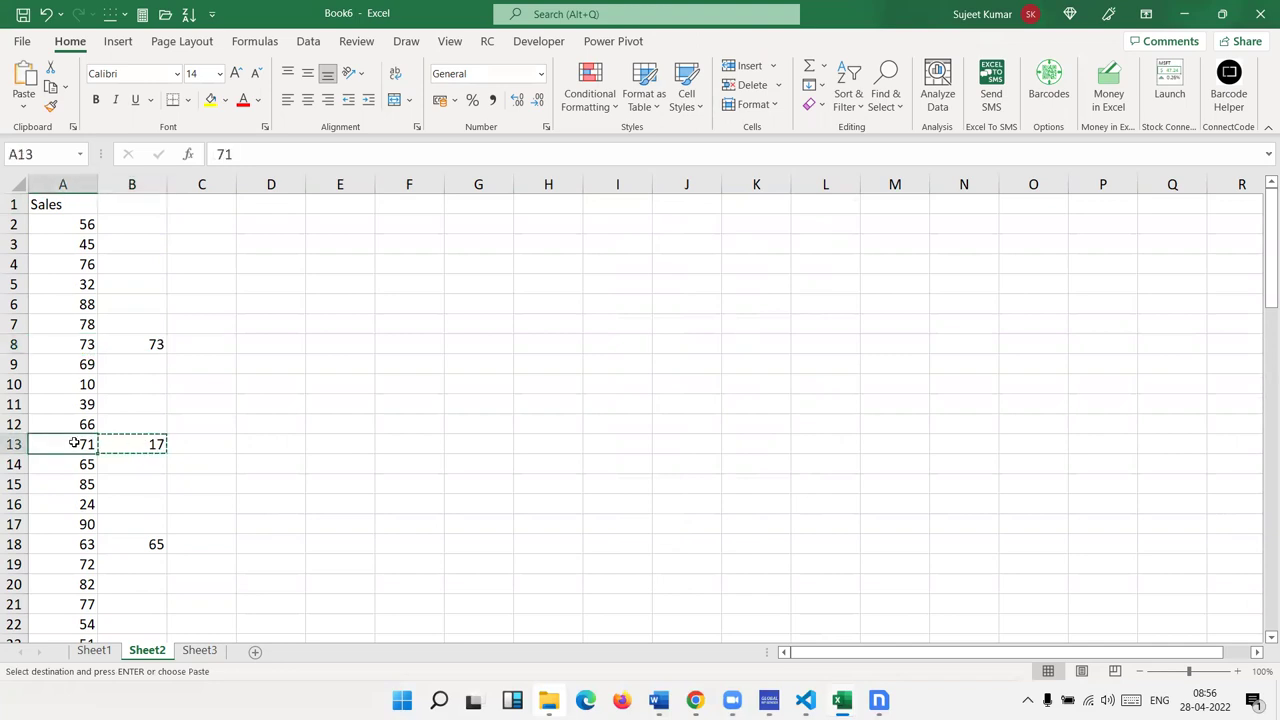
key(ctrl+v)
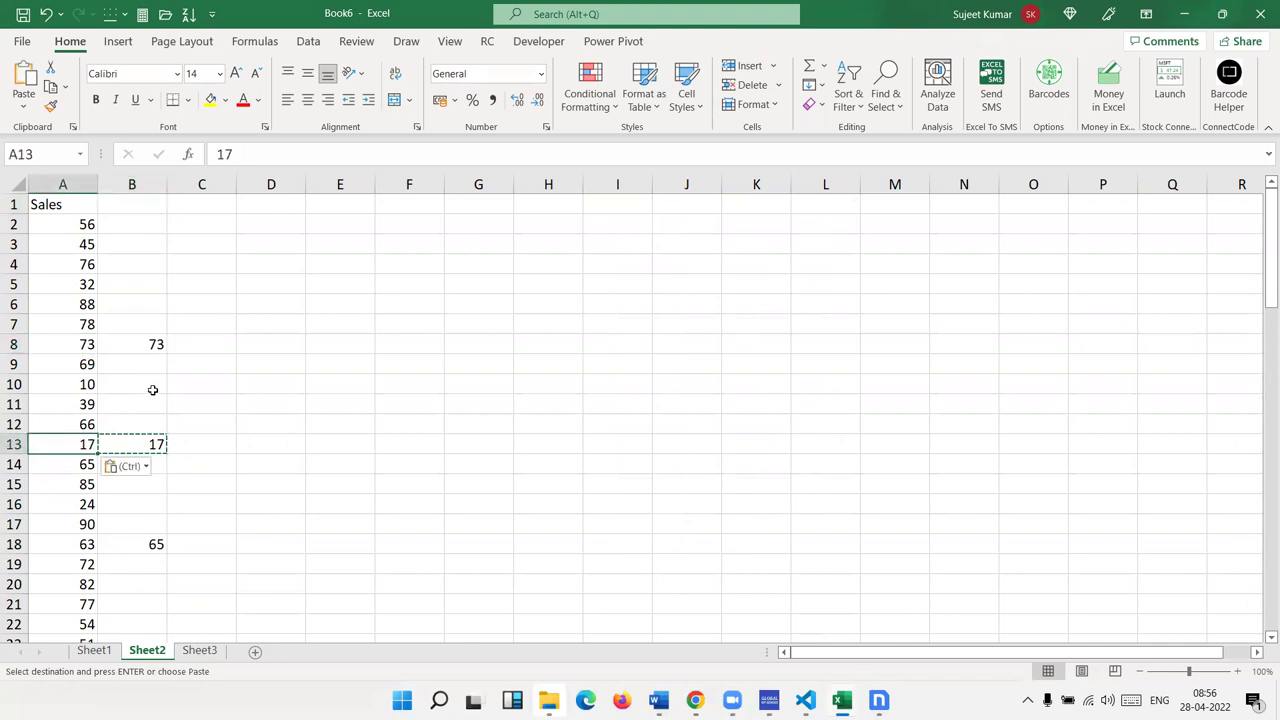
key(ctrl+z)
key(ctrl+z)
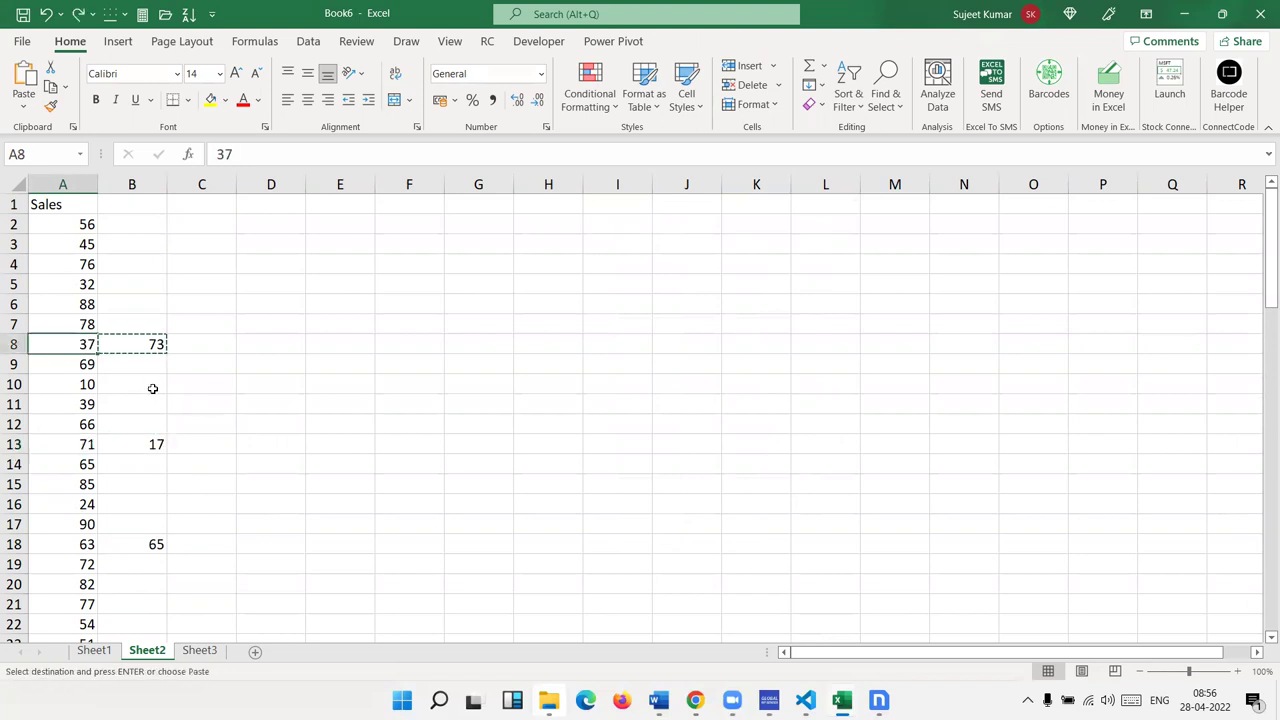
Paste all of column B over column A, then undo it and cancel the copy
click(150, 185)
key(ctrl+c)
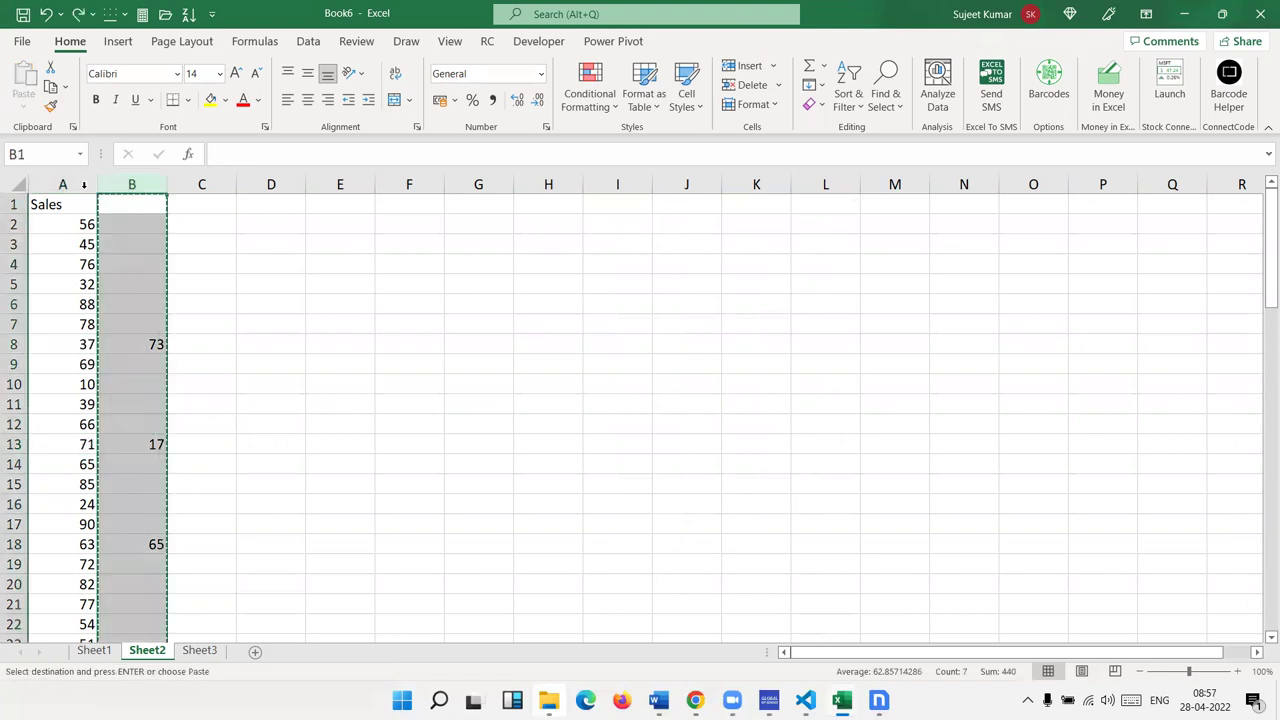
click(84, 184)
key(ctrl+v)
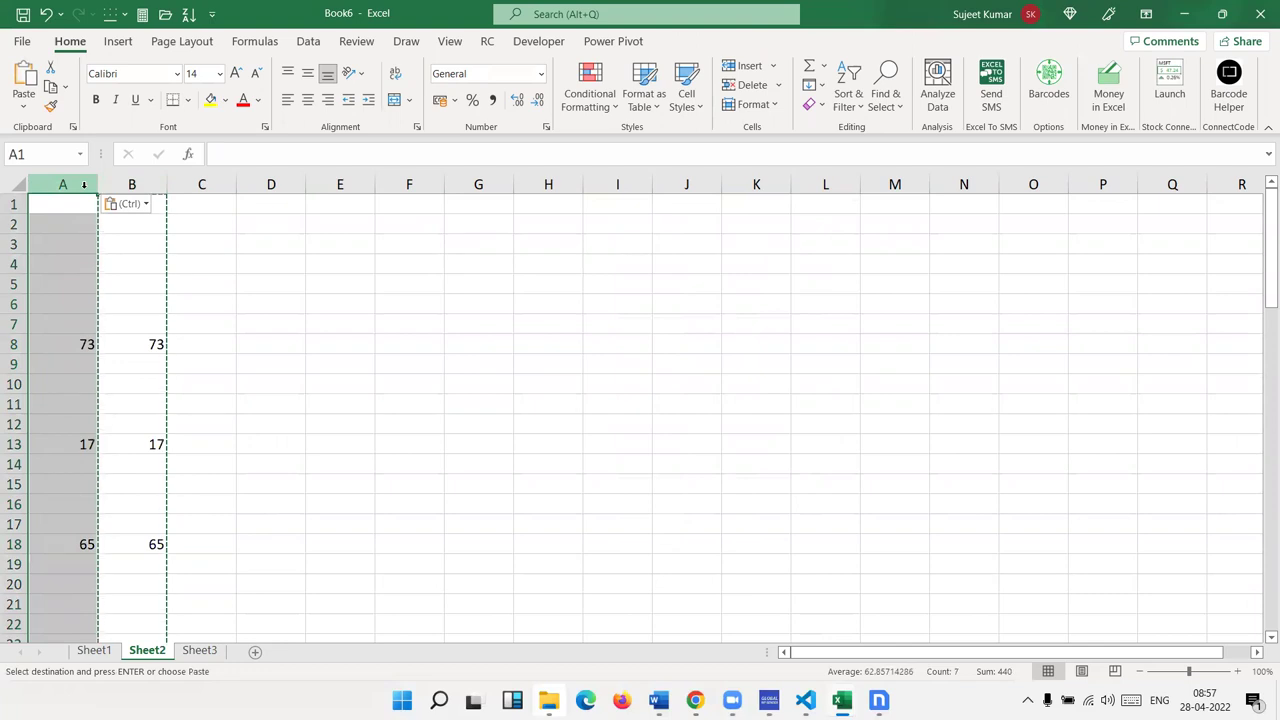
key(ctrl+z)
key(Escape)
click(142, 308)
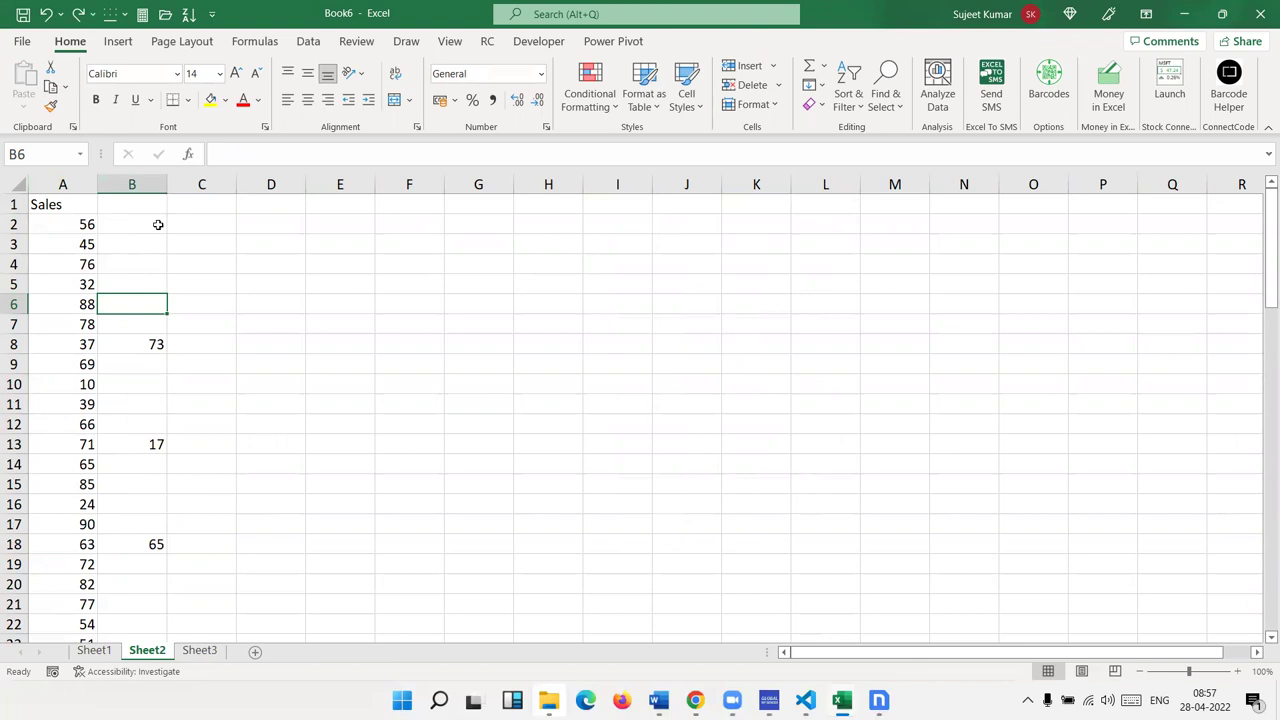
Copy column B again and pick A1 as the paste destination
click(142, 184)
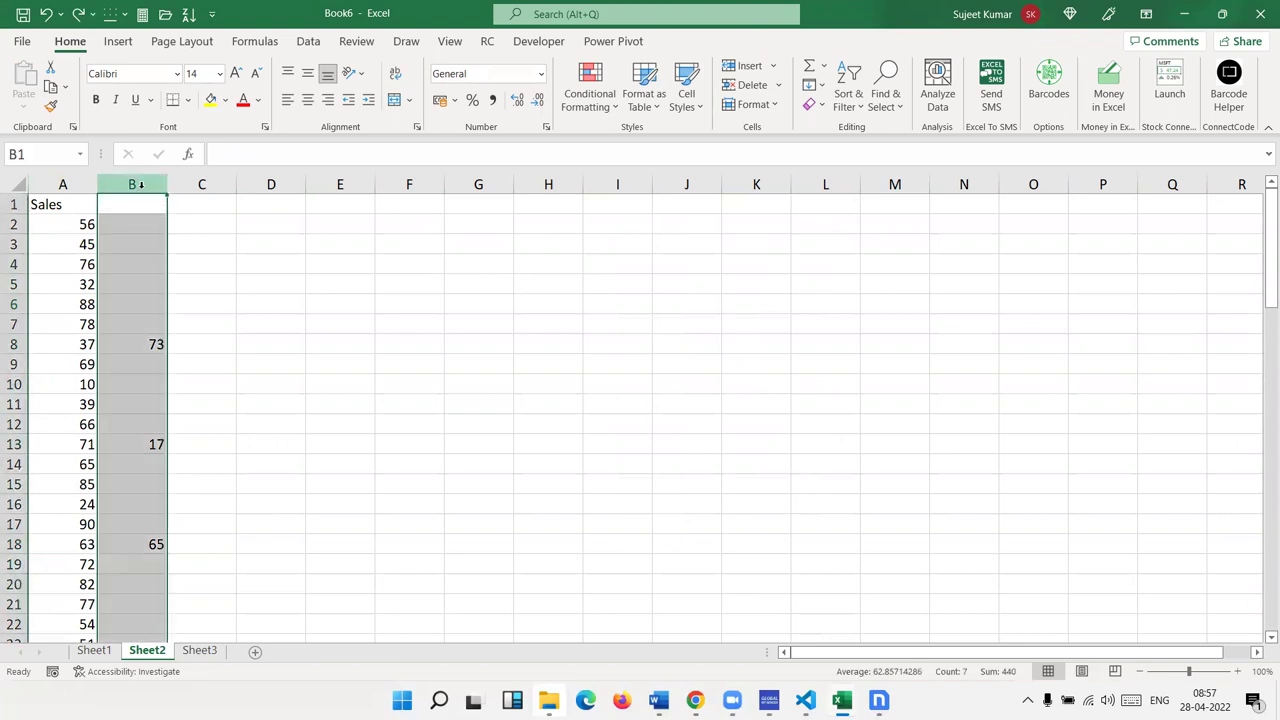
key(ctrl+c)
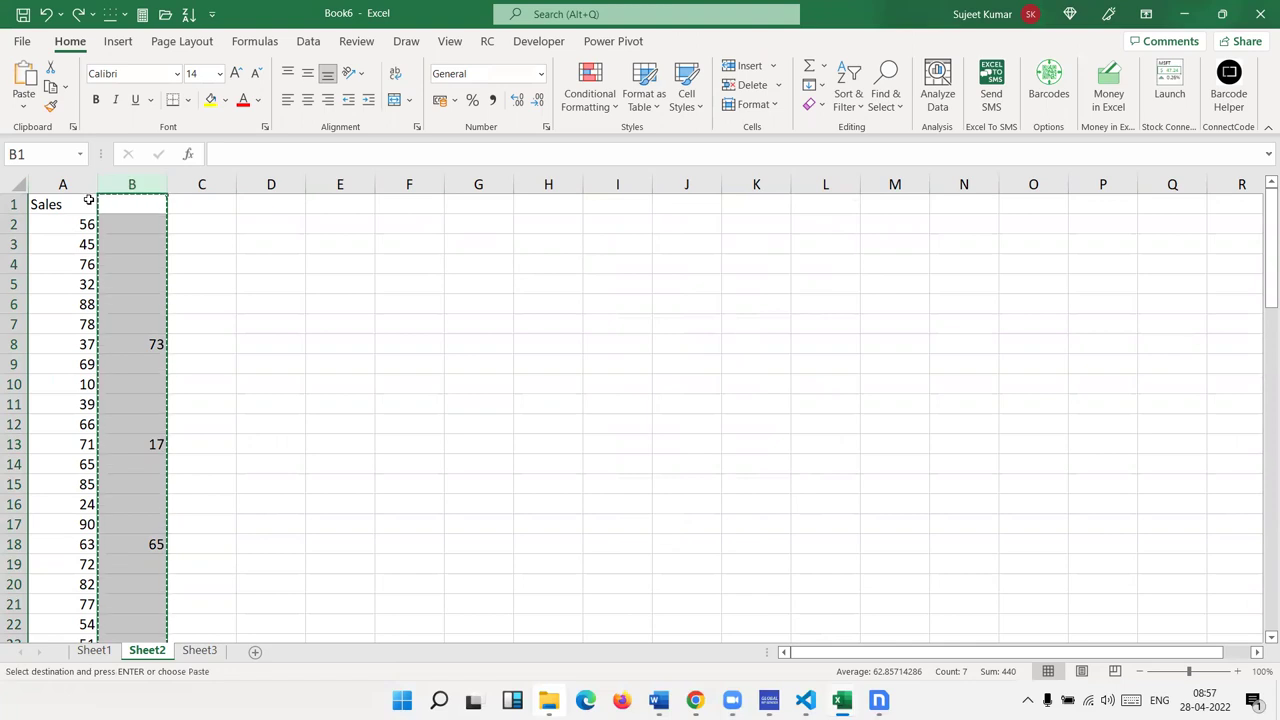
click(89, 201)
Paste Special column B onto A1 with Skip blanks, then check rows 8, 13 and 18
right_click(89, 201)
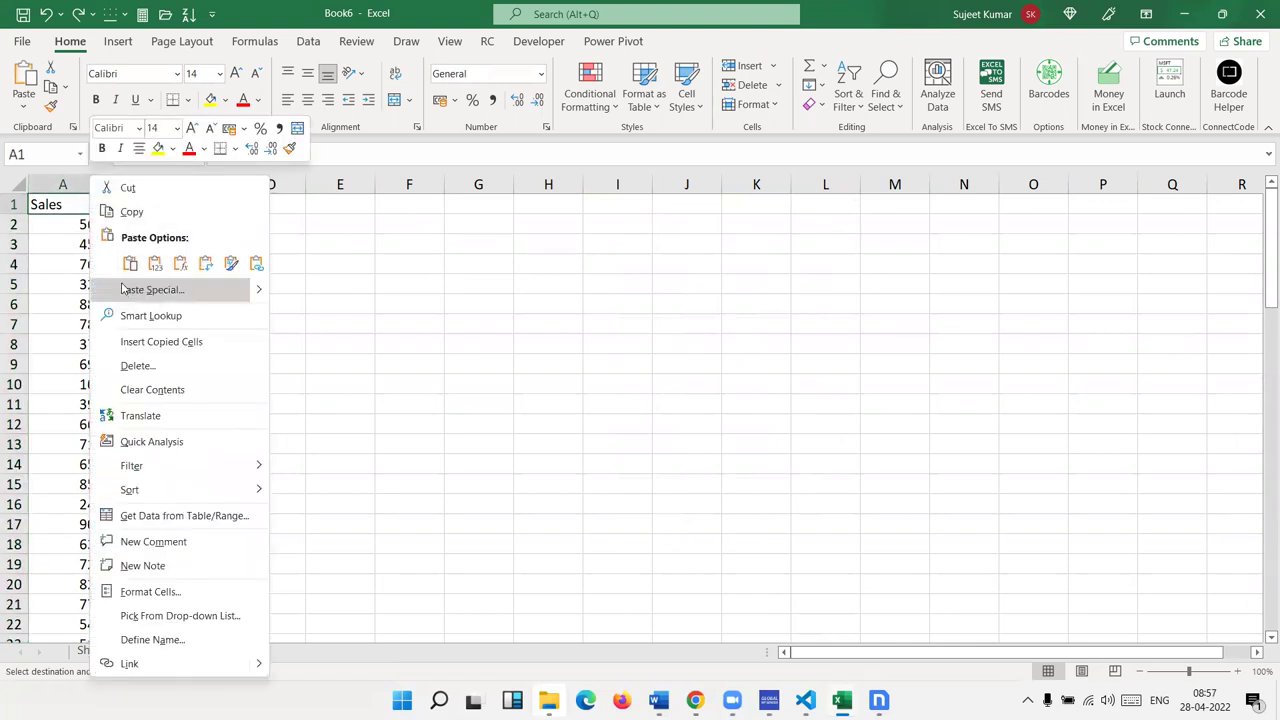
click(121, 291)
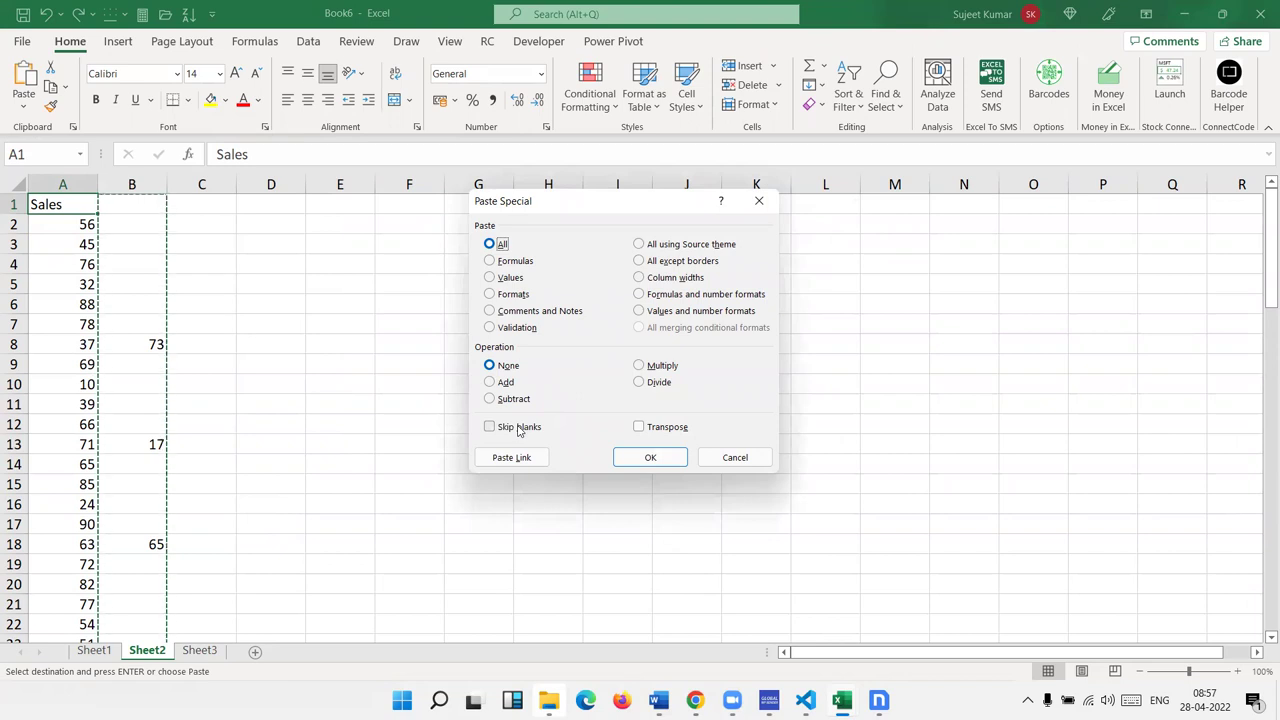
click(518, 430)
click(630, 457)
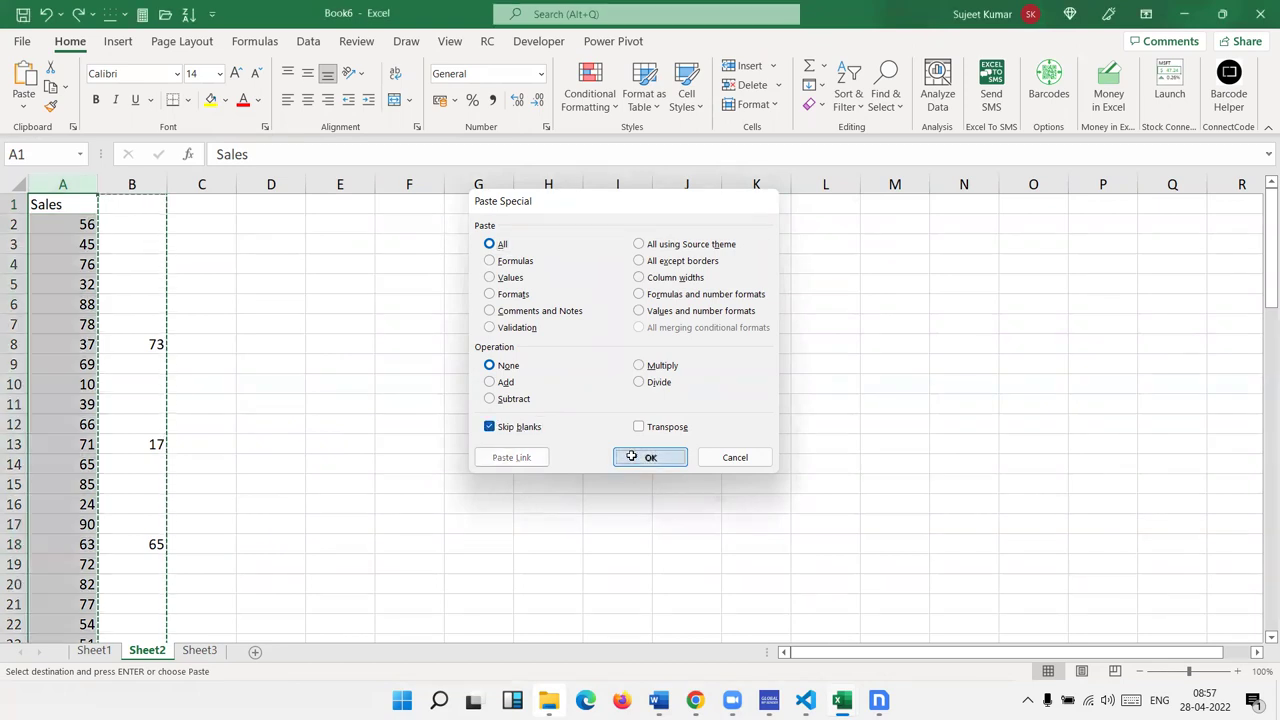
drag(75, 345, 150, 344)
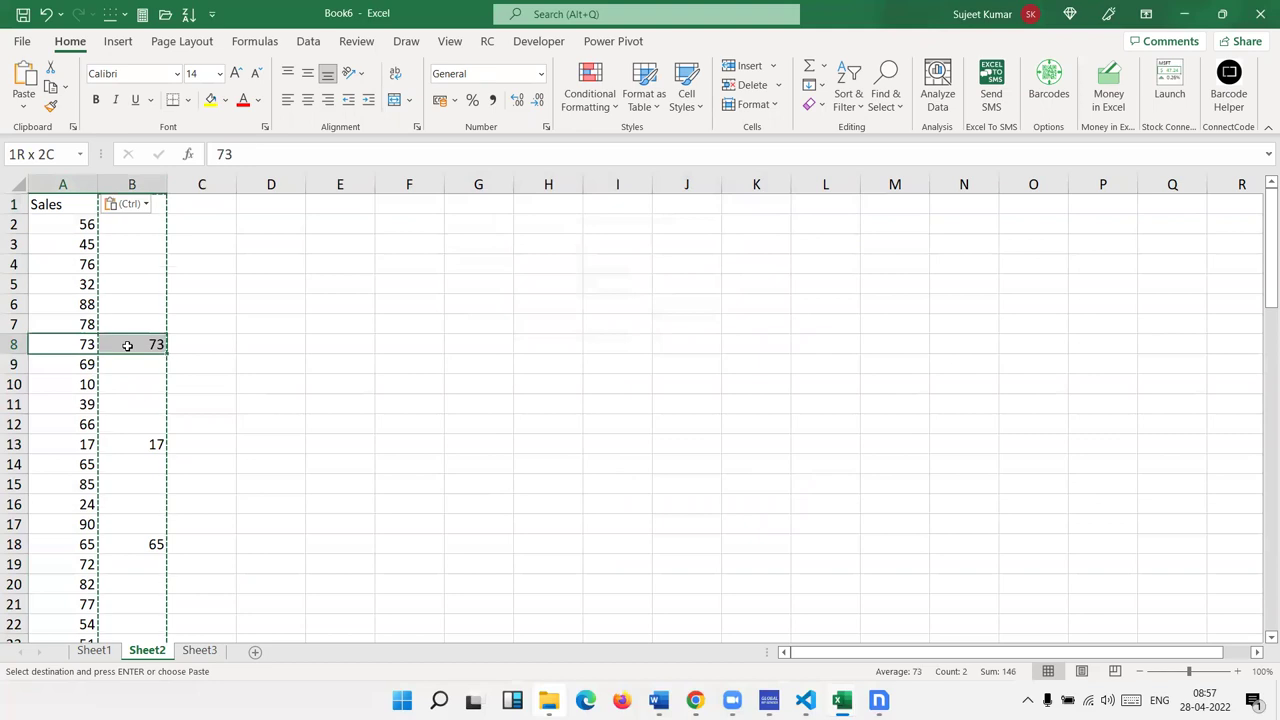
drag(80, 442, 150, 443)
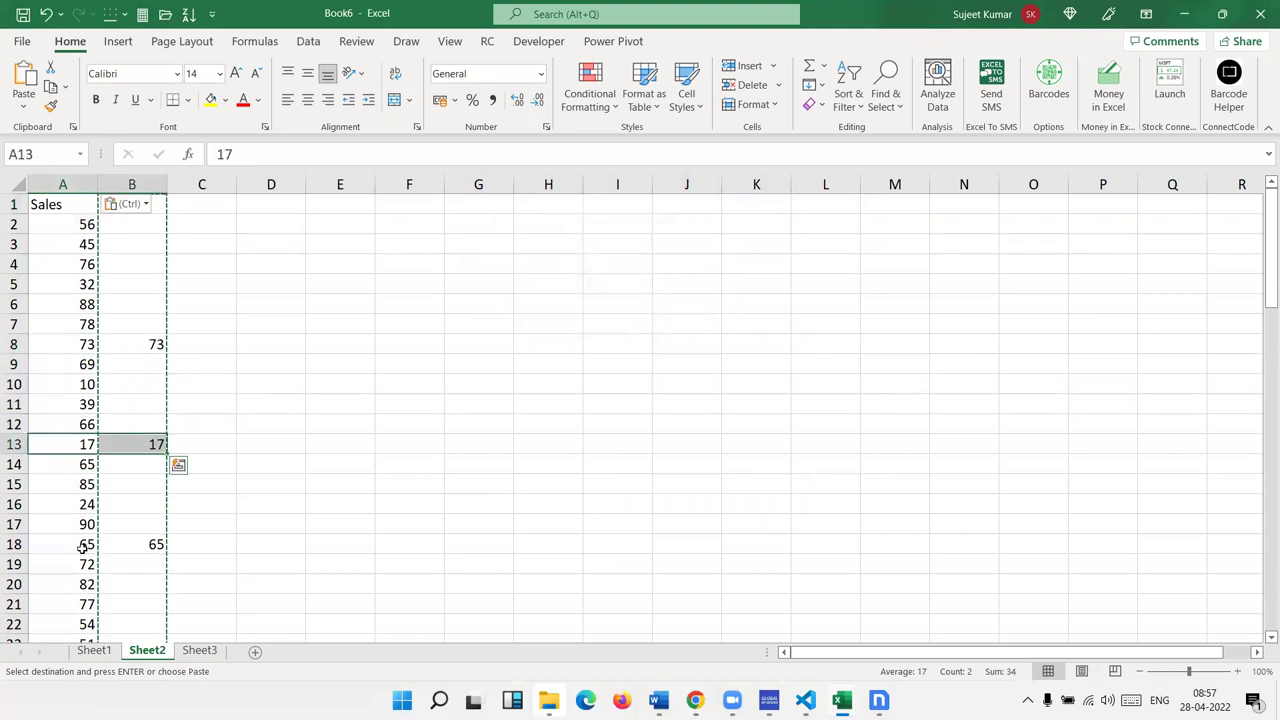
drag(83, 547, 150, 544)
scroll(86, 565, down, 7)
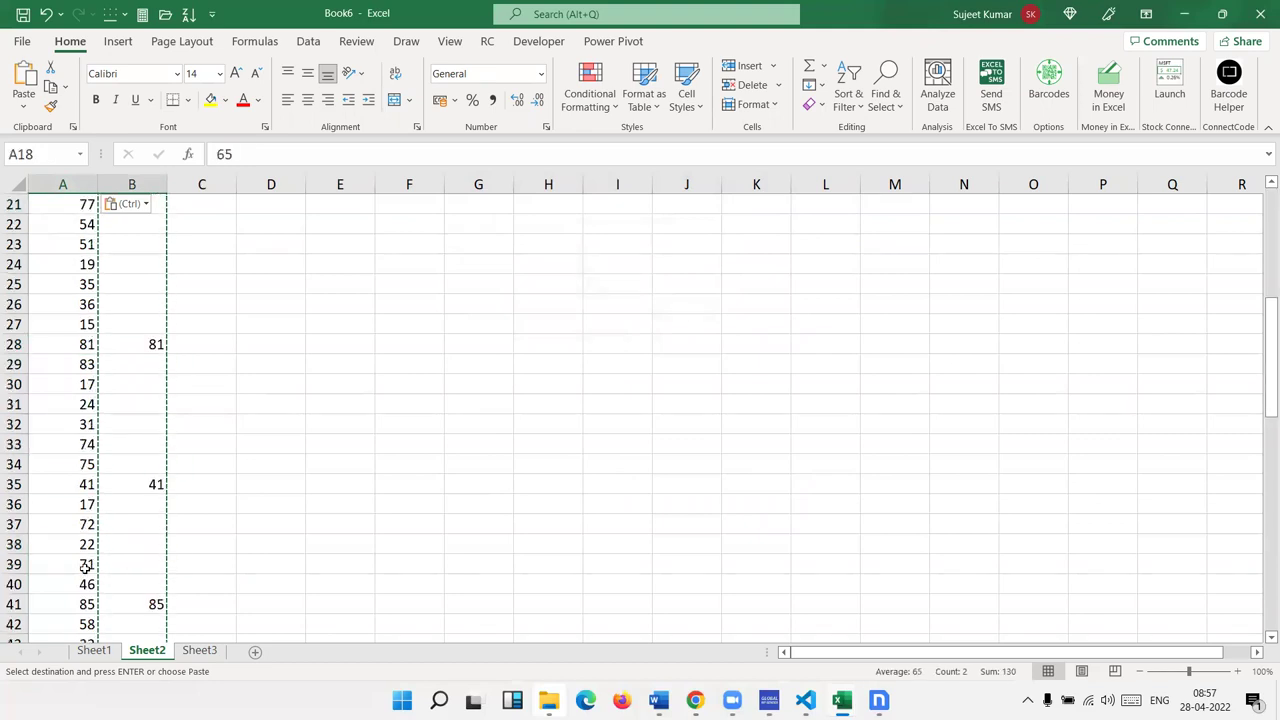
scroll(86, 565, up, 7)
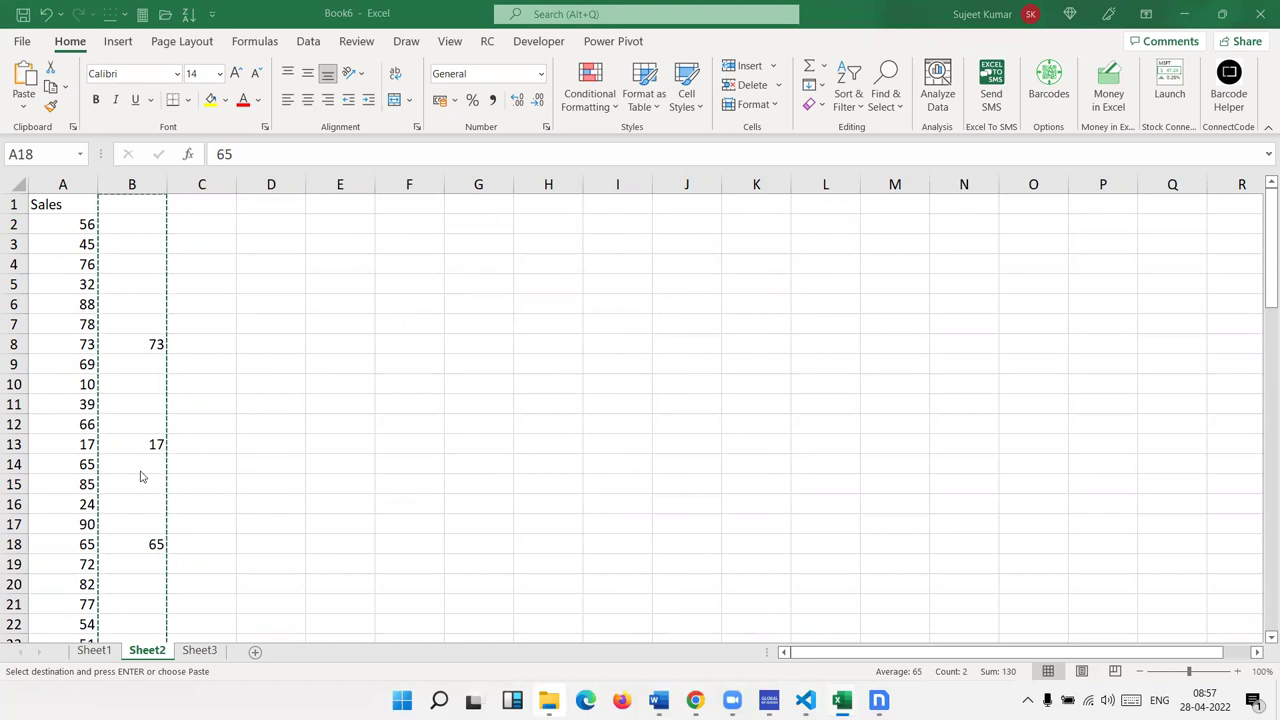
Paste again, inspect the empty cells B2:B7, and cancel the pending copy
key(ctrl+v)
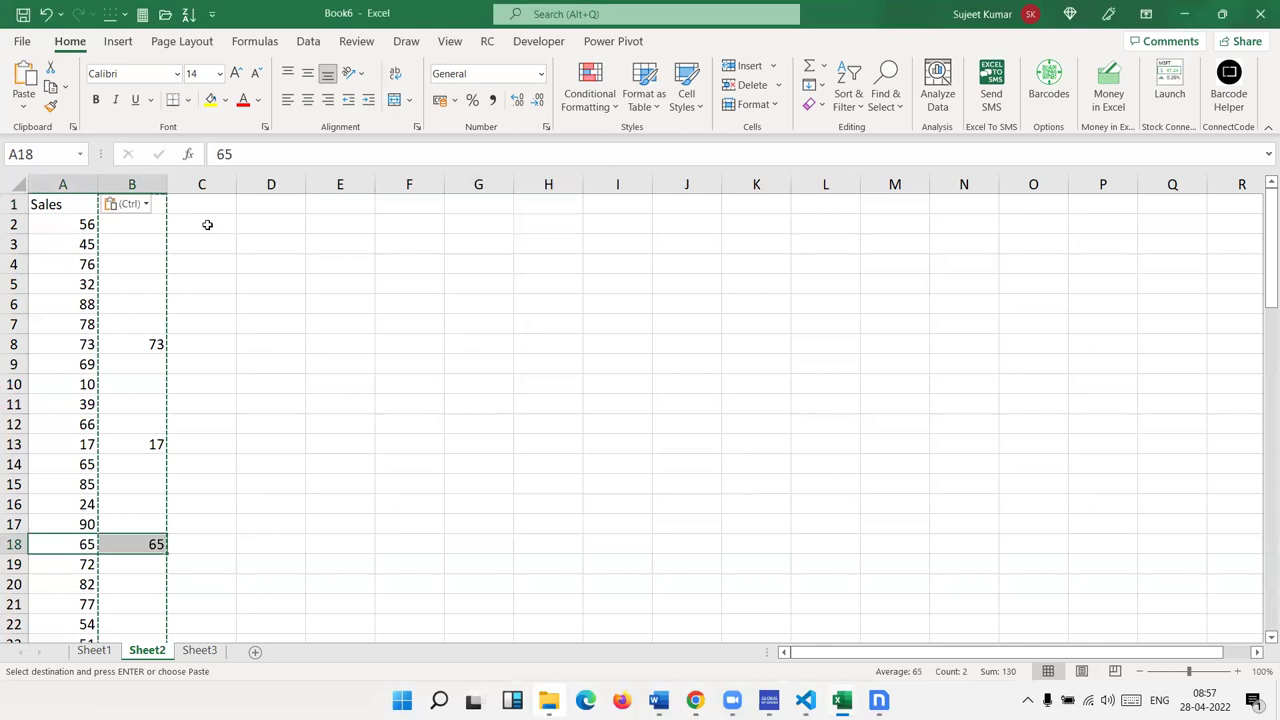
click(207, 224)
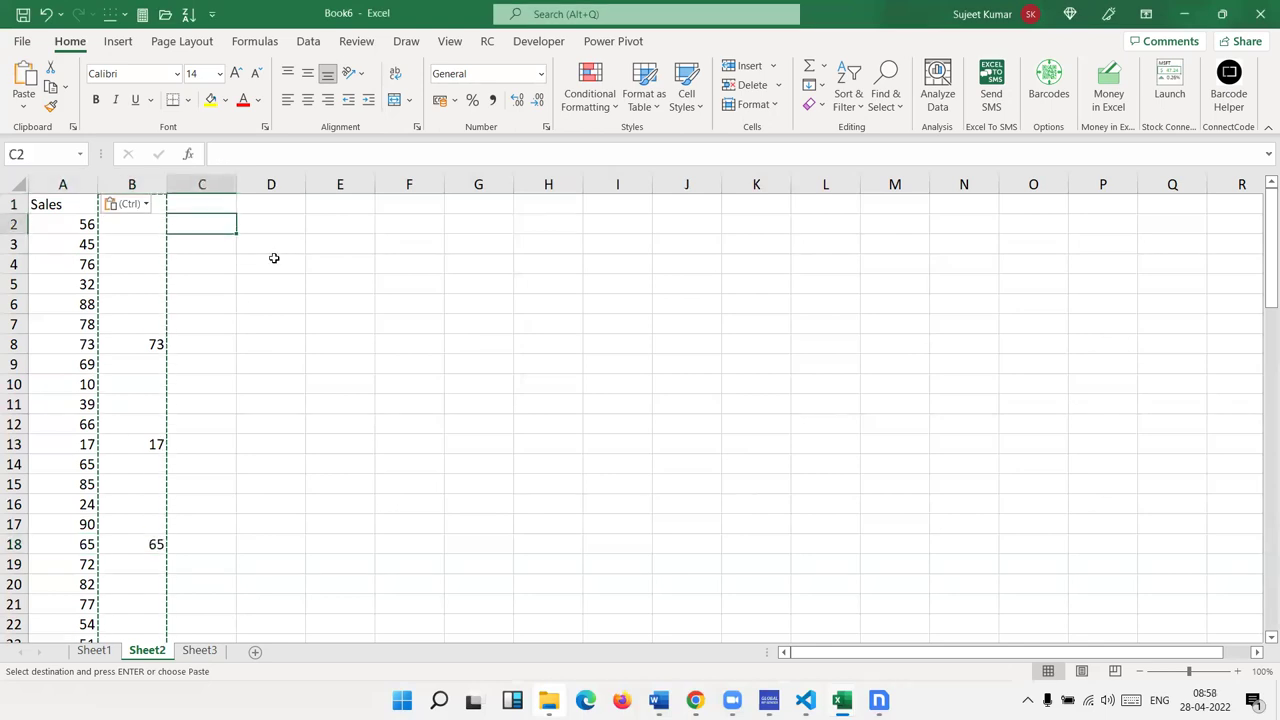
key(Left)
key(Left)
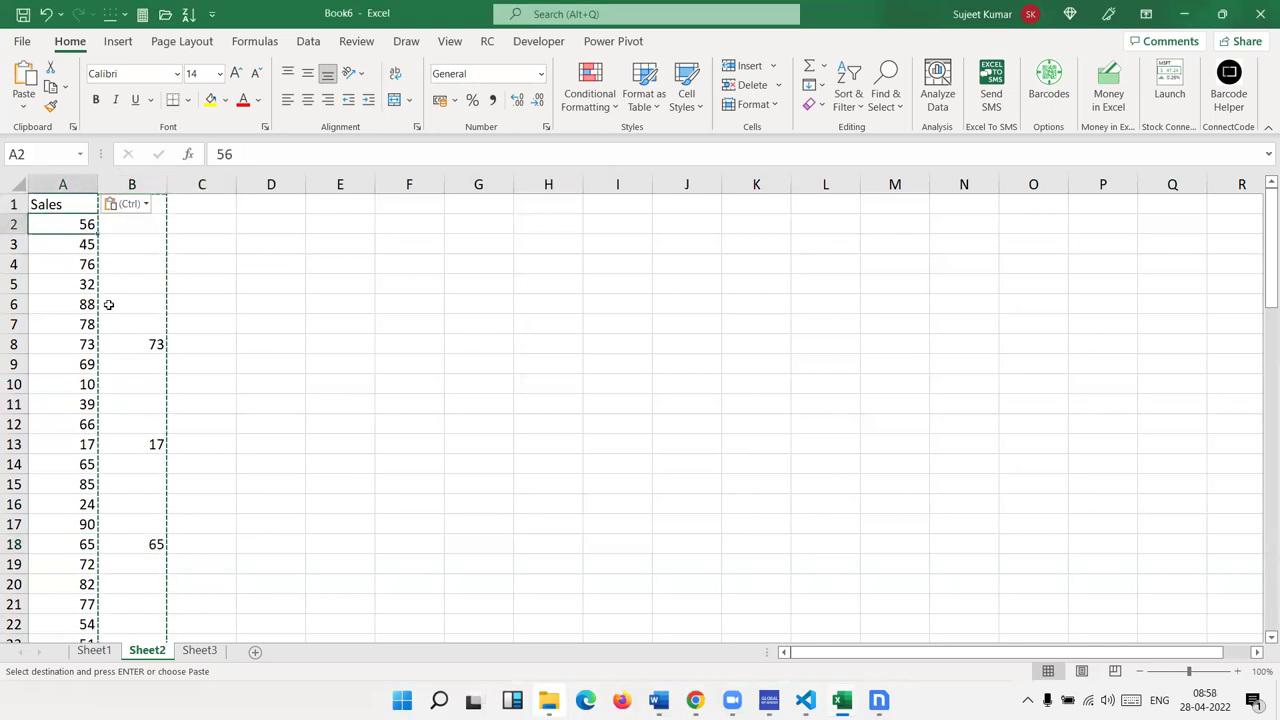
drag(135, 322, 122, 190)
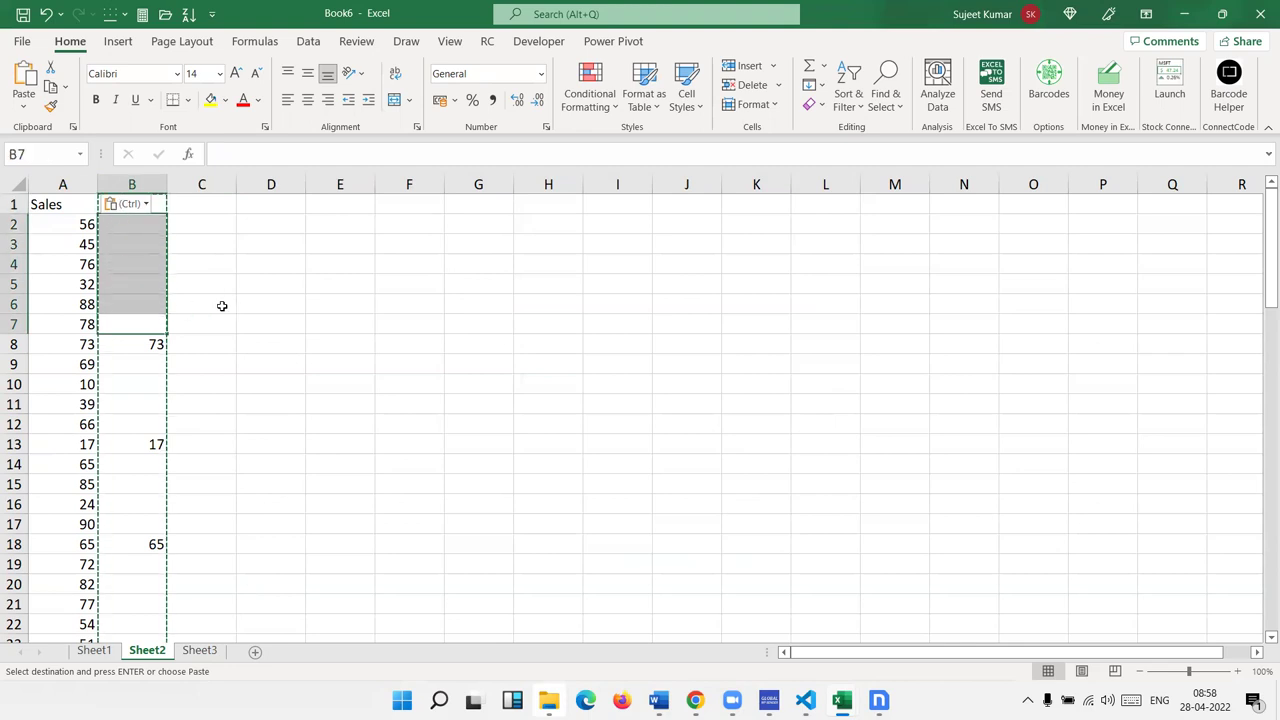
click(254, 302)
key(Escape)
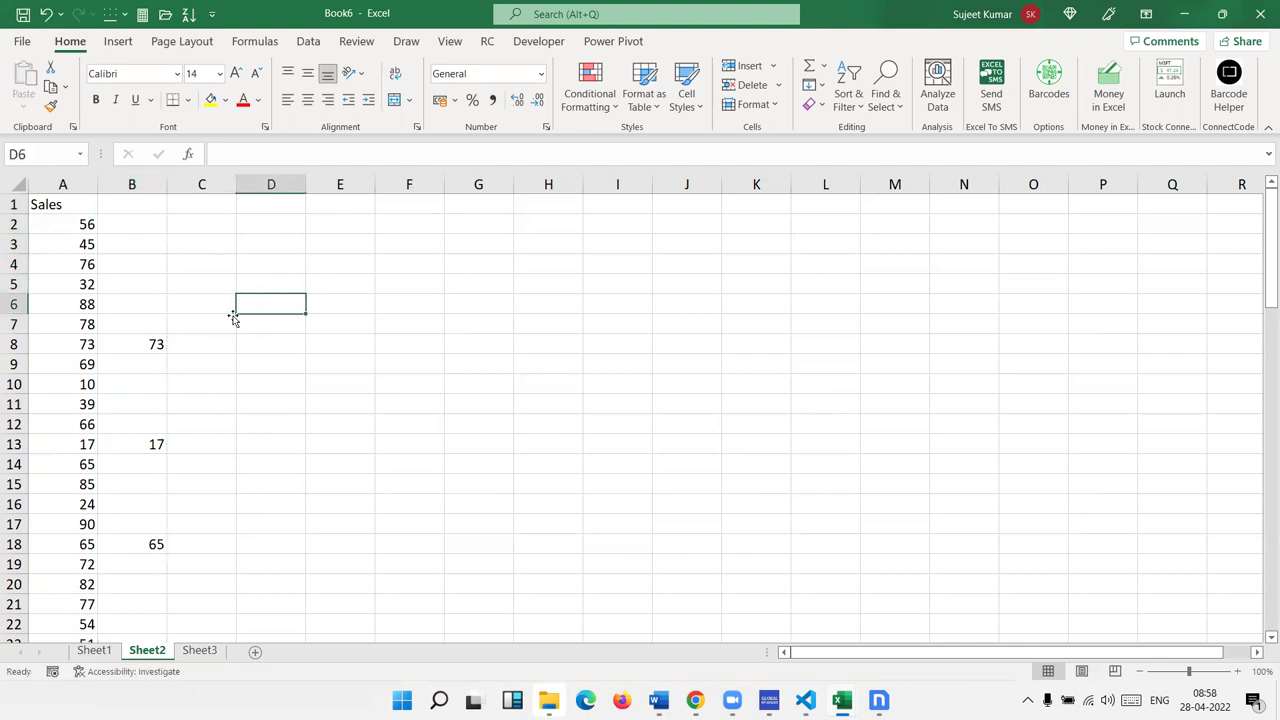
Turn on filters from A1 and filter column B to show only blank rows
click(63, 206)
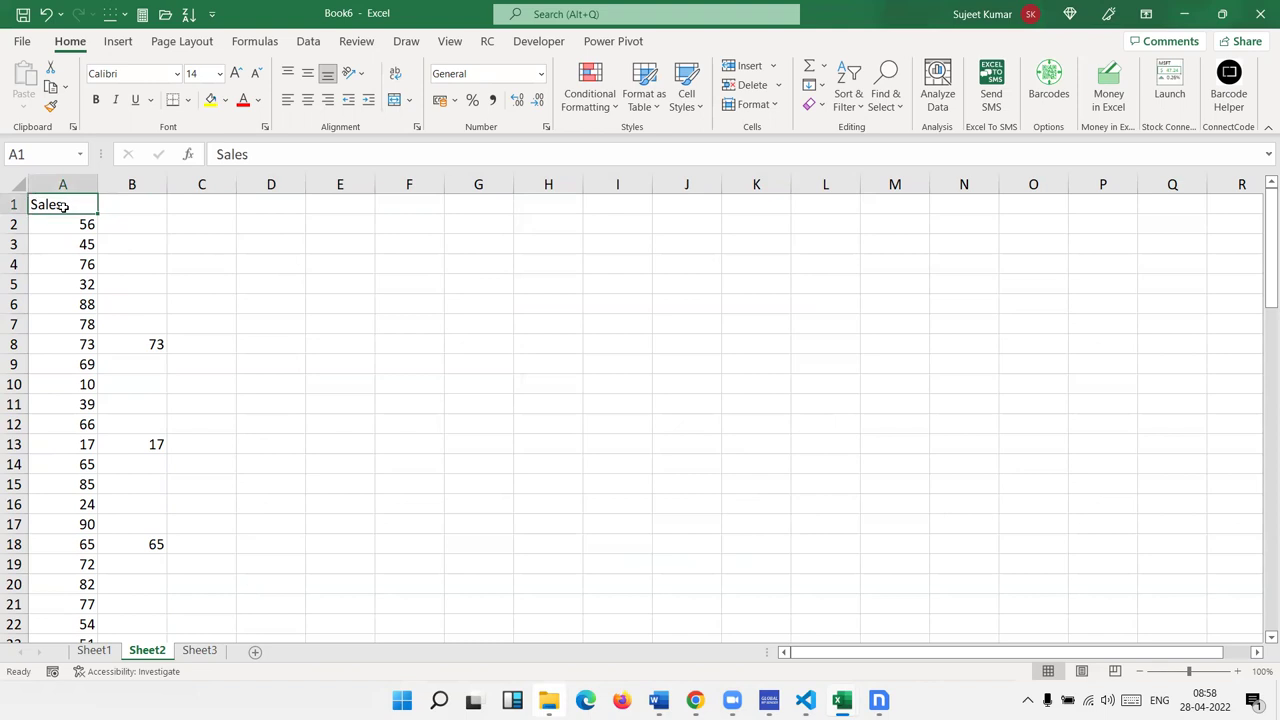
key(ctrl+shift+l)
click(158, 208)
click(46, 402)
click(56, 520)
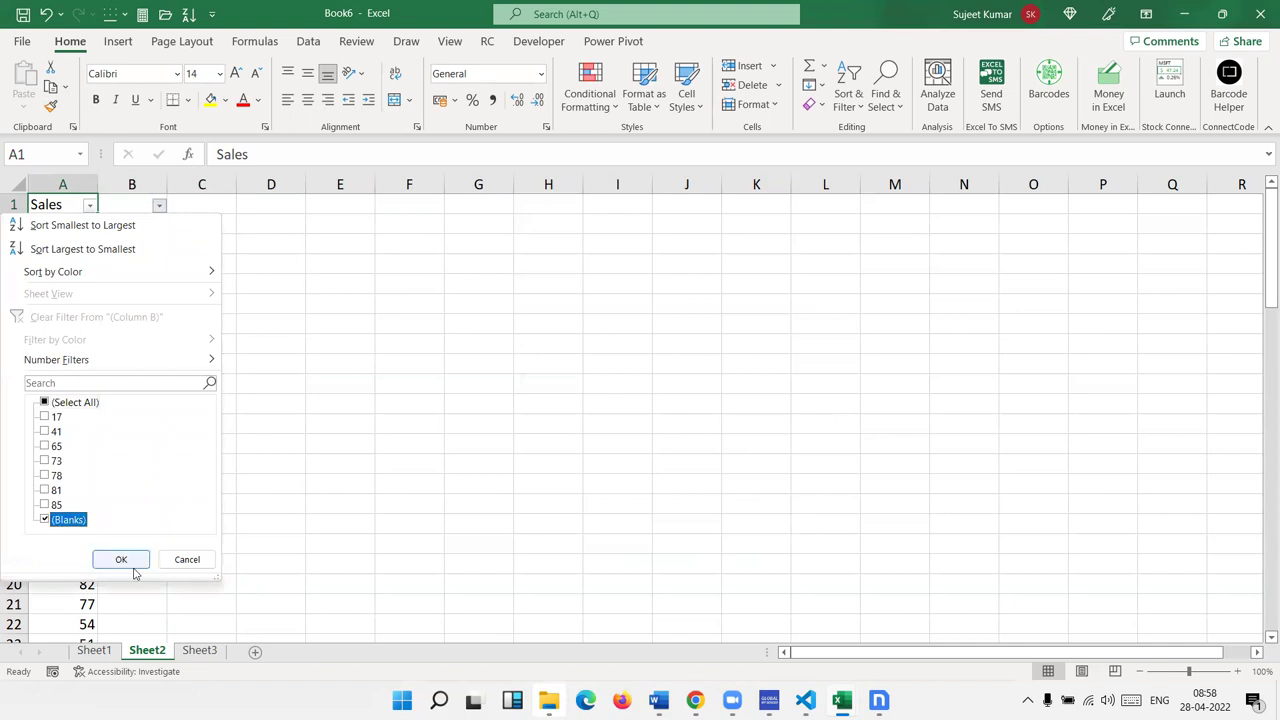
click(122, 559)
click(139, 229)
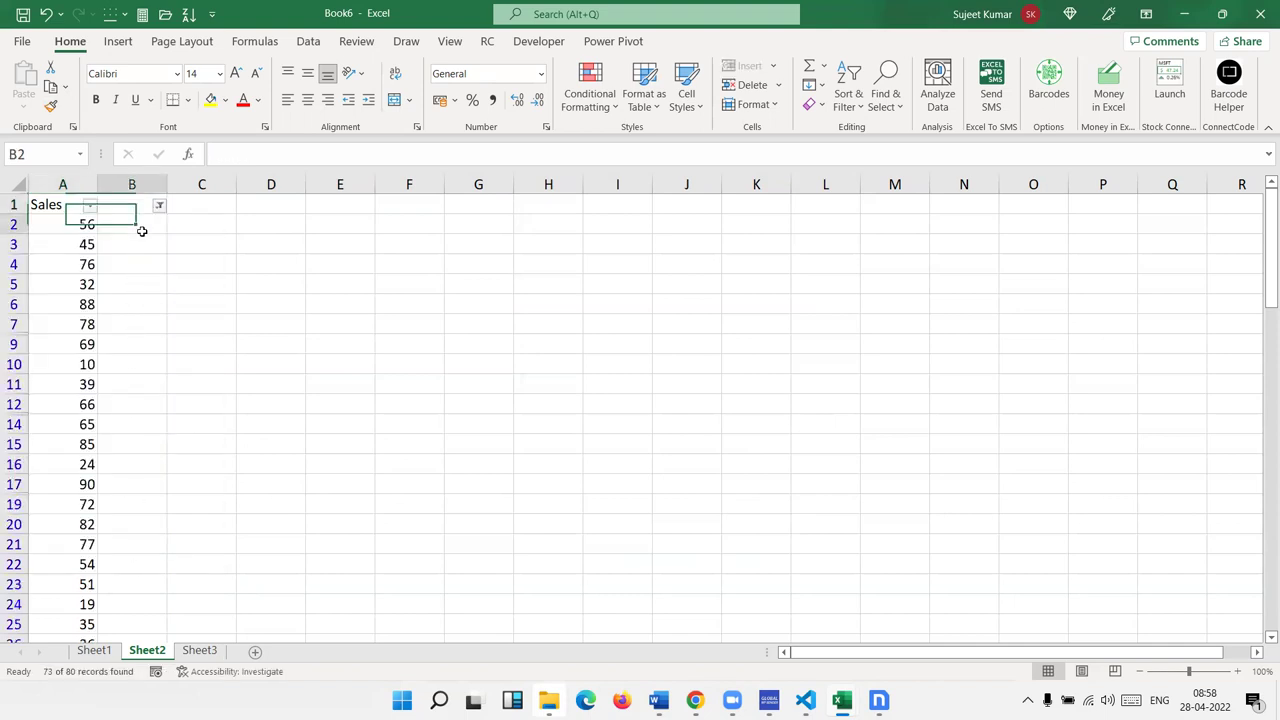
Change the column B filter to show only rows that have values
click(72, 228)
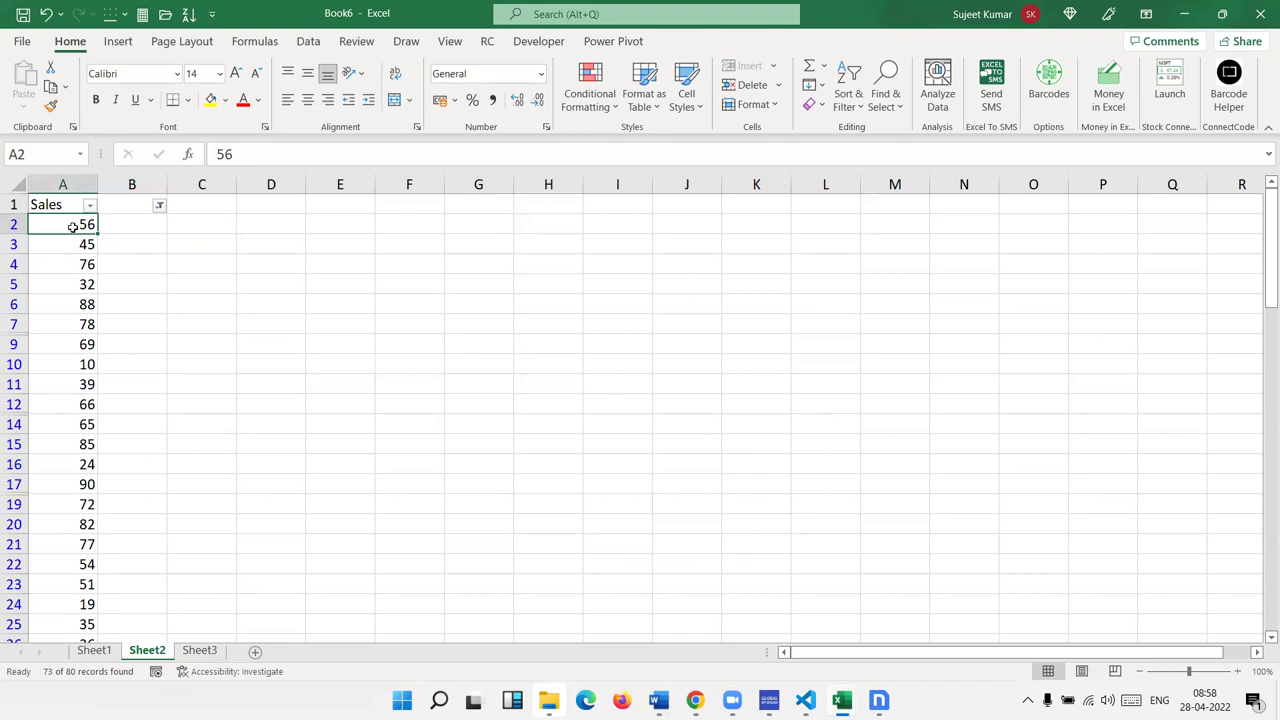
click(160, 206)
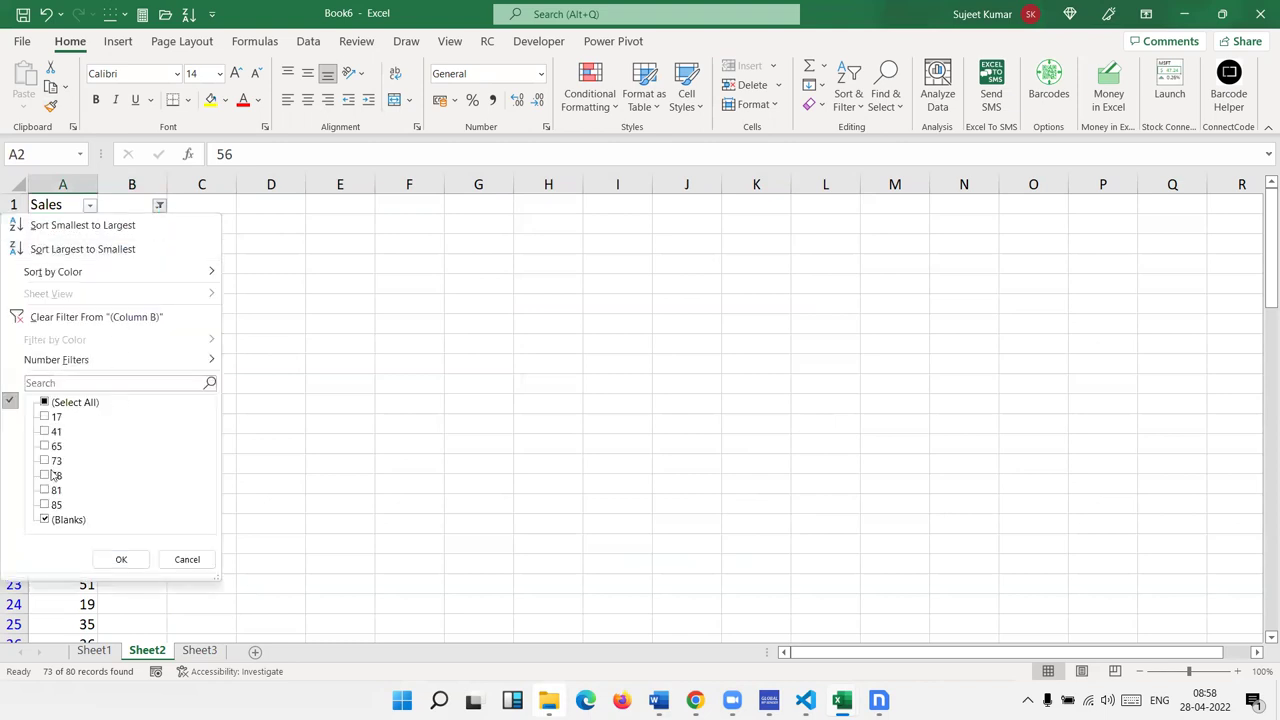
click(47, 404)
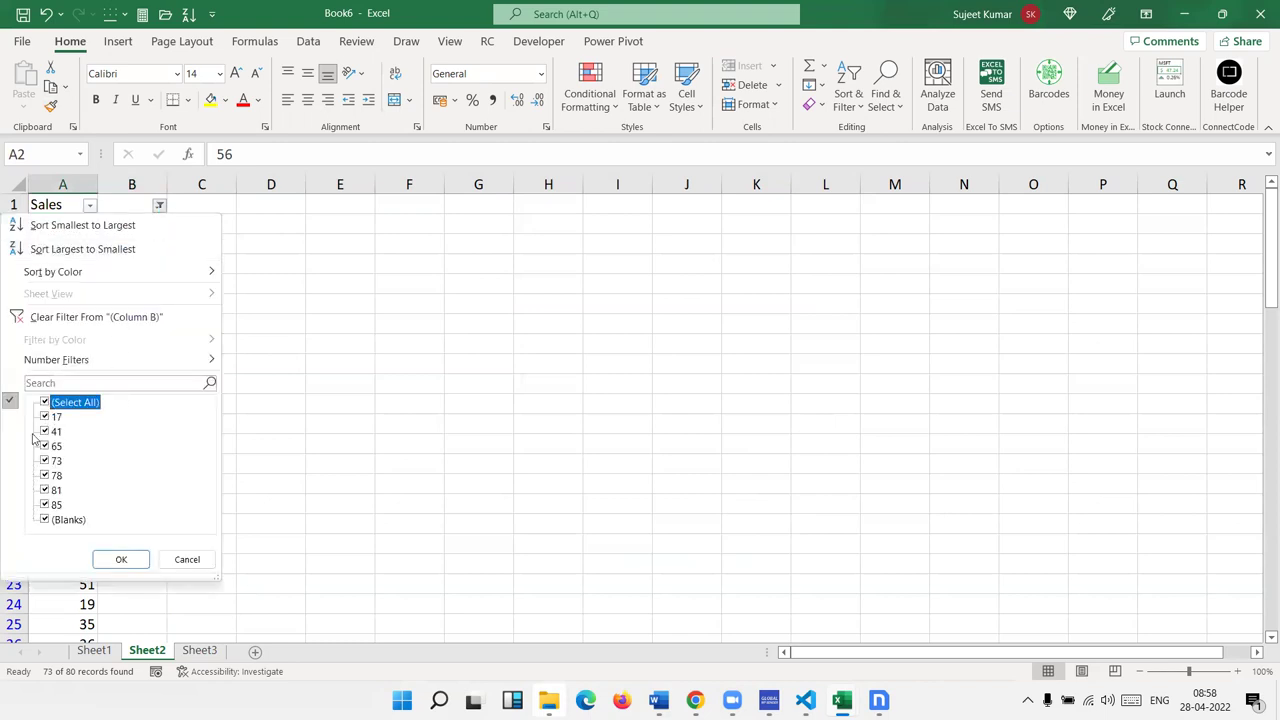
click(44, 520)
click(122, 562)
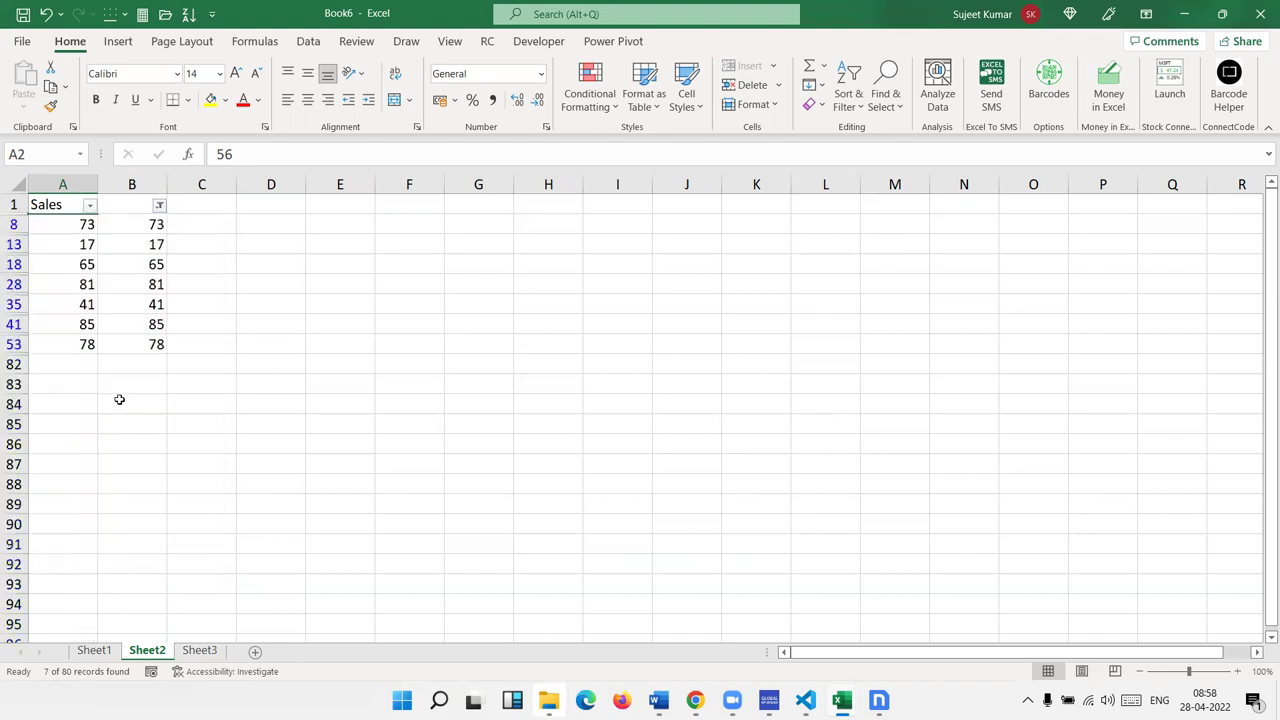
Enter =B8 in A8, copy it, and select the range A13 down to A53
click(77, 219)
text(=)
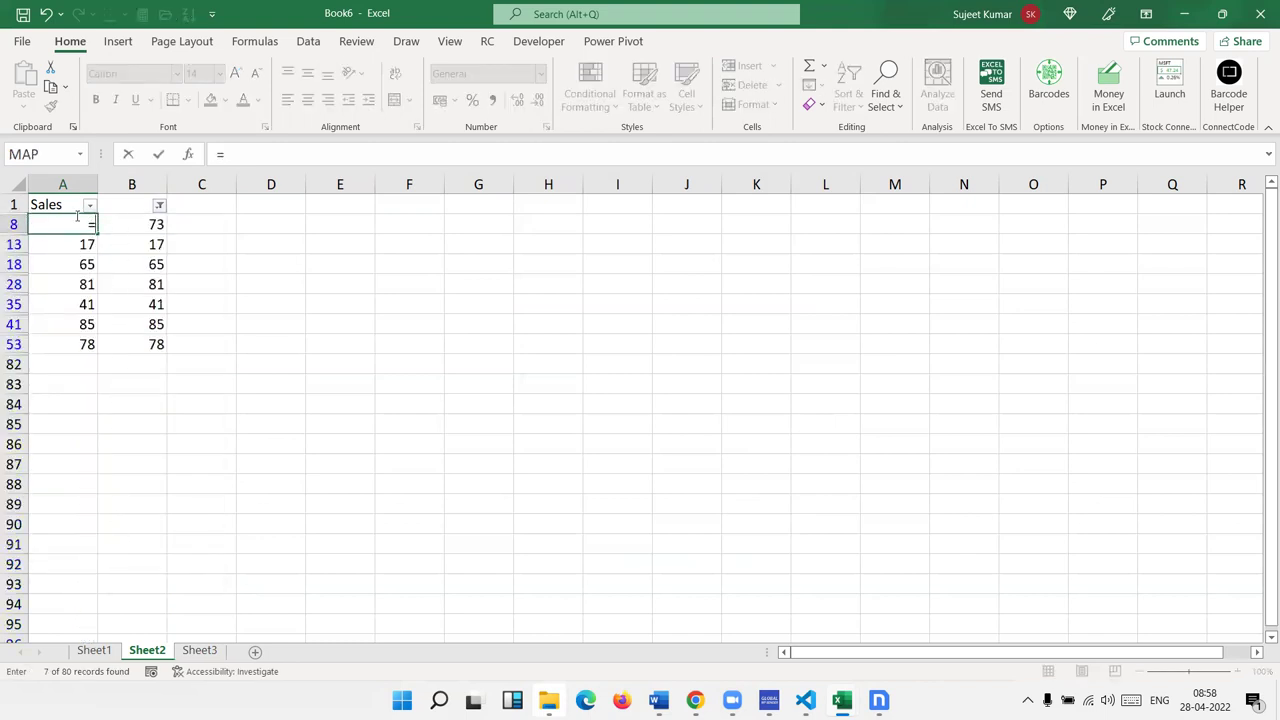
click(136, 222)
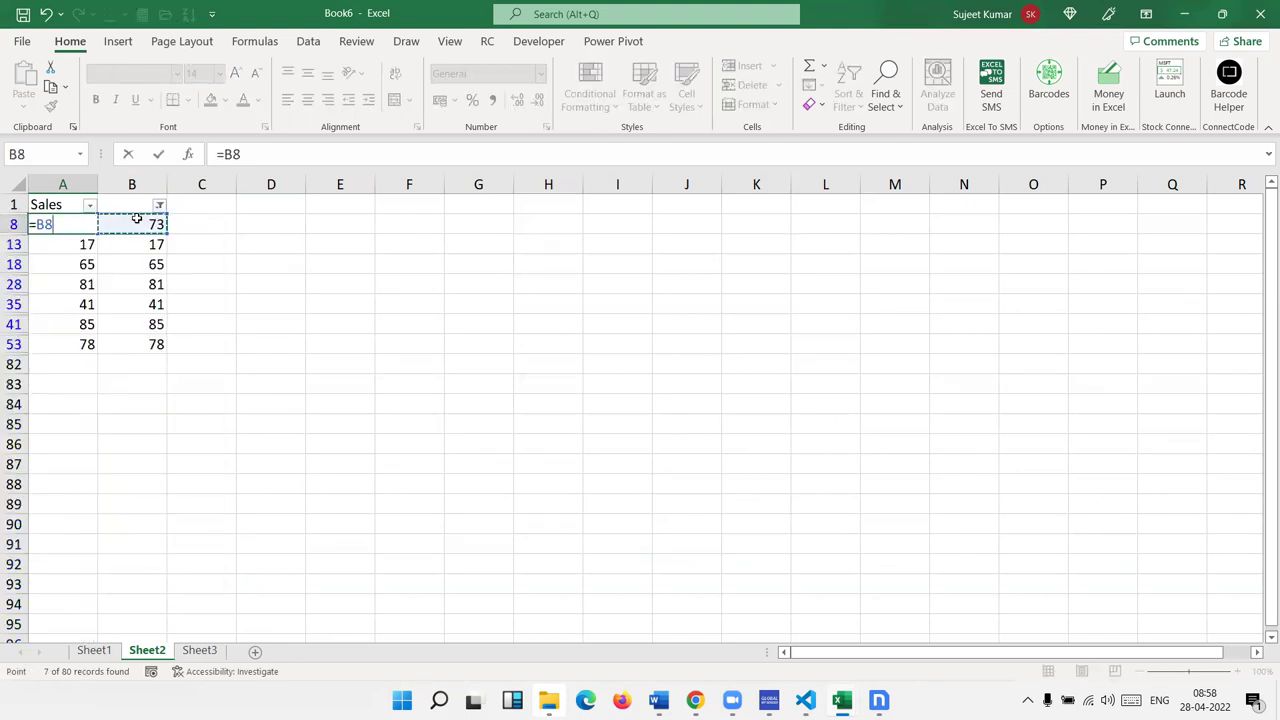
key(Return)
key(Up)
key(ctrl+c)
key(Down)
key(shift+Down)
key(shift+Down)
key(shift+Down)
key(shift+Down)
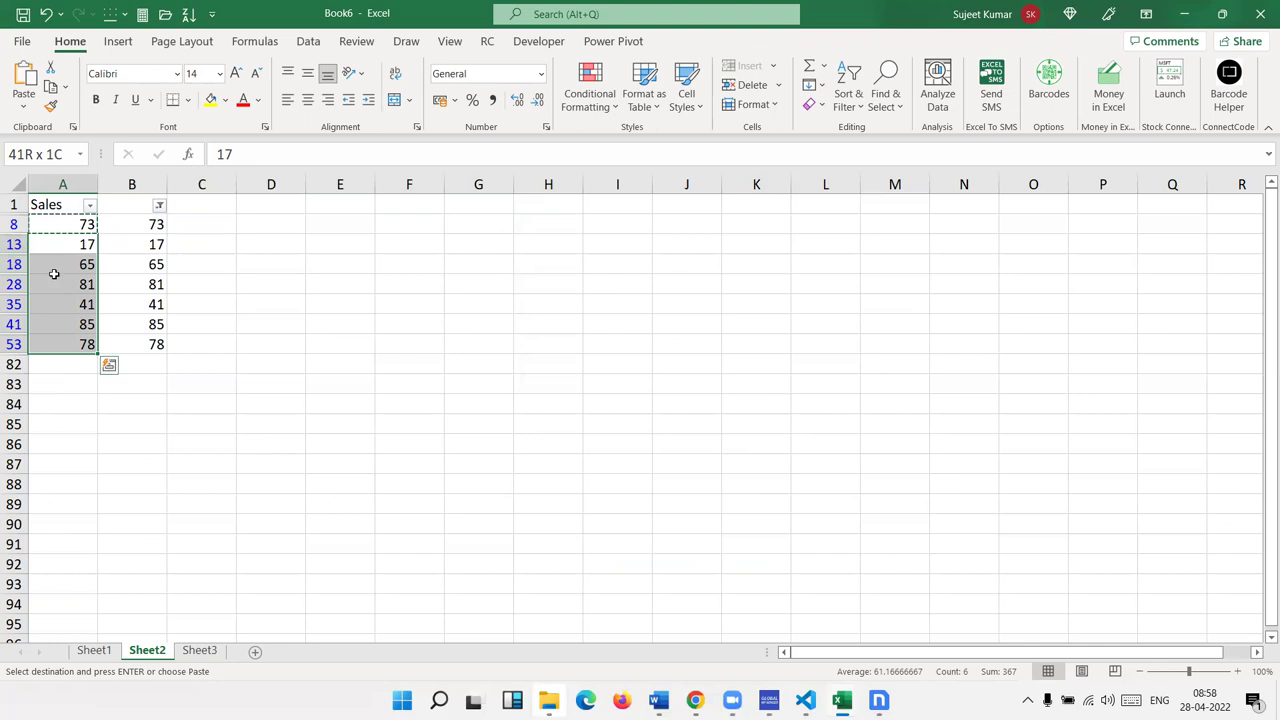
Use Find & Select > Go To Special with Visible cells only on A13:A53
click(882, 100)
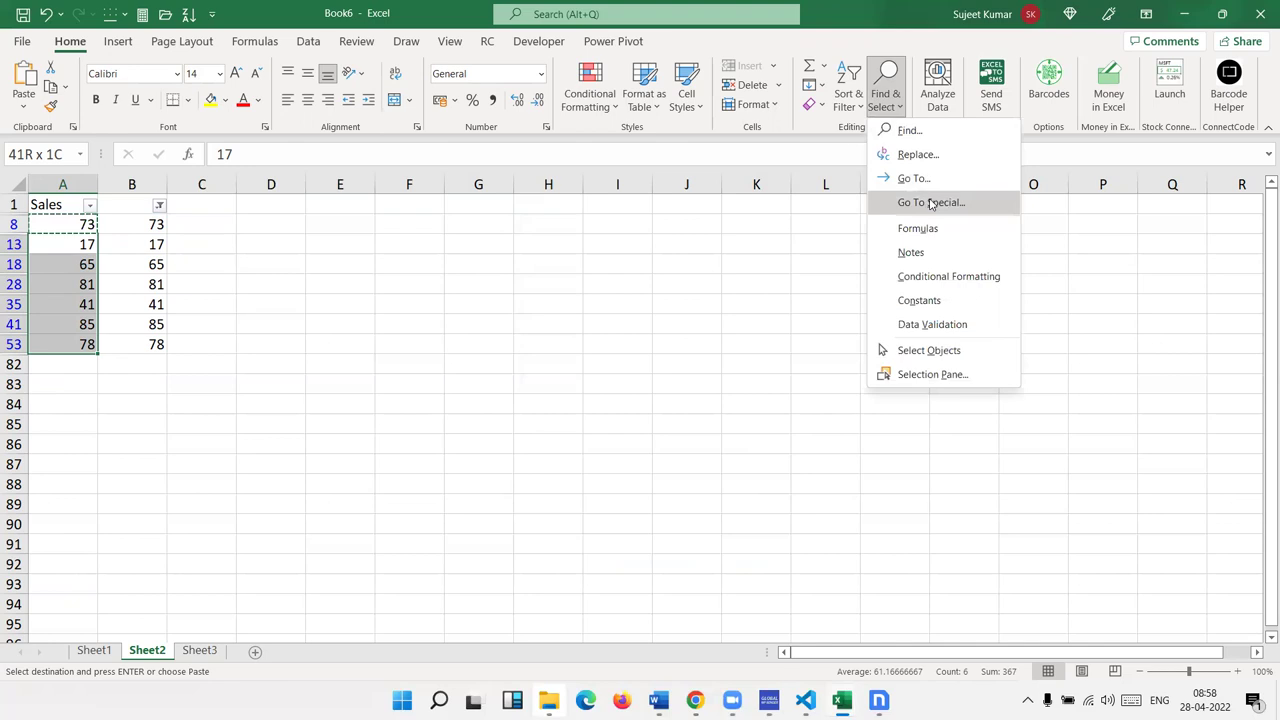
click(930, 203)
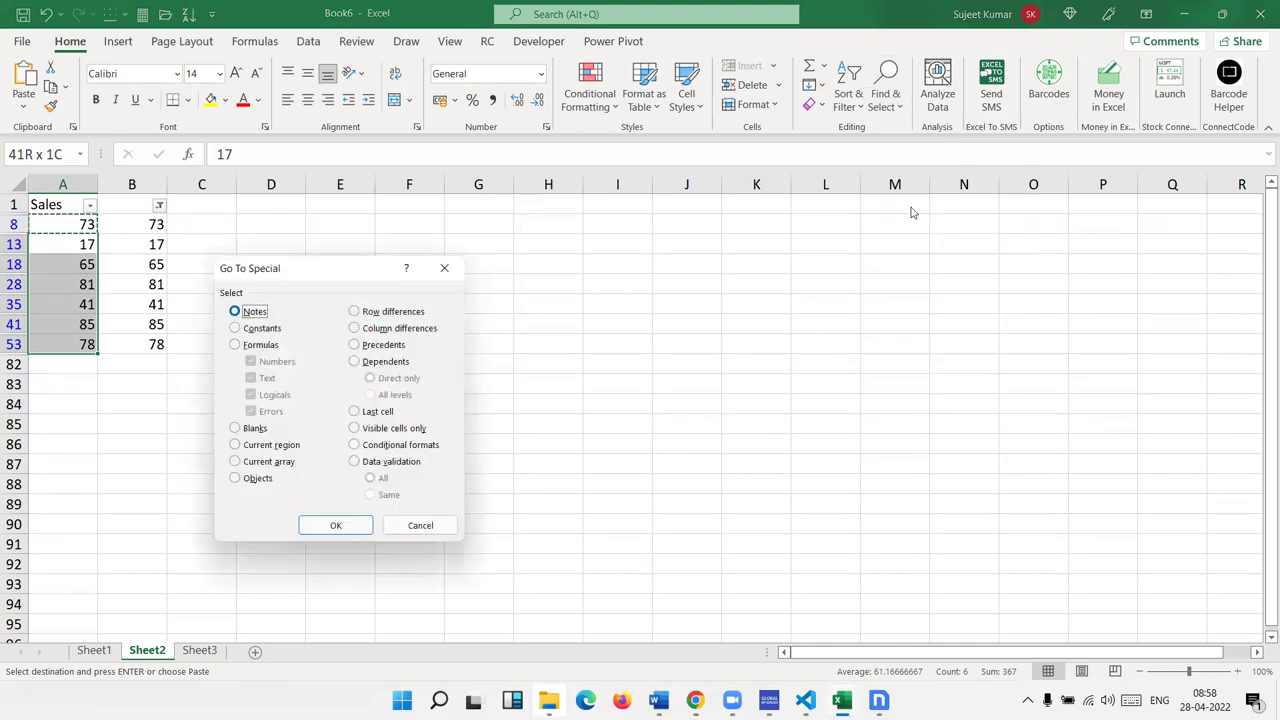
click(365, 430)
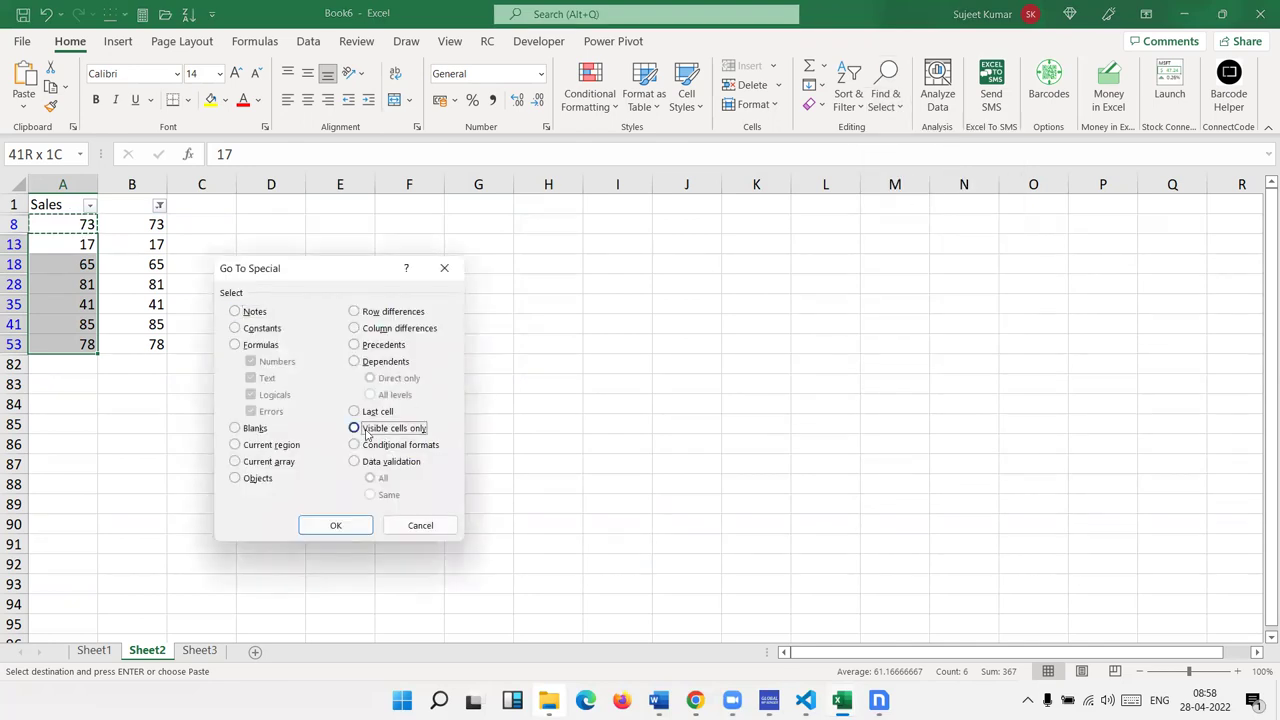
click(338, 527)
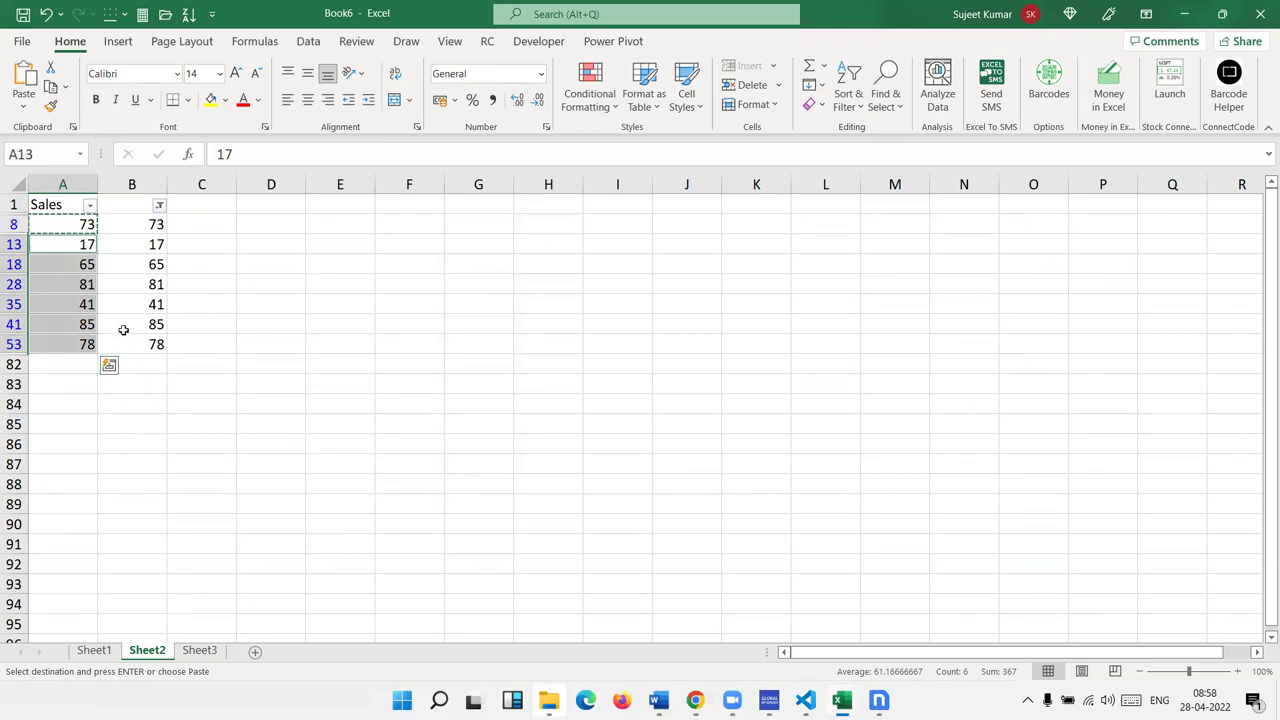
Paste the =B8 formula into the visible cells, remove the filter, and inspect A8 and A13
key(ctrl+z)
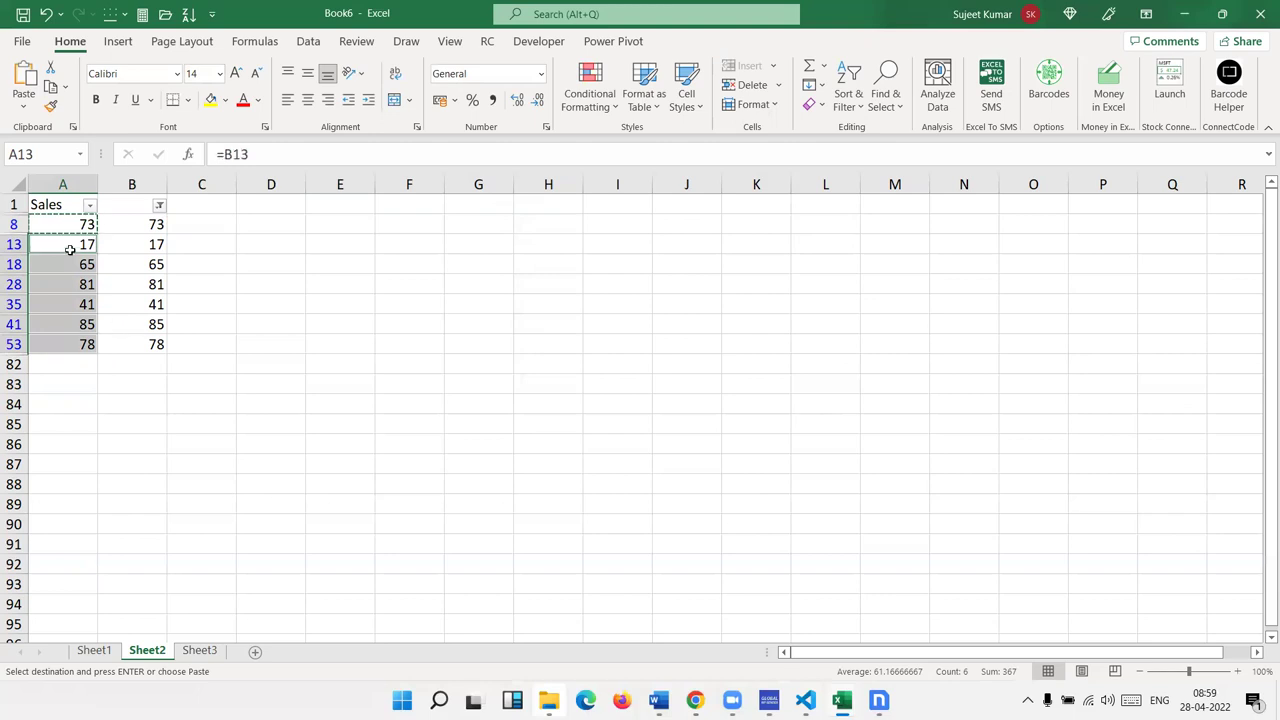
click(80, 244)
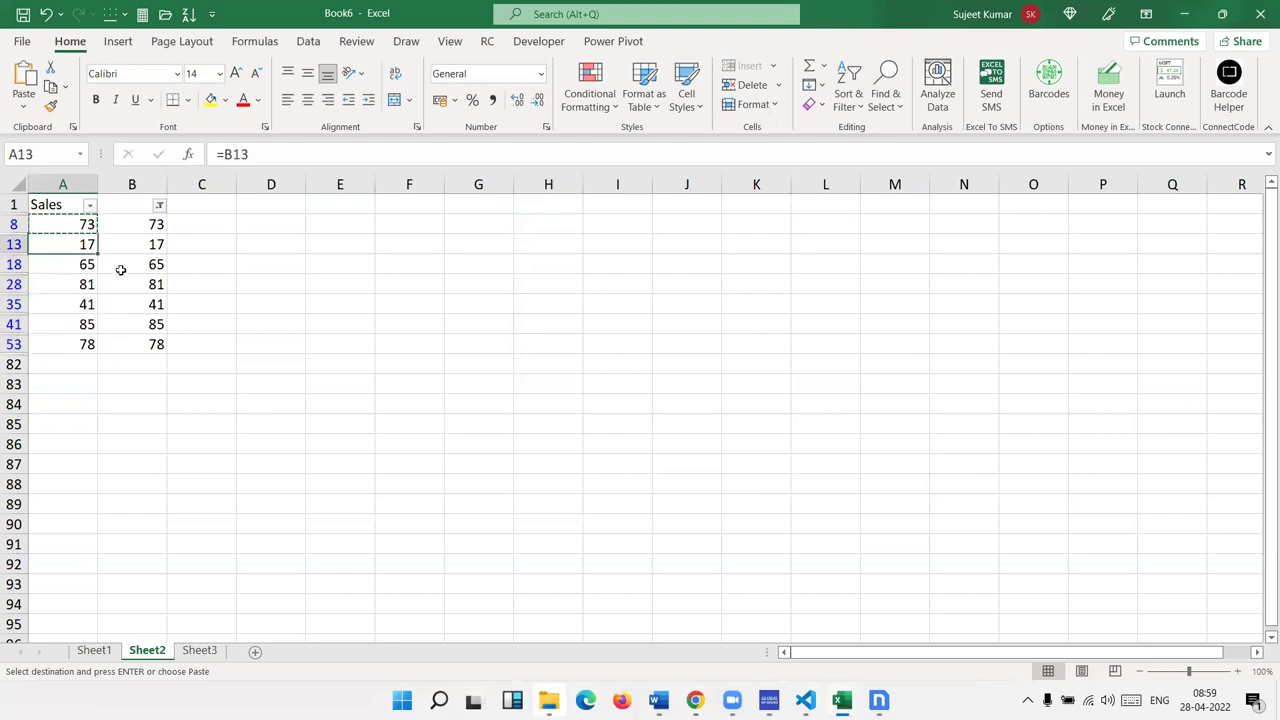
key(ctrl+shift+l)
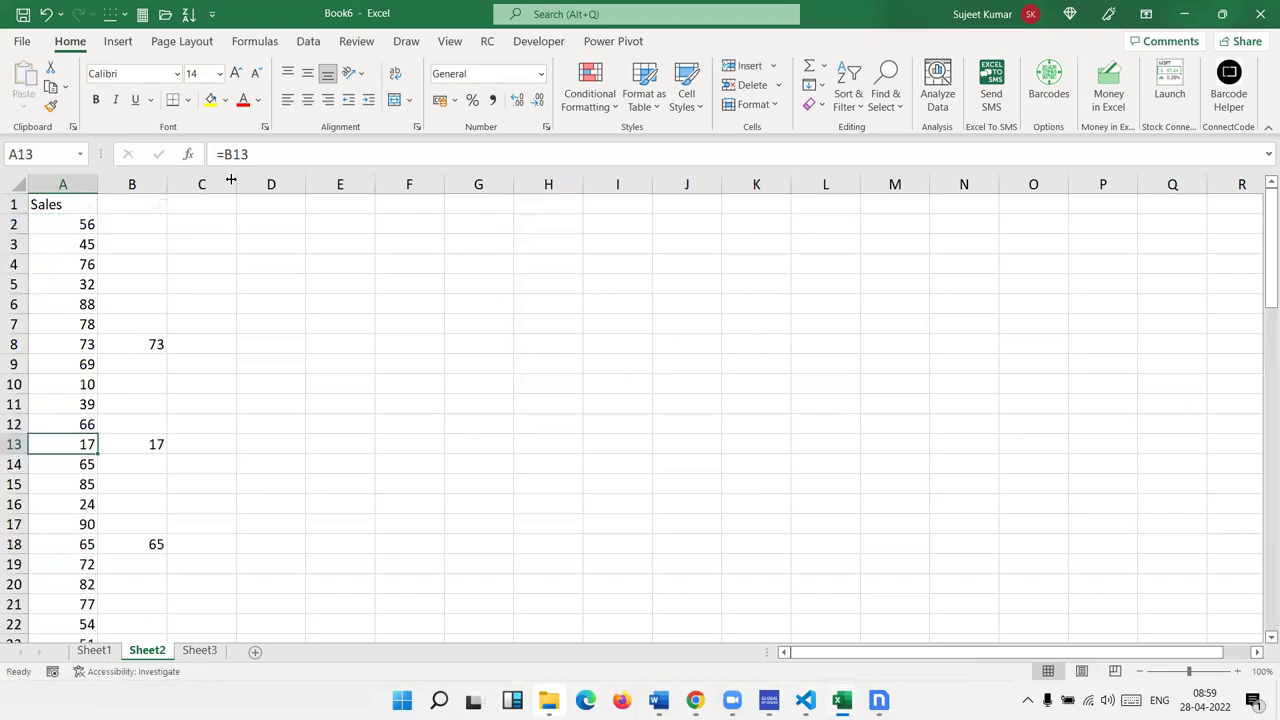
double_click(75, 343)
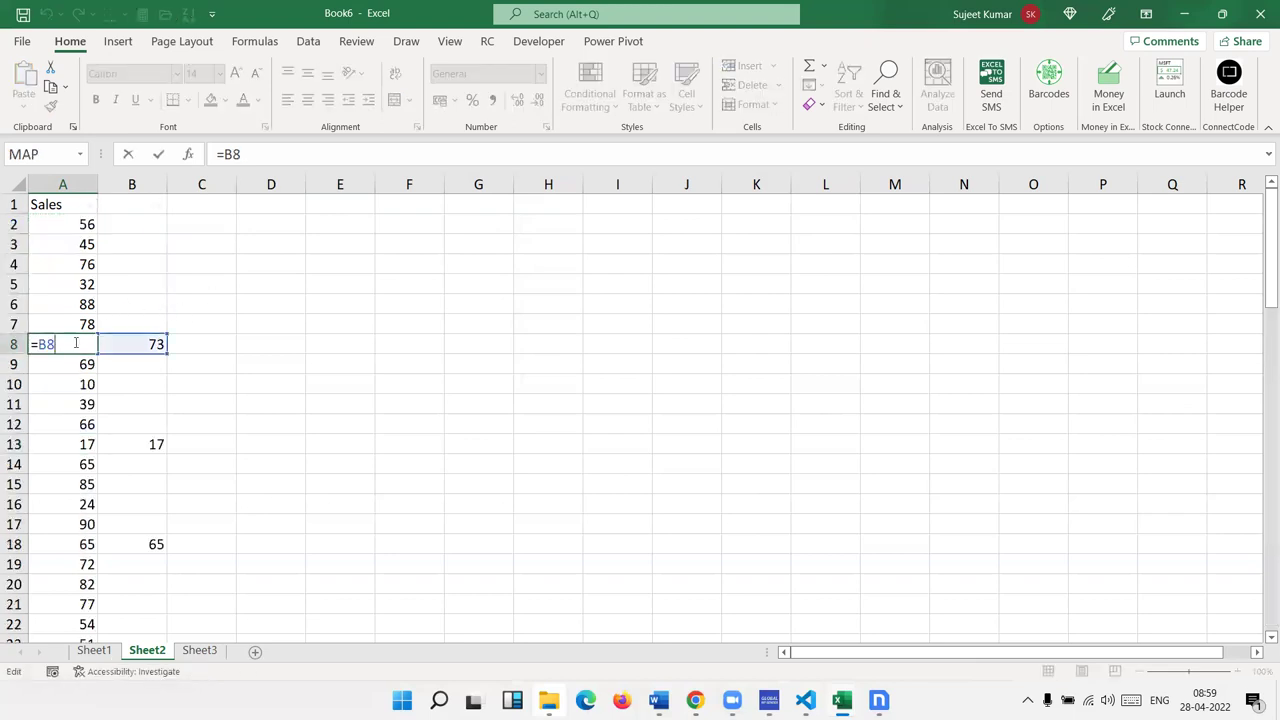
key(Return)
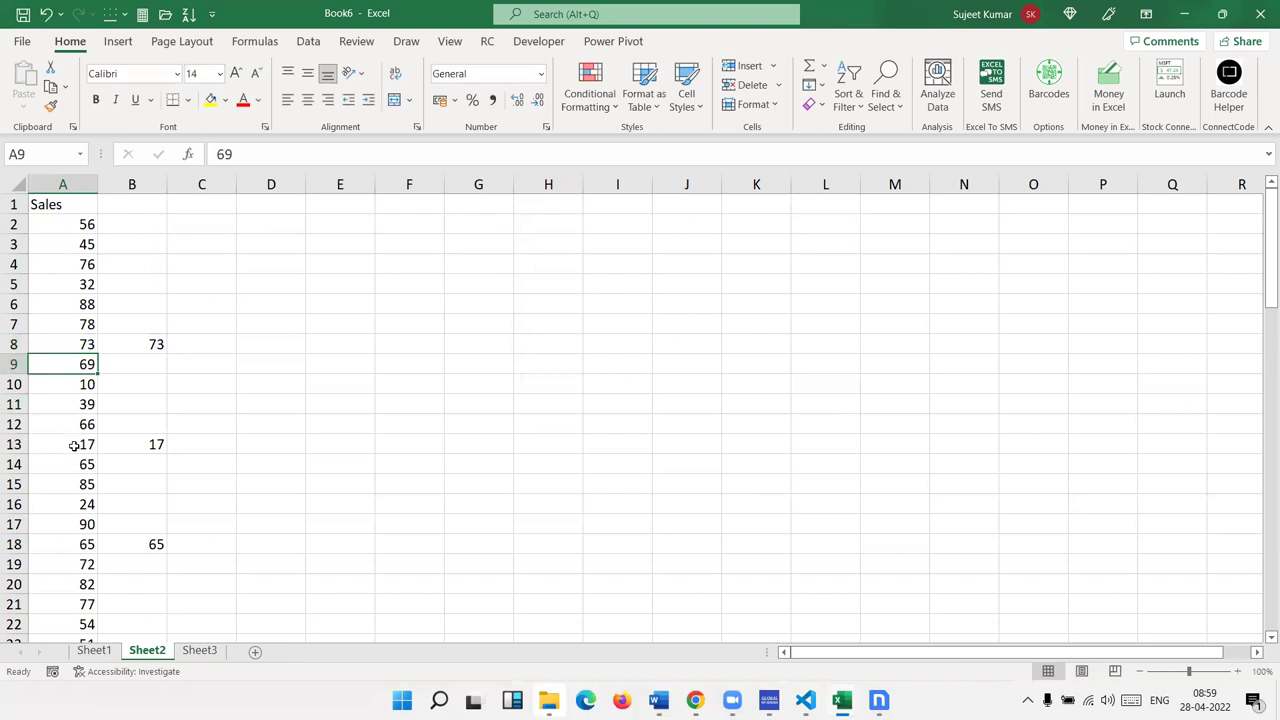
double_click(75, 444)
key(Return)
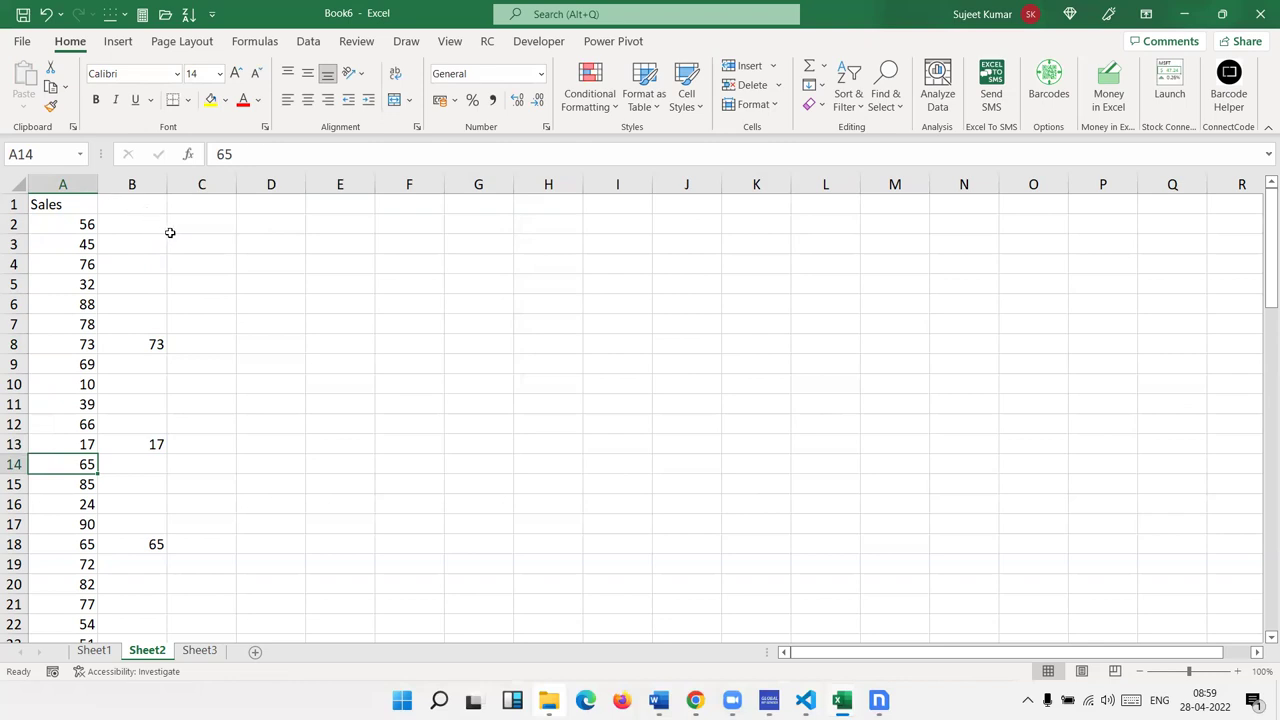
click(207, 218)
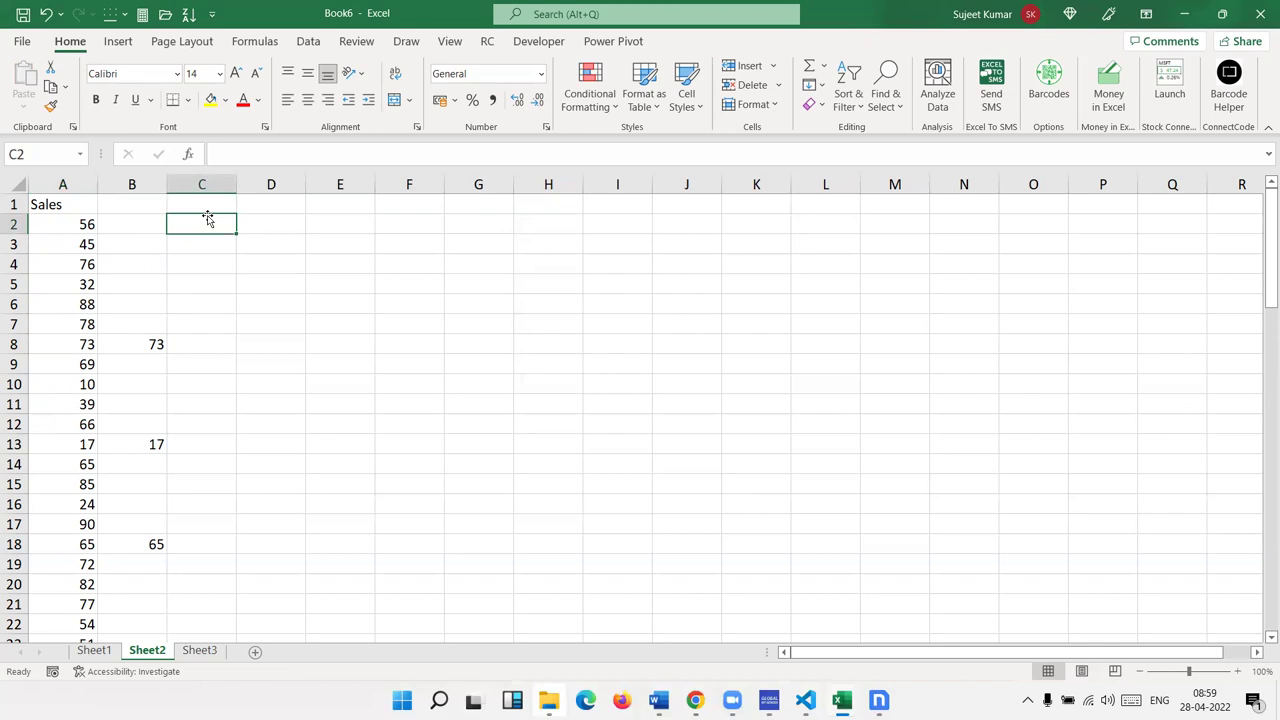
text(=iof)
key(BackSpace)
key(Tab)
key(Left)
text(=0,)
key(Left)
key(Left)
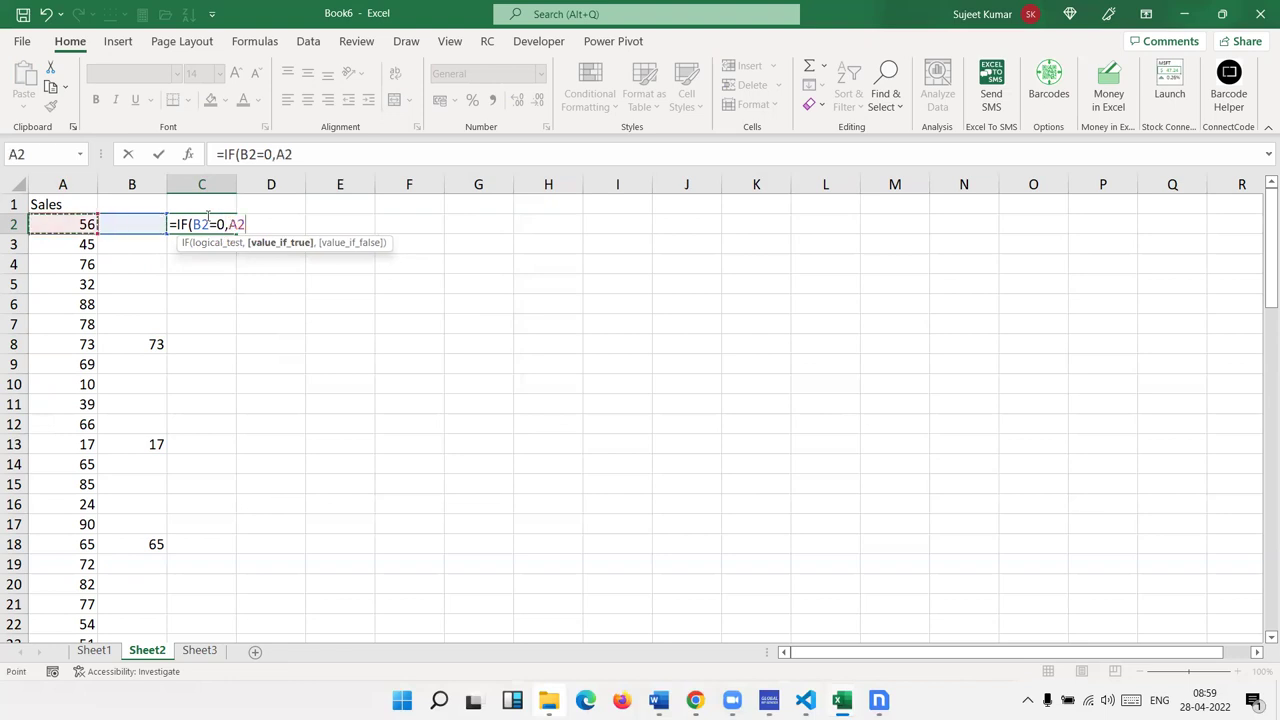
text(,)
key(Left)
key(Return)
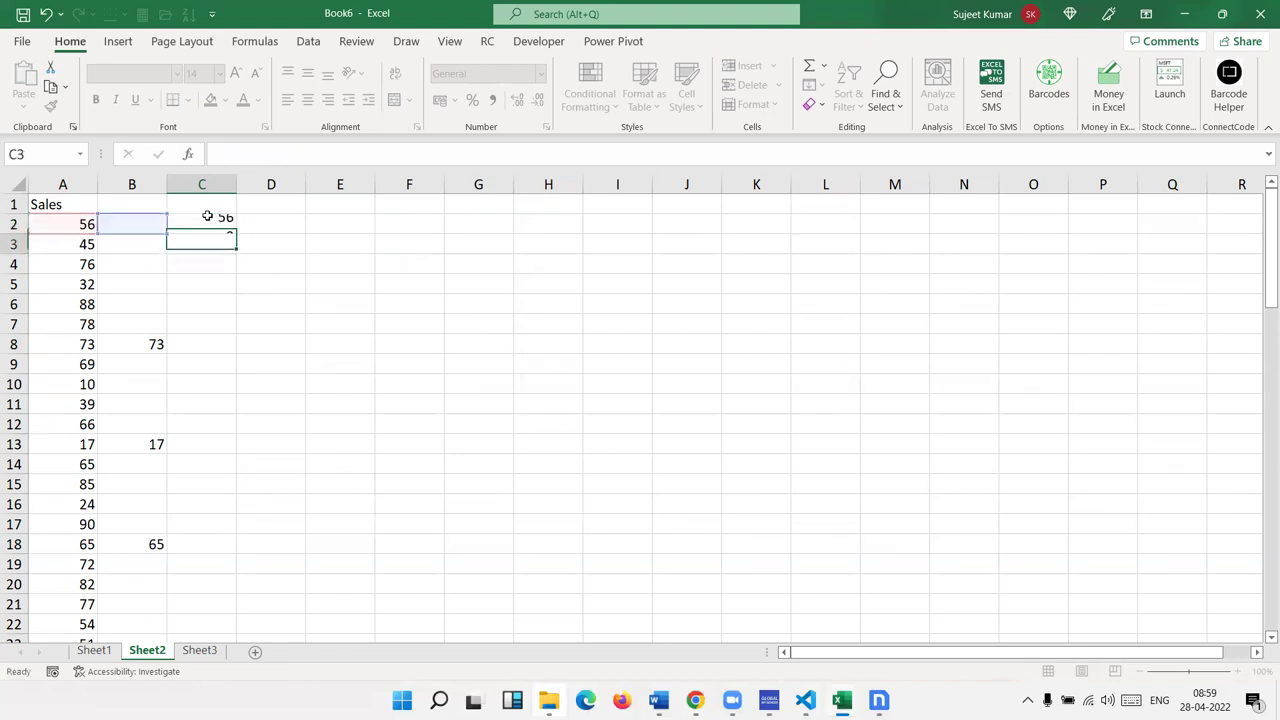
click(207, 218)
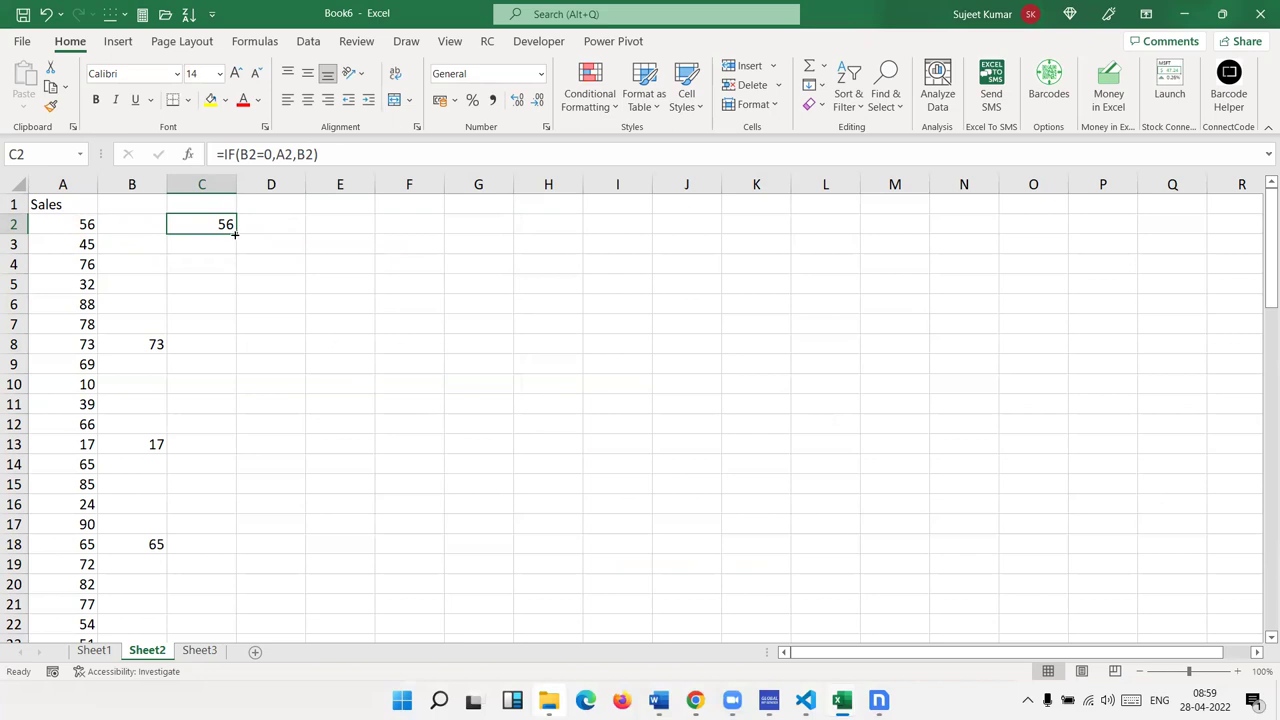
drag(235, 235, 182, 591)
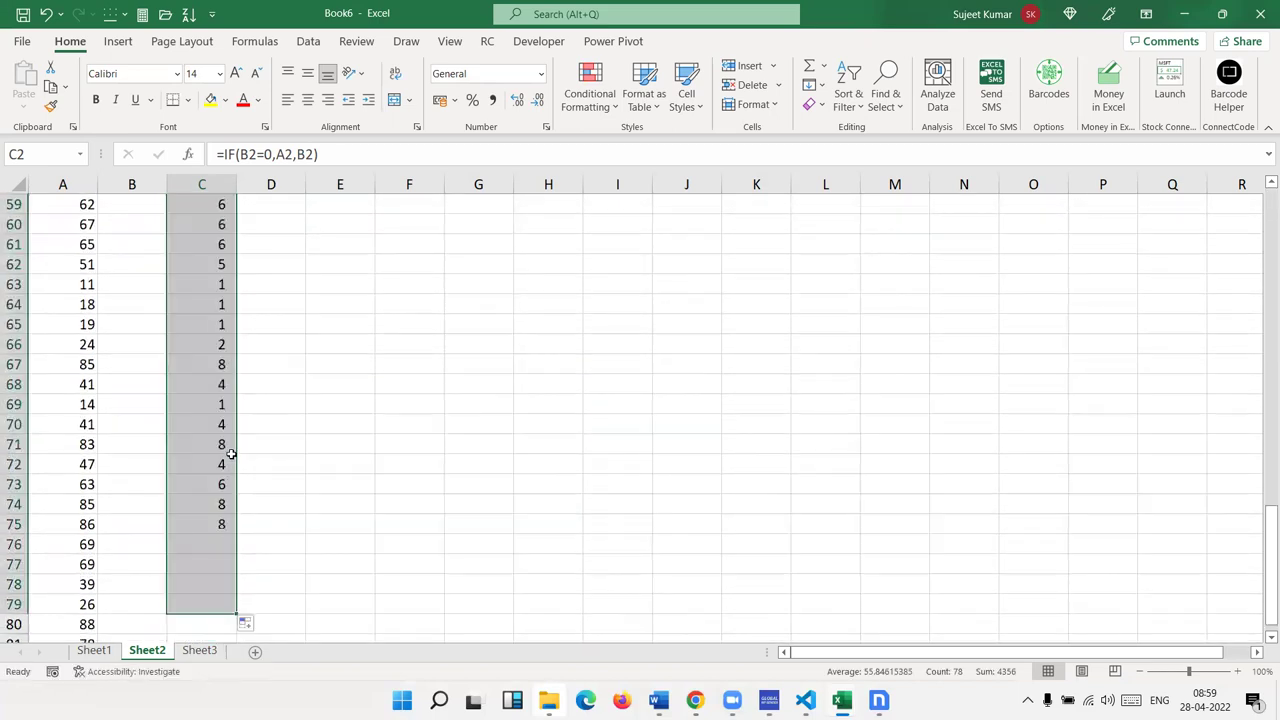
scroll(240, 445, up, 19)
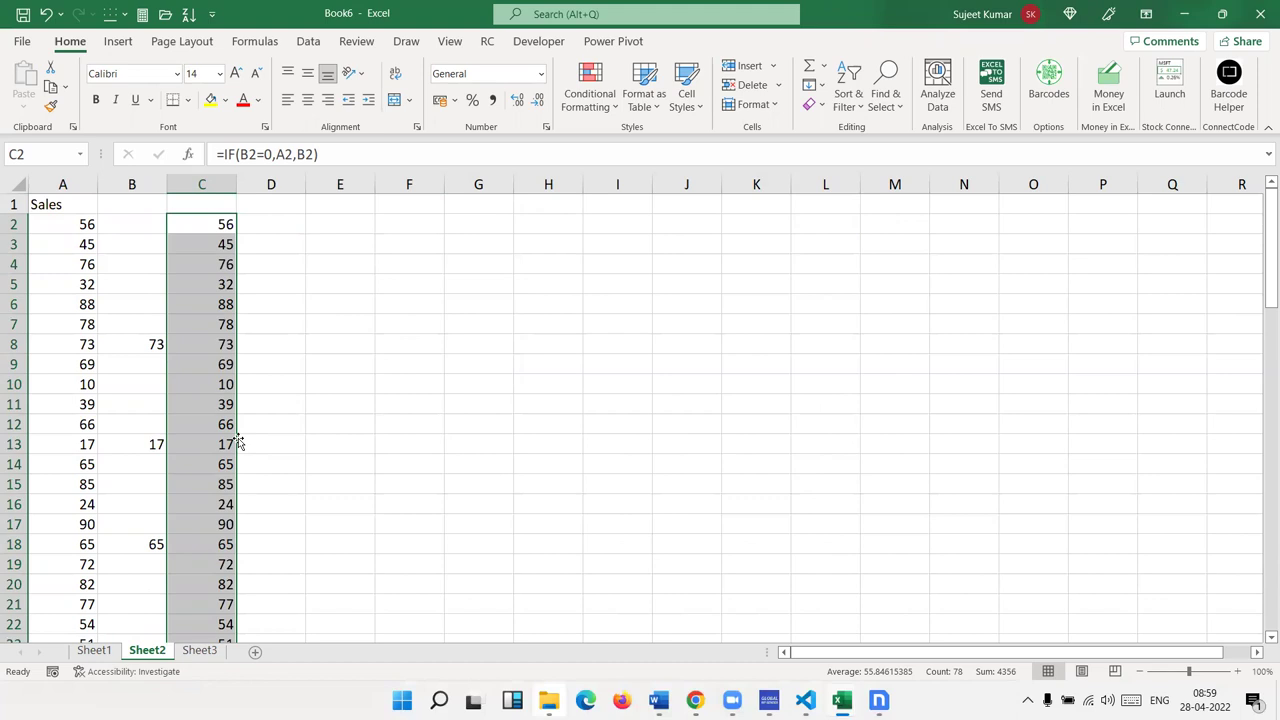
key(Delete)
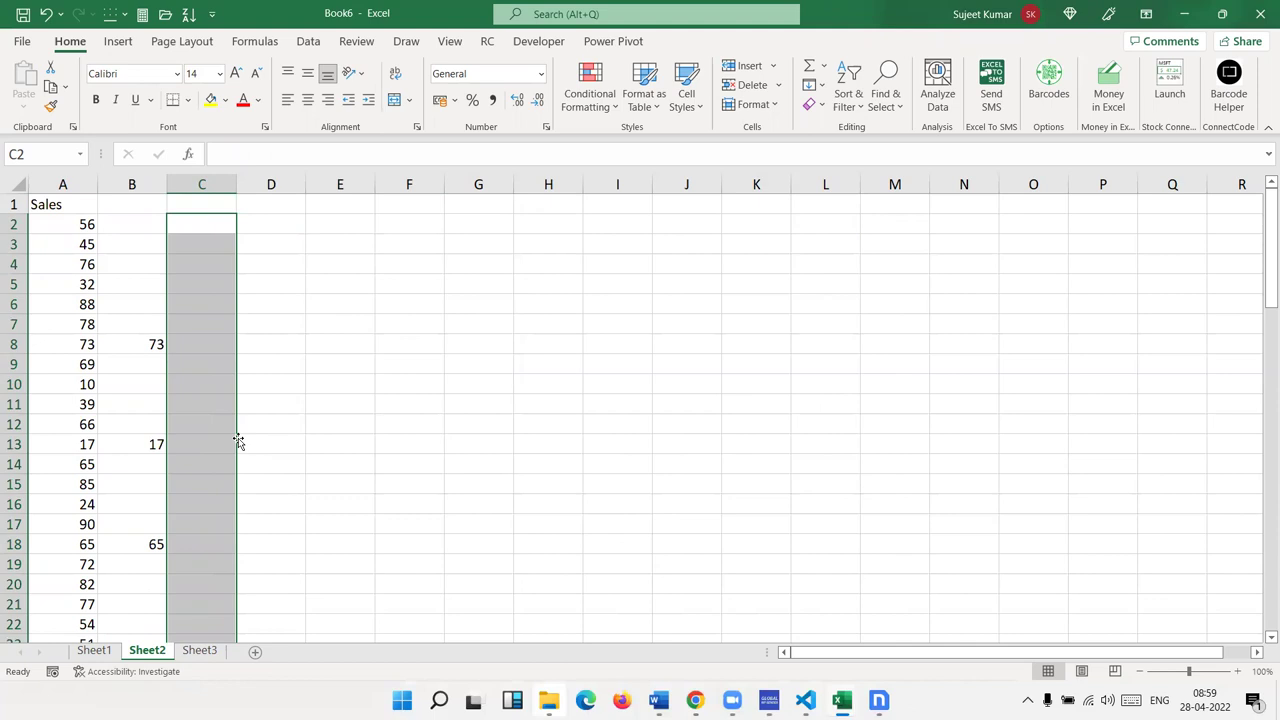
click(186, 279)
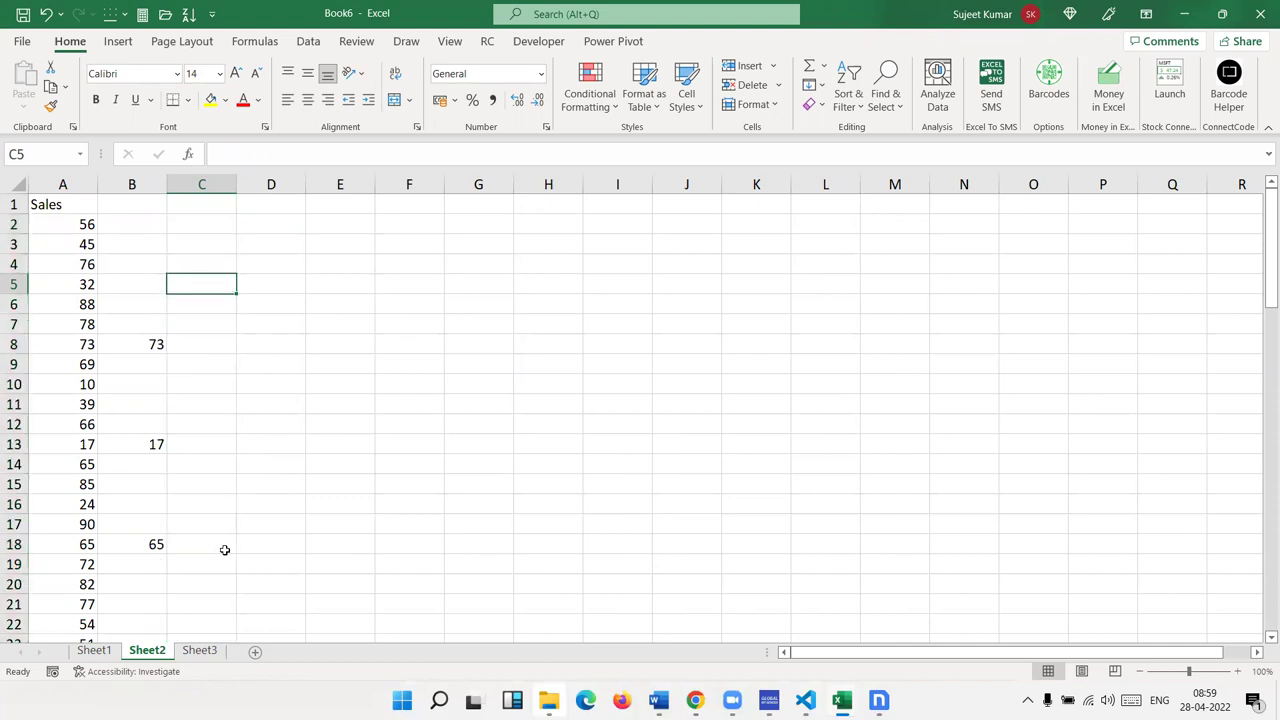
Copy the names in A1:A10 from Sheet1 into Sheet3 starting at A1
click(94, 650)
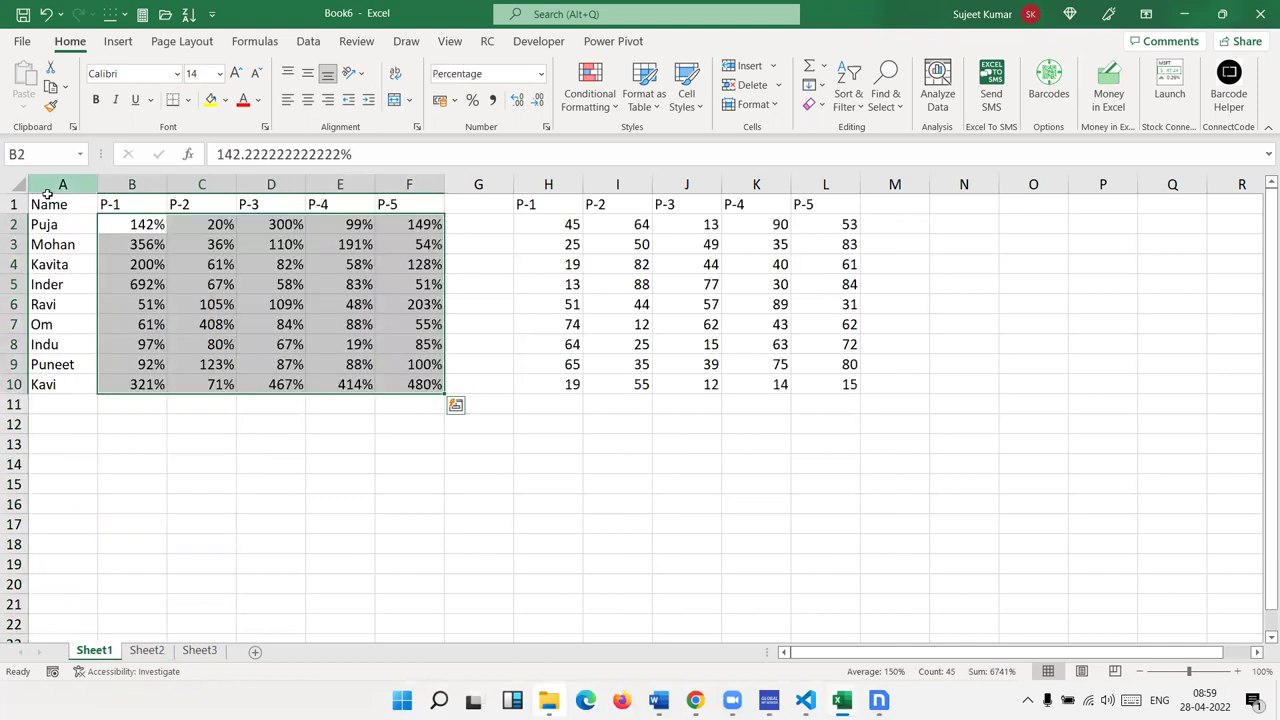
click(131, 184)
drag(49, 204, 55, 410)
key(ctrl+c)
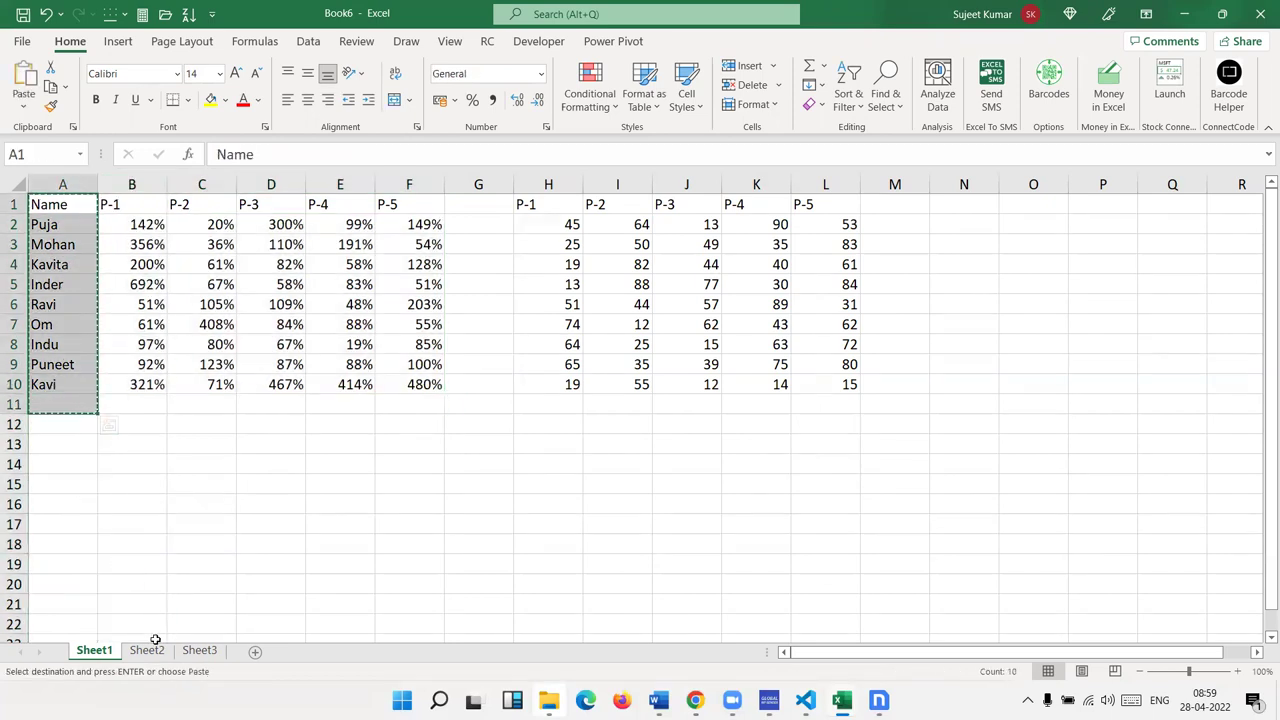
click(190, 650)
key(ctrl+v)
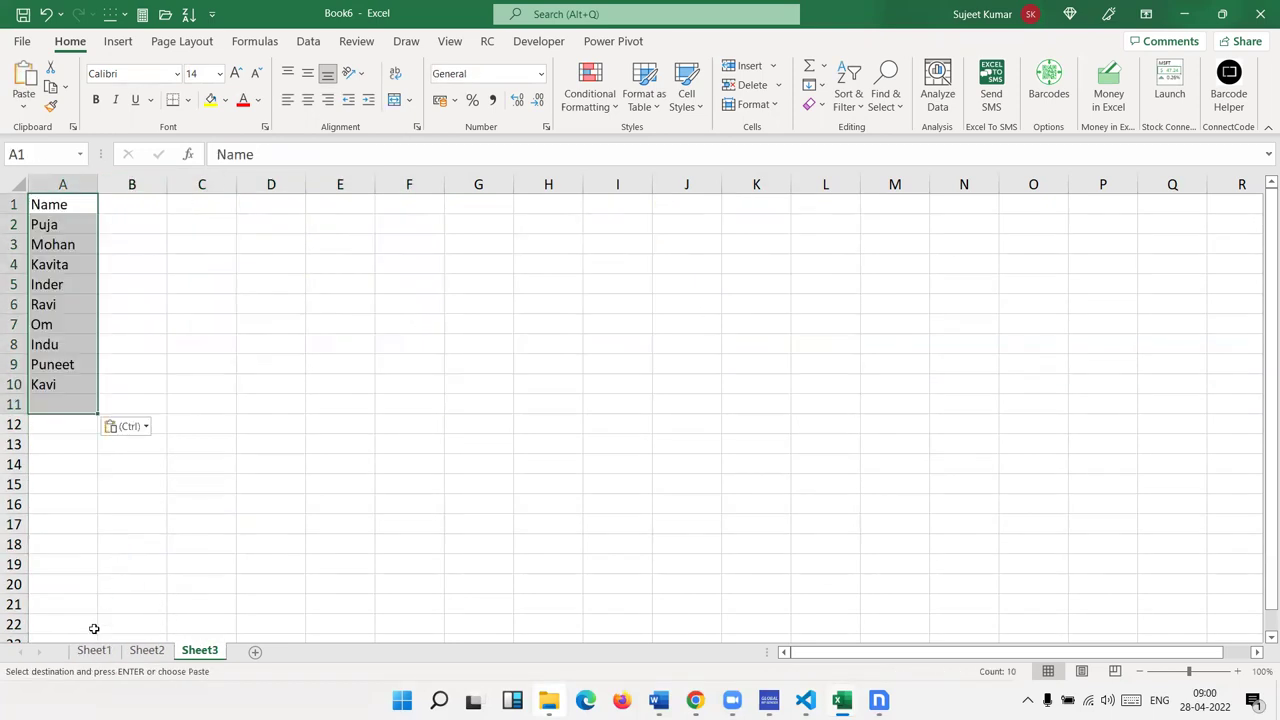
Copy the P-1 and P-2 scores H1:I10 to Sheet3 B1, then copy A1:C10
click(94, 650)
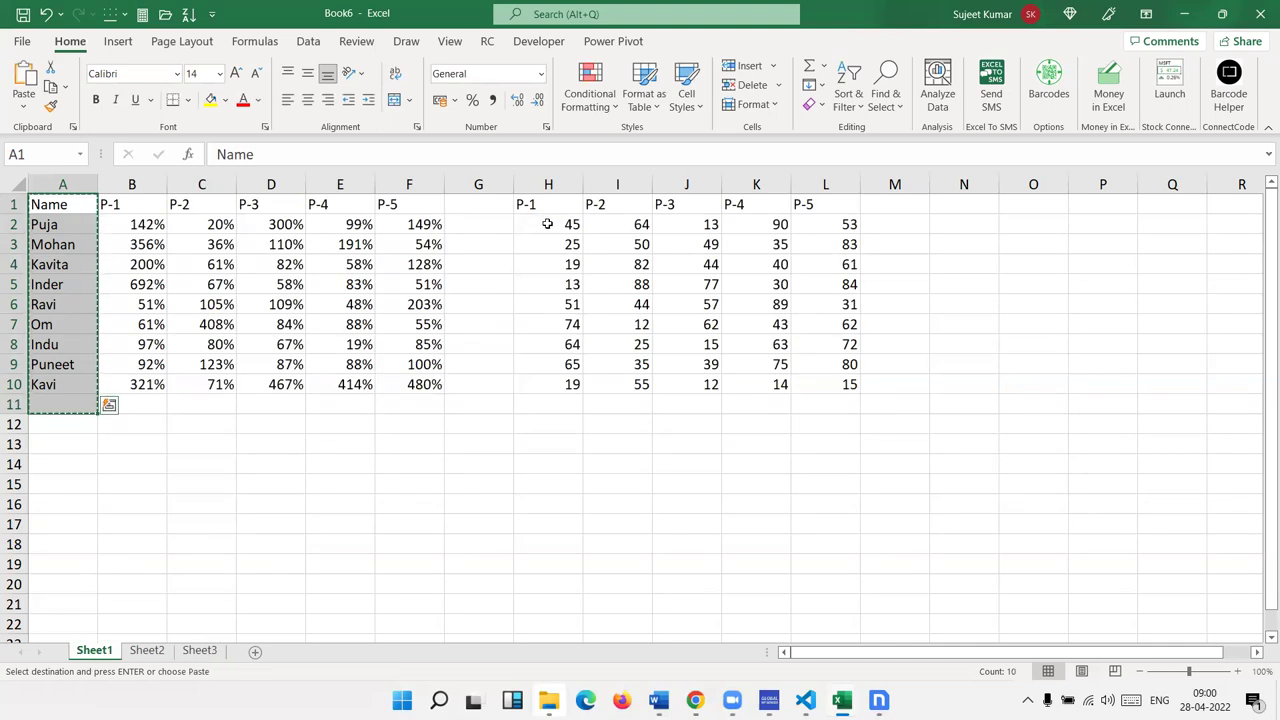
drag(543, 205, 635, 388)
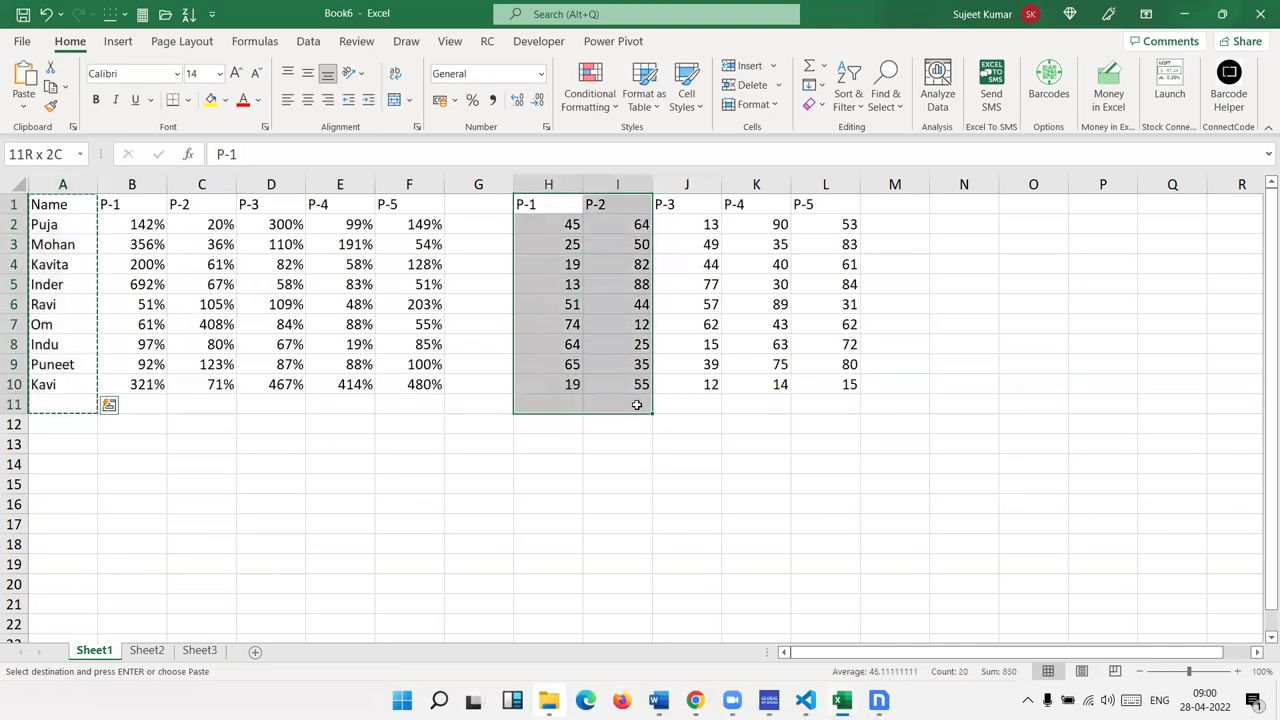
key(ctrl+c)
click(205, 650)
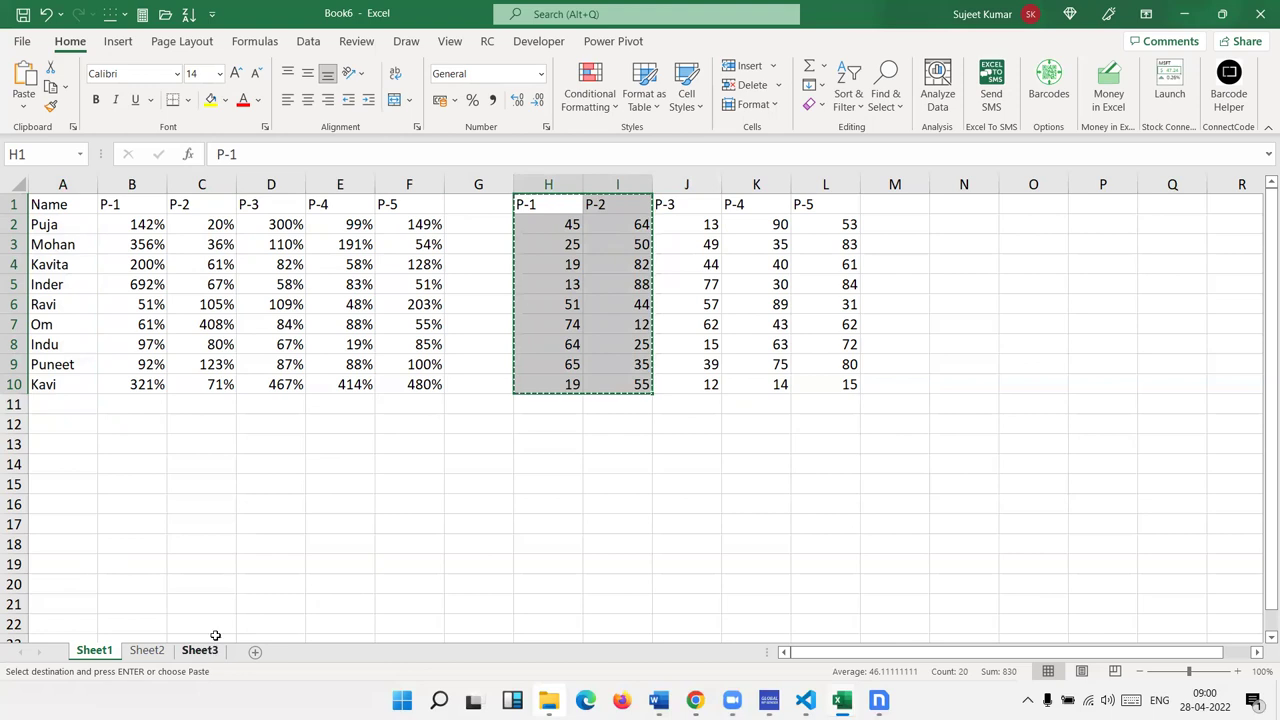
click(131, 206)
key(ctrl+v)
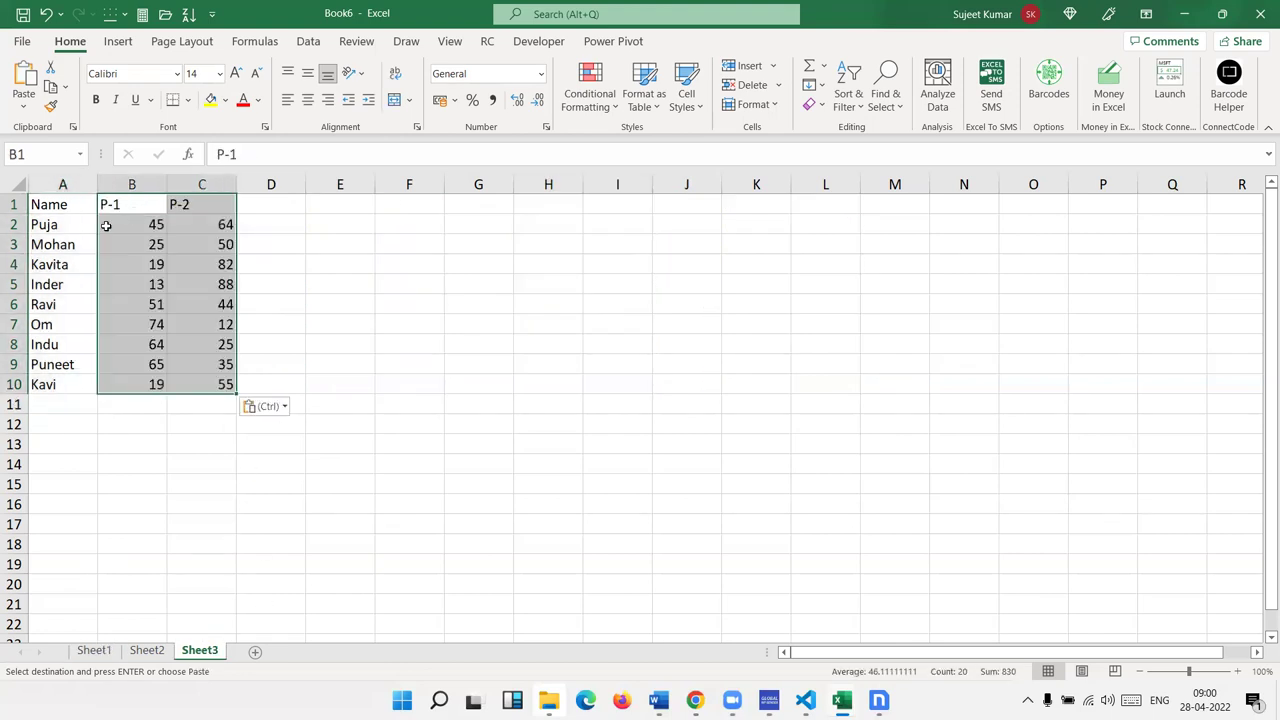
mouse_move(62, 205)
mouse_down()
mouse_move(205, 405)
mouse_move(36, 204)
mouse_up()
click(205, 405)
key(ctrl+c)
right_click(463, 240)
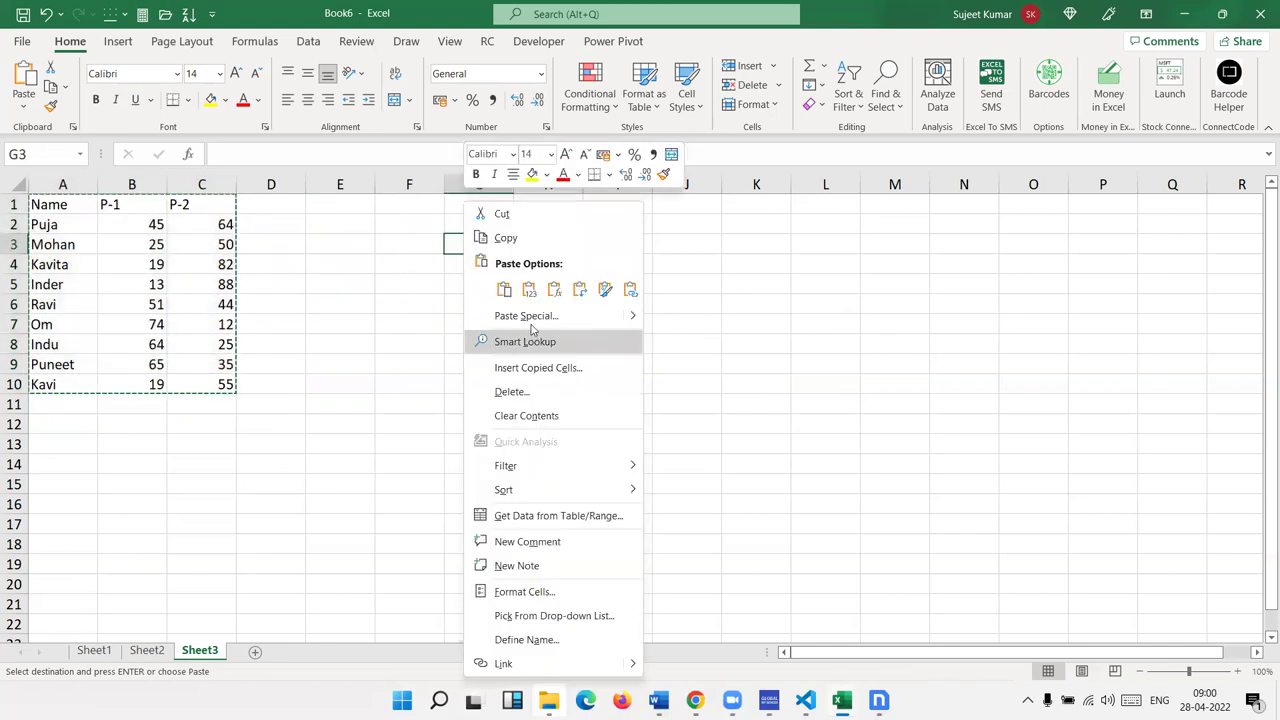
key(Escape)
key(ctrl+alt+v)
click(566, 402)
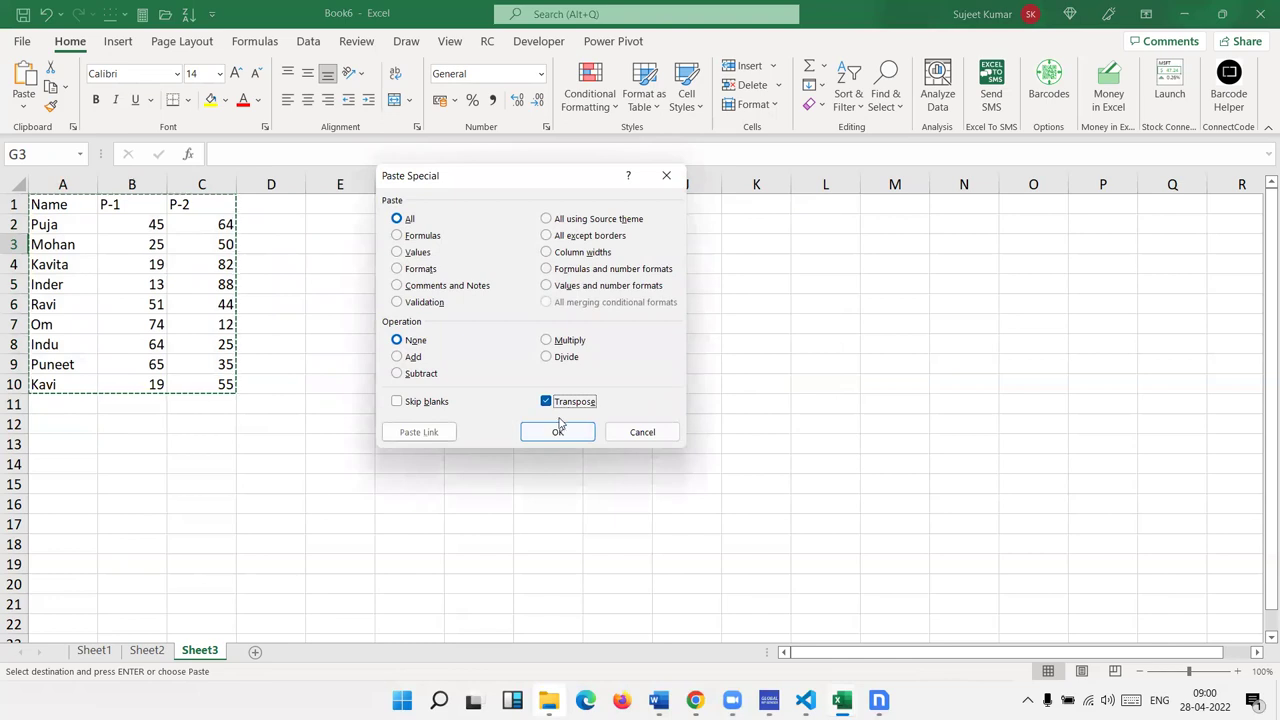
click(557, 431)
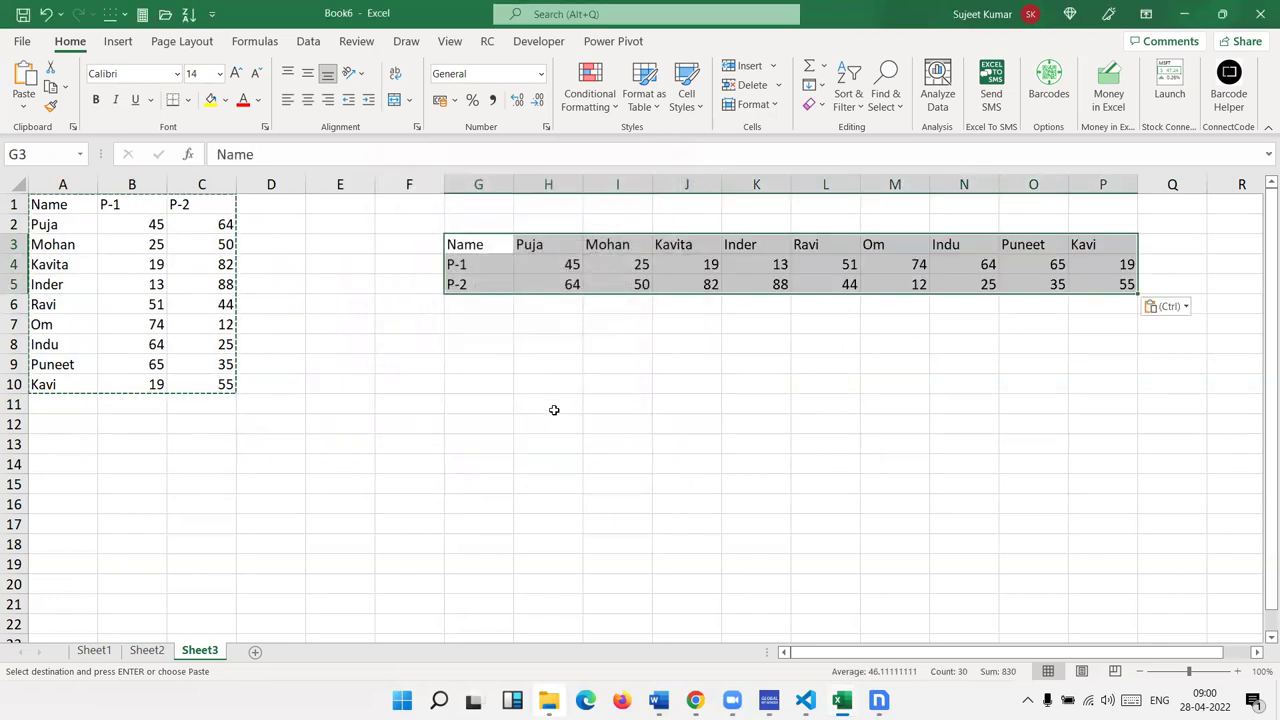
key(Delete)
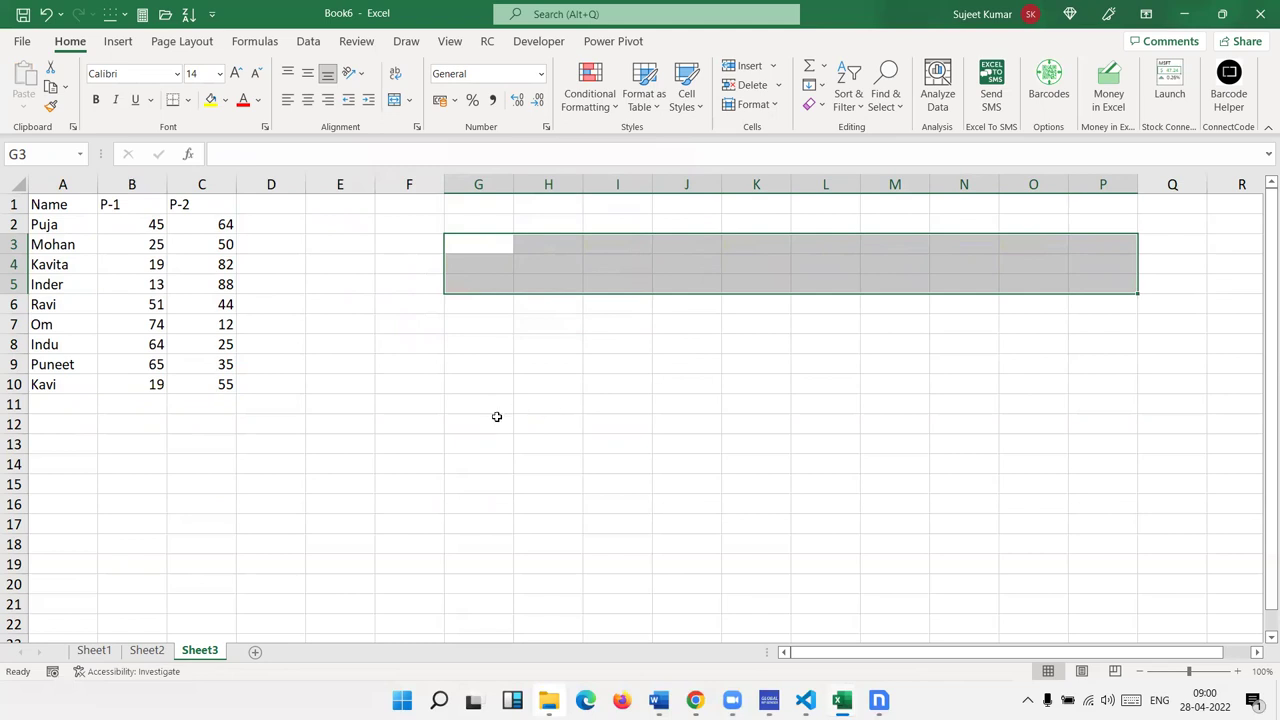
Select the Name and percentage table A1:F10 on Sheet1
click(94, 650)
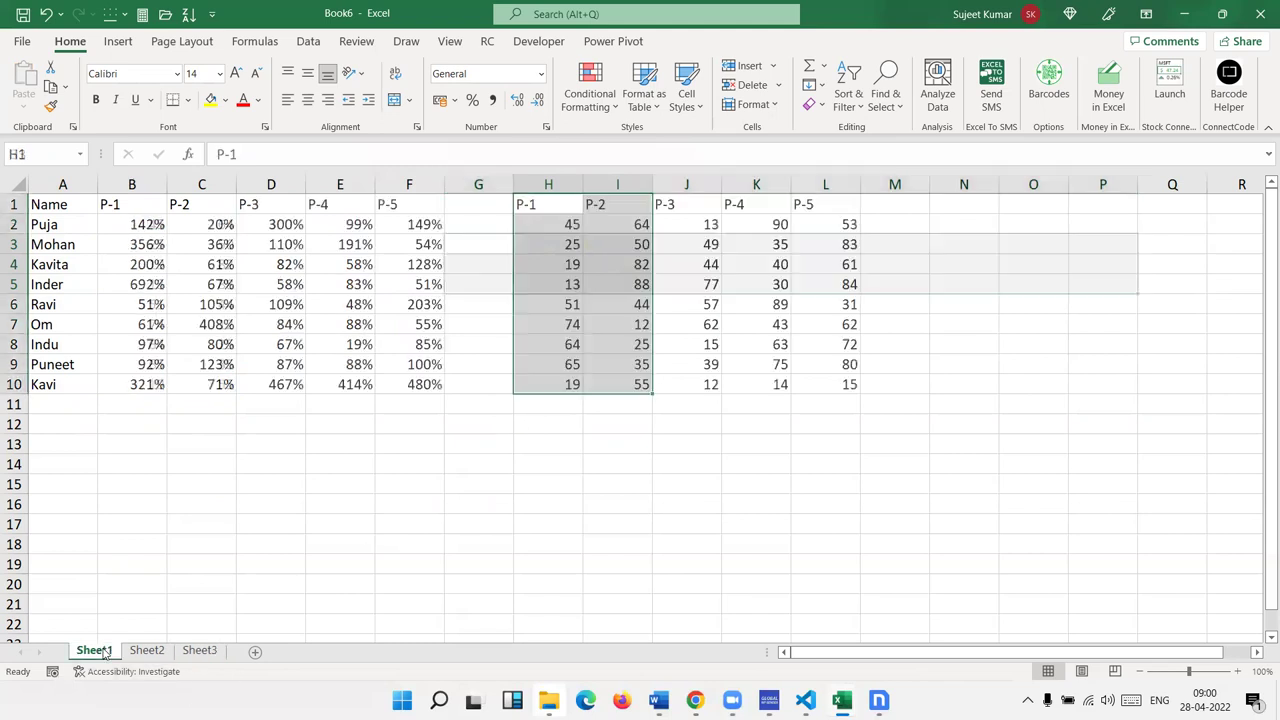
click(396, 482)
drag(59, 208, 440, 388)
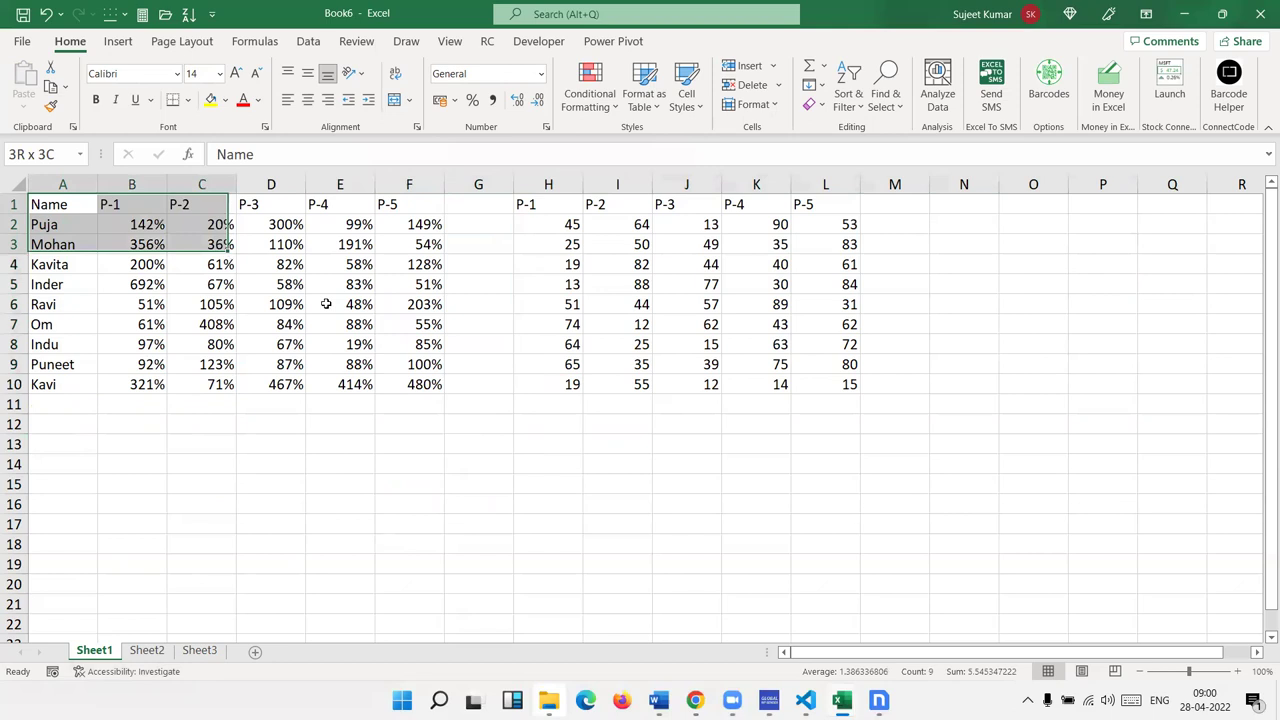
On Sheet3, enter =Sheet1!A1 in F1 and fill it across to K13
click(222, 652)
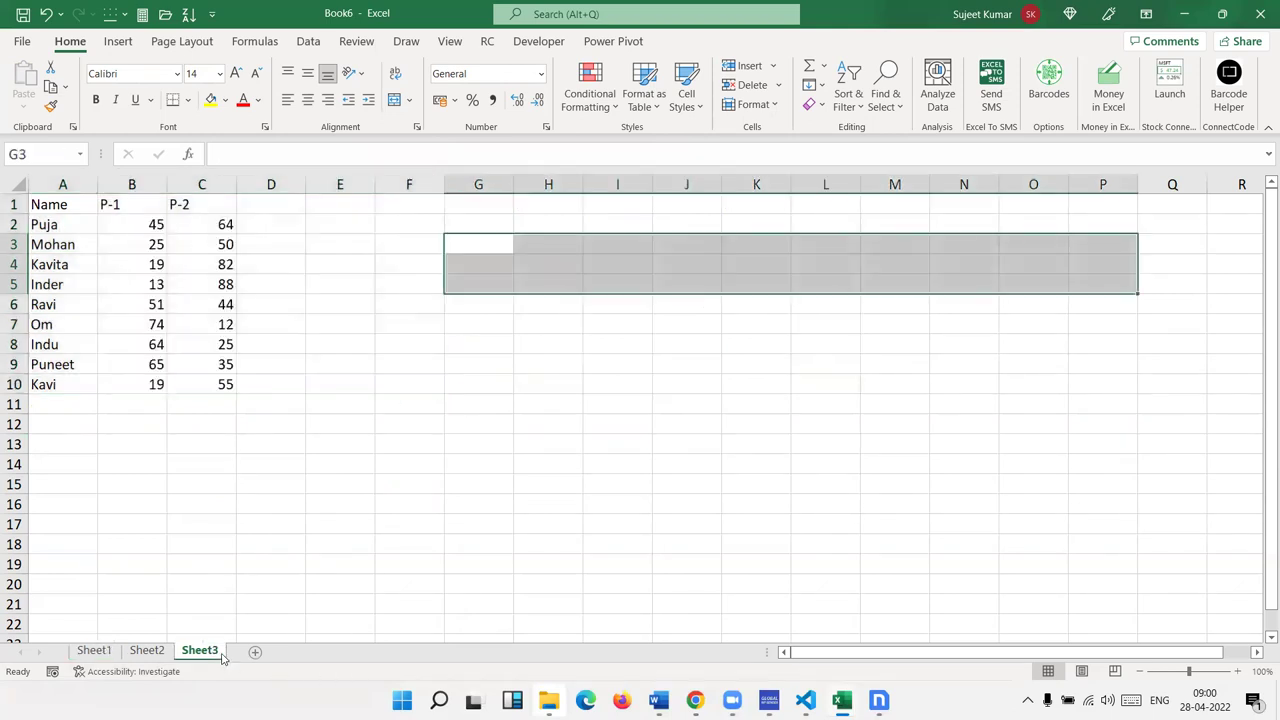
click(422, 203)
text(=)
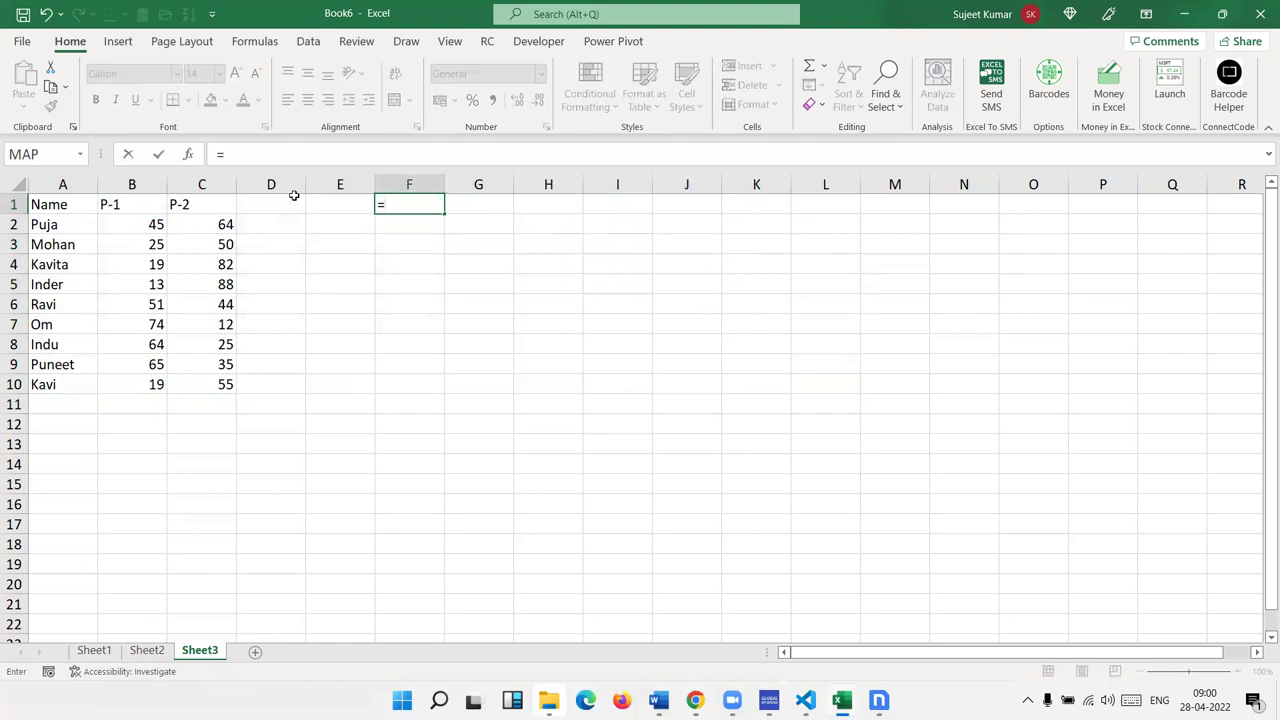
click(93, 651)
click(46, 207)
key(Return)
click(426, 208)
mouse_move(444, 214)
mouse_down()
mouse_move(804, 457)
mouse_move(805, 240)
mouse_move(785, 443)
mouse_up()
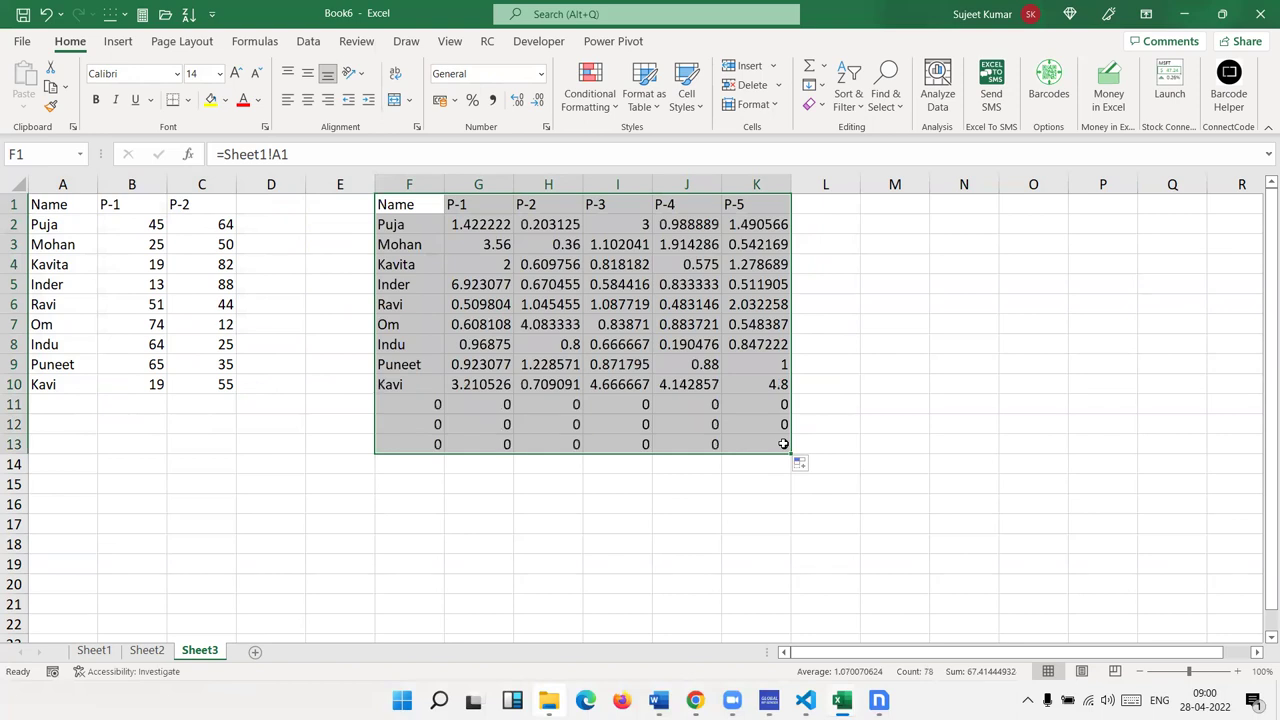
Select the linked block F1:K13 and clear it
click(434, 220)
drag(462, 205, 752, 449)
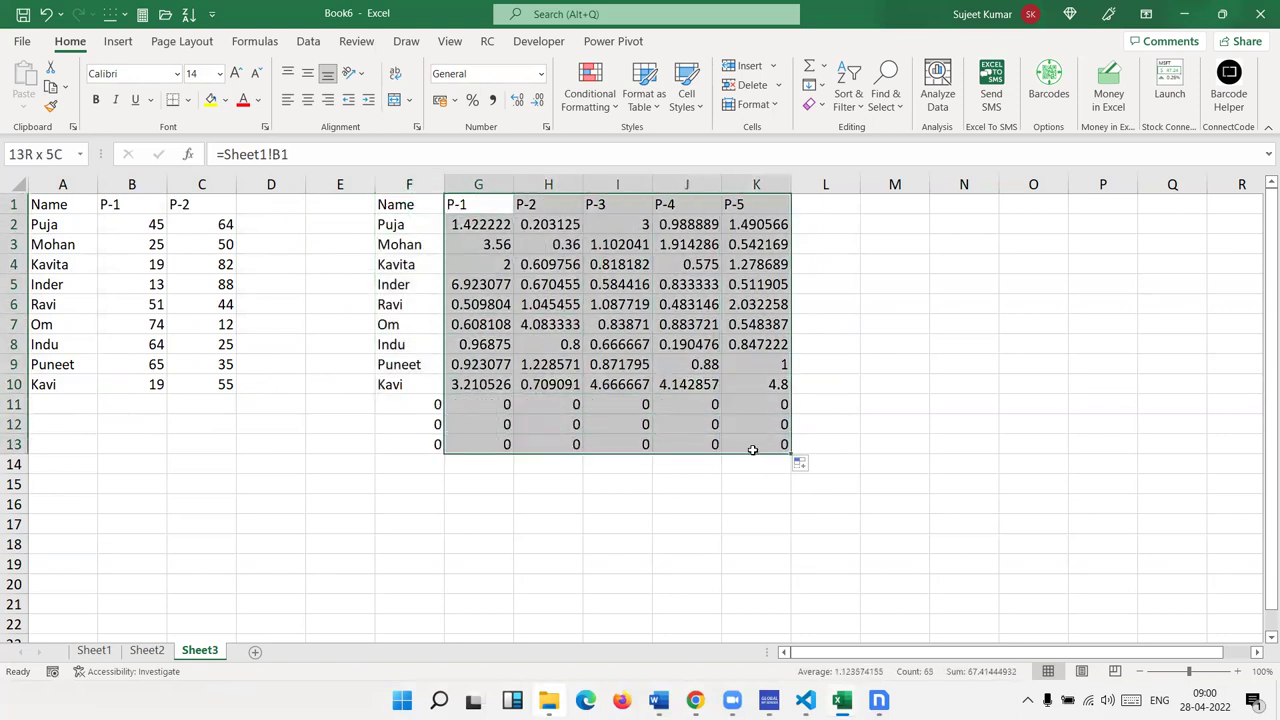
click(409, 206)
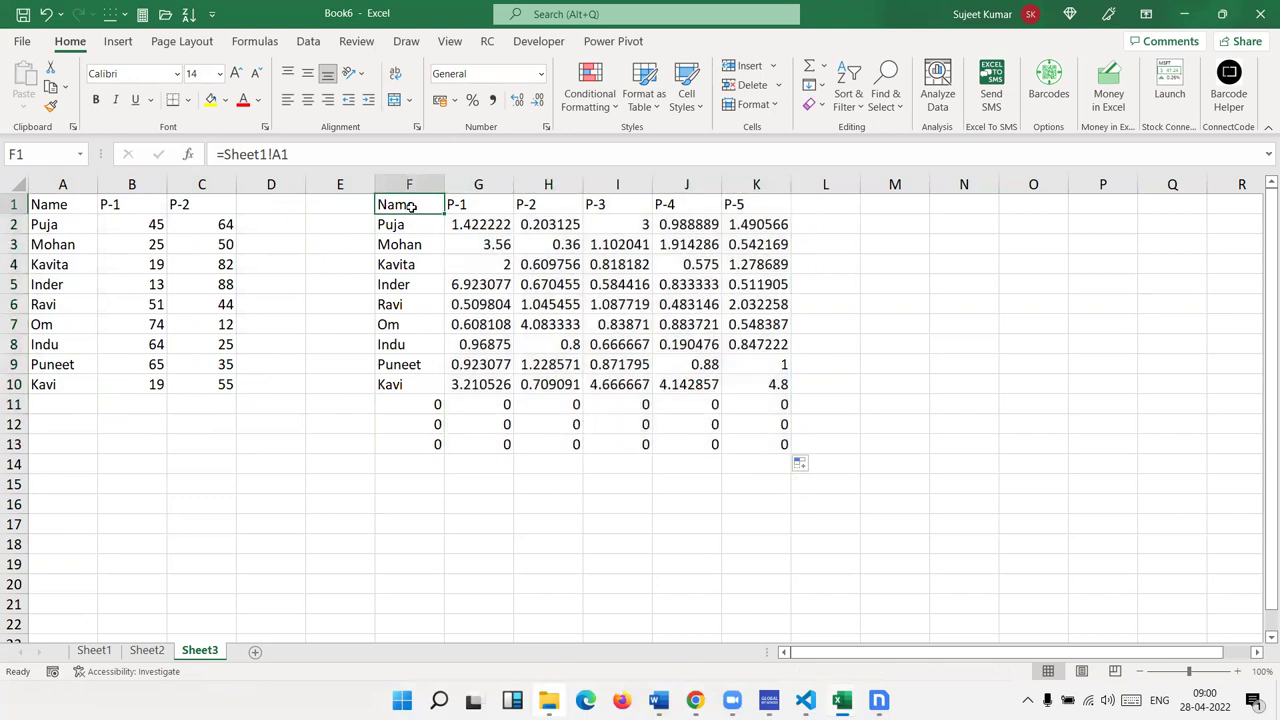
click(422, 227)
key(Up)
key(ctrl+shift+Right)
key(ctrl+shift+Down)
key(Delete)
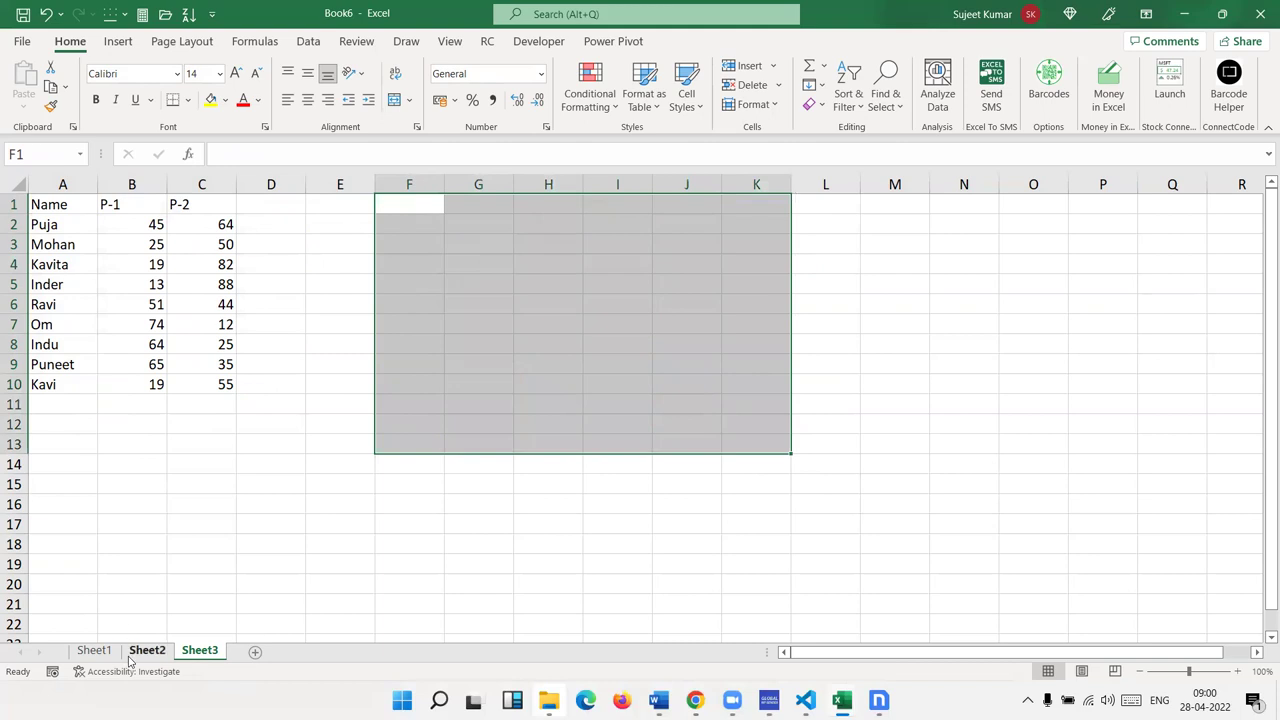
On Sheet1, select the names in A1:A10 together with the P-1 percentages
click(94, 650)
click(65, 228)
drag(62, 204, 85, 384)
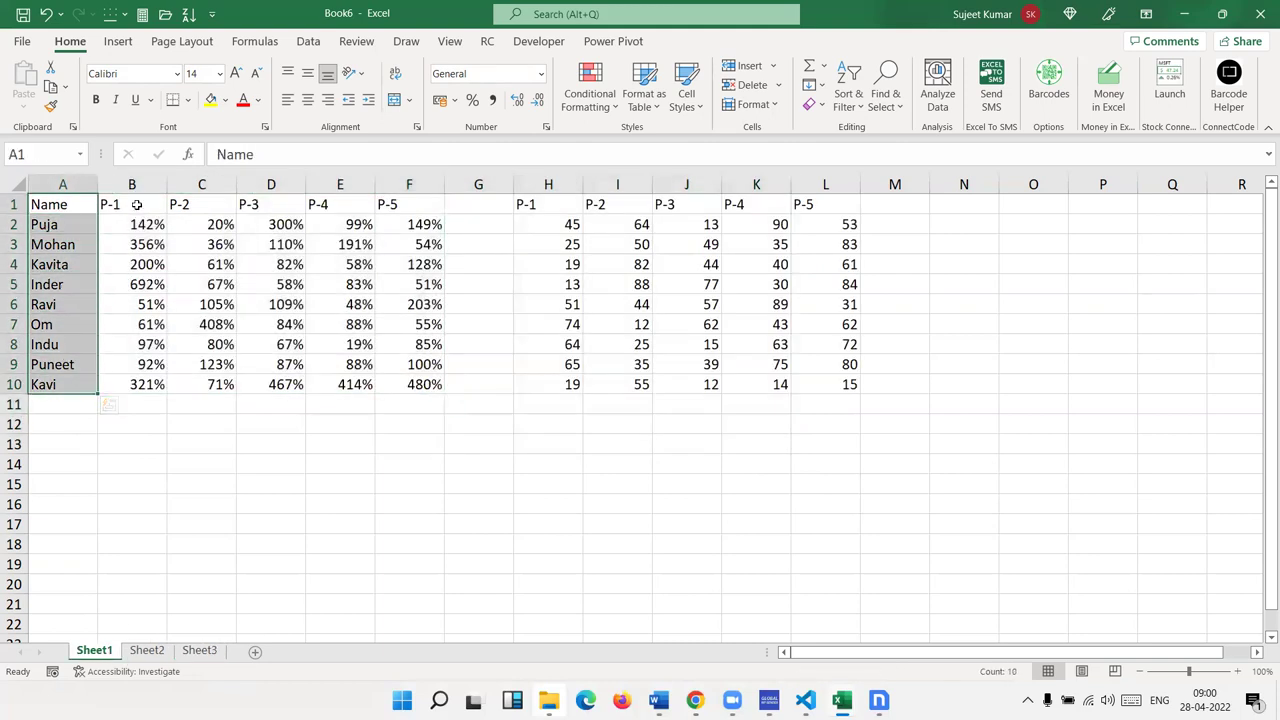
ctrl+drag(137, 204, 145, 378)
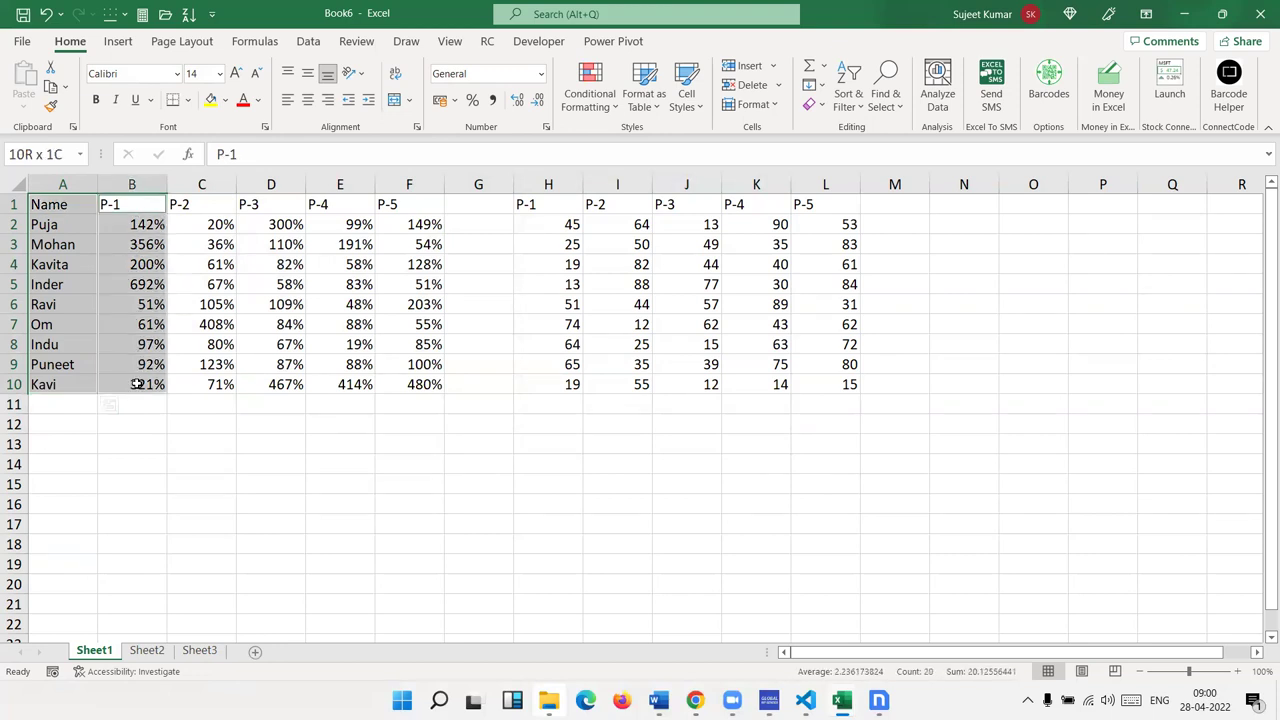
Copy Sheet1's A1:A10, H1:H10, B1:B10, I1:I10 and C1:C10 as one multi-range selection
click(265, 304)
mouse_move(64, 208)
mouse_down()
mouse_move(65, 343)
mouse_move(49, 391)
mouse_up()
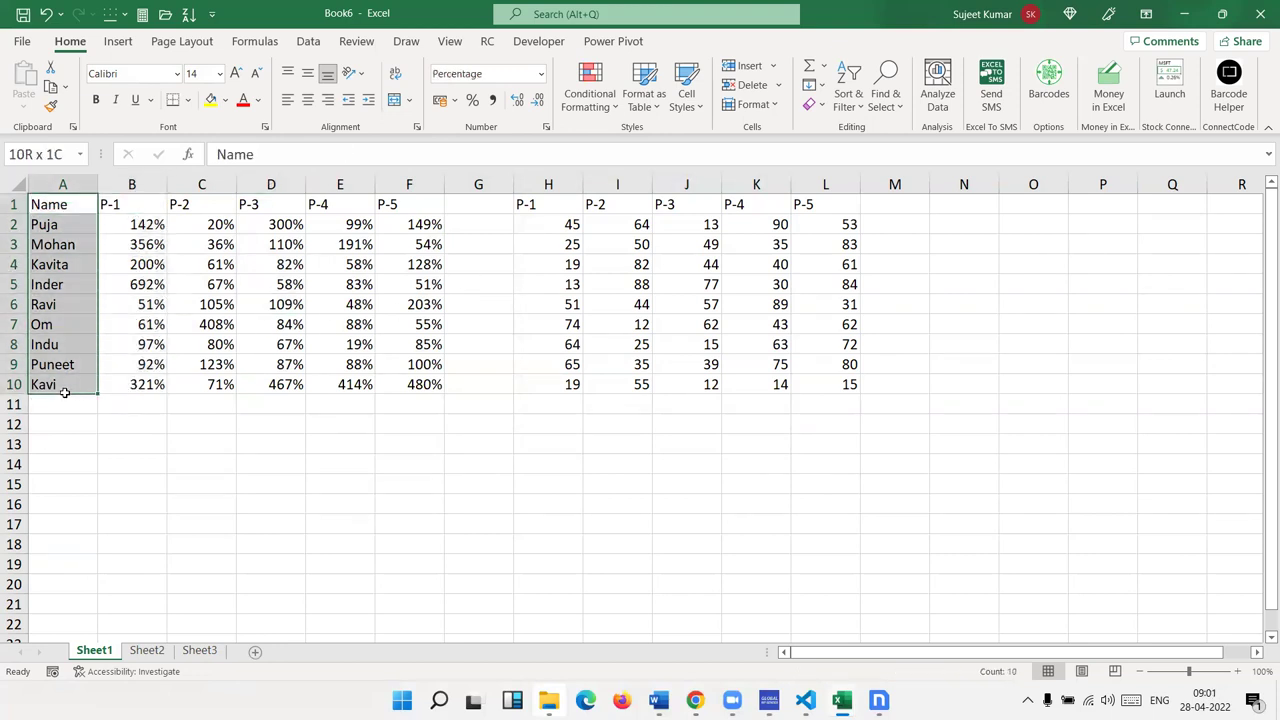
ctrl+click(528, 208)
ctrl+drag(540, 271, 551, 385)
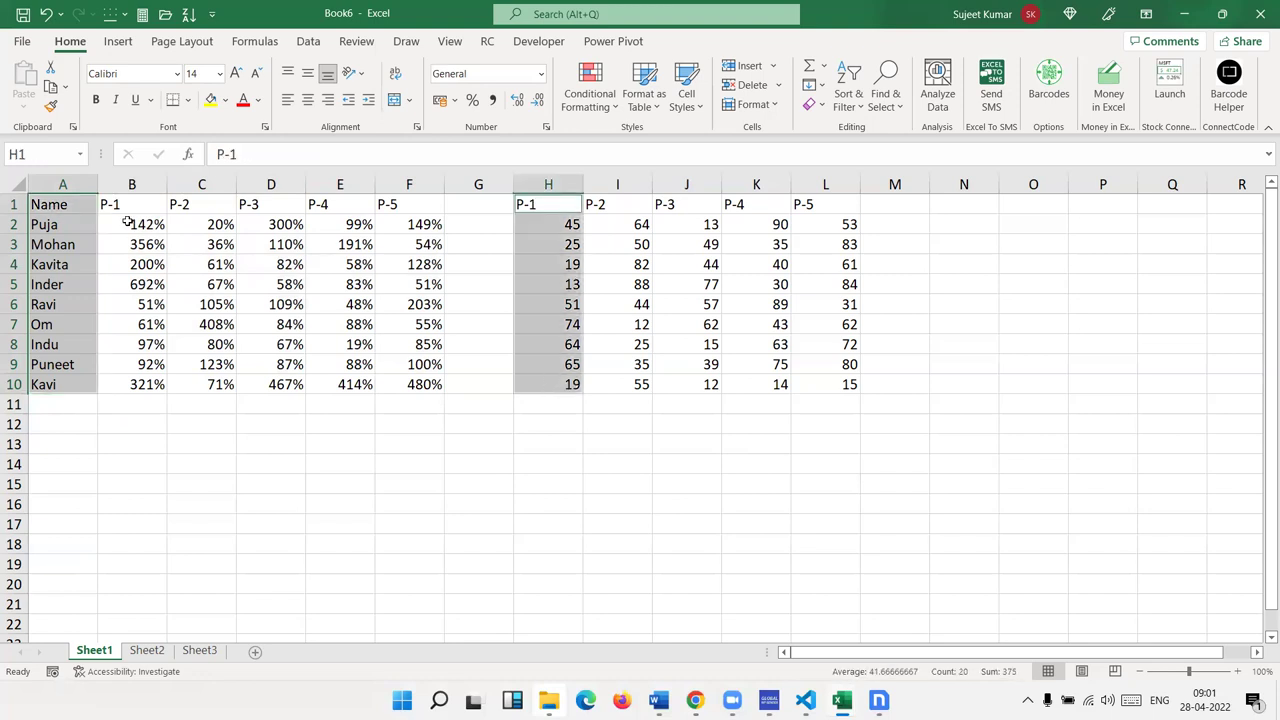
ctrl+drag(130, 209, 148, 384)
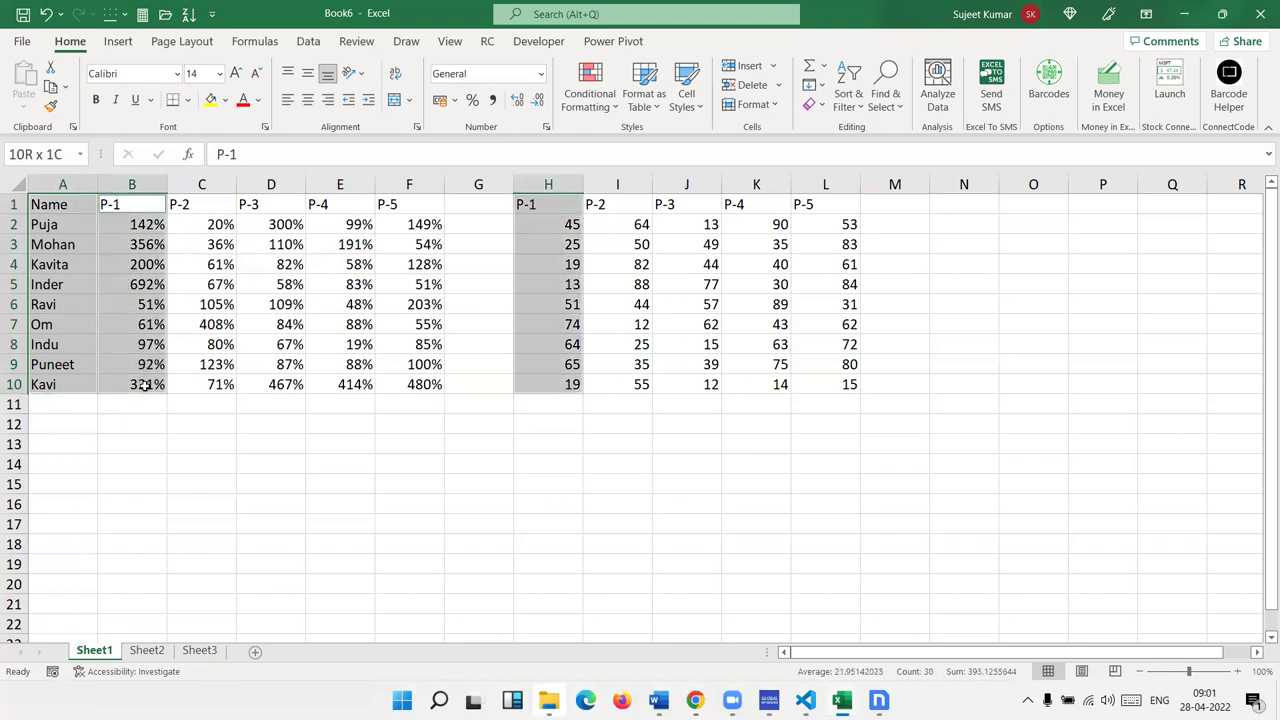
ctrl+drag(612, 205, 618, 385)
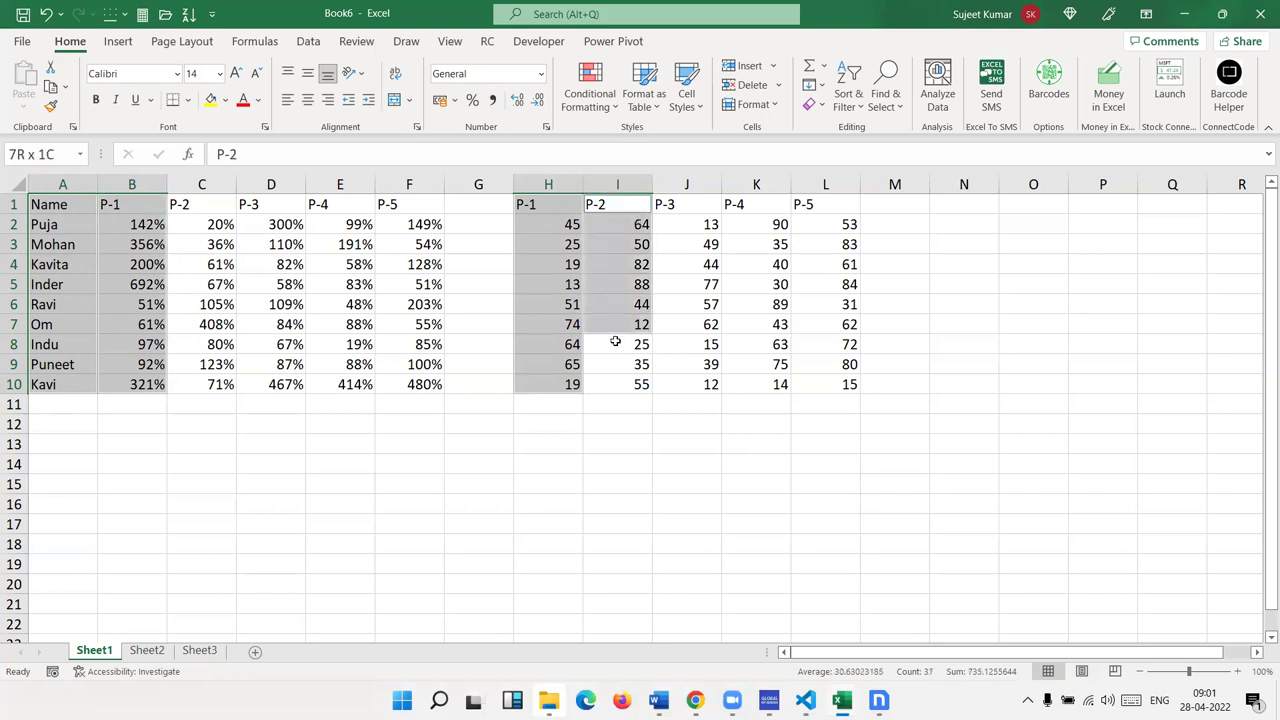
ctrl+drag(190, 199, 203, 378)
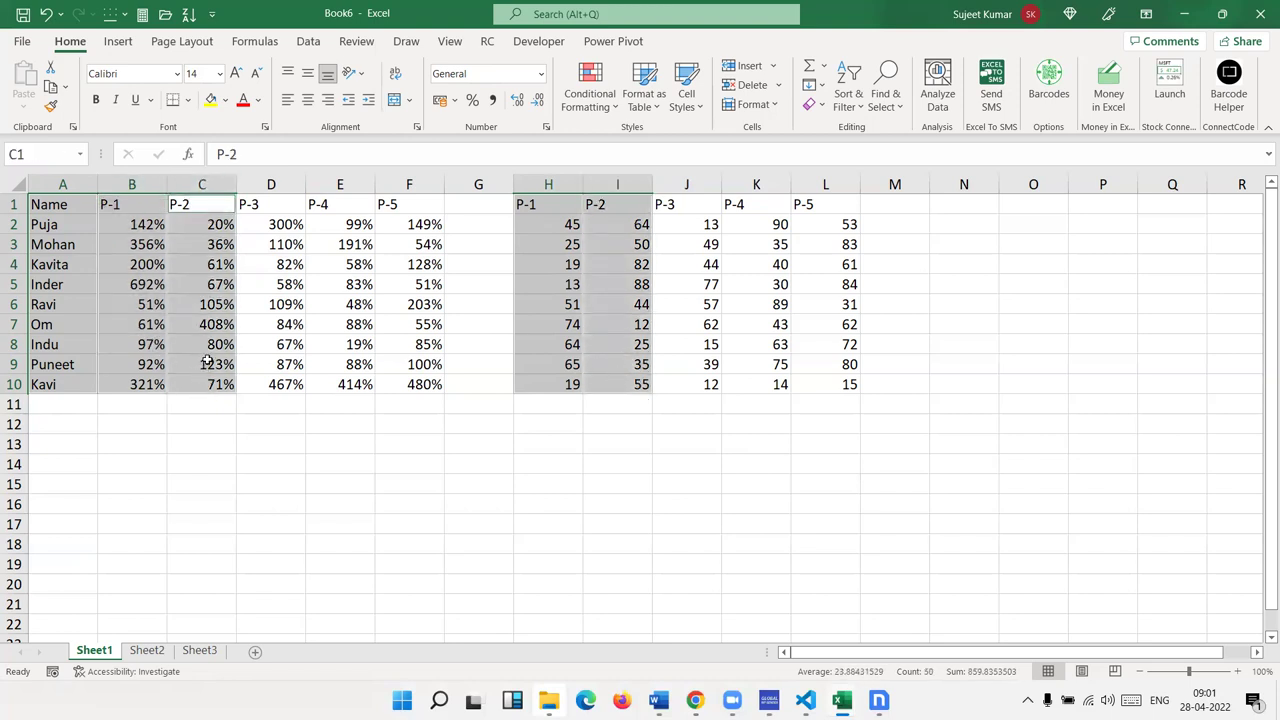
key(ctrl+c)
Paste the copied ranges into Sheet3 at F1 as links, then undo
click(217, 652)
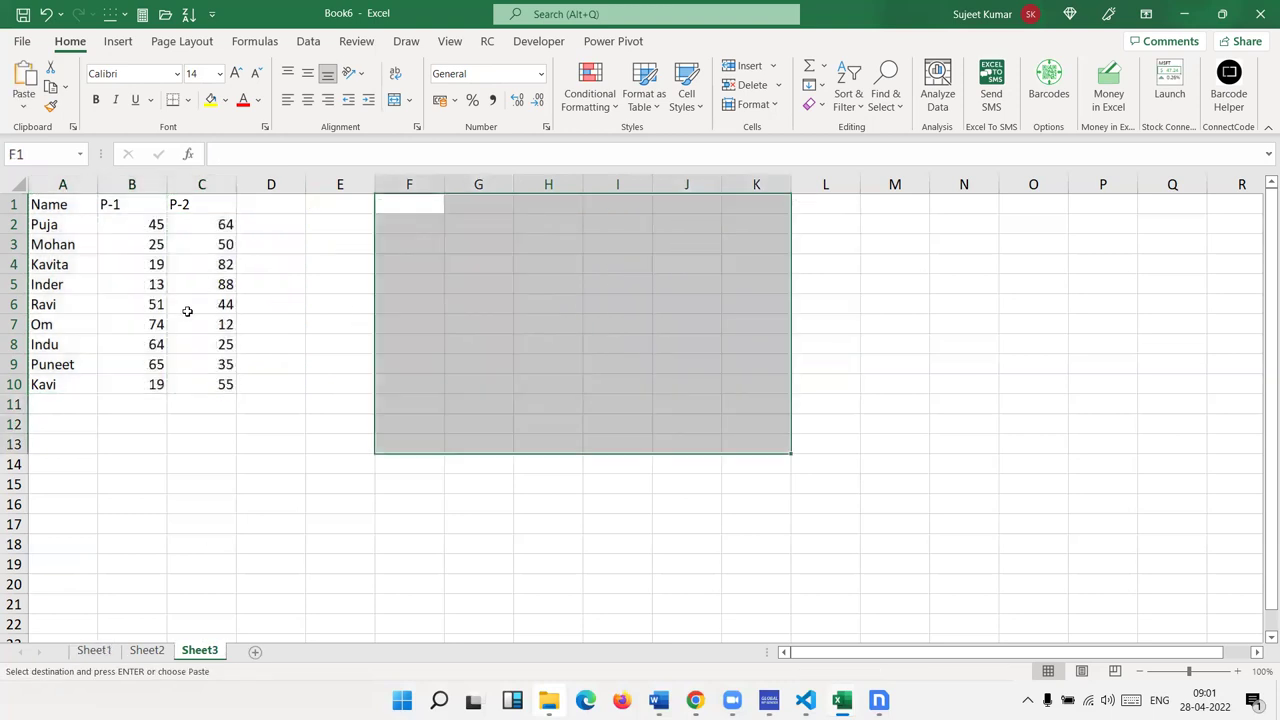
click(401, 201)
right_click(401, 201)
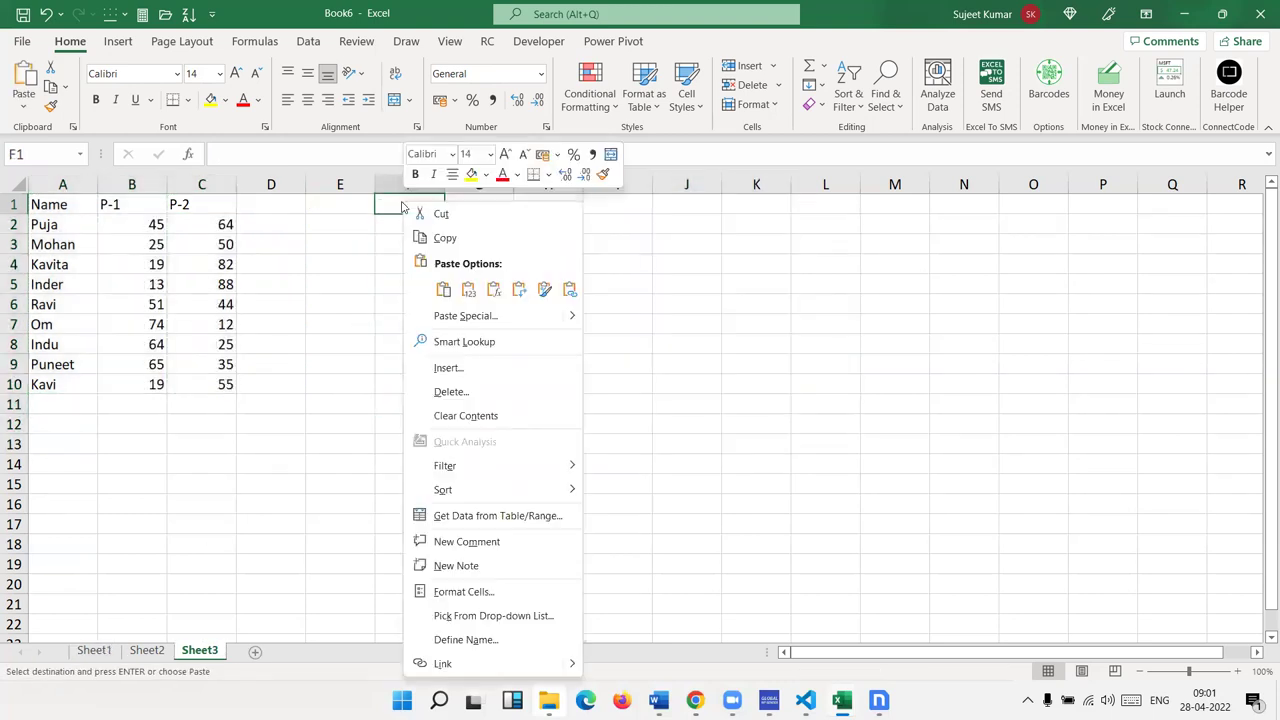
click(463, 314)
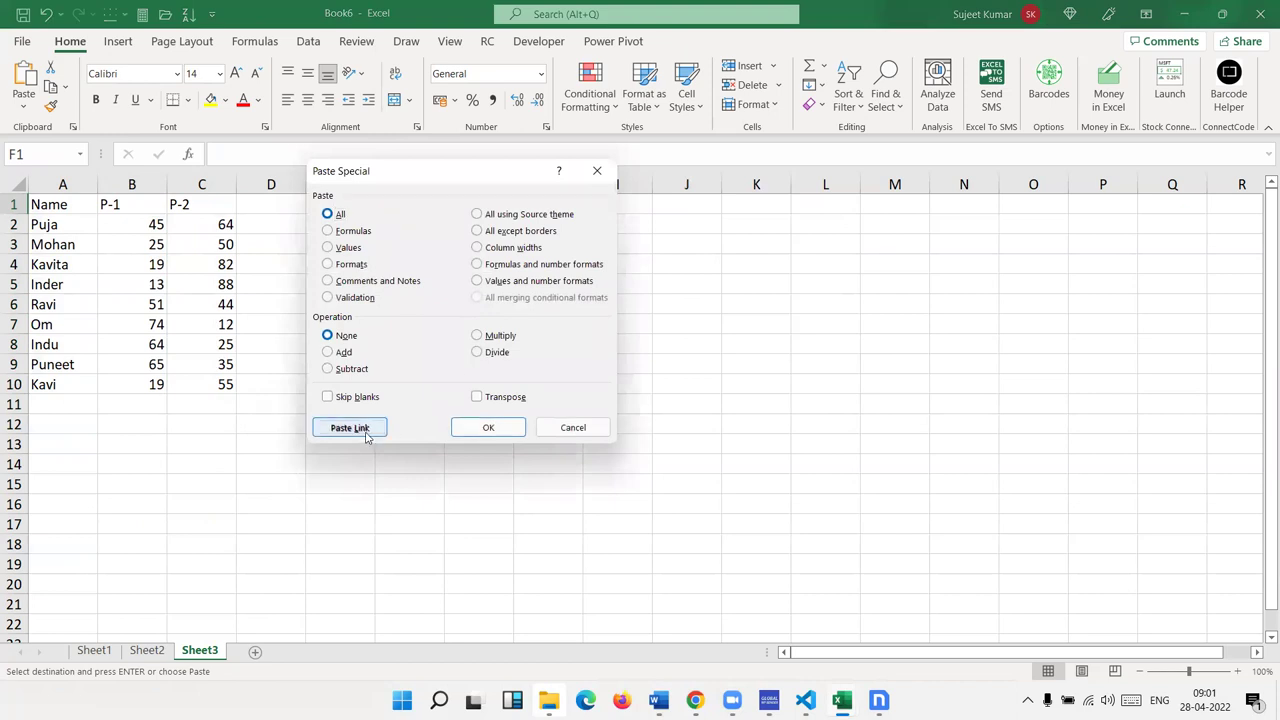
click(366, 430)
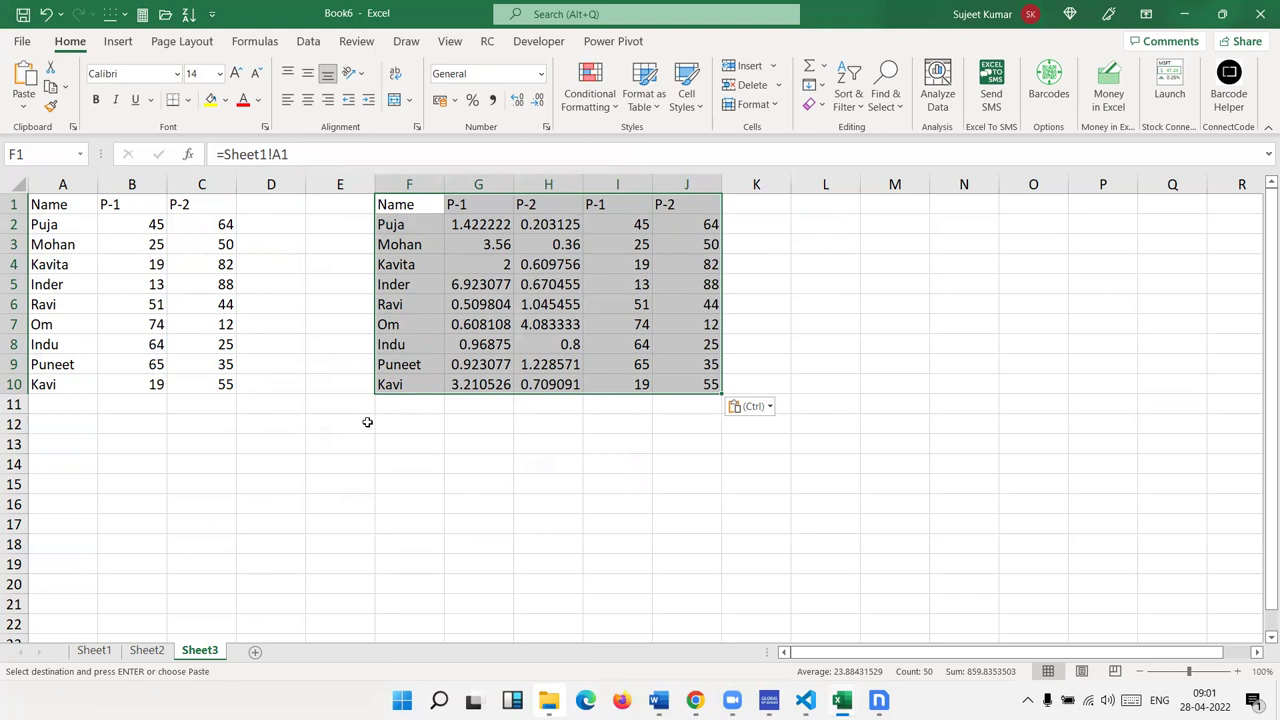
key(ctrl+z)
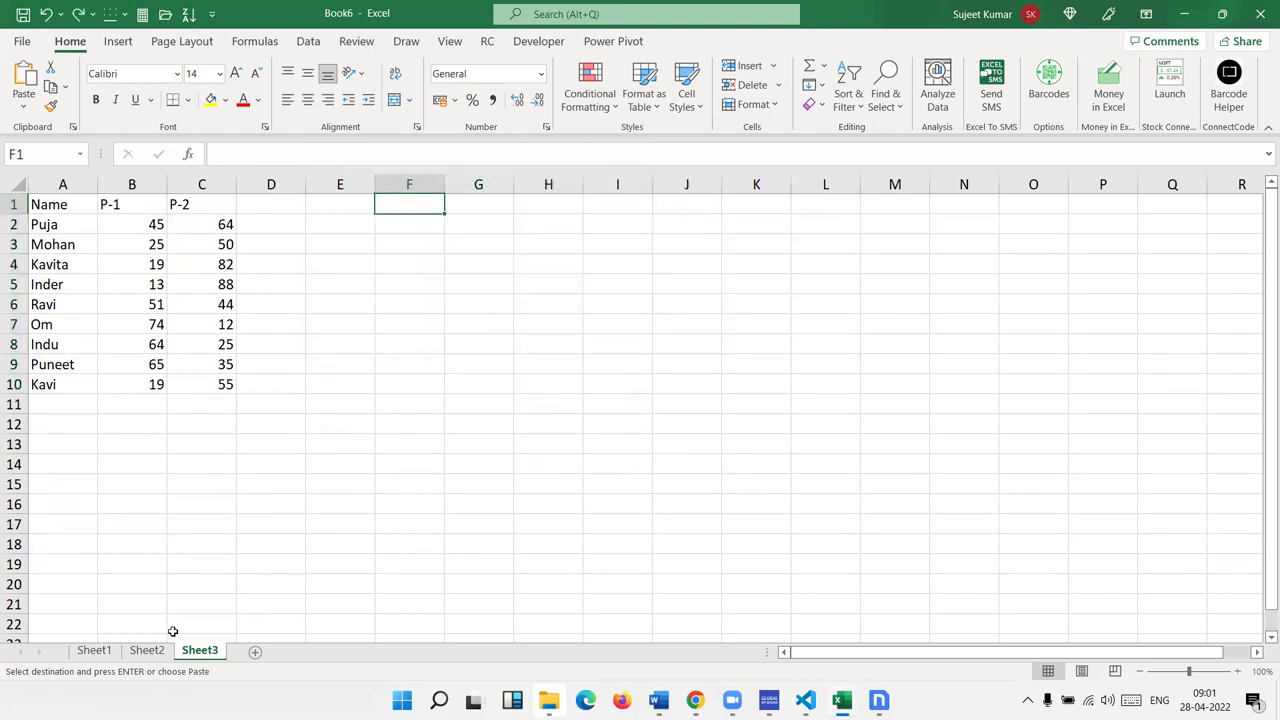
Copy Sheet1's names A1:A10 and paste them as links at Sheet3 F1
click(146, 651)
click(94, 651)
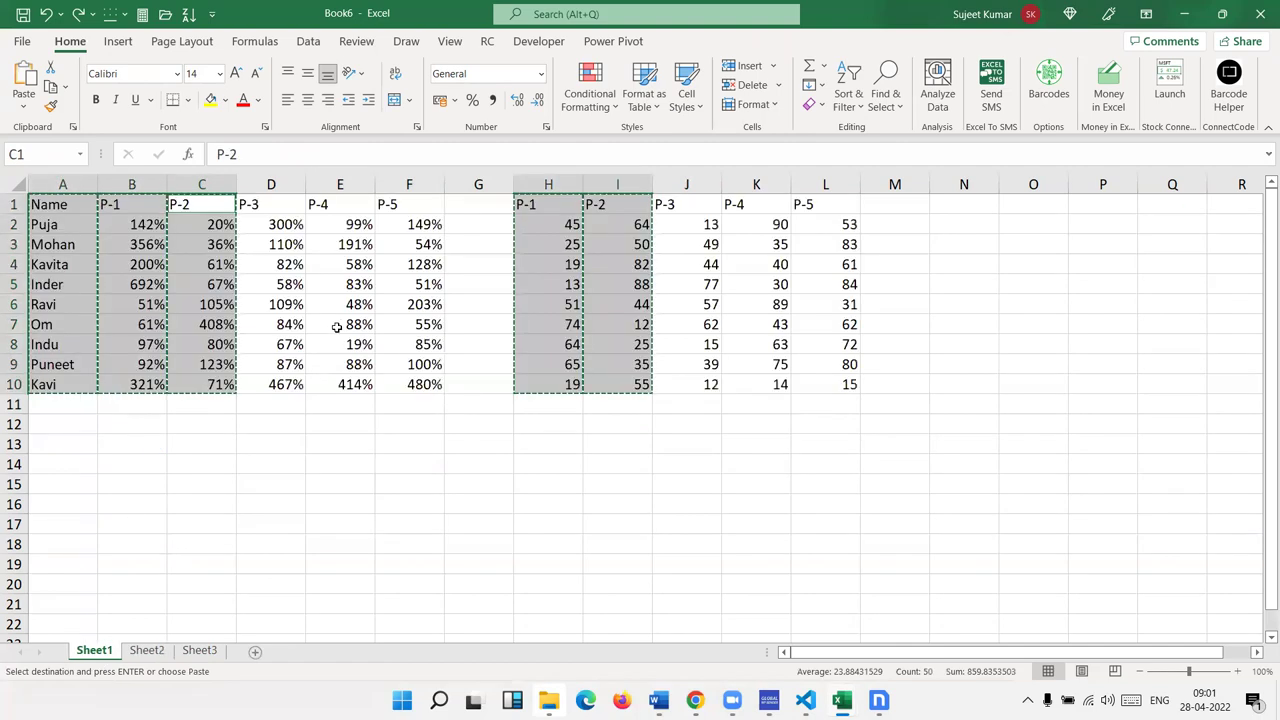
click(48, 204)
key(ctrl+shift+Down)
key(ctrl+c)
click(207, 650)
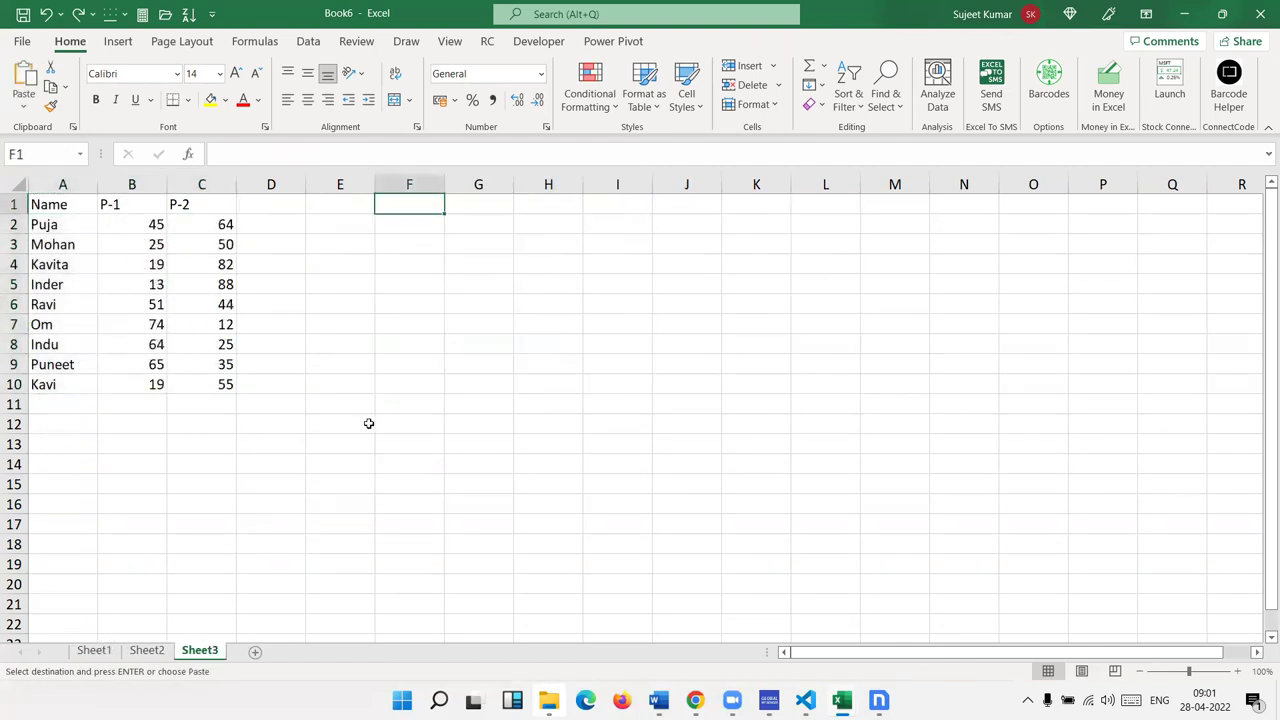
right_click(405, 205)
click(455, 316)
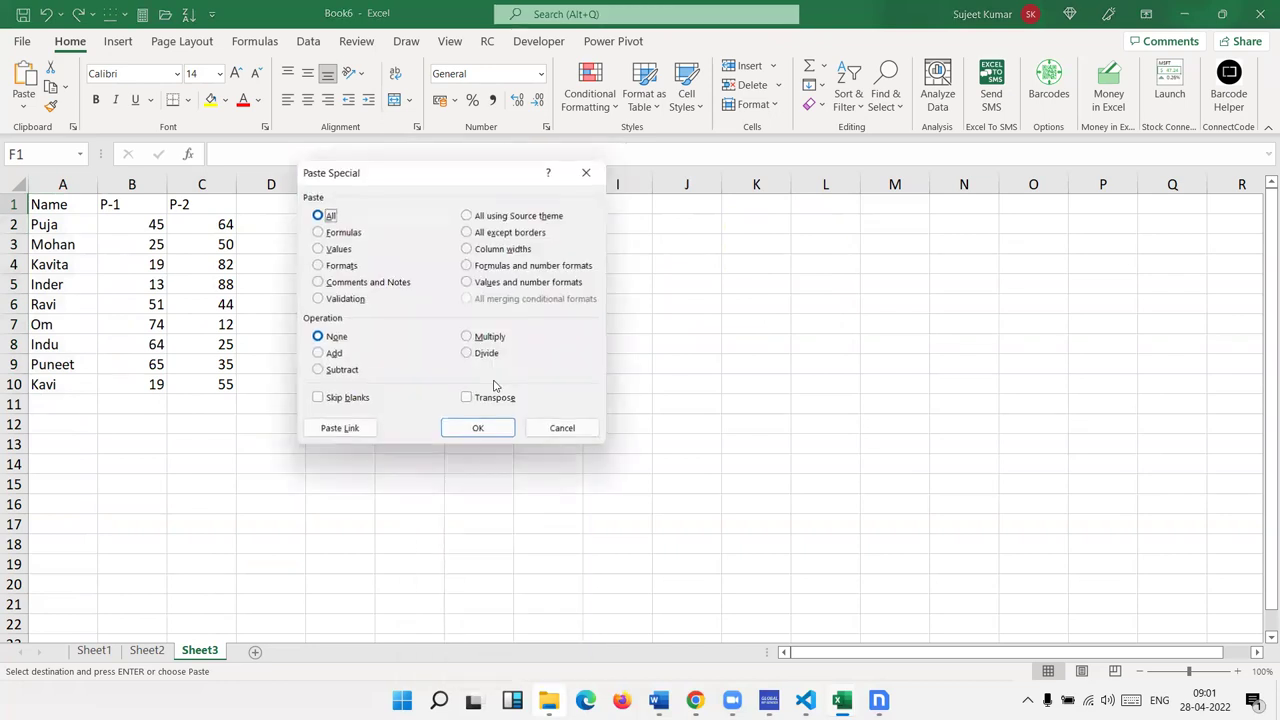
click(347, 429)
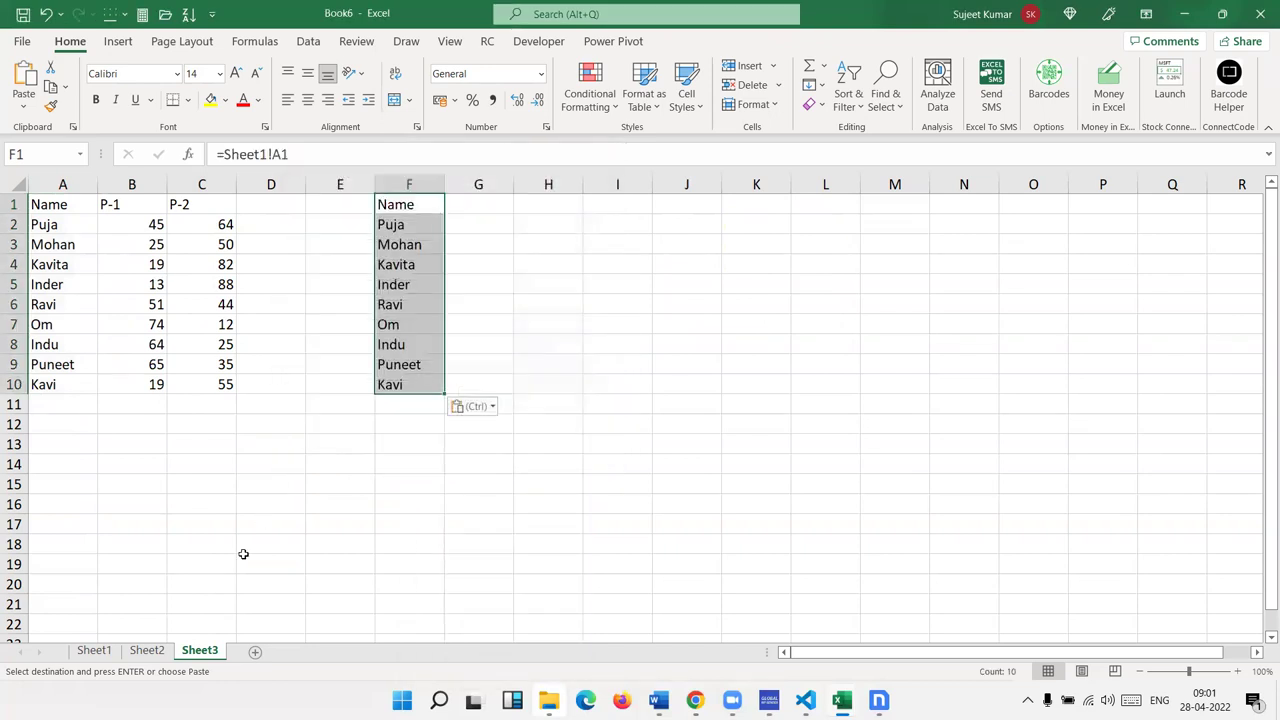
Copy Sheet1's P-1 scores H1:H10 and paste them as links at Sheet3 G1
click(105, 655)
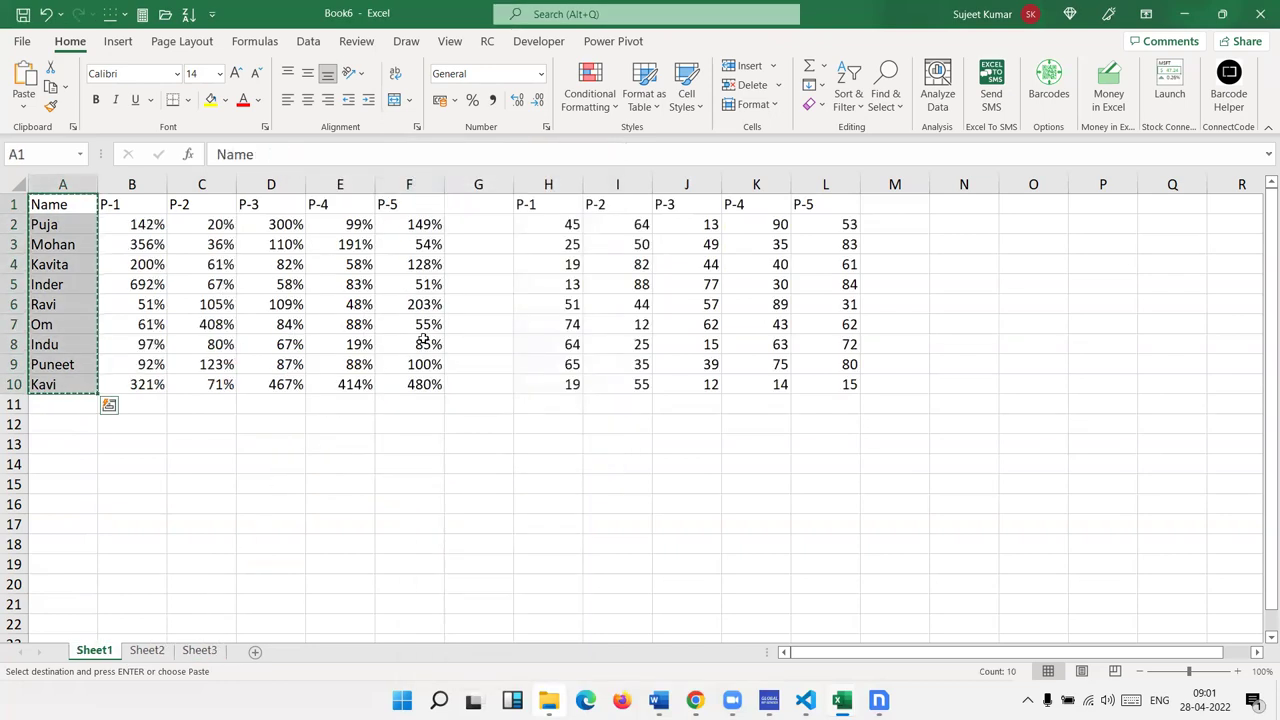
click(538, 204)
key(ctrl+shift+Down)
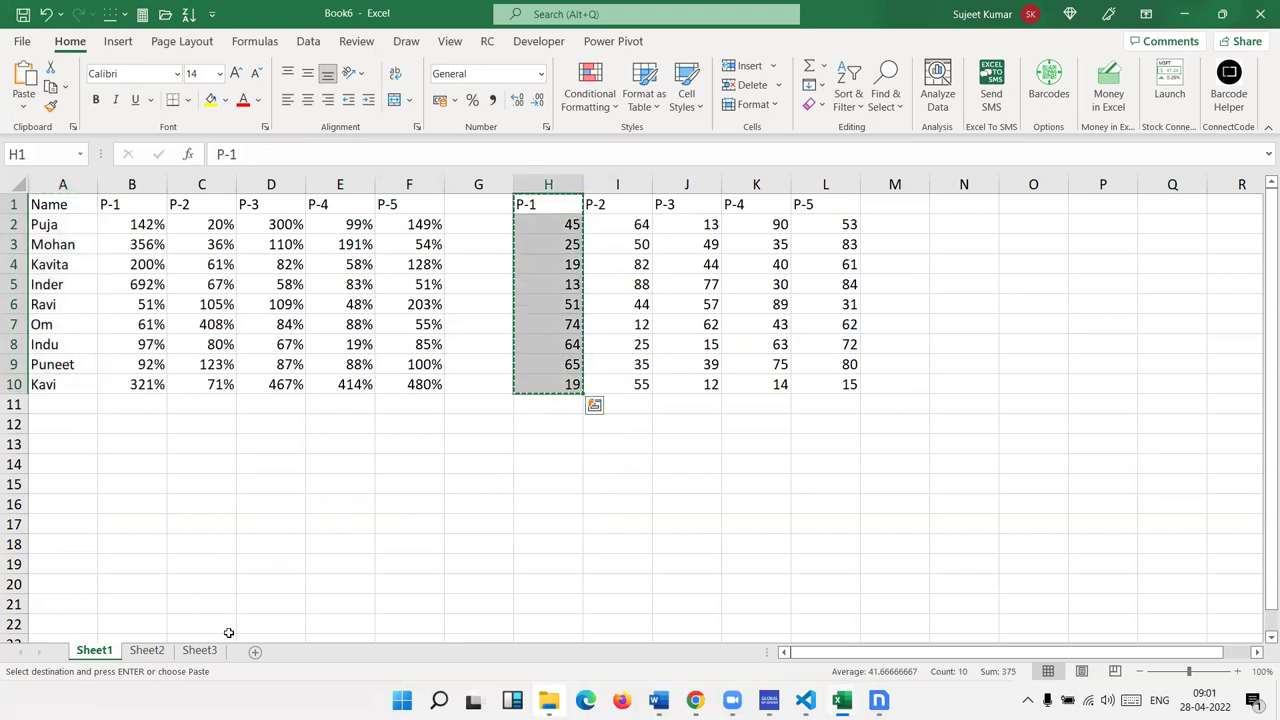
click(147, 651)
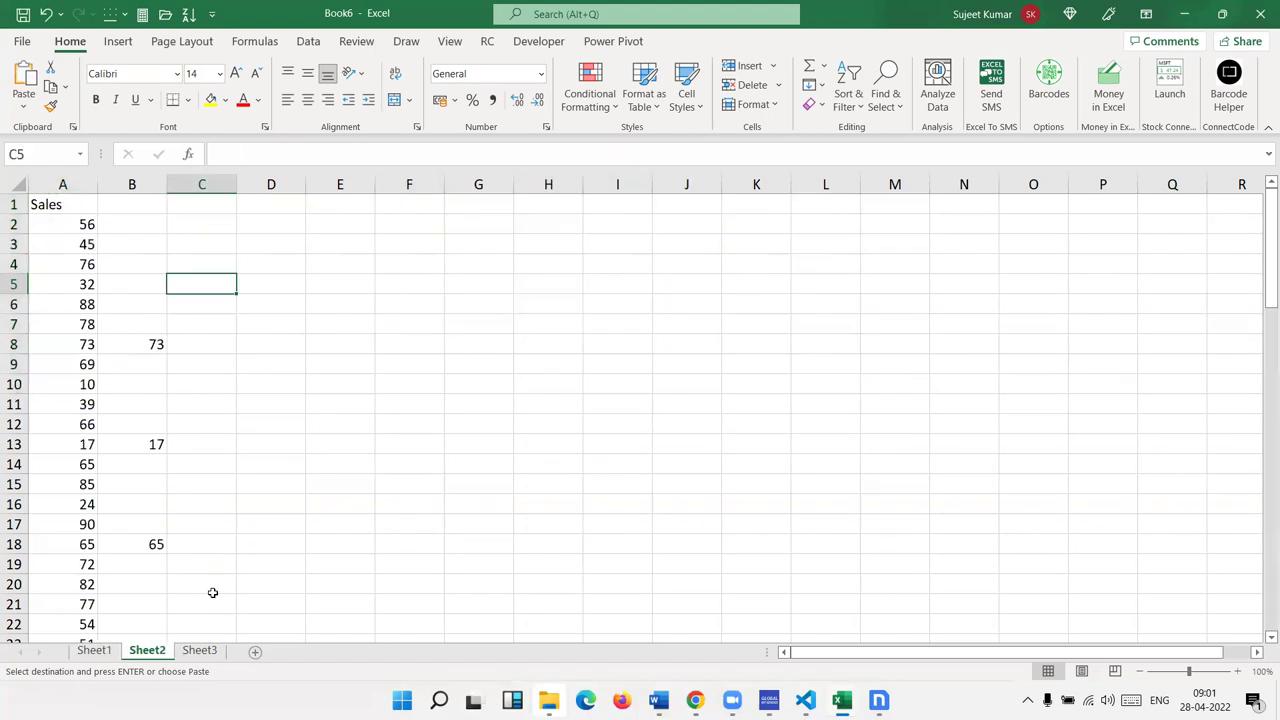
click(203, 649)
click(486, 204)
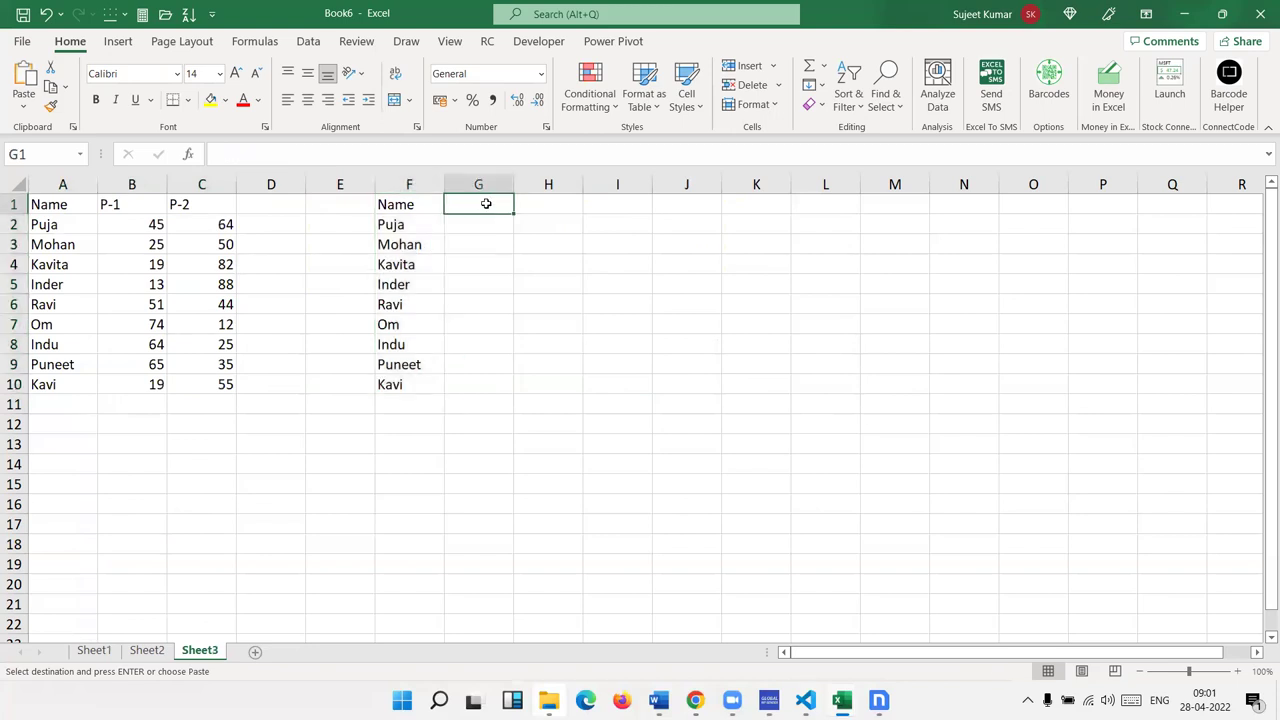
right_click(486, 204)
click(552, 316)
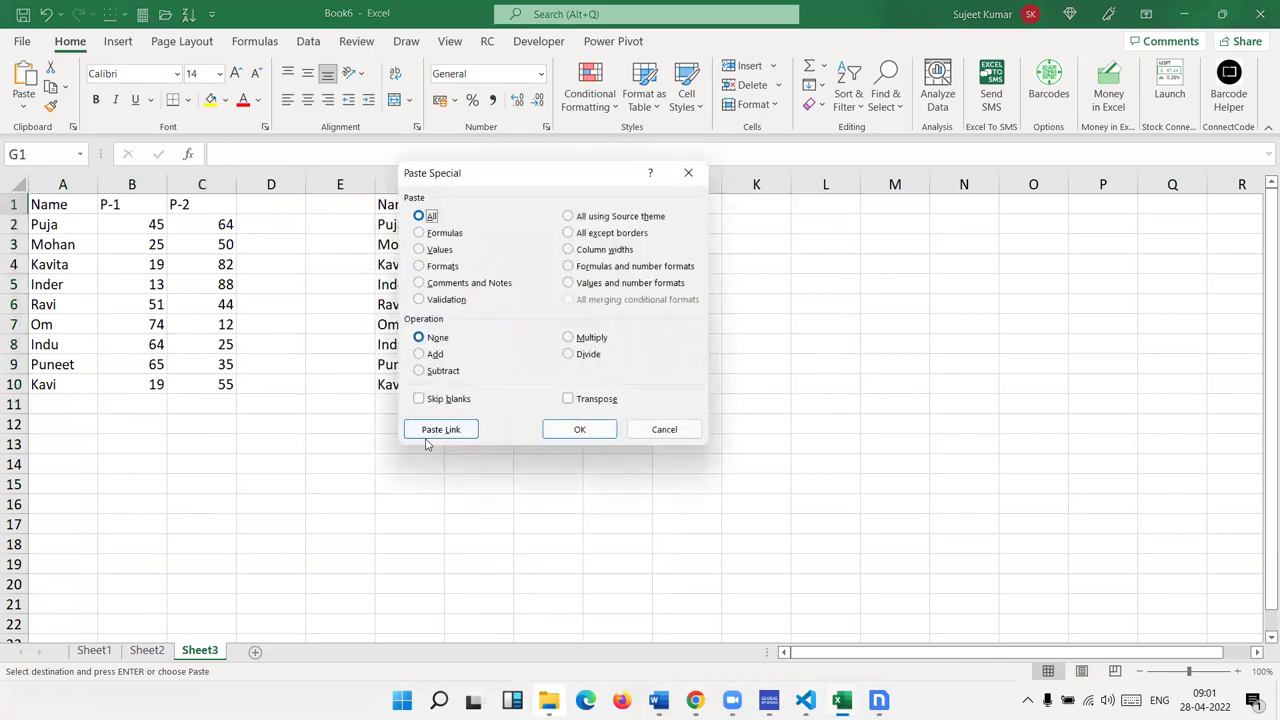
click(427, 432)
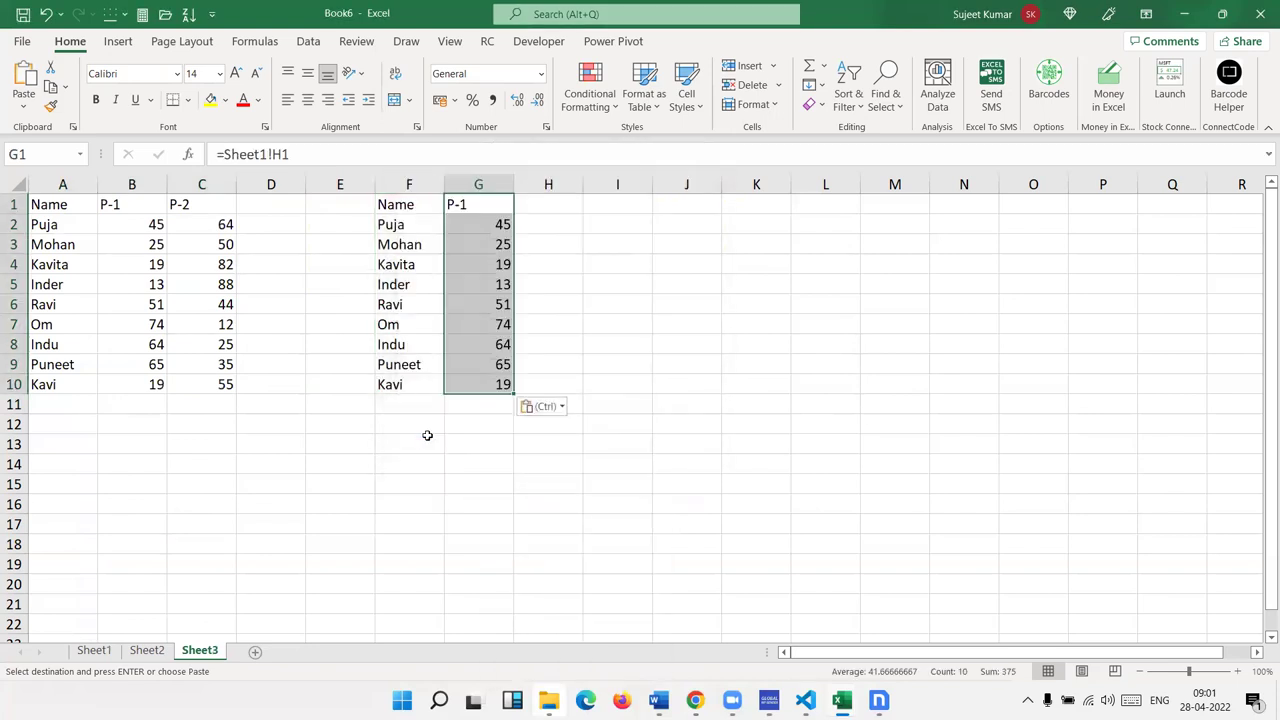
click(94, 650)
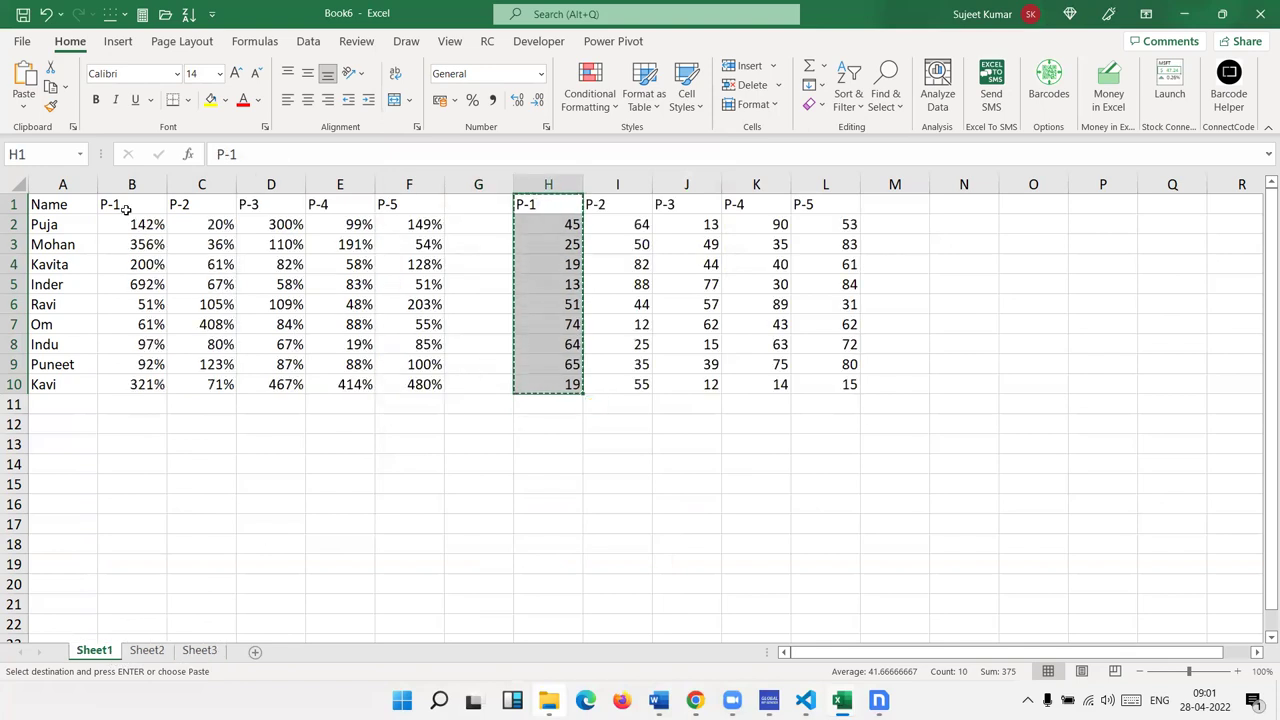
Paste Sheet1's P-1 percentages B1:B10 as links at Sheet3 H1
drag(121, 206, 158, 388)
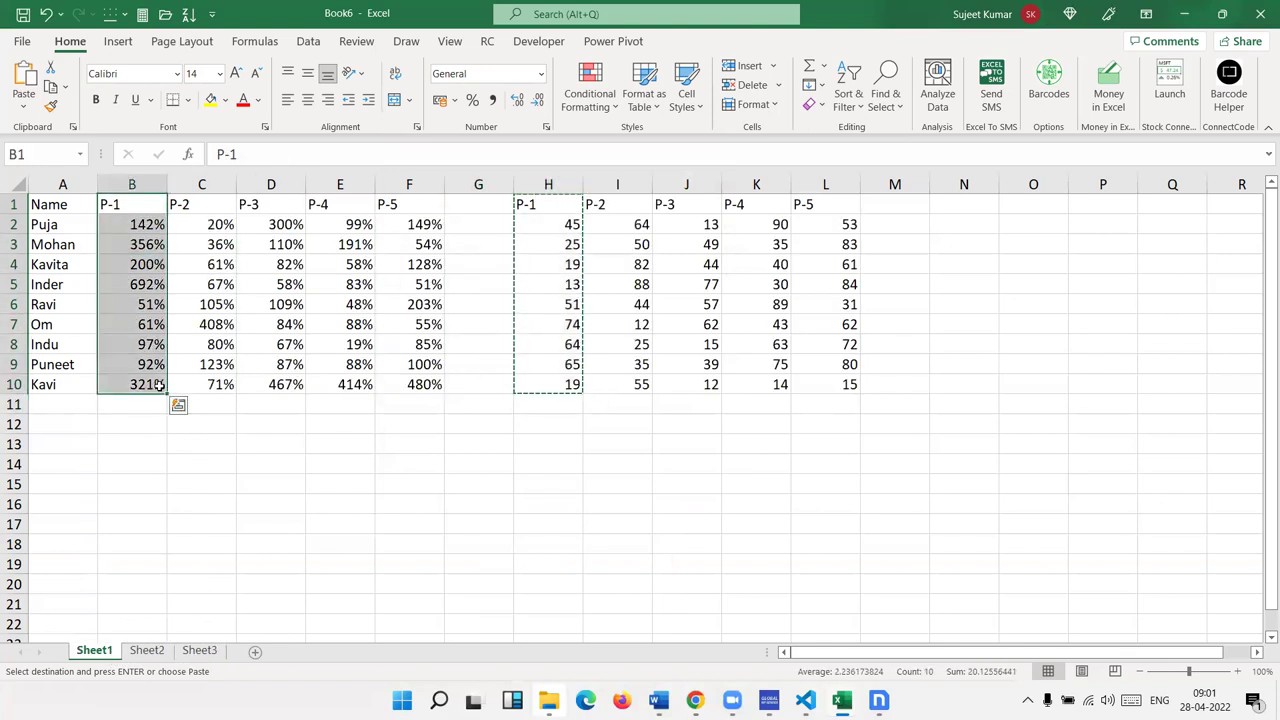
click(200, 650)
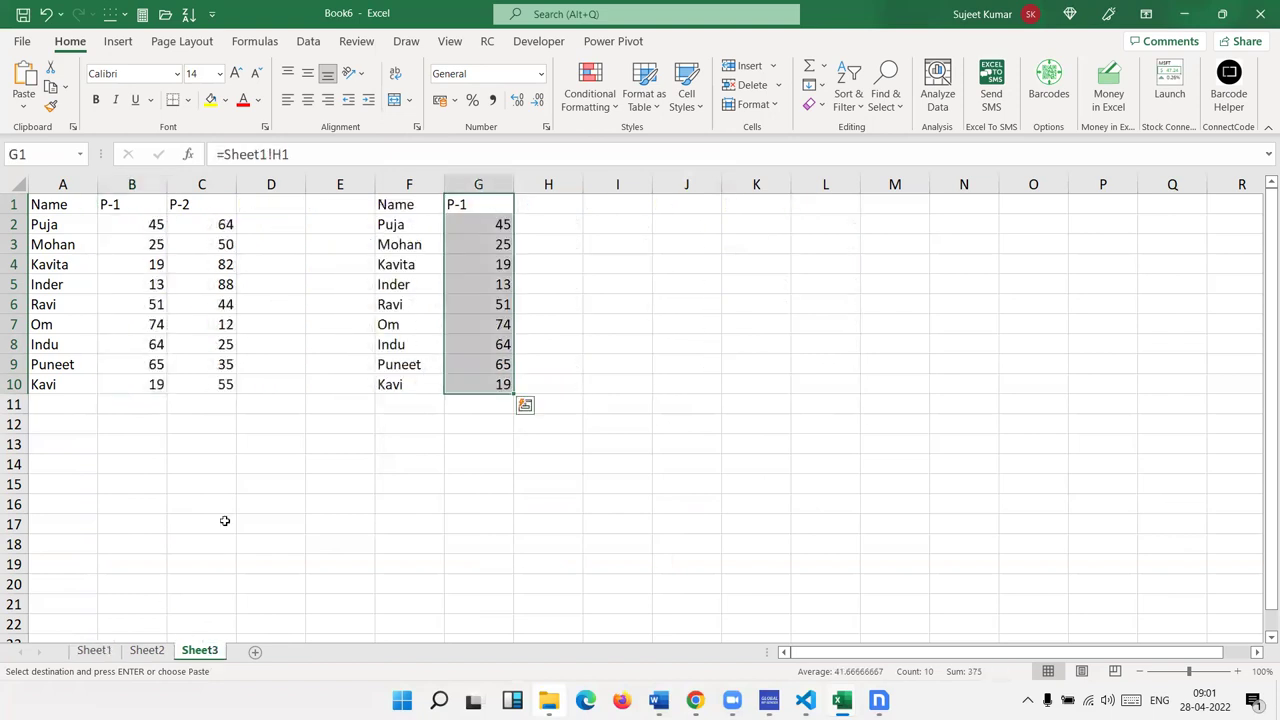
click(548, 195)
right_click(550, 200)
click(617, 314)
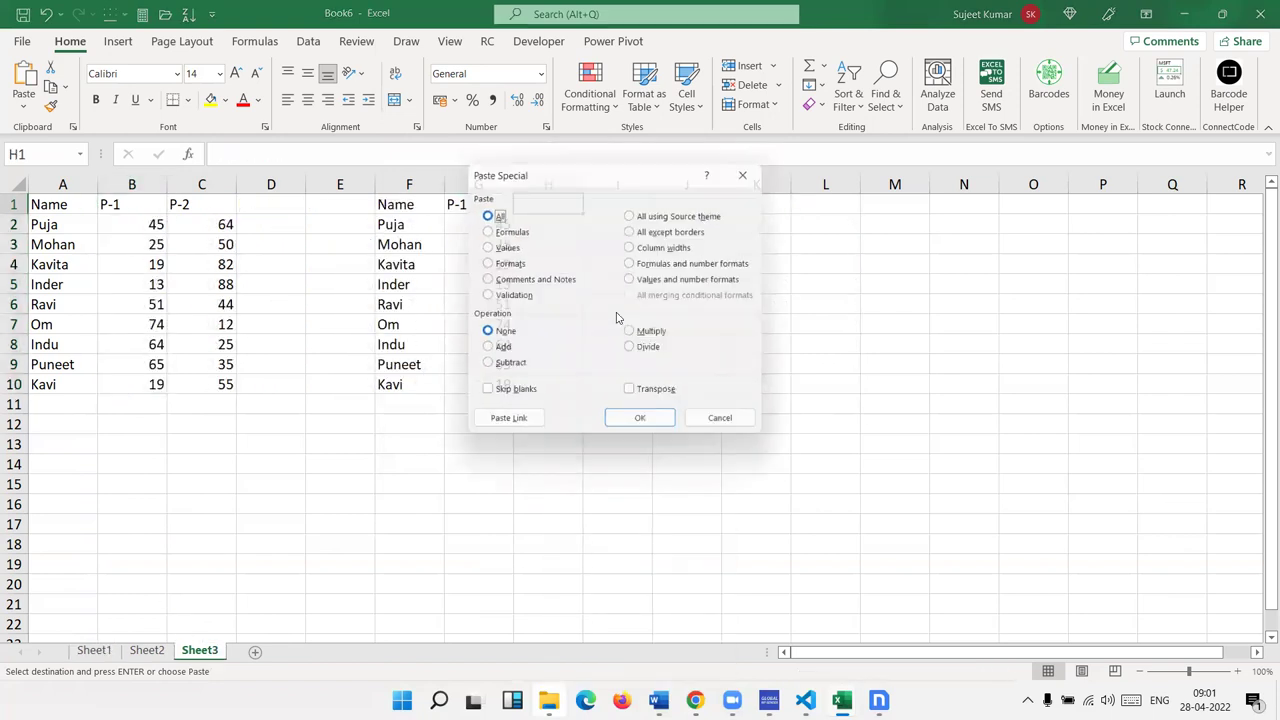
click(505, 426)
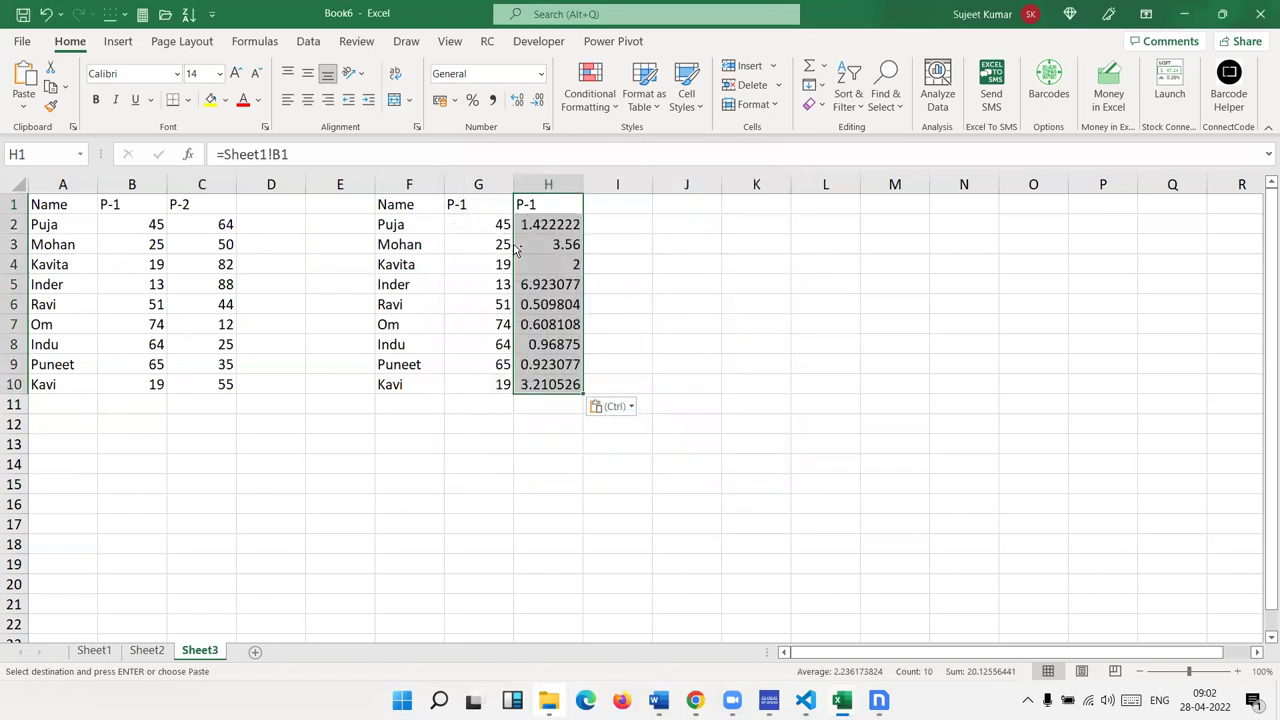
Try date and number formats on the linked values, ending with percentage format
key(ctrl+shift+3)
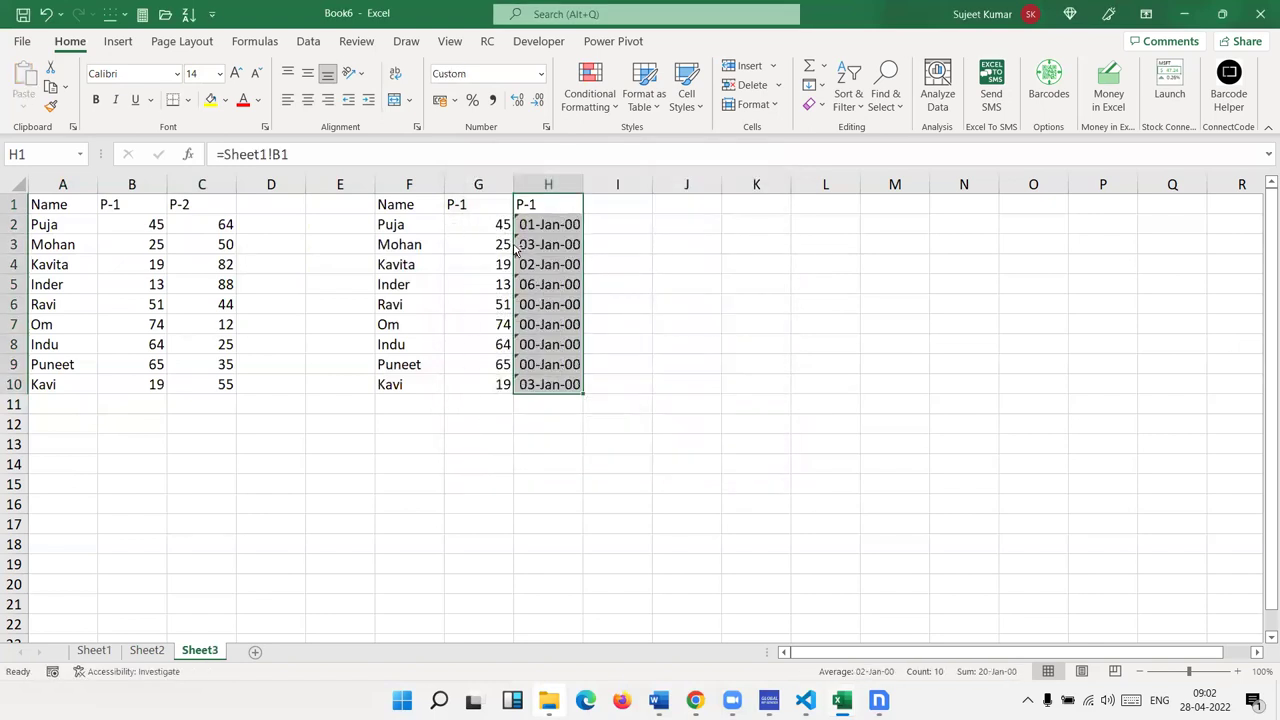
key(ctrl+shift+1)
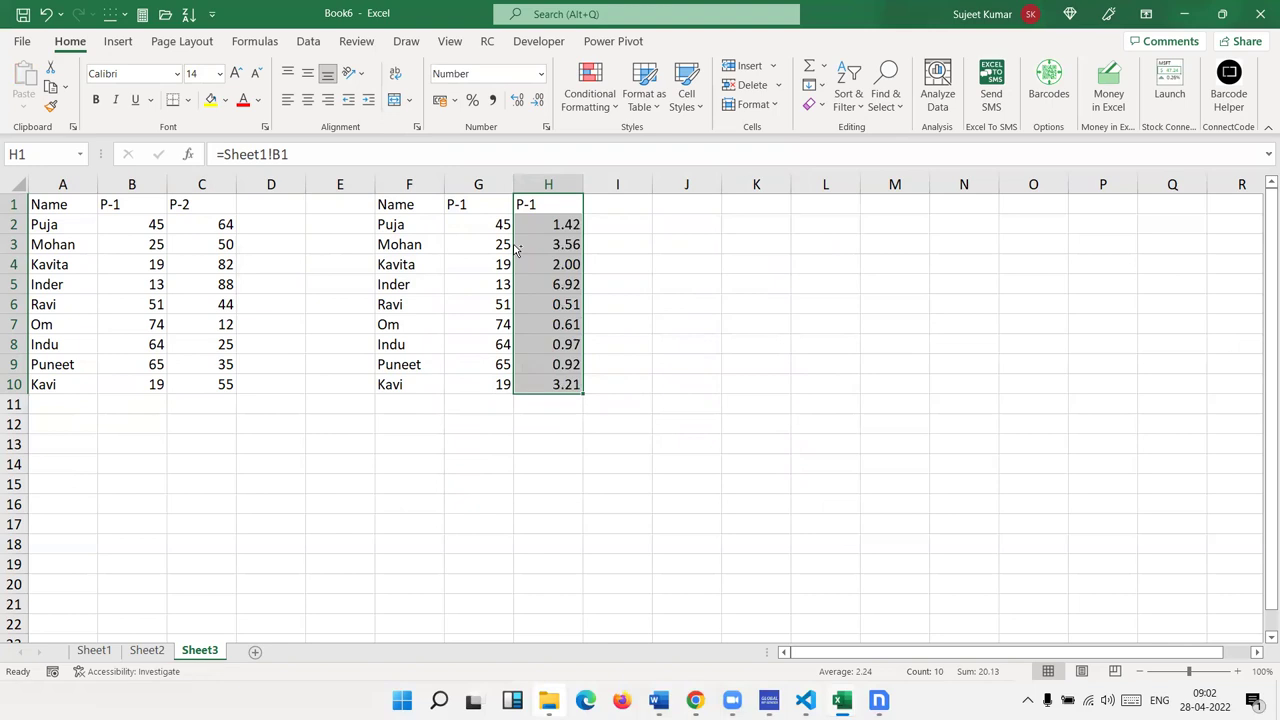
key(ctrl+shift+5)
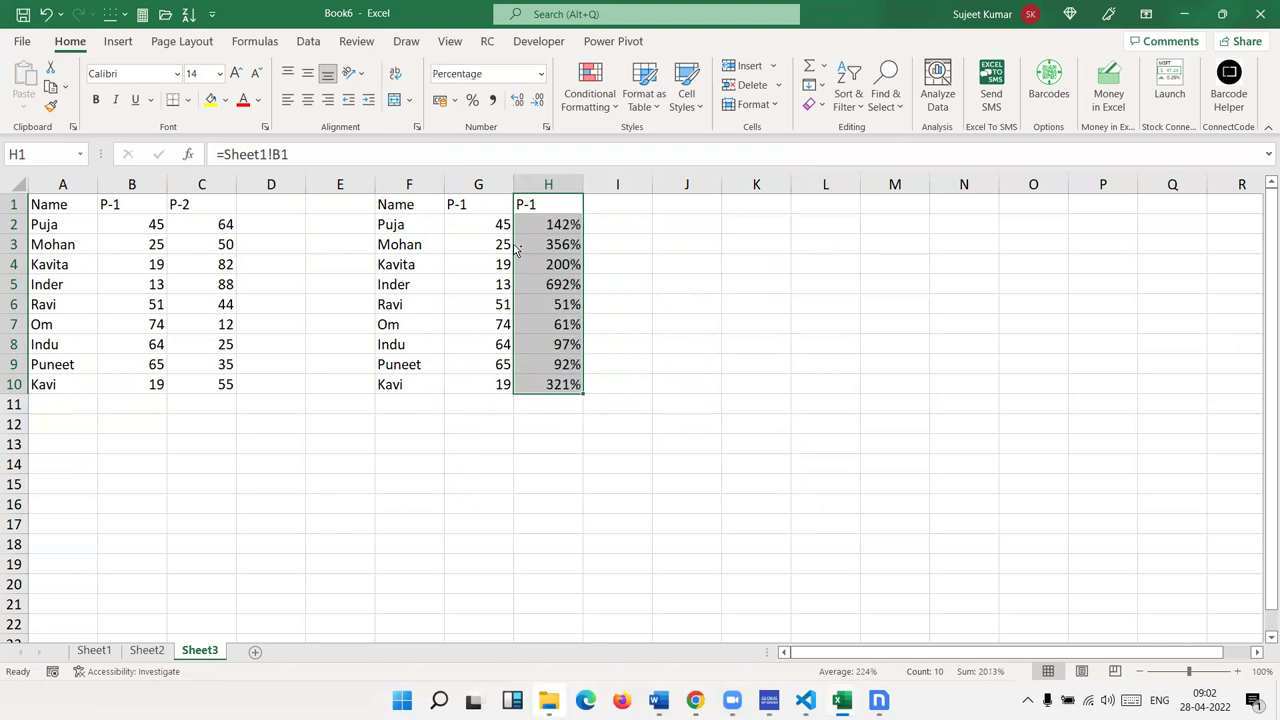
click(548, 285)
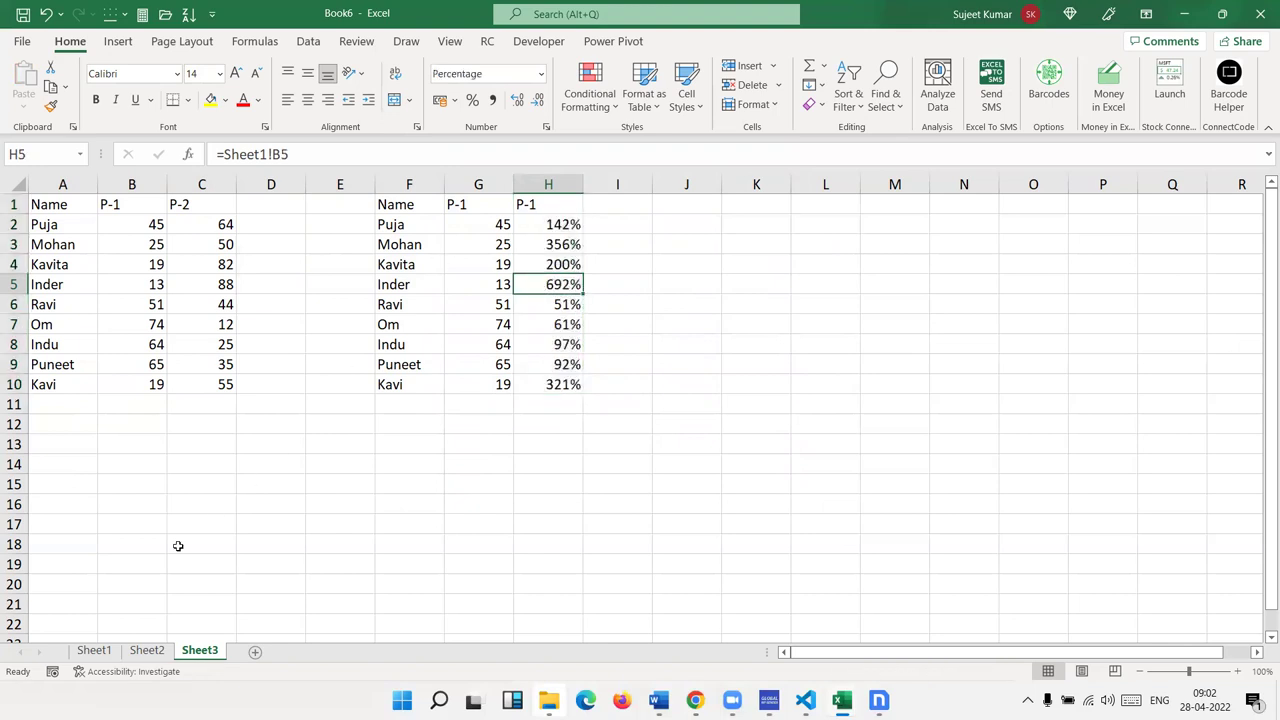
Change Puja's P-1 score in Sheet1 H2 from 45 to 75 and check Sheet3's G2 shows 75
click(94, 650)
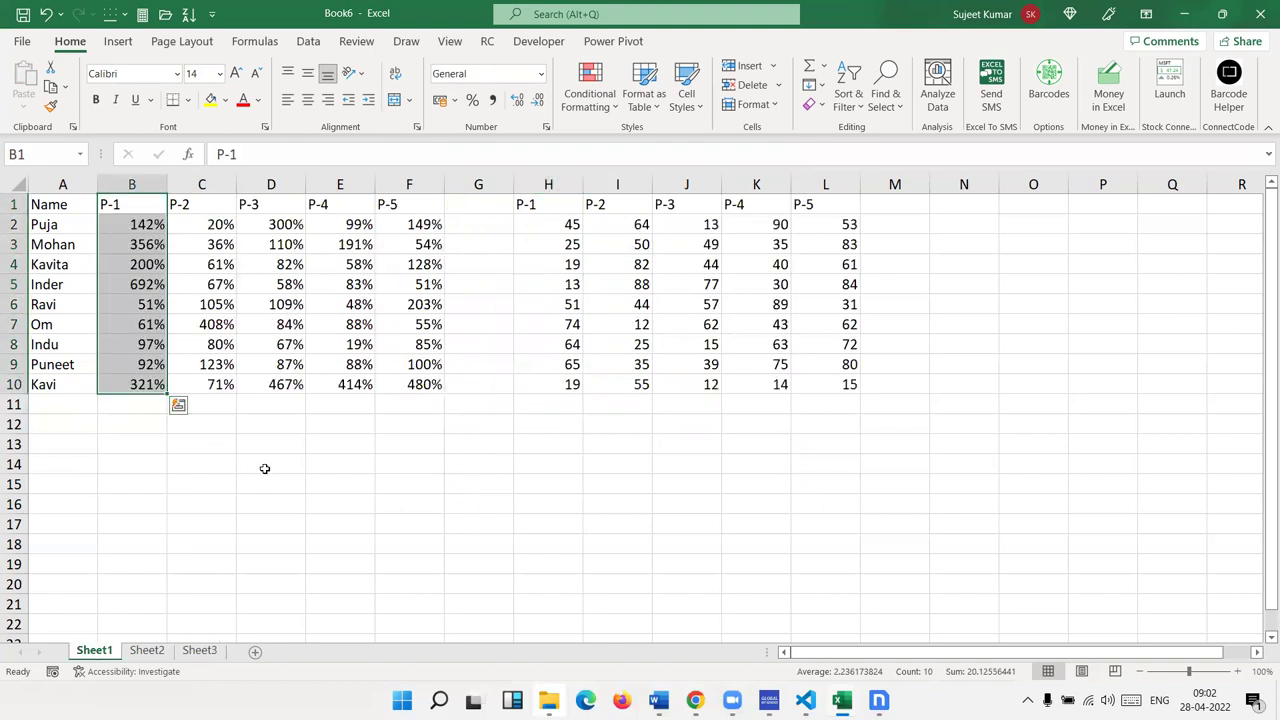
click(560, 222)
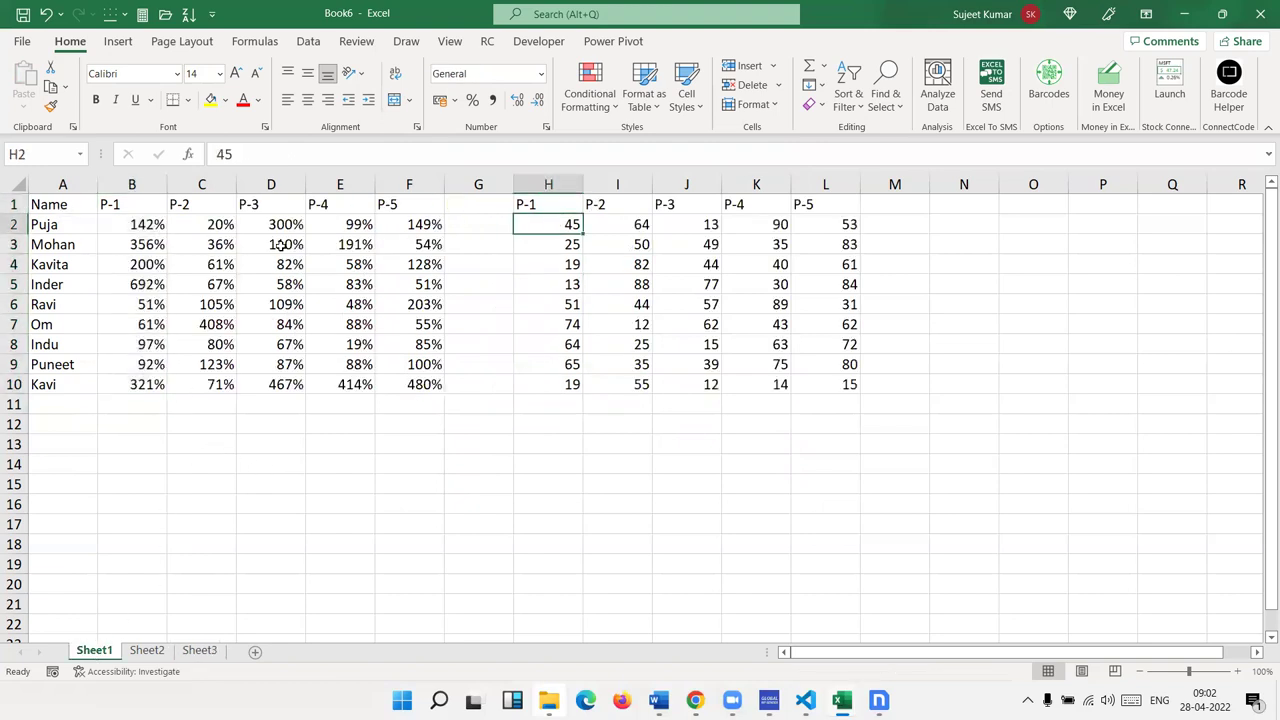
text(75)
key(Return)
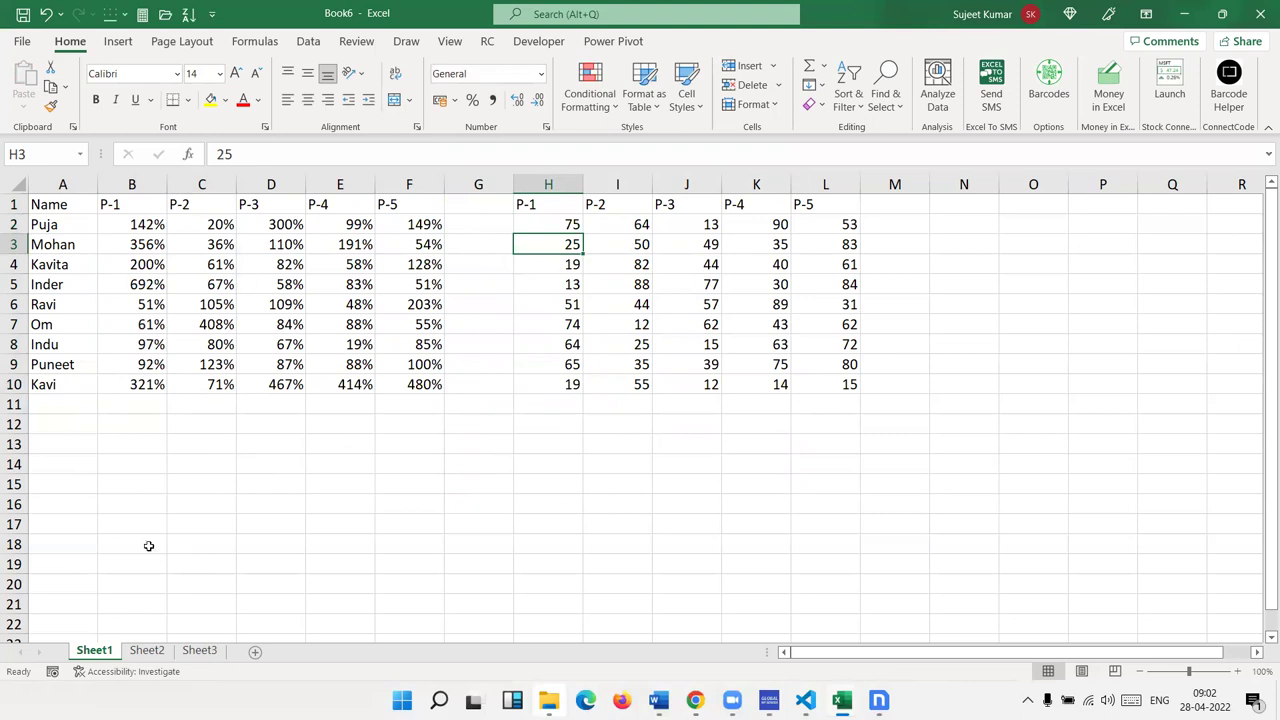
click(199, 650)
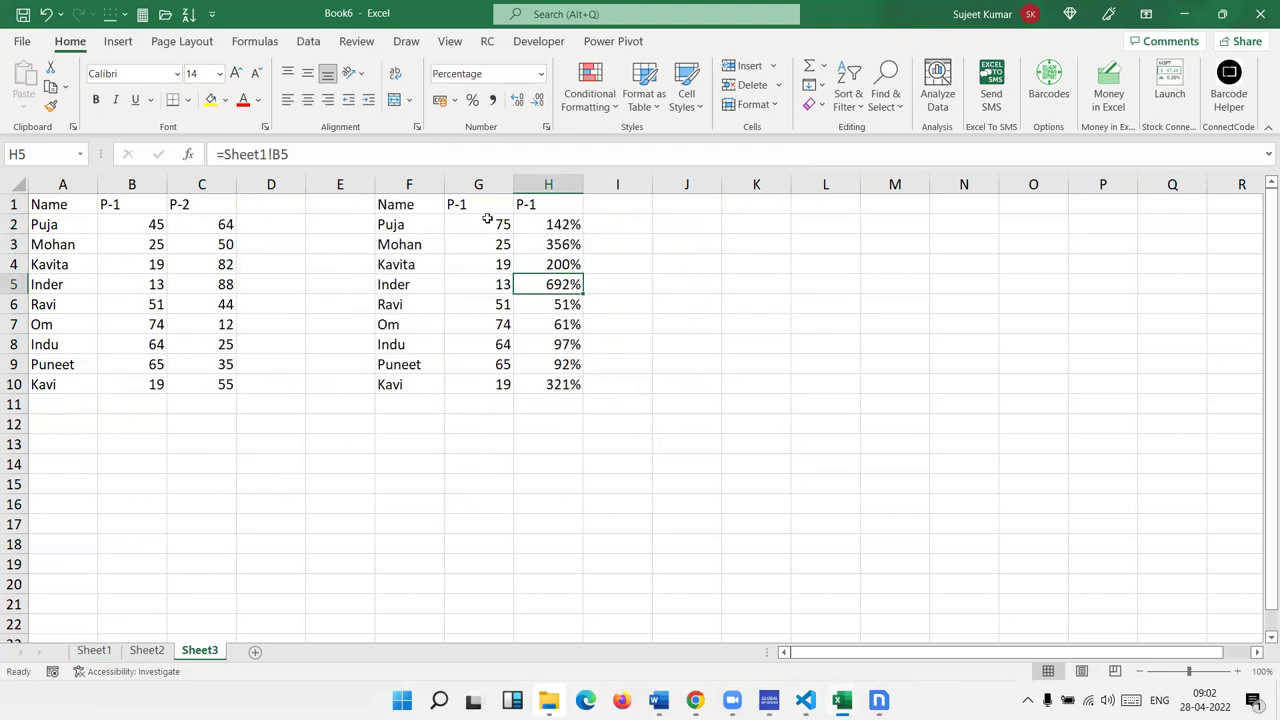
click(487, 223)
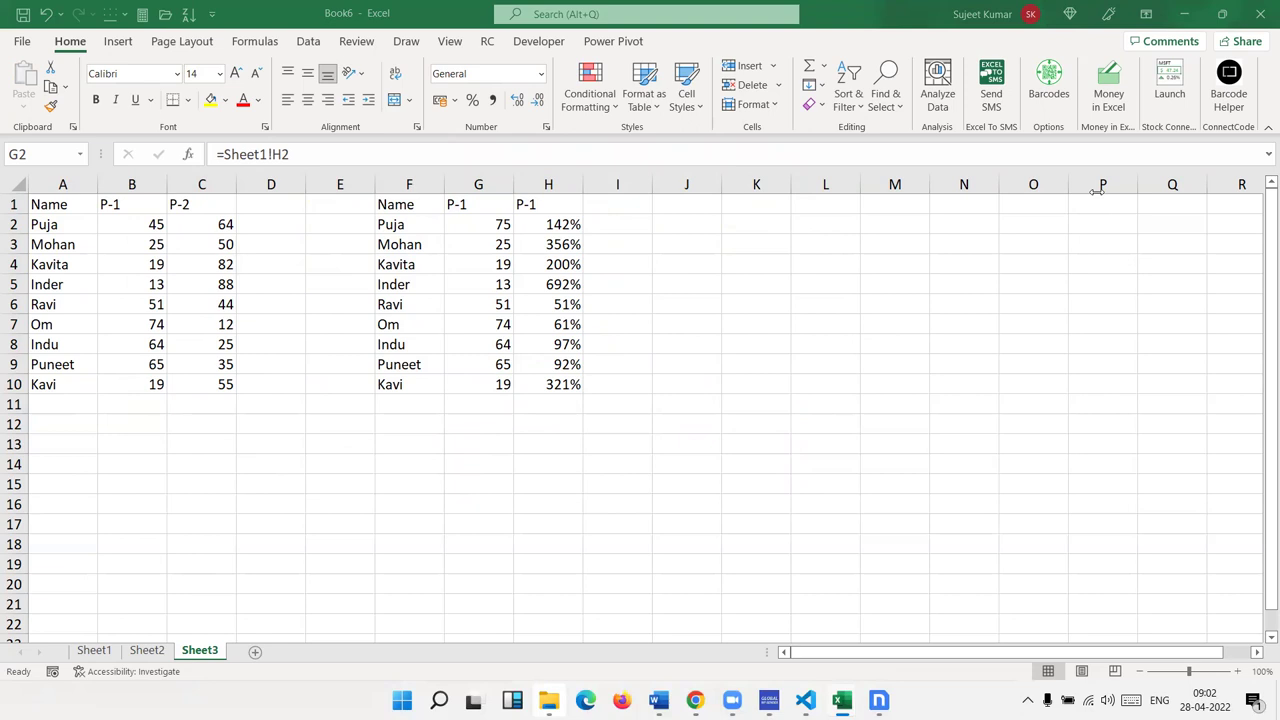
Clear the linked copy from F1:H10
click(565, 385)
drag(565, 385, 390, 205)
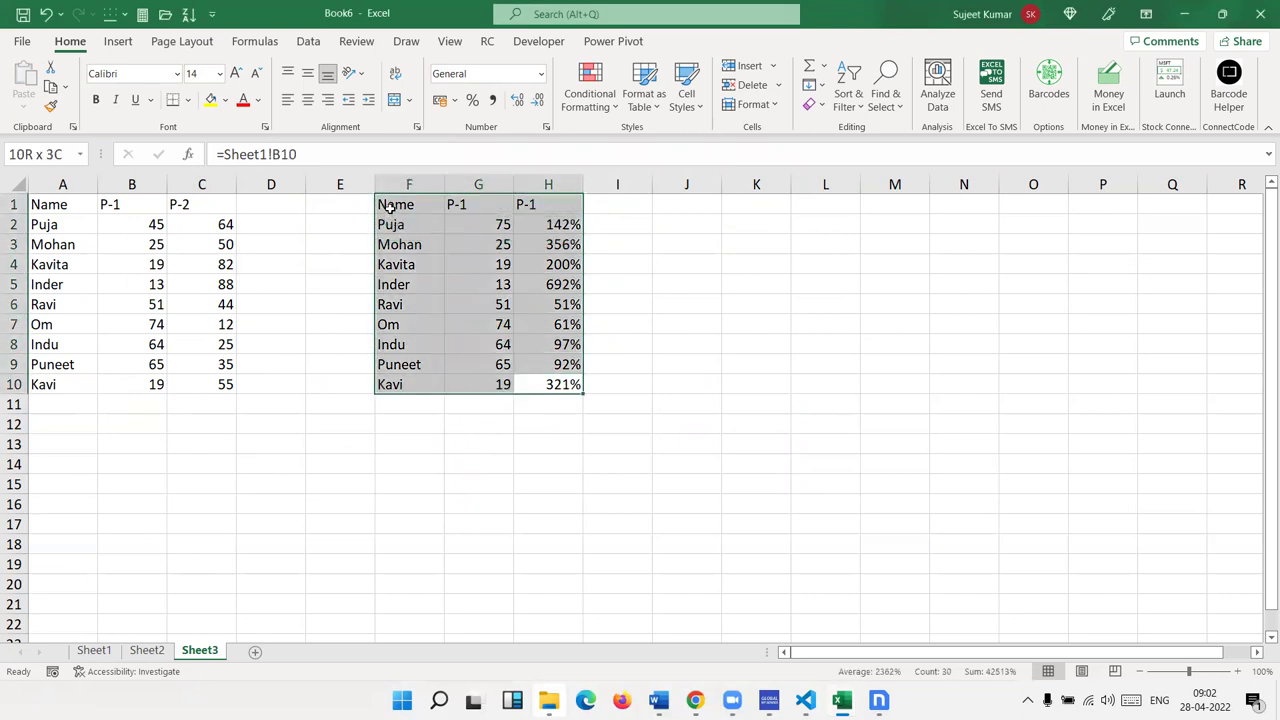
key(Delete)
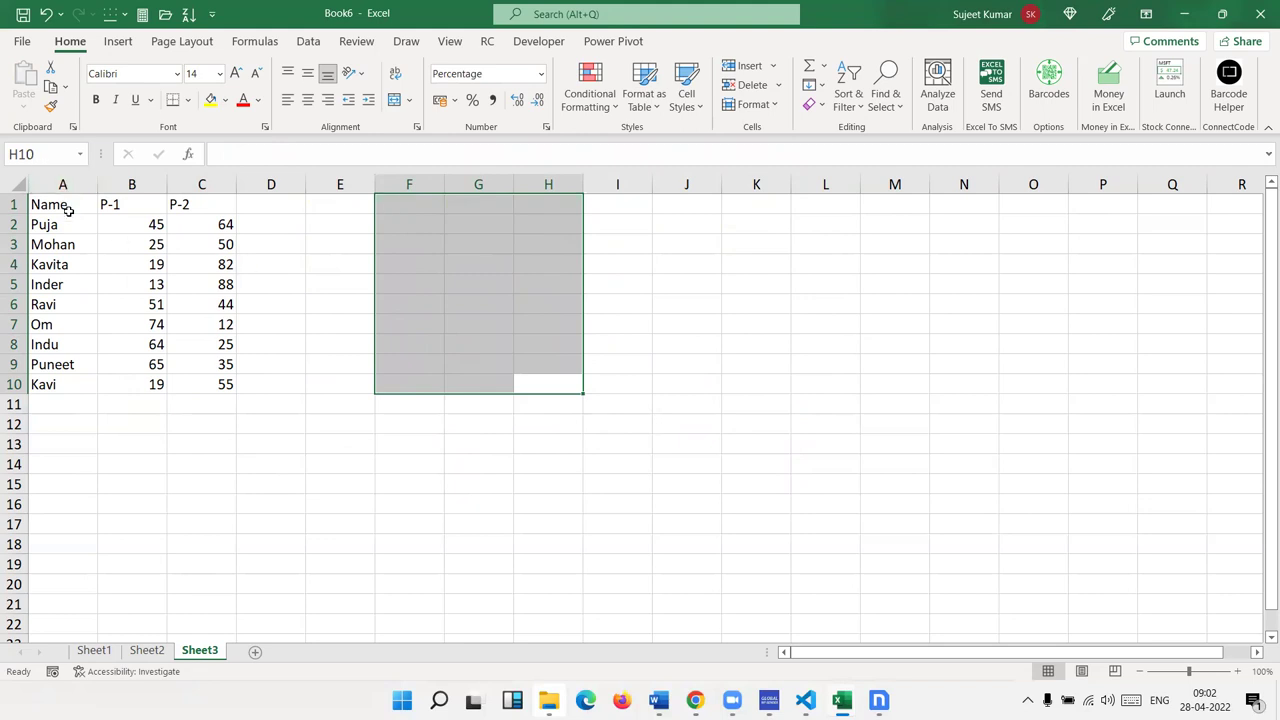
Give the A1:C10 table a yellow fill and all borders, then copy it for pasting at G2
drag(66, 207, 195, 380)
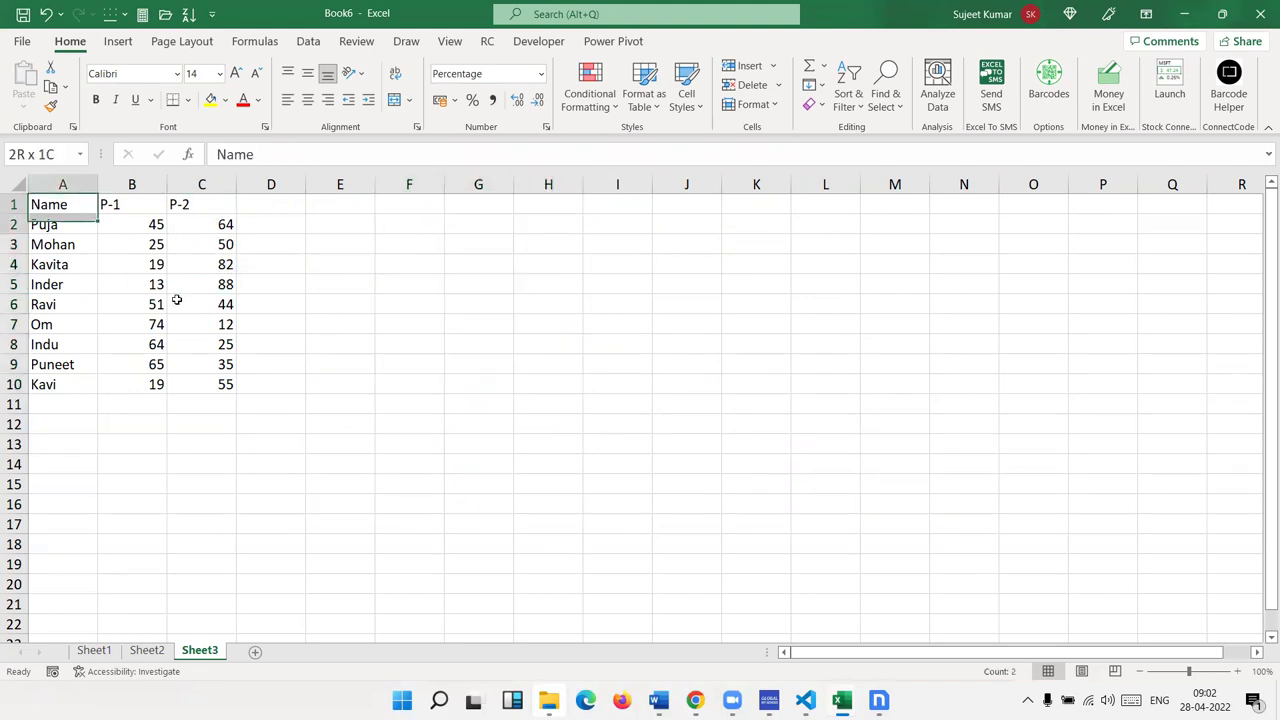
click(210, 100)
click(187, 100)
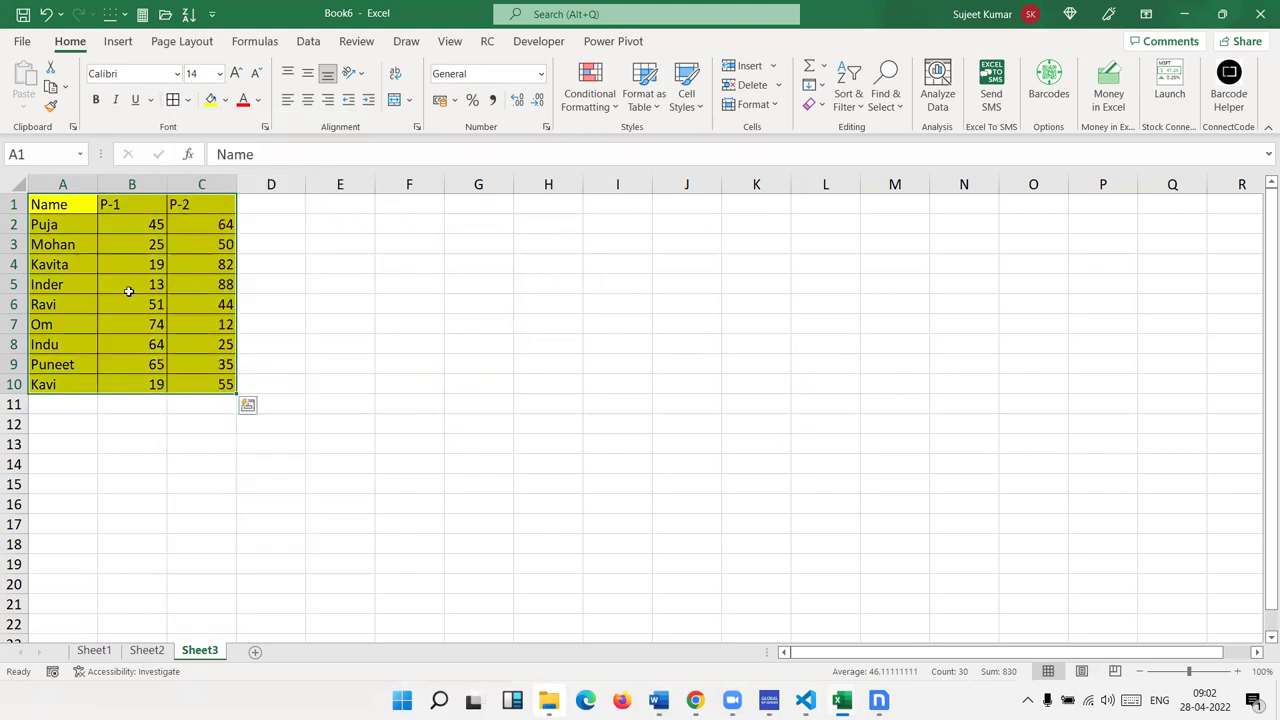
key(ctrl+c)
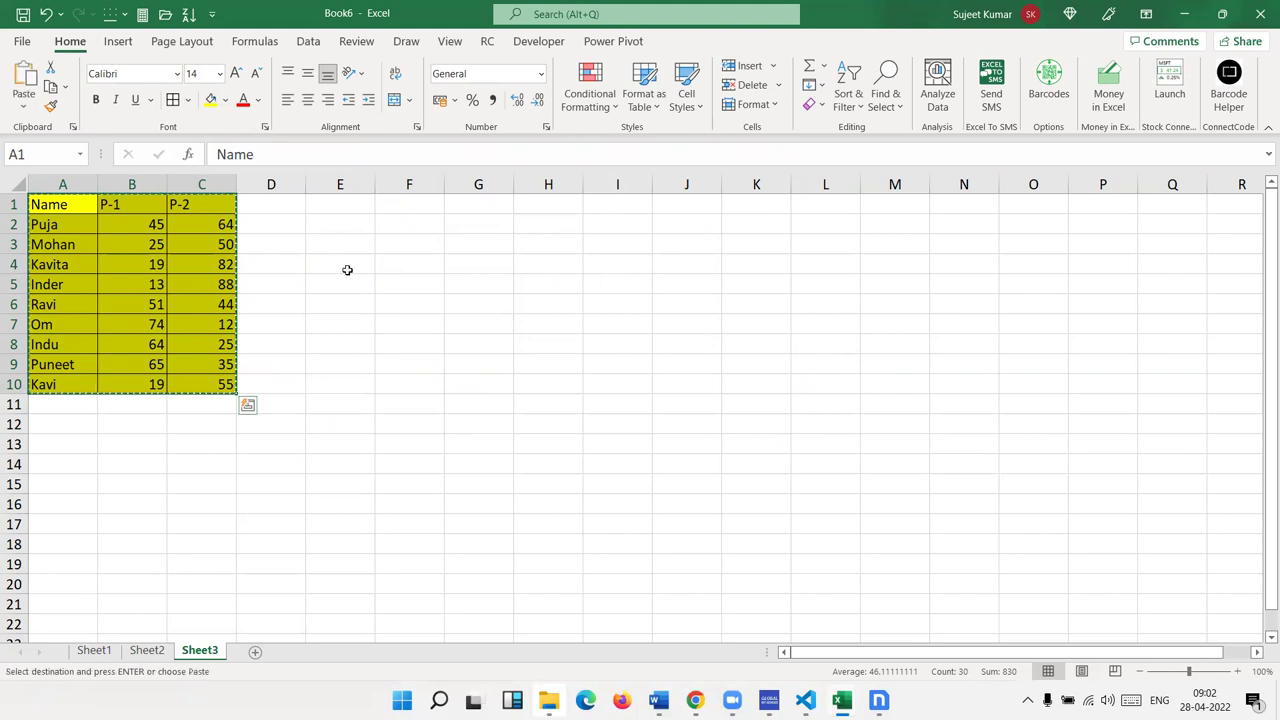
click(441, 250)
click(477, 222)
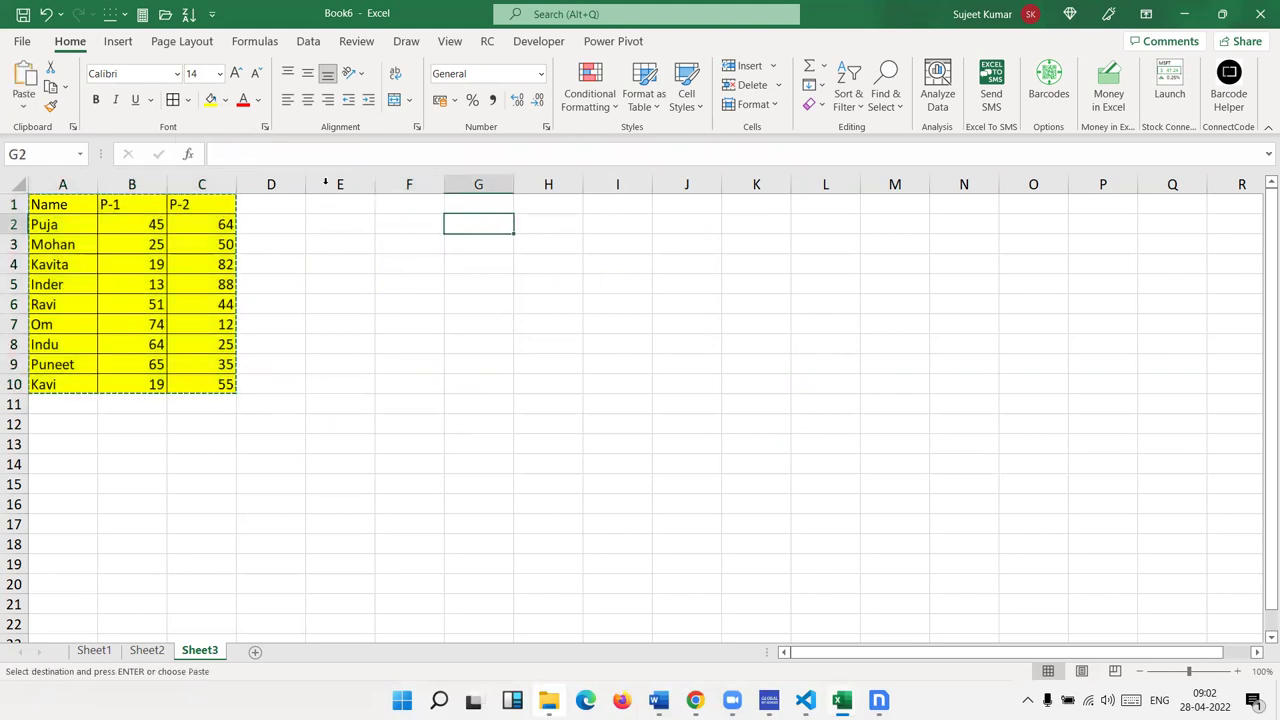
click(23, 104)
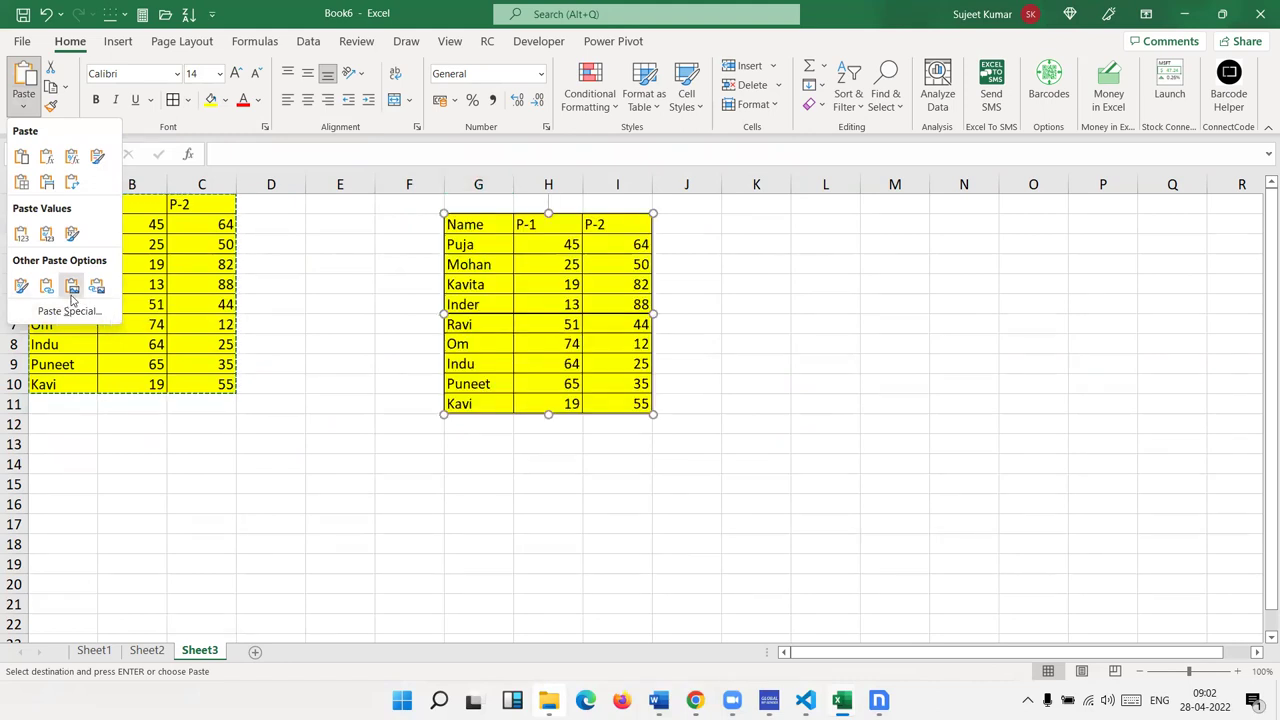
Paste the table as a picture, move it down, and undo a trial rotation
click(72, 288)
click(445, 485)
drag(523, 372, 524, 428)
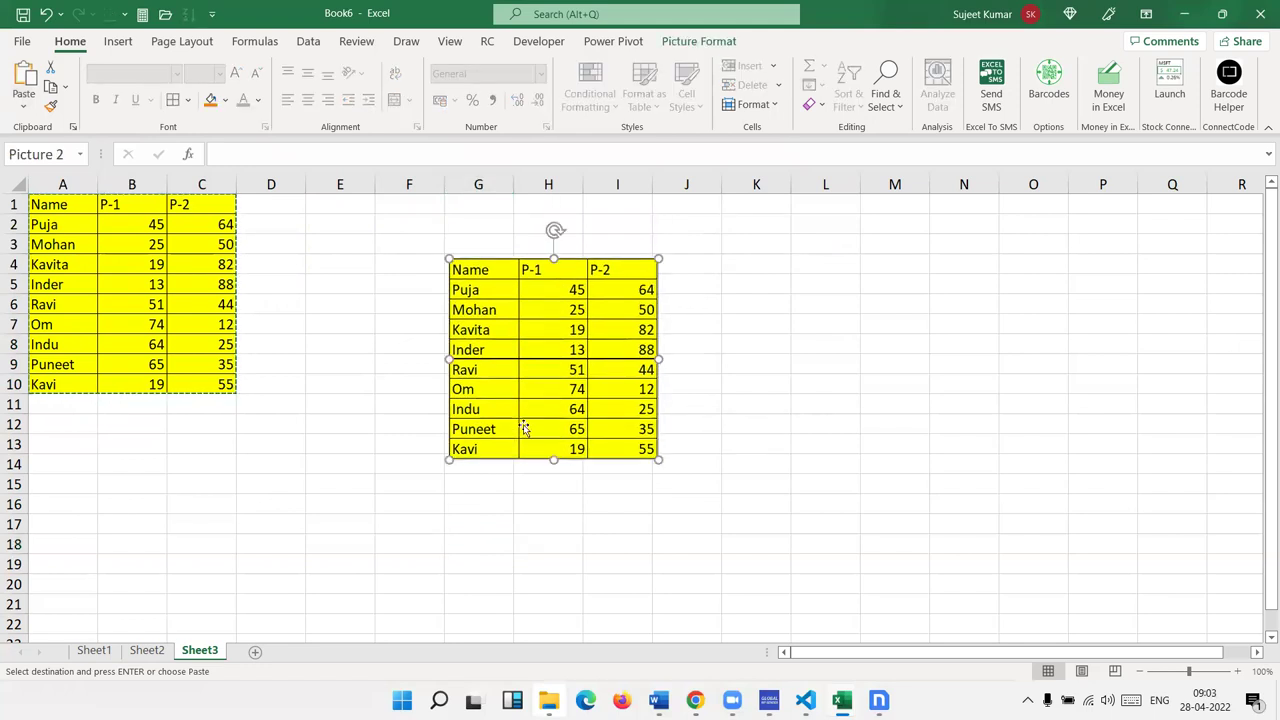
mouse_move(658, 460)
mouse_down()
mouse_move(599, 399)
mouse_move(658, 460)
mouse_up()
mouse_move(555, 230)
mouse_down()
mouse_move(660, 370)
mouse_move(563, 246)
mouse_up()
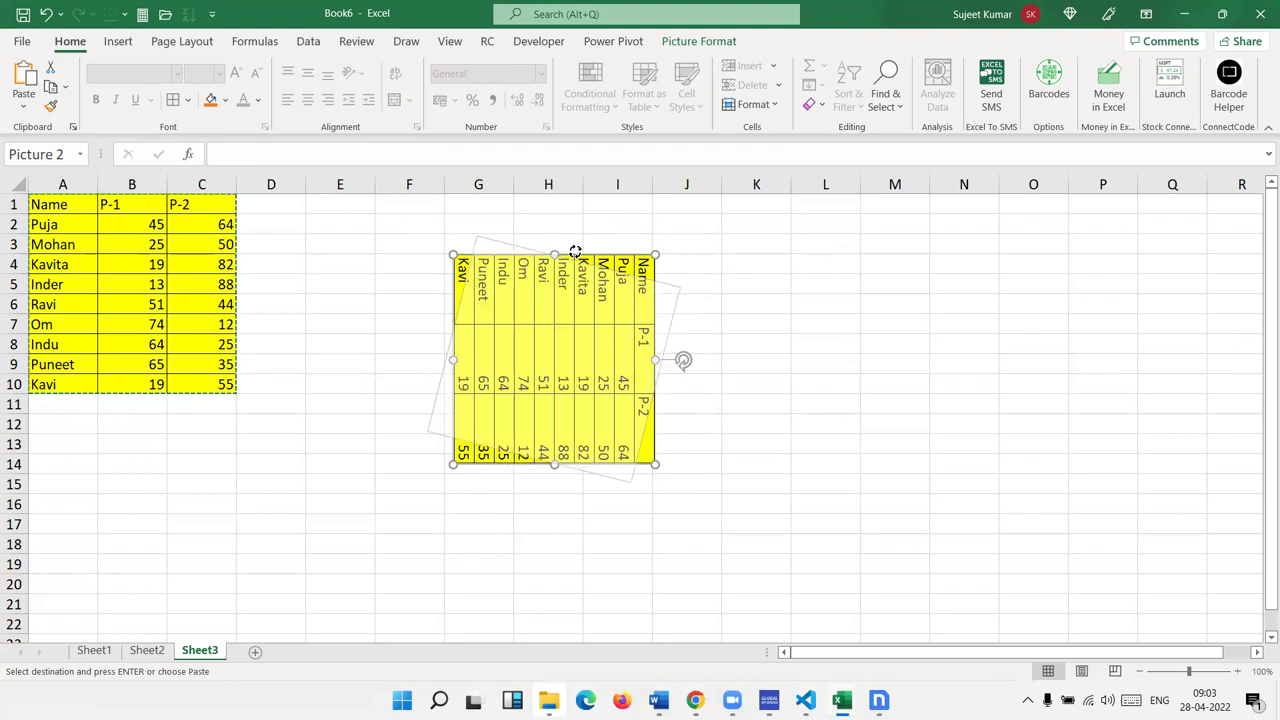
drag(563, 246, 552, 254)
key(ctrl+z)
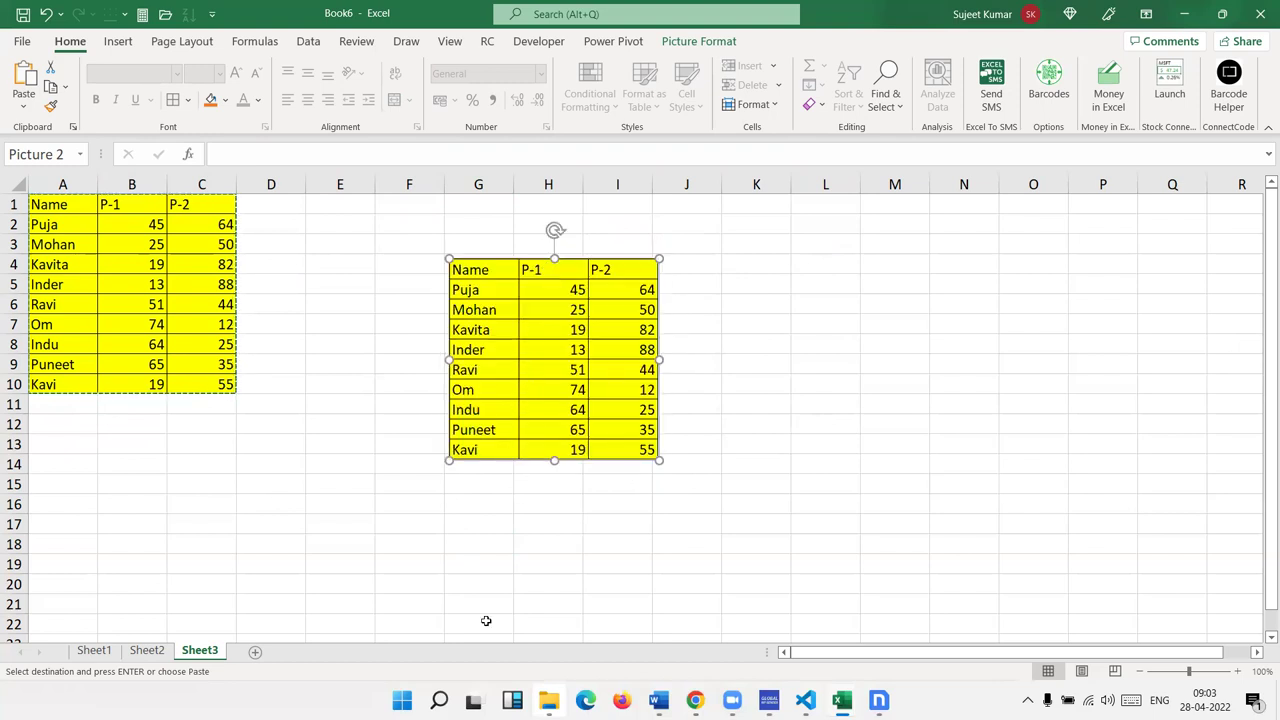
Shrink the picture to a compact size and place it over columns H–J
click(470, 521)
click(514, 380)
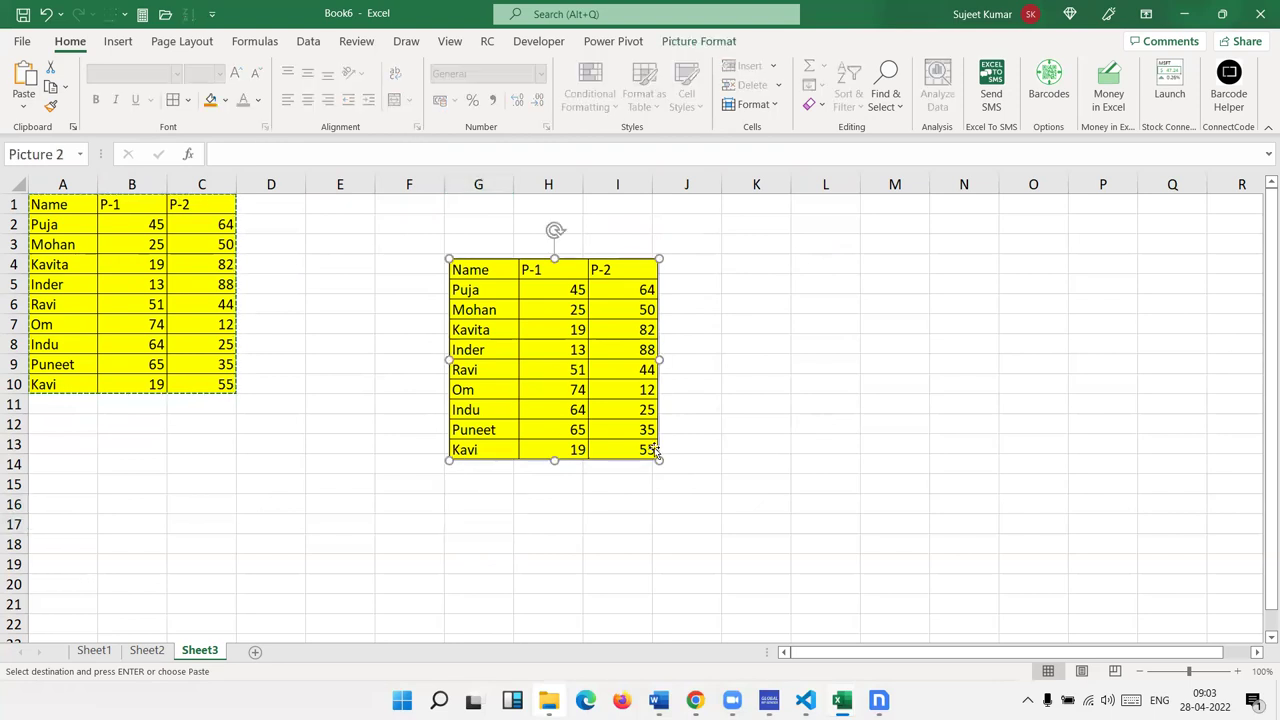
drag(662, 461, 551, 356)
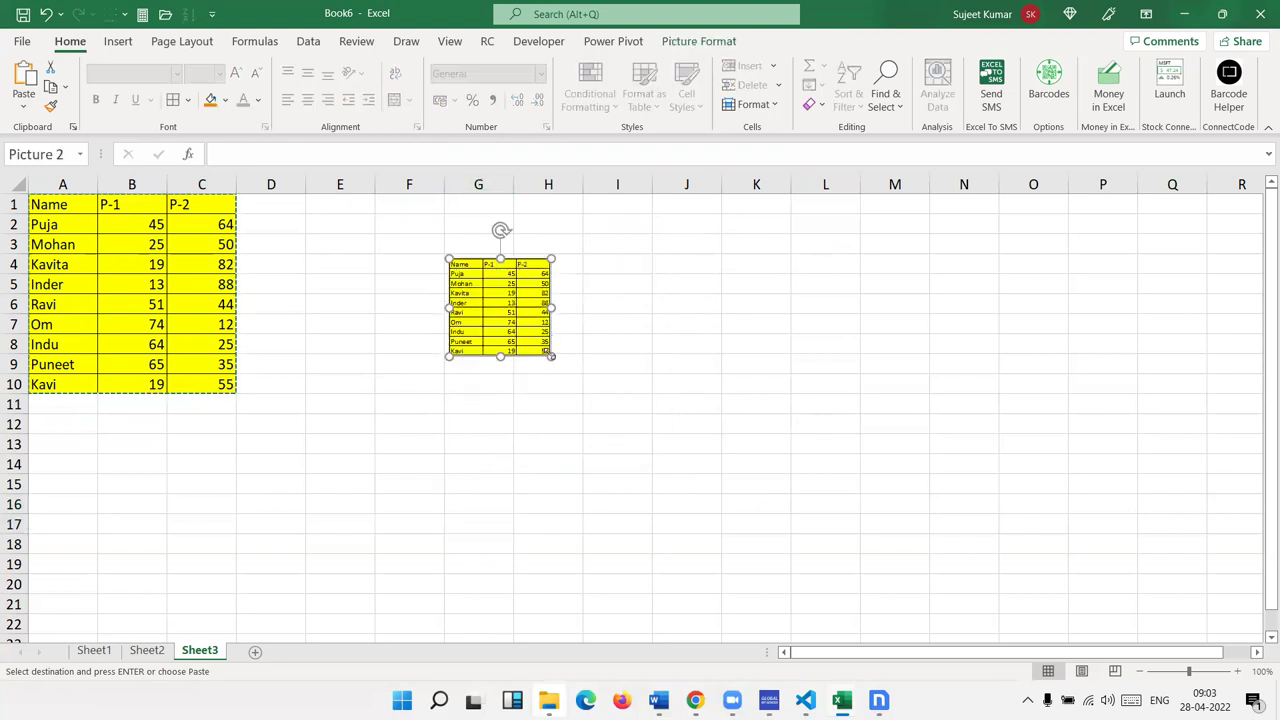
drag(757, 487, 877, 546)
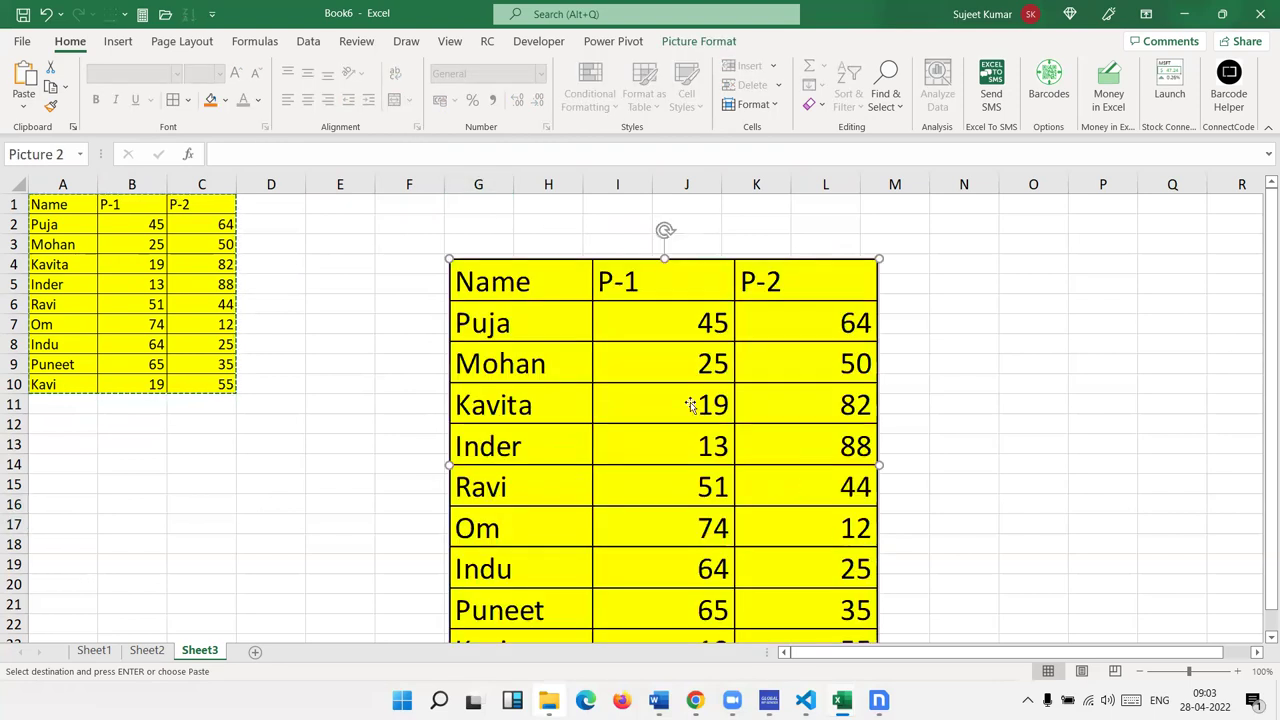
key(ctrl+z)
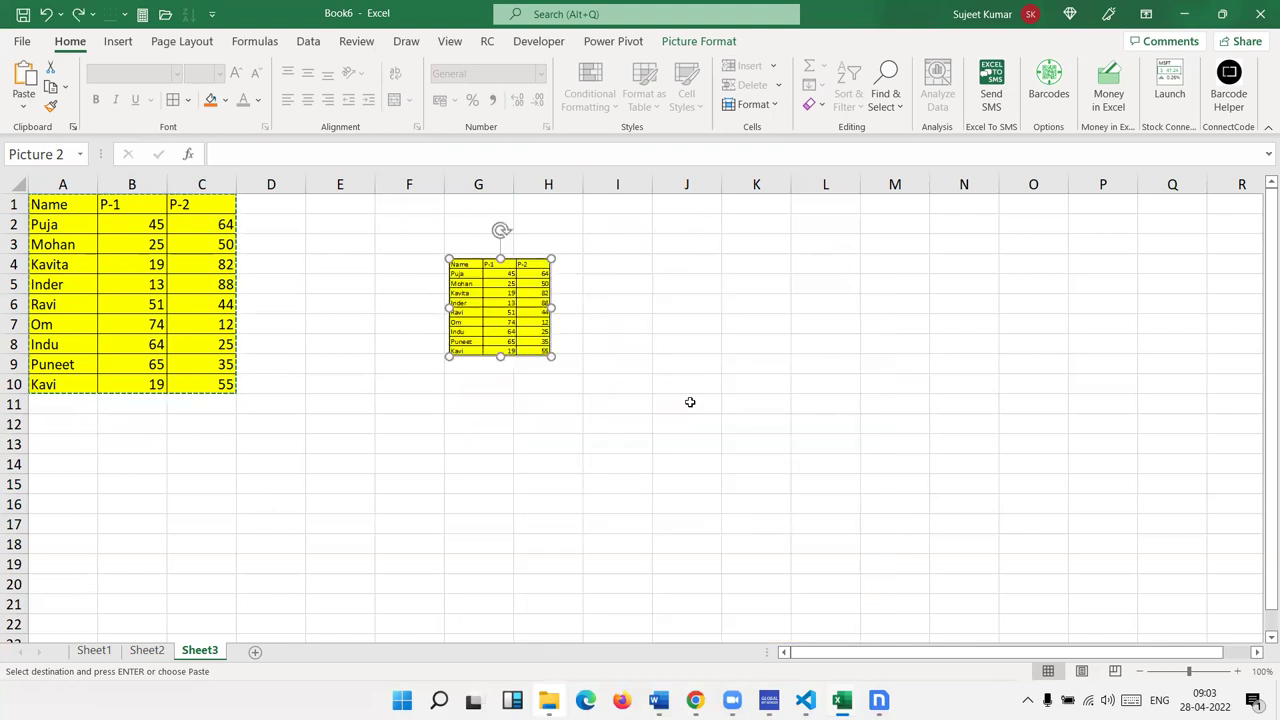
drag(551, 356, 580, 406)
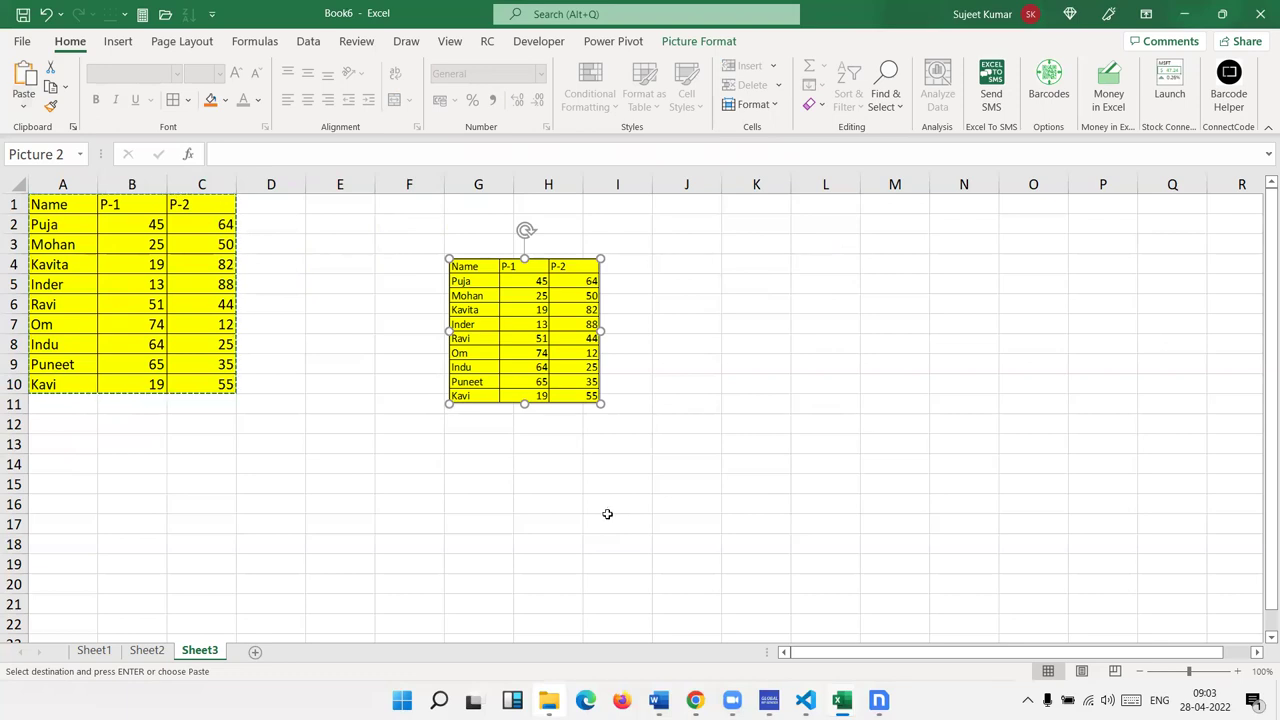
drag(530, 394, 638, 381)
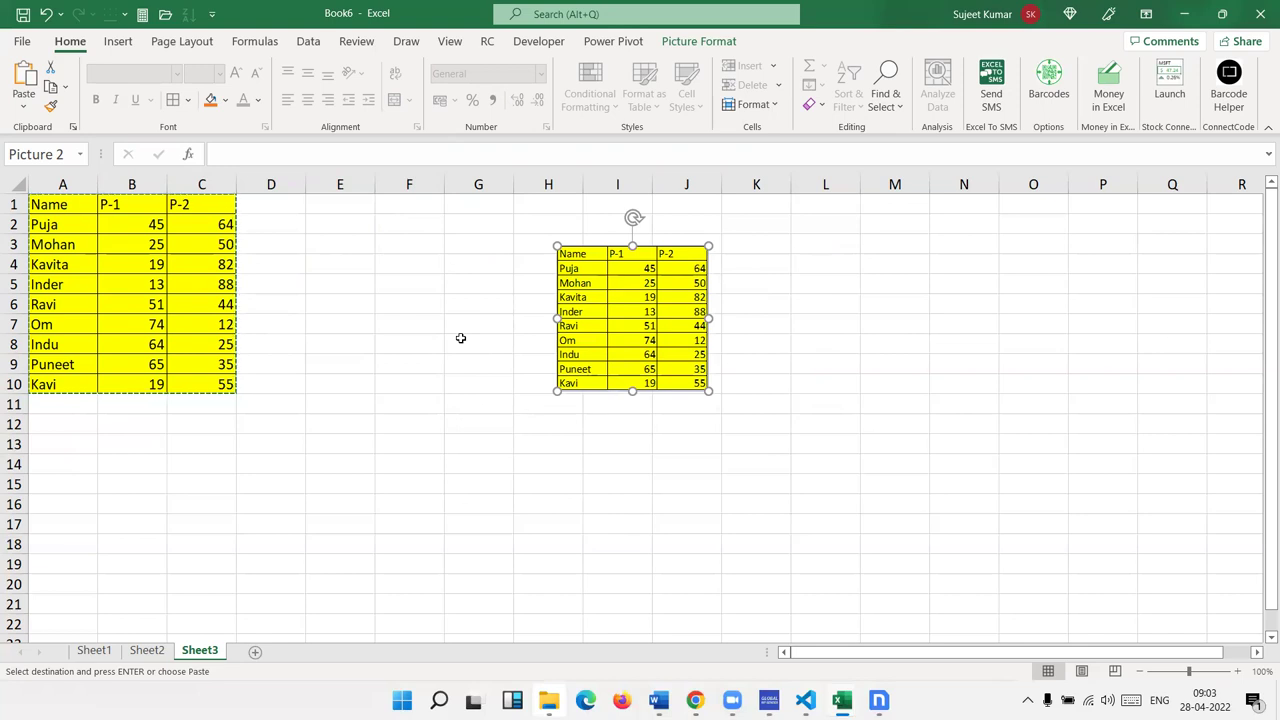
drag(155, 291, 211, 291)
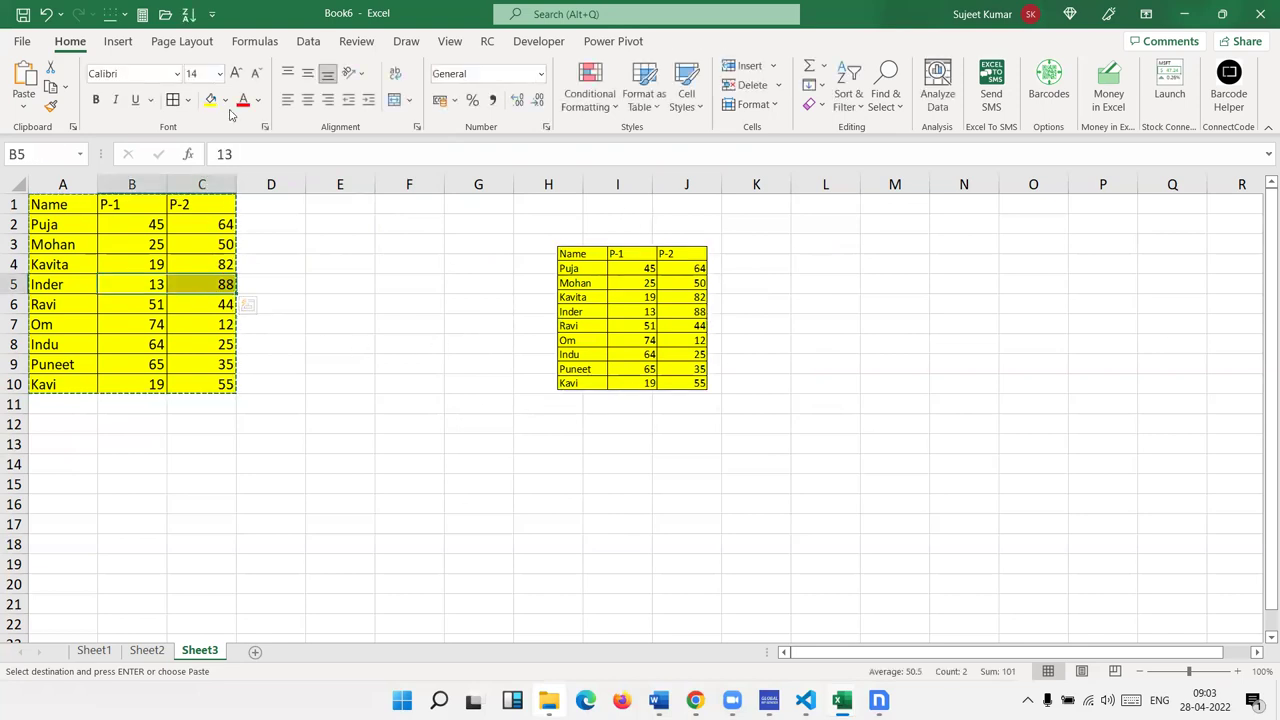
Change Inder's P-1 score in B5 to 31
click(157, 287)
text(31)
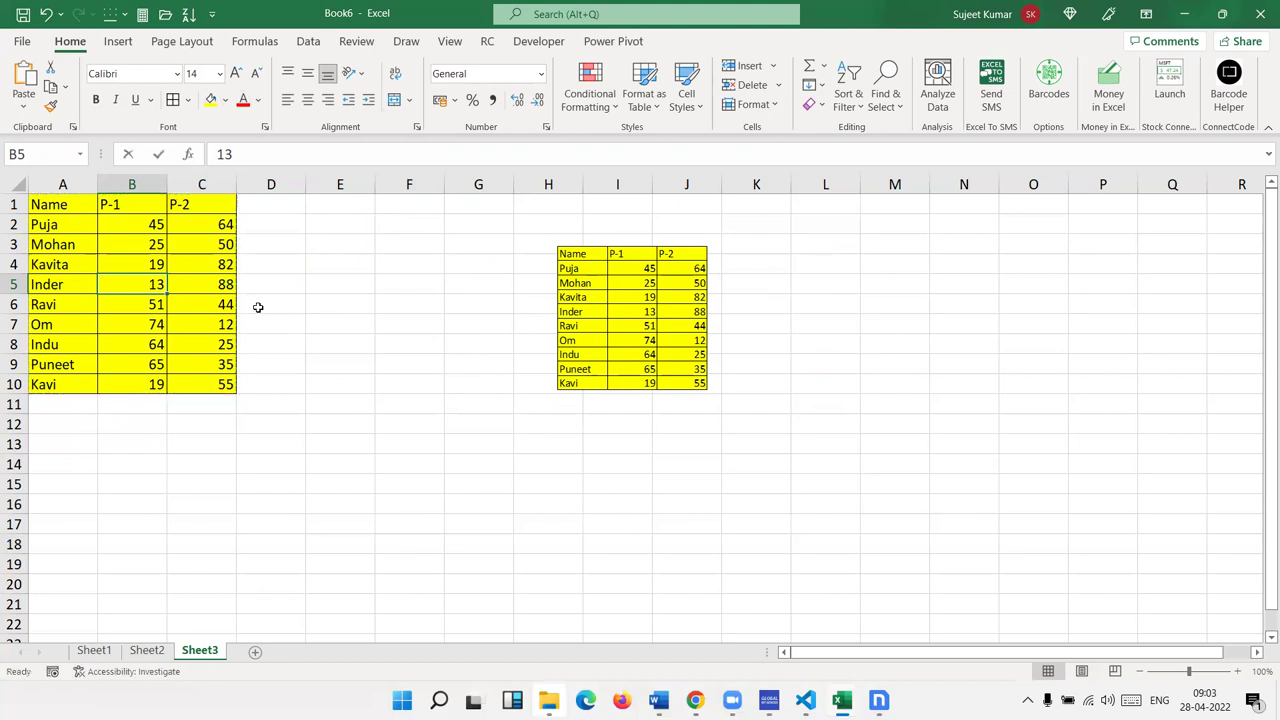
key(Return)
Delete the static table picture and copy the yellow table A1:C10
click(601, 340)
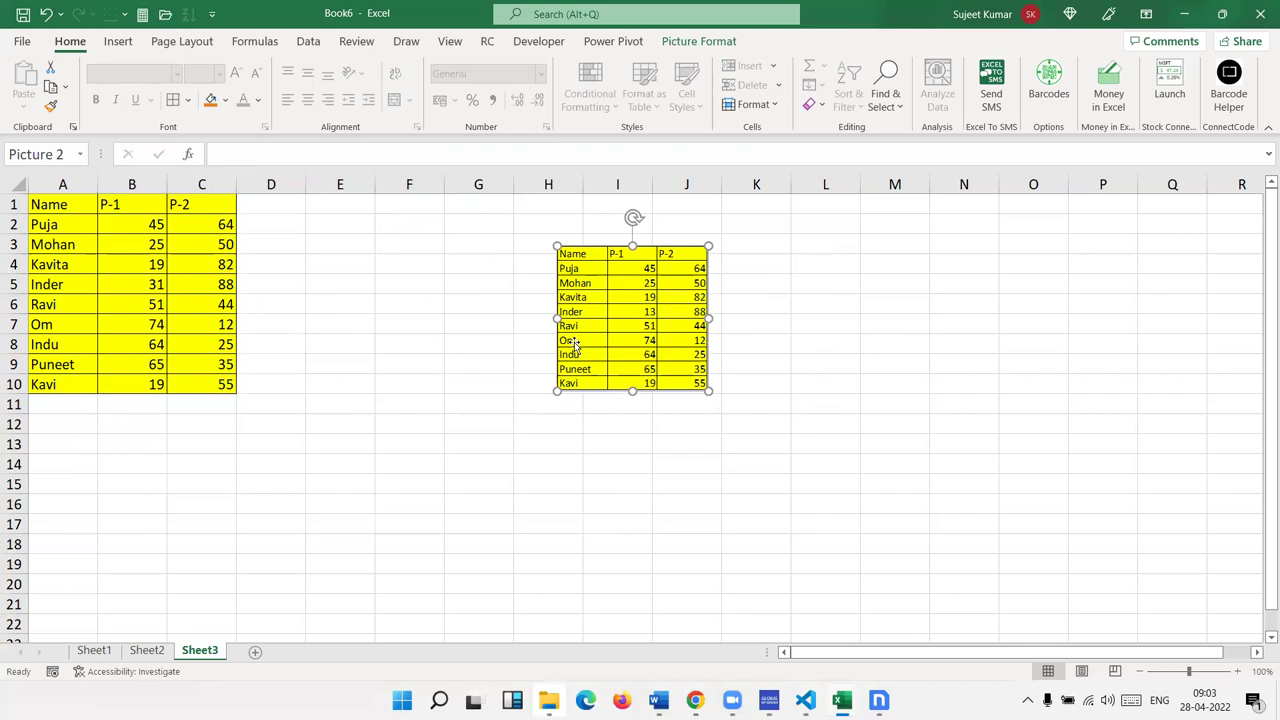
click(194, 378)
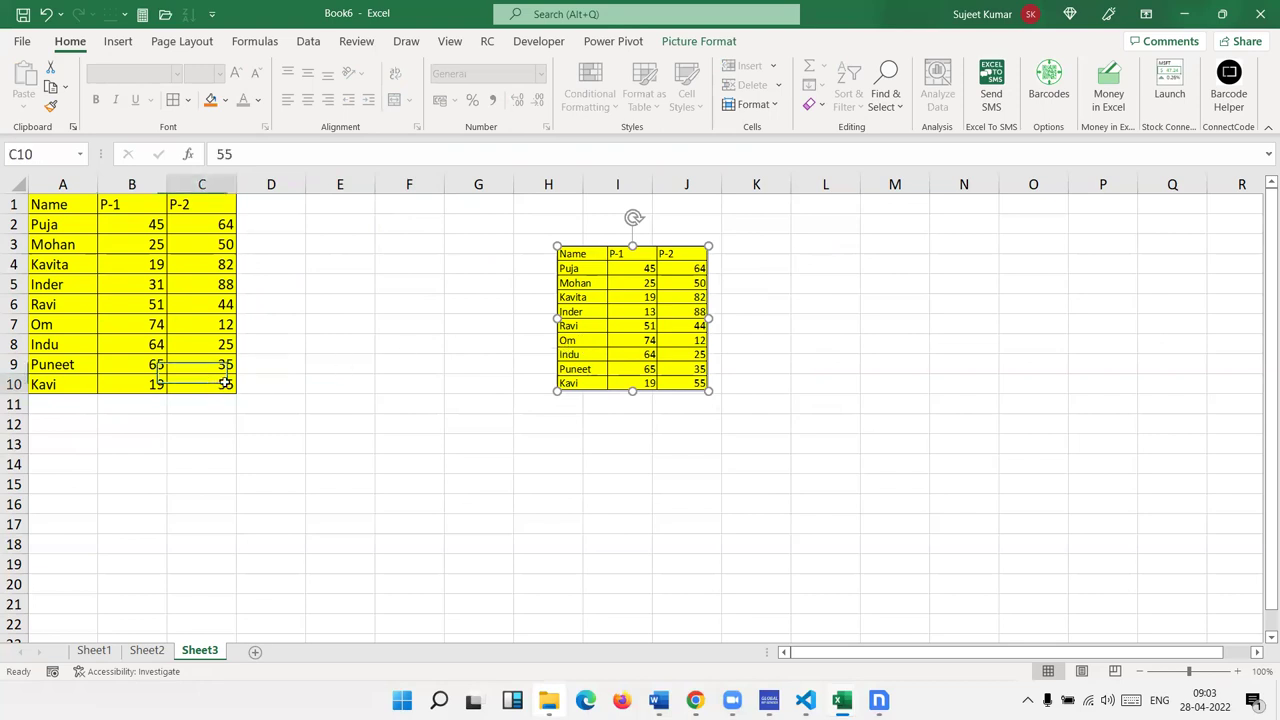
click(602, 345)
key(Delete)
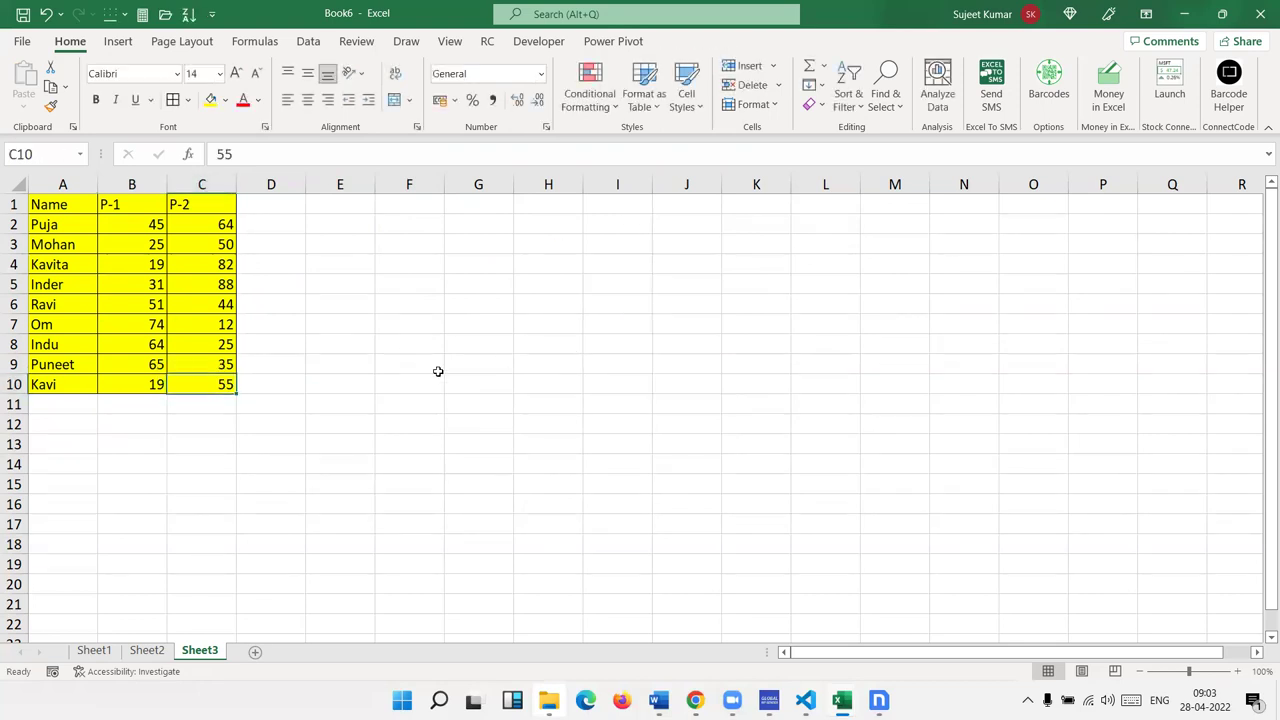
drag(219, 384, 46, 205)
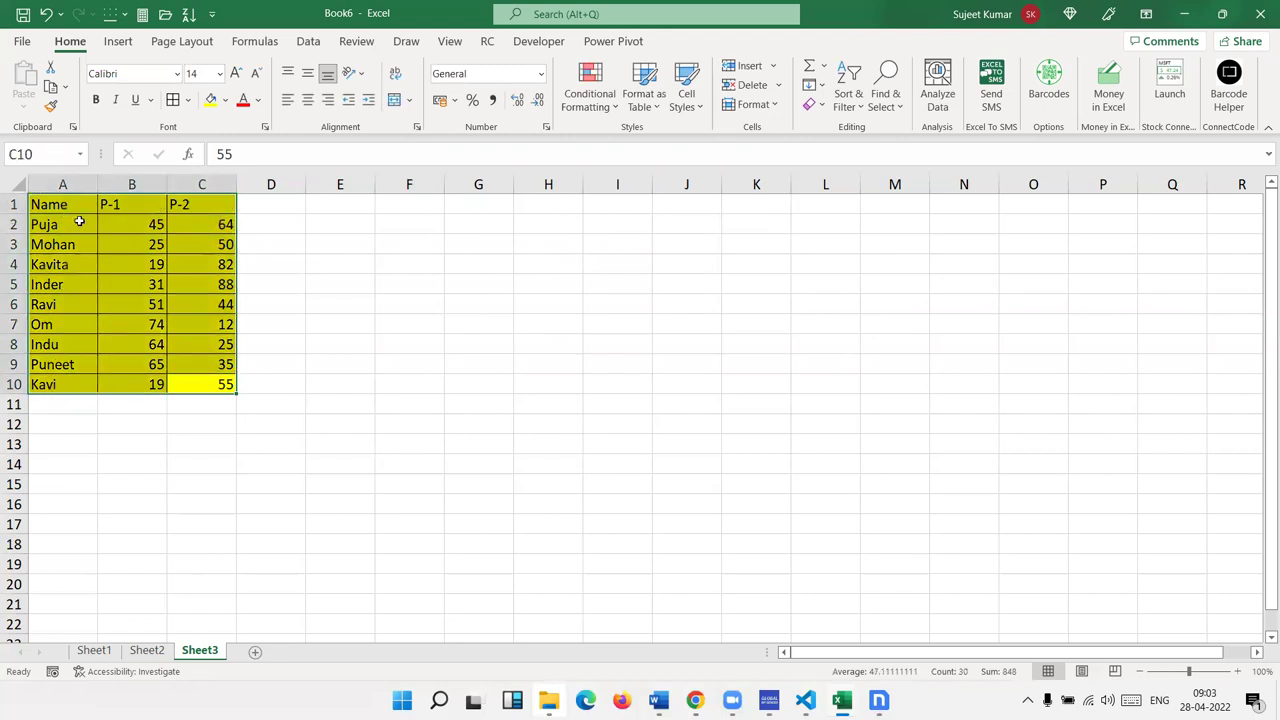
key(ctrl+c)
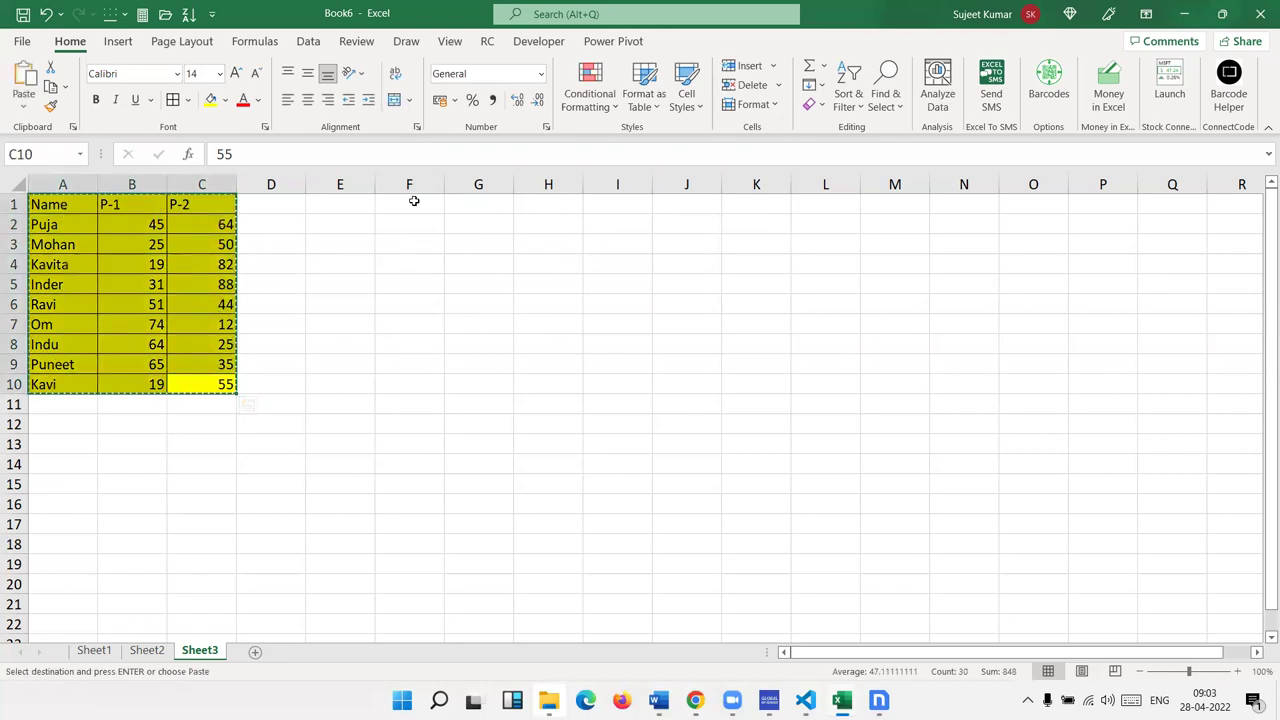
Paste a link to the copied table at F1, then clear F1:H10 again
right_click(413, 201)
click(470, 316)
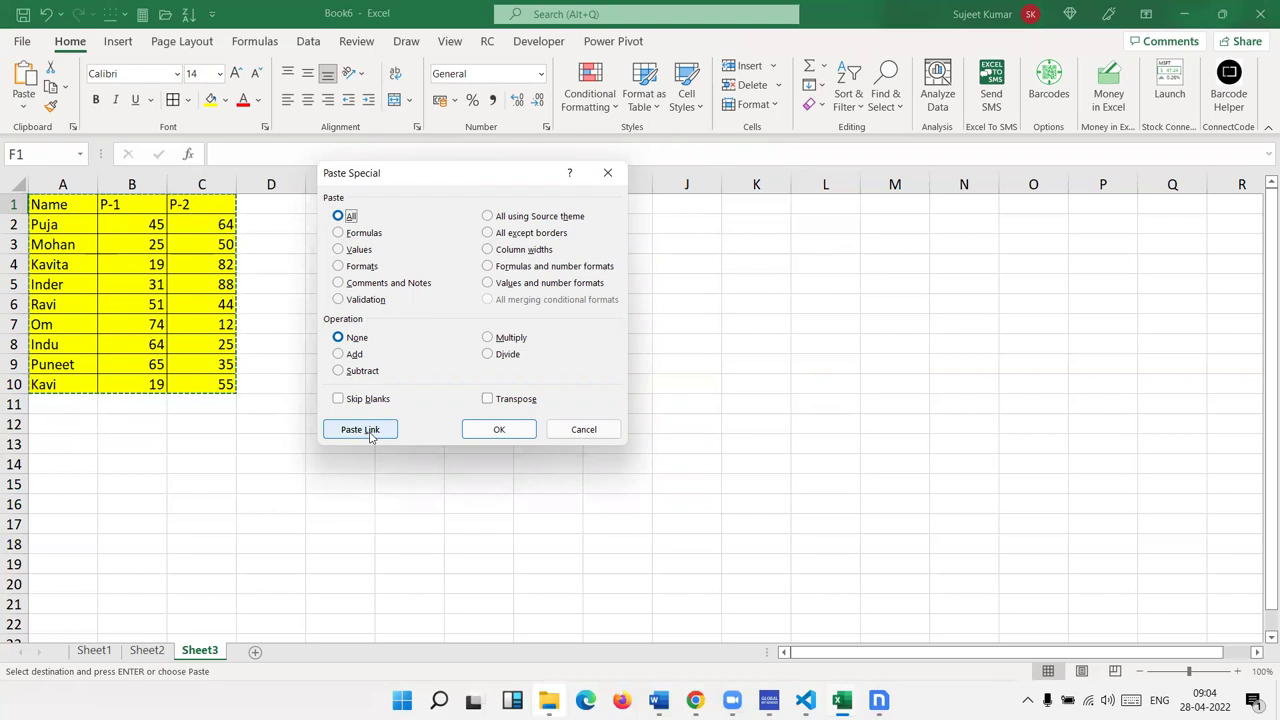
click(361, 429)
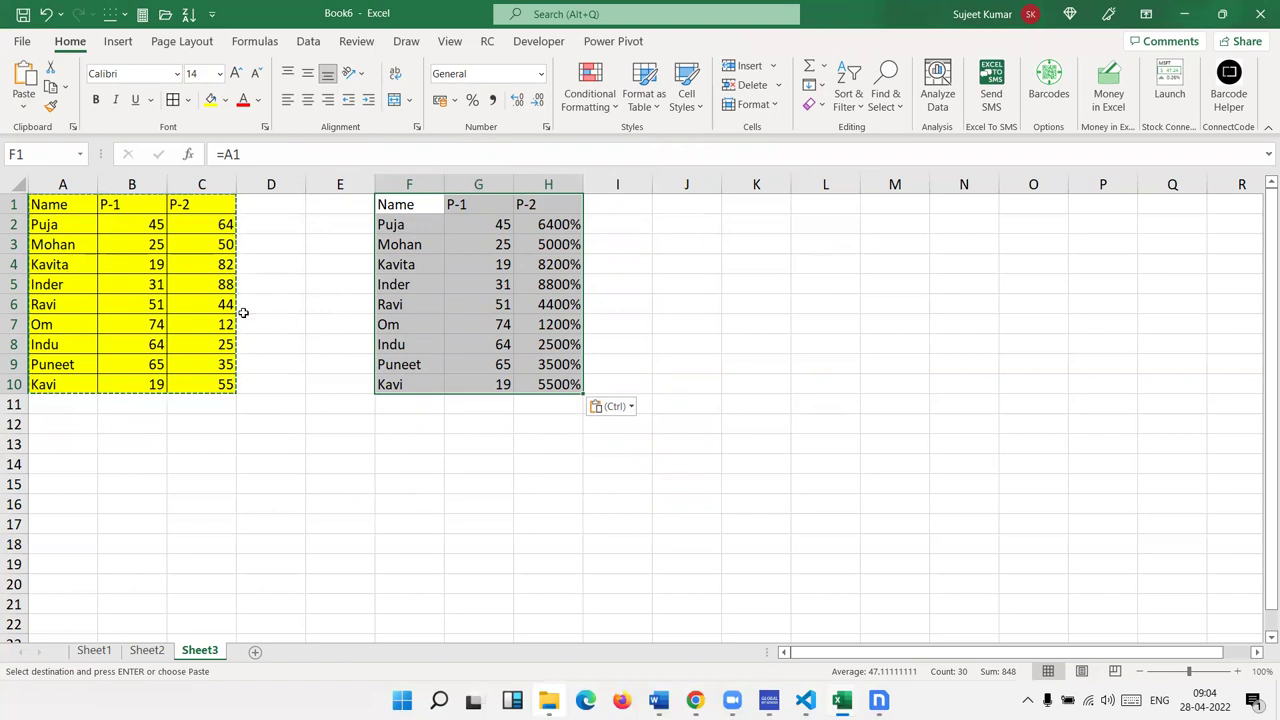
key(Delete)
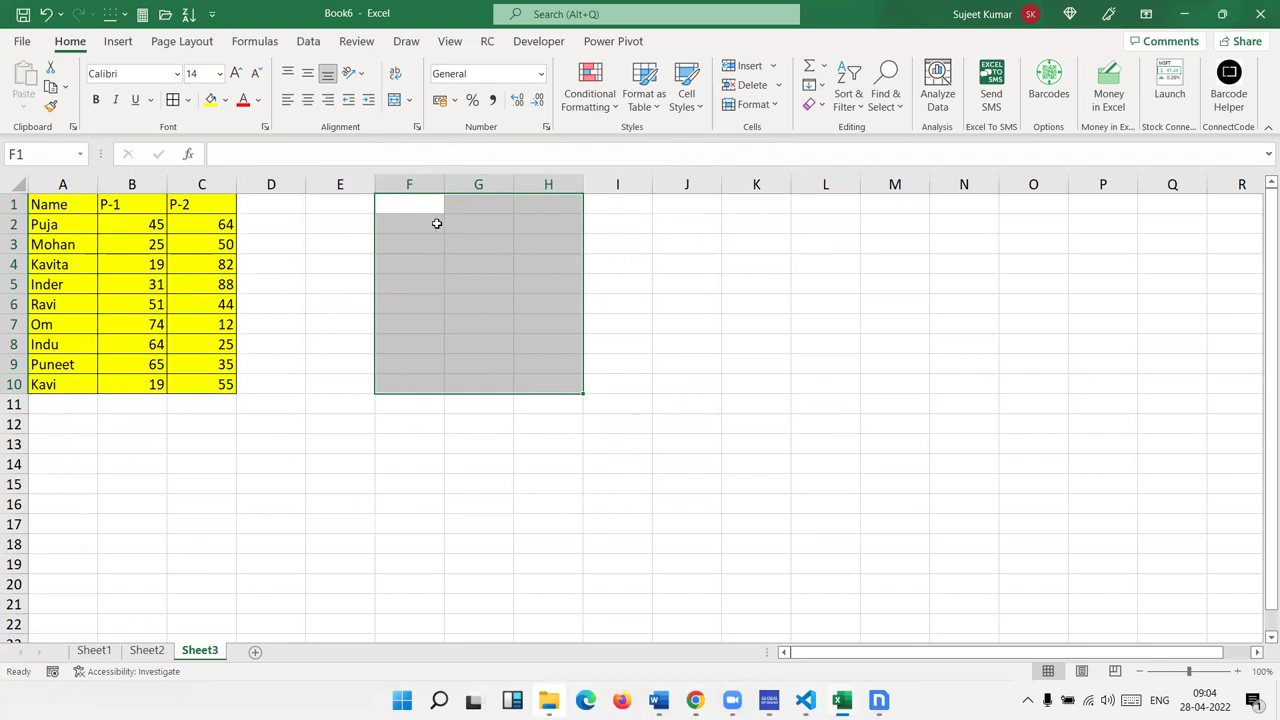
click(425, 207)
Copy A1:C10 and paste it at G3 as a Linked Picture
drag(50, 204, 204, 384)
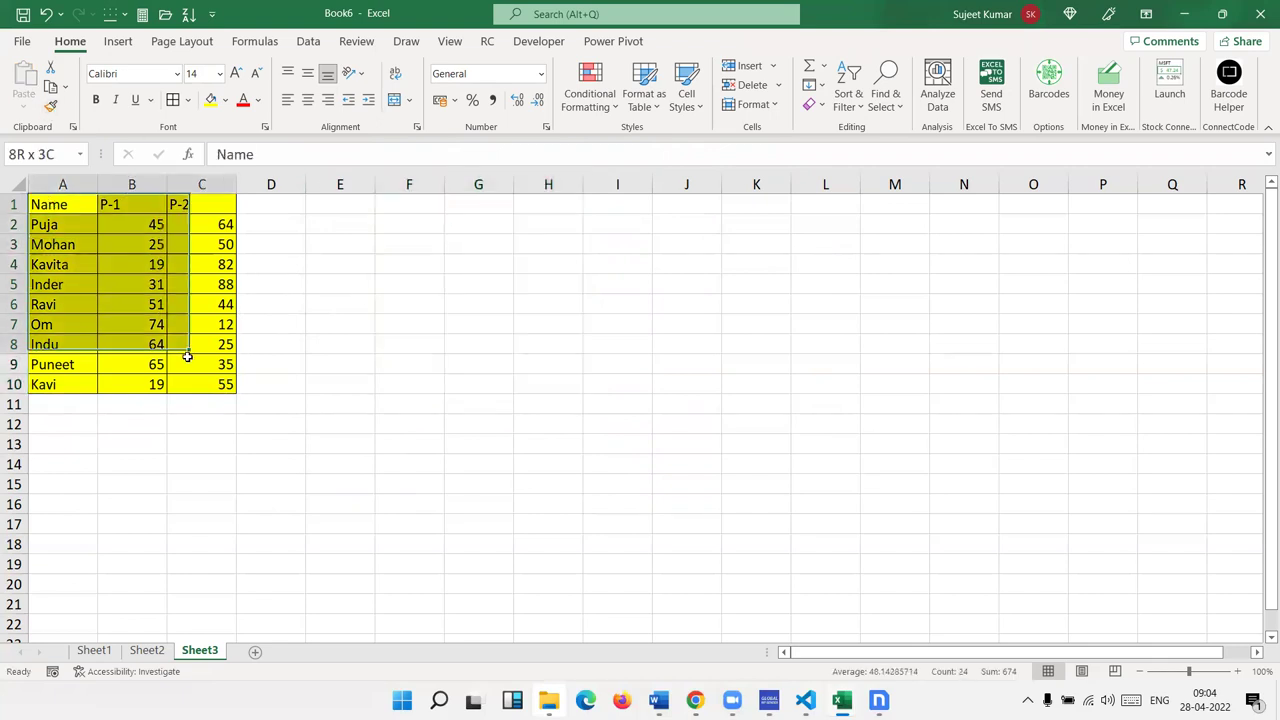
key(ctrl+c)
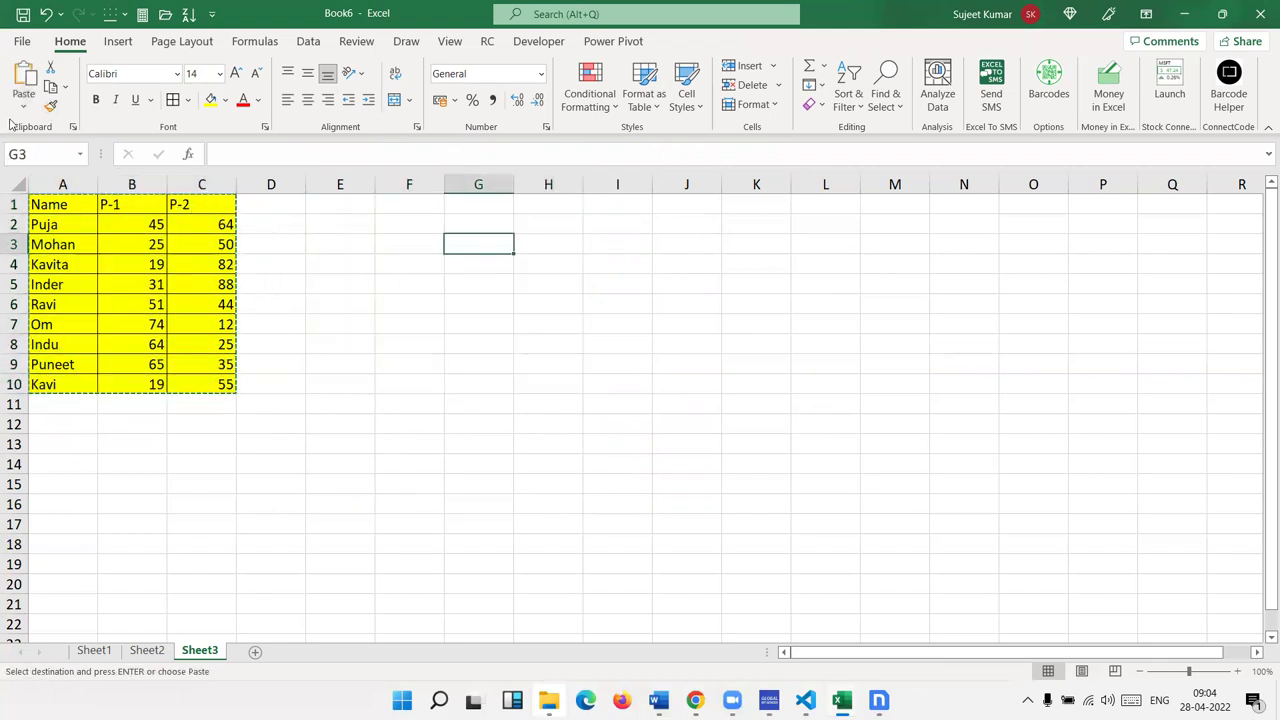
click(23, 100)
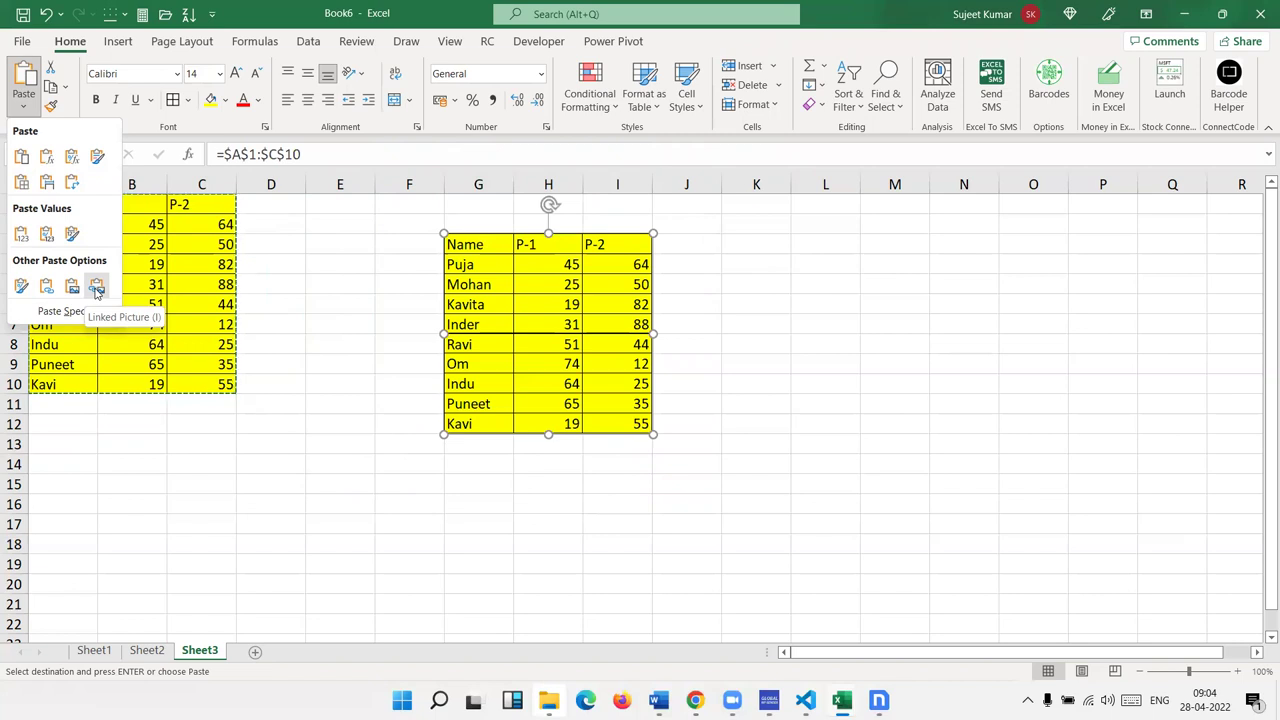
click(96, 288)
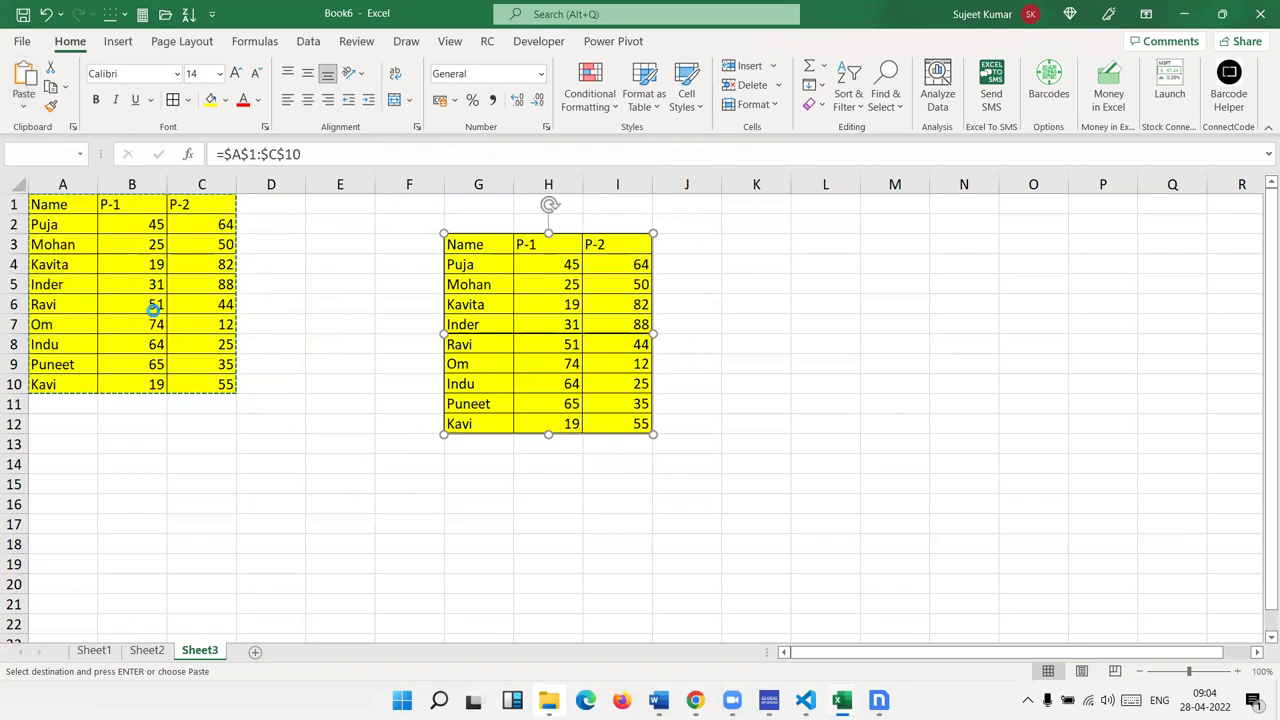
click(335, 323)
click(515, 321)
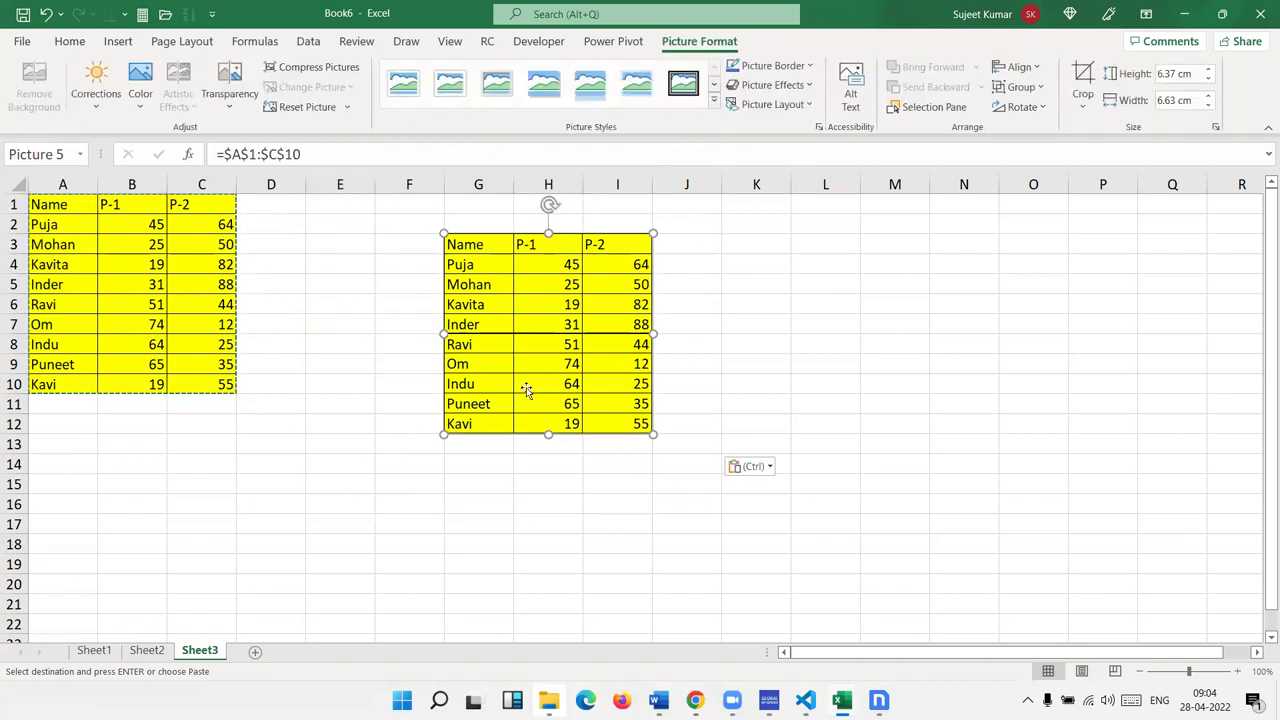
Enlarge the linked picture, nudge it down, and rotate it about 5° clockwise
drag(653, 434, 740, 518)
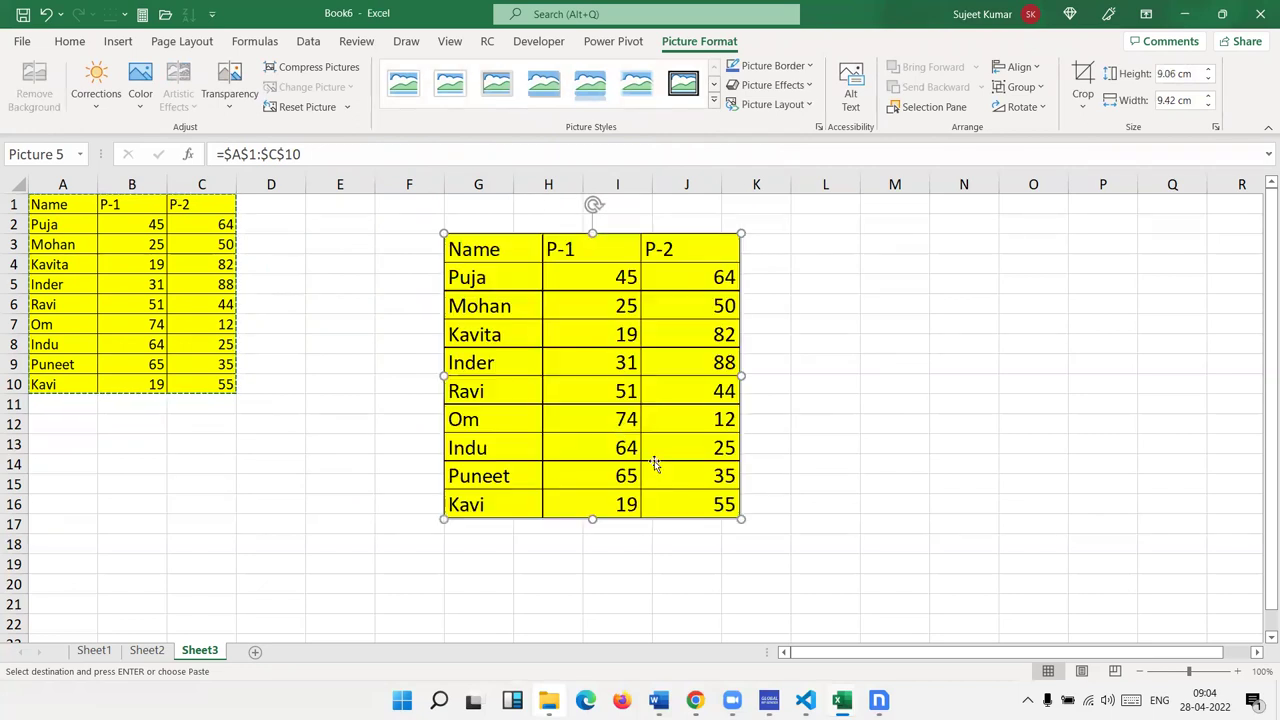
drag(608, 280, 606, 330)
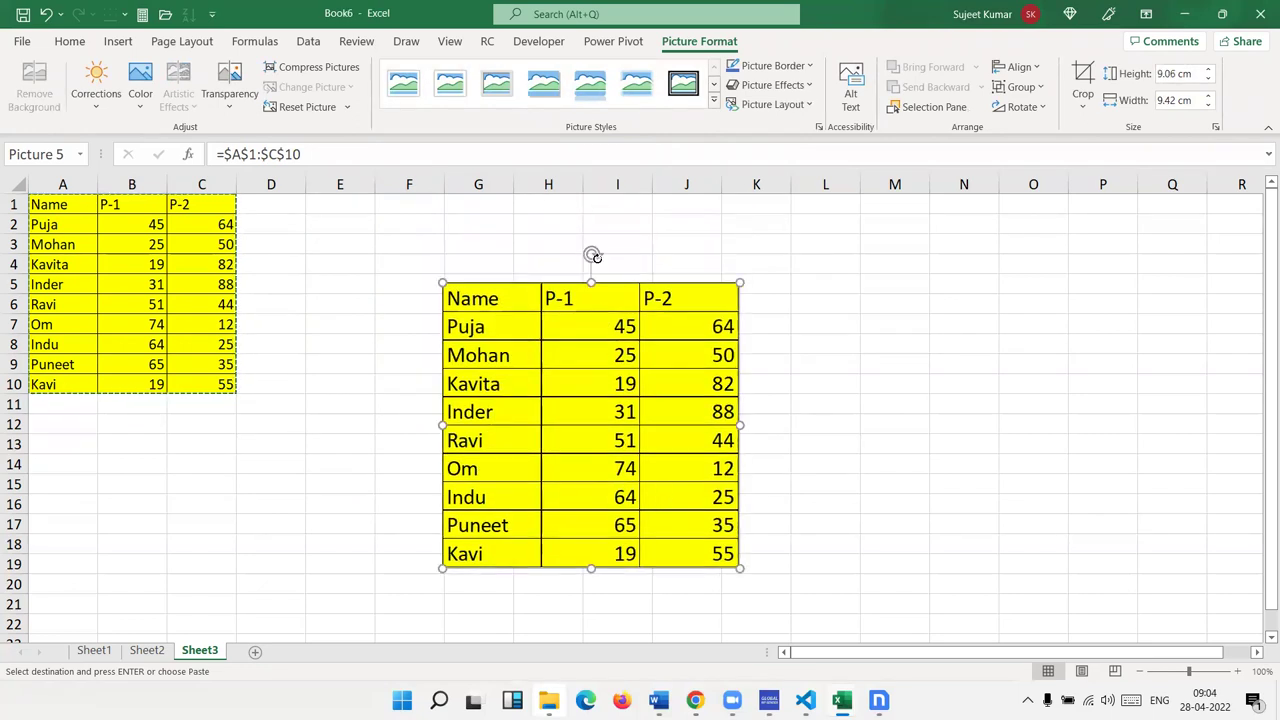
drag(592, 254, 606, 256)
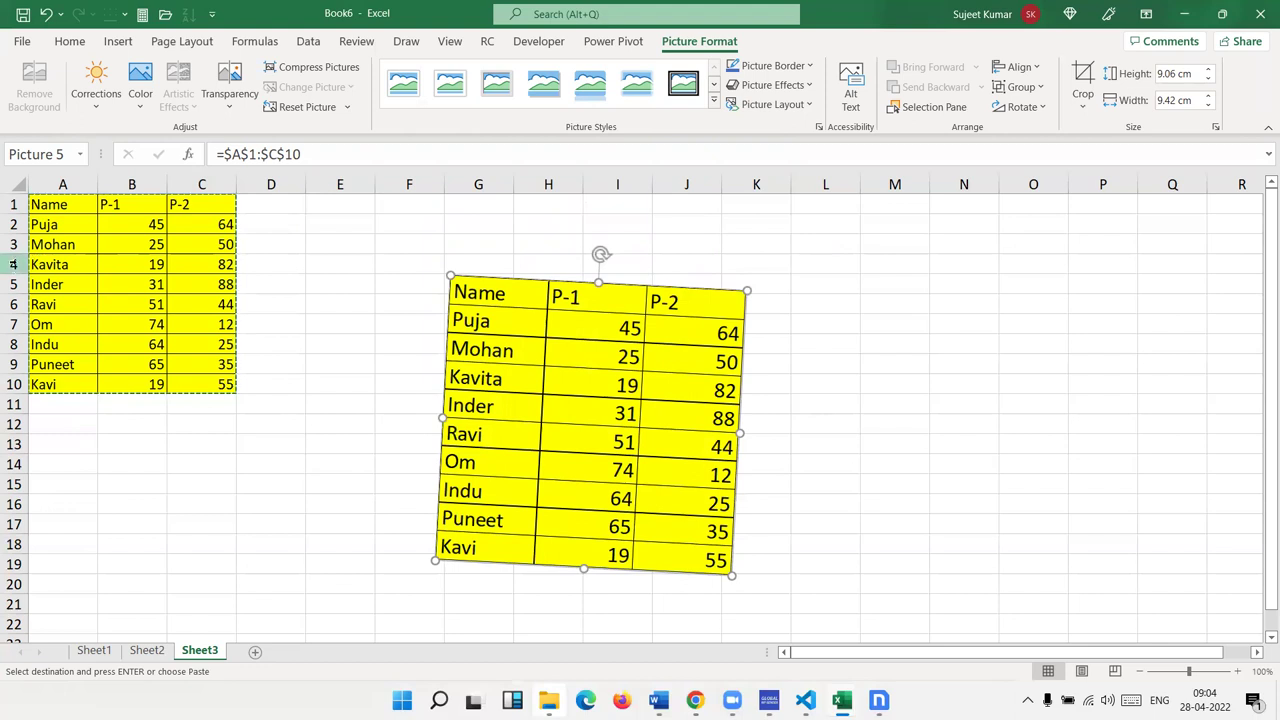
drag(50, 287, 205, 285)
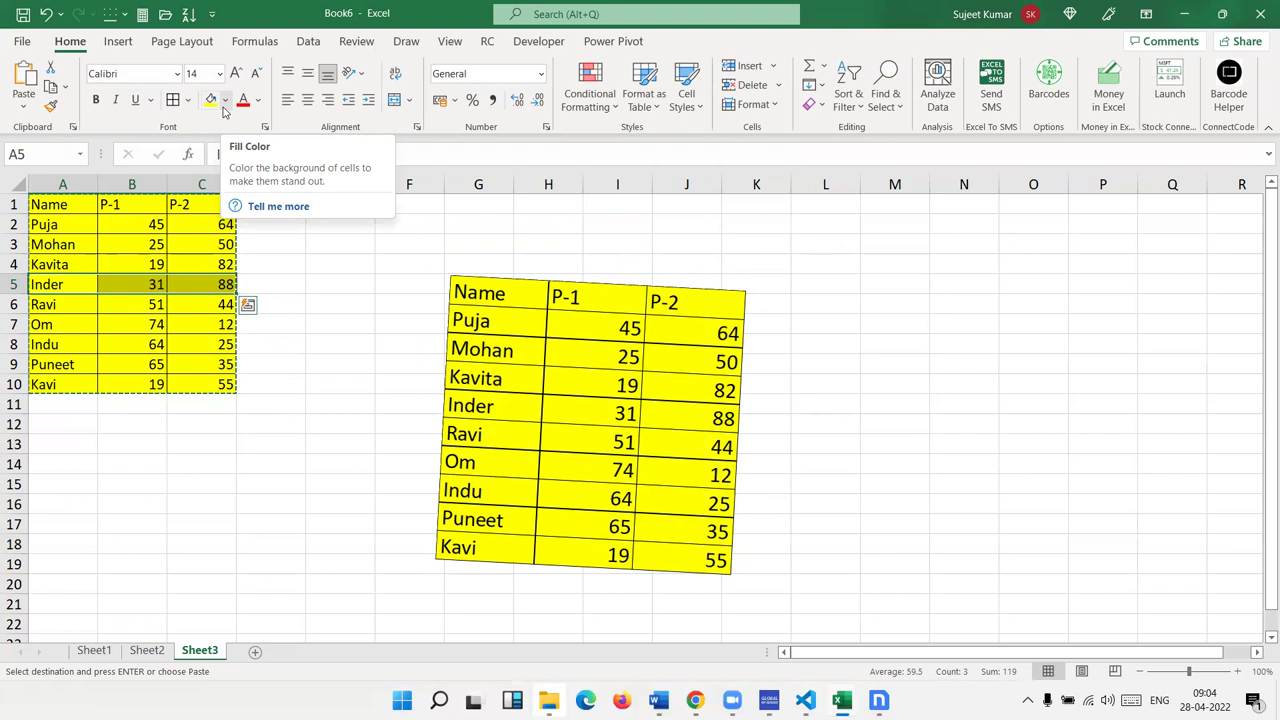
Fill the Inder row A5:C5 green and move the linked picture right onto columns H–K
click(225, 101)
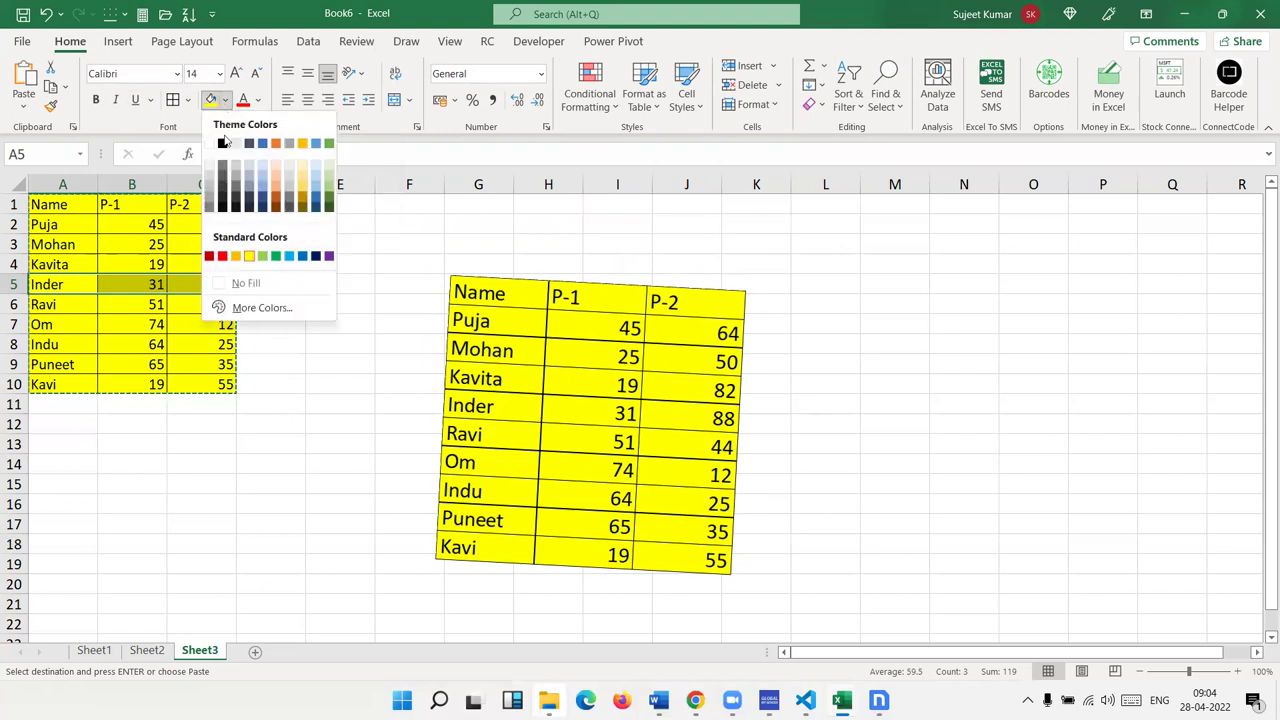
click(275, 256)
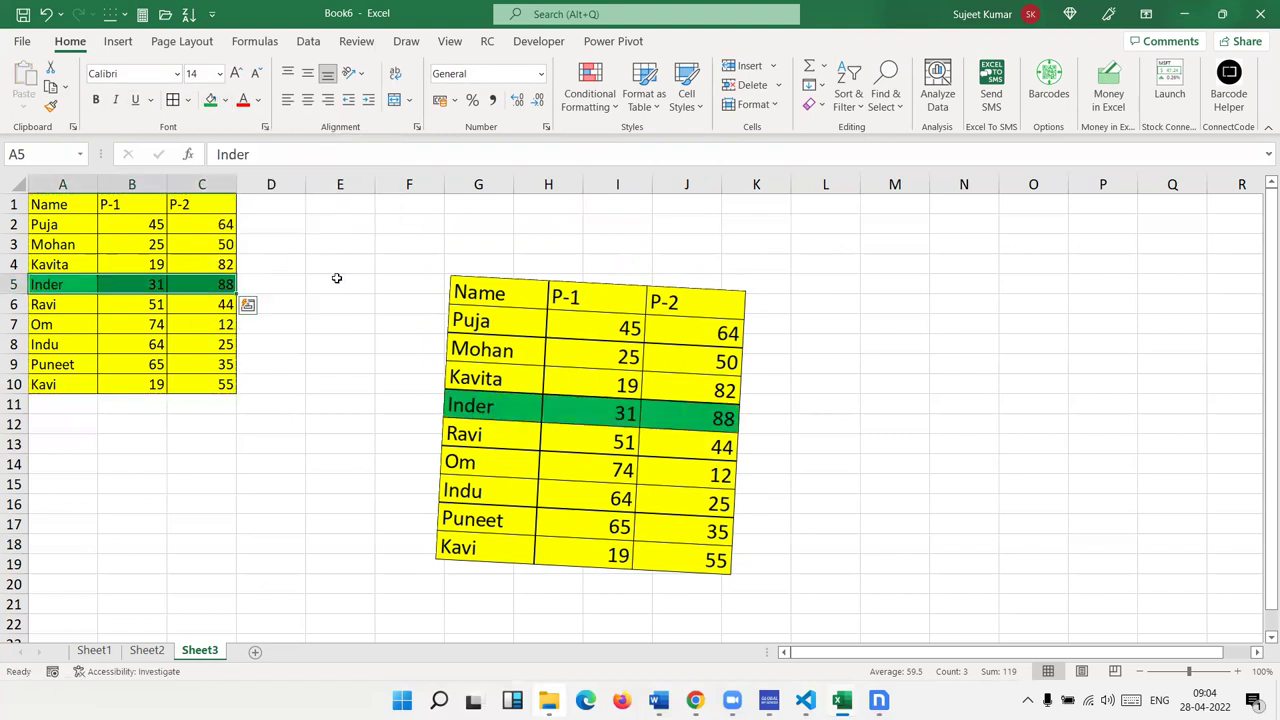
drag(473, 433, 538, 383)
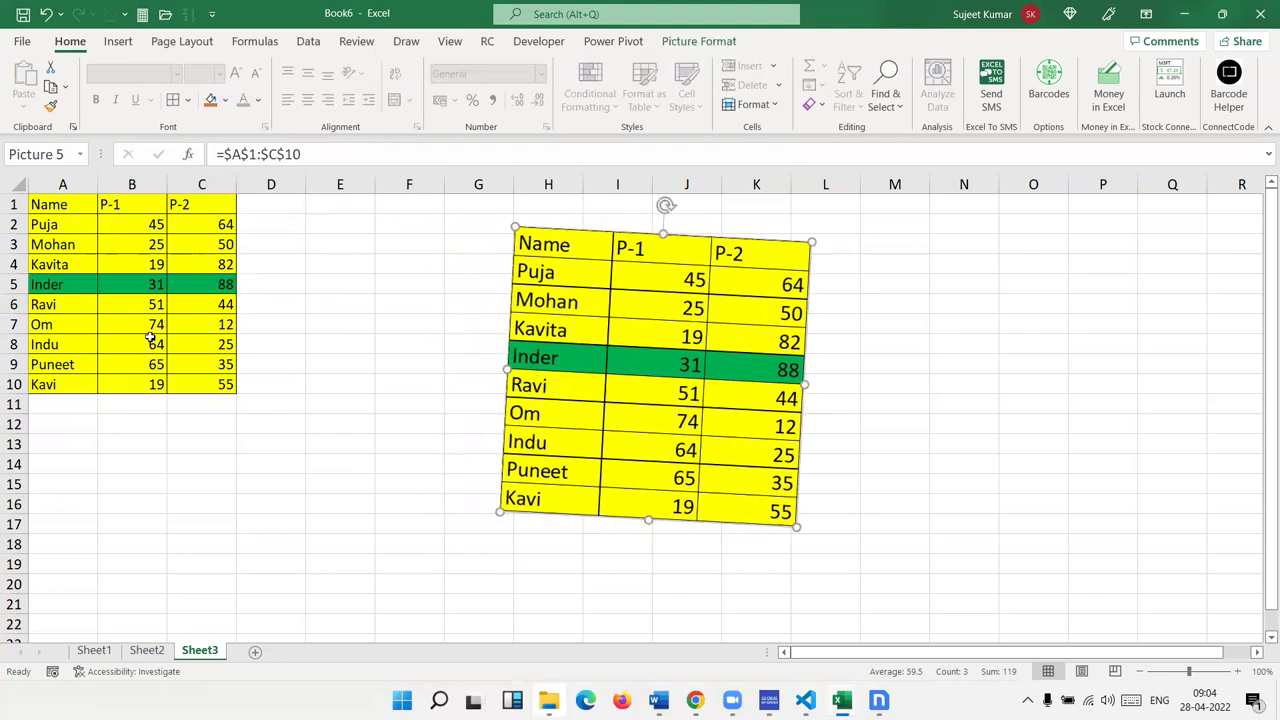
Change Kavita's P-1 score in B4 to 91
click(140, 264)
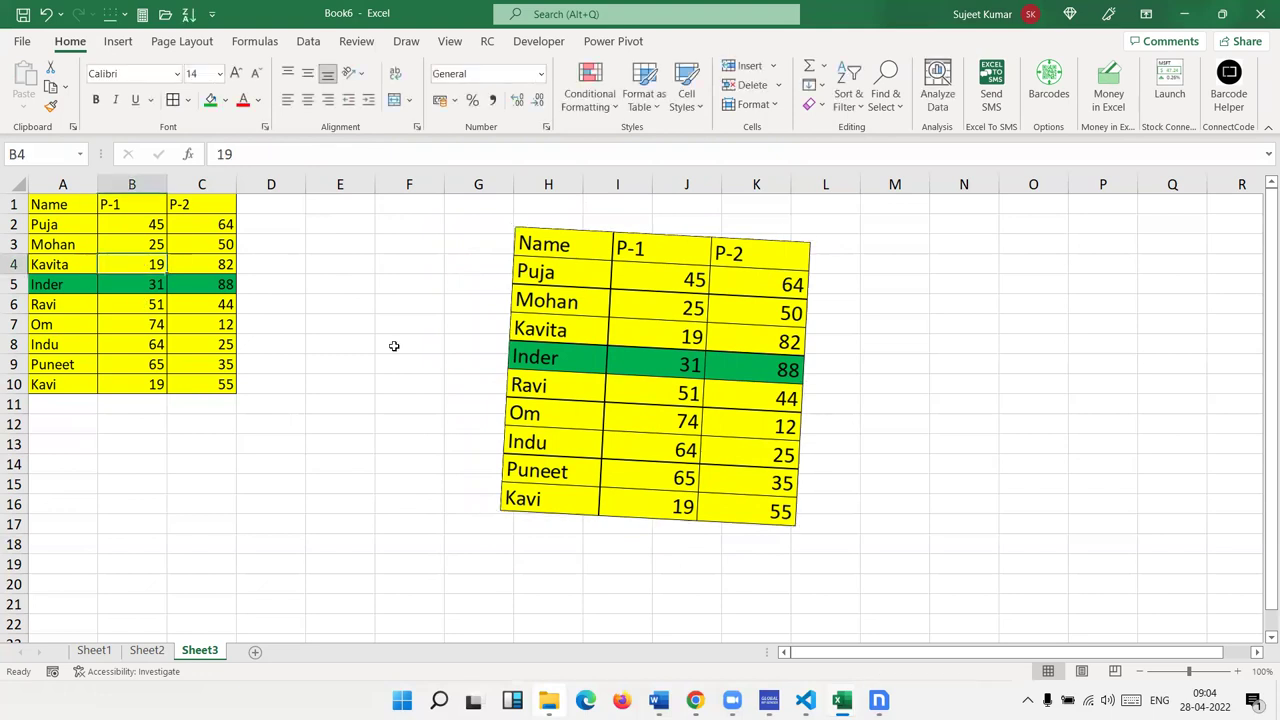
text(9)
key(Return)
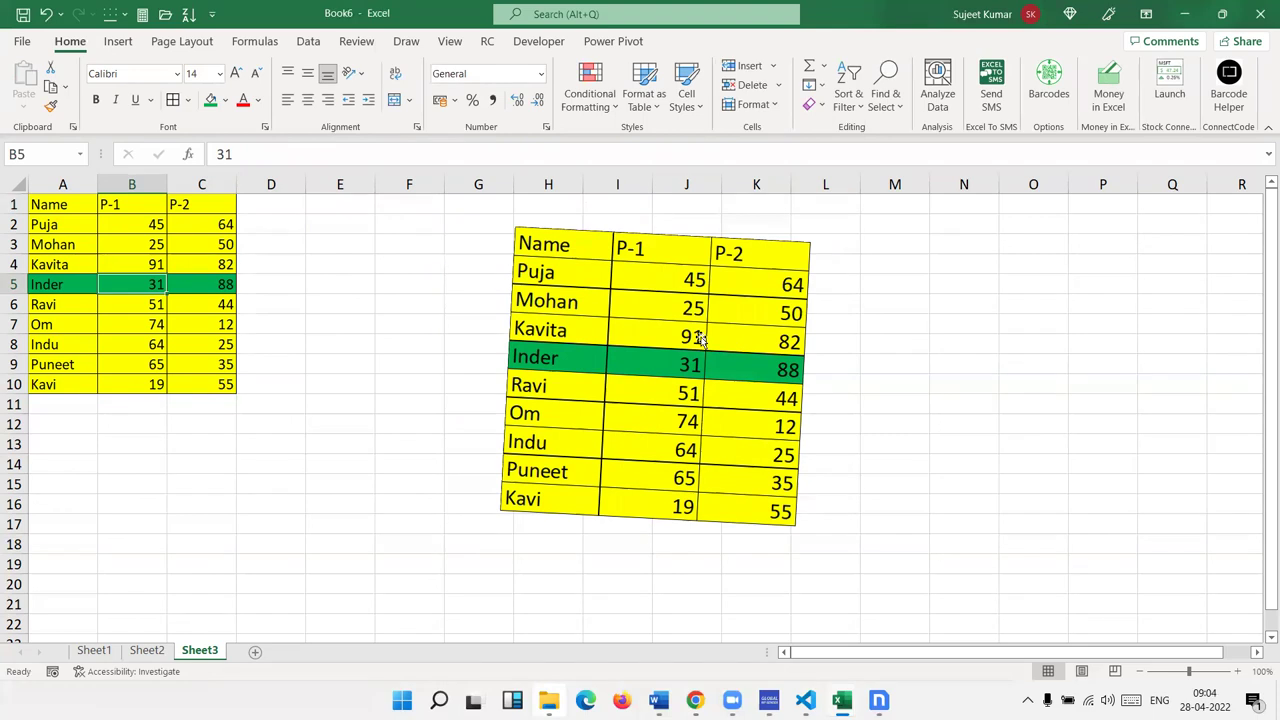
Enter a new row 11 for Mani with scores 80 and 65
click(59, 405)
text(M)
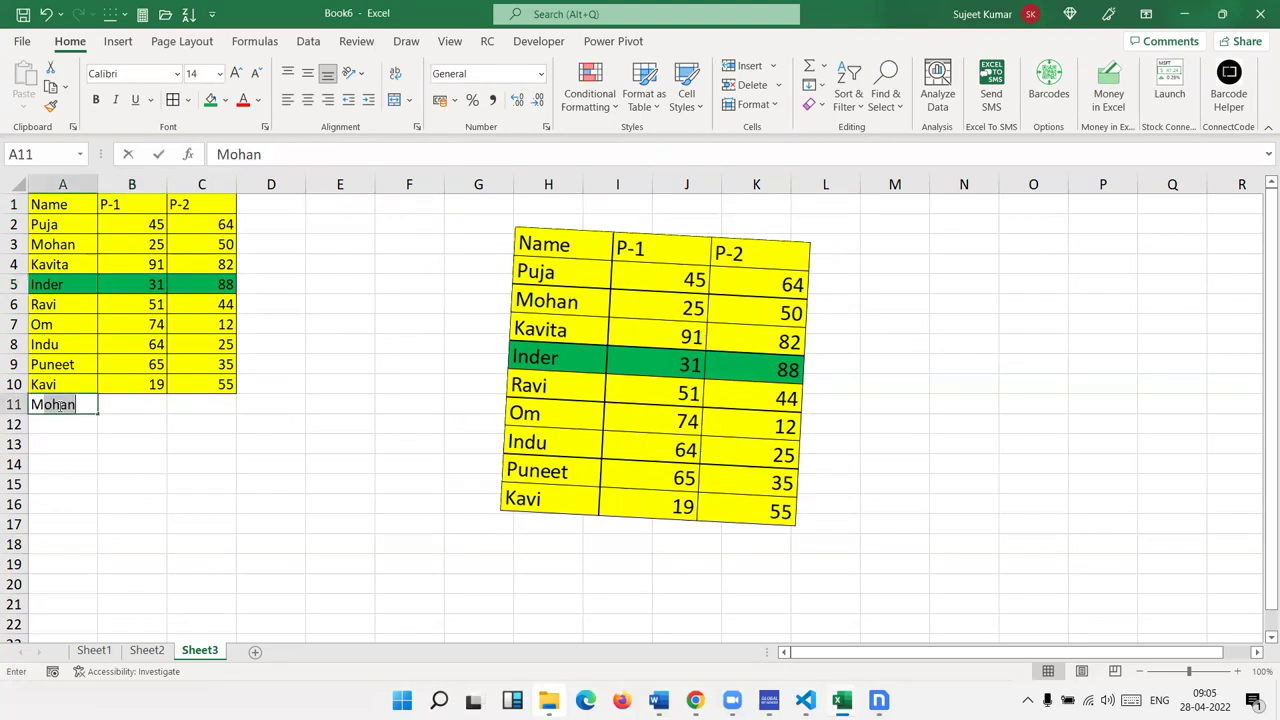
text(ani)
key(Tab)
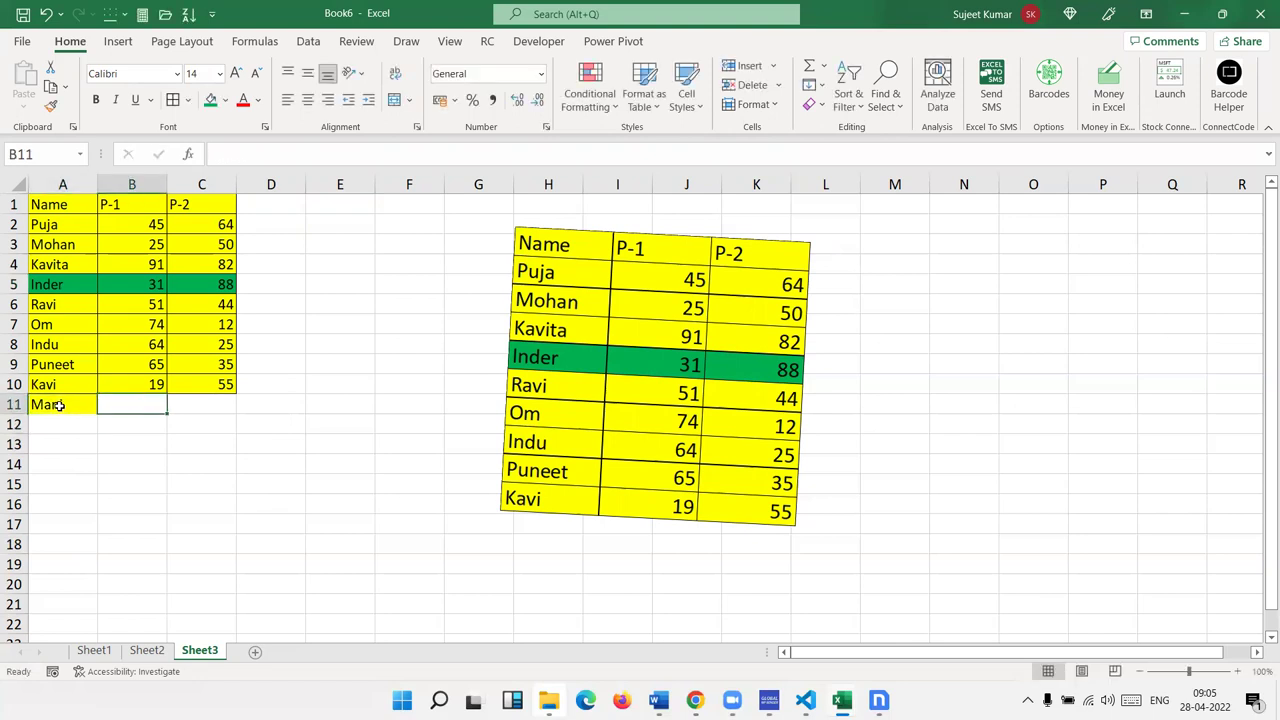
text(80)
key(Tab)
text(65)
key(Down)
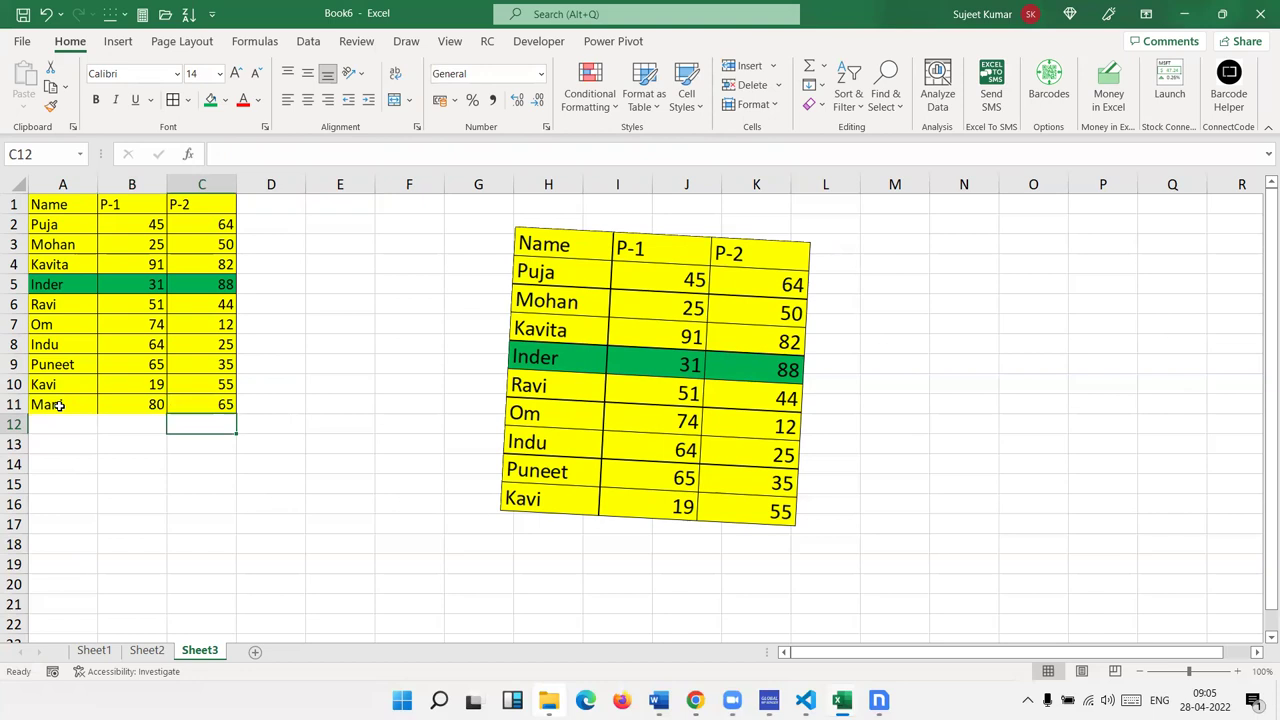
Apply Thick Outside Borders around the table A1:C11
drag(224, 405, 45, 204)
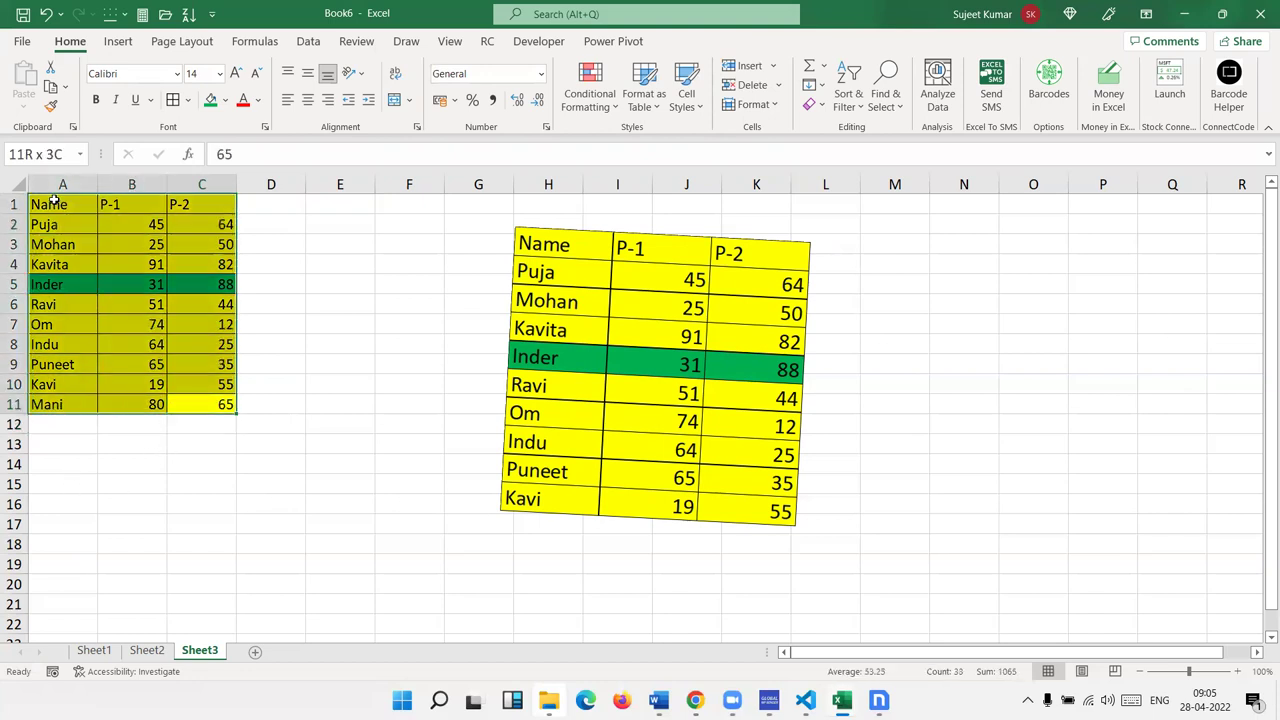
click(190, 101)
click(200, 313)
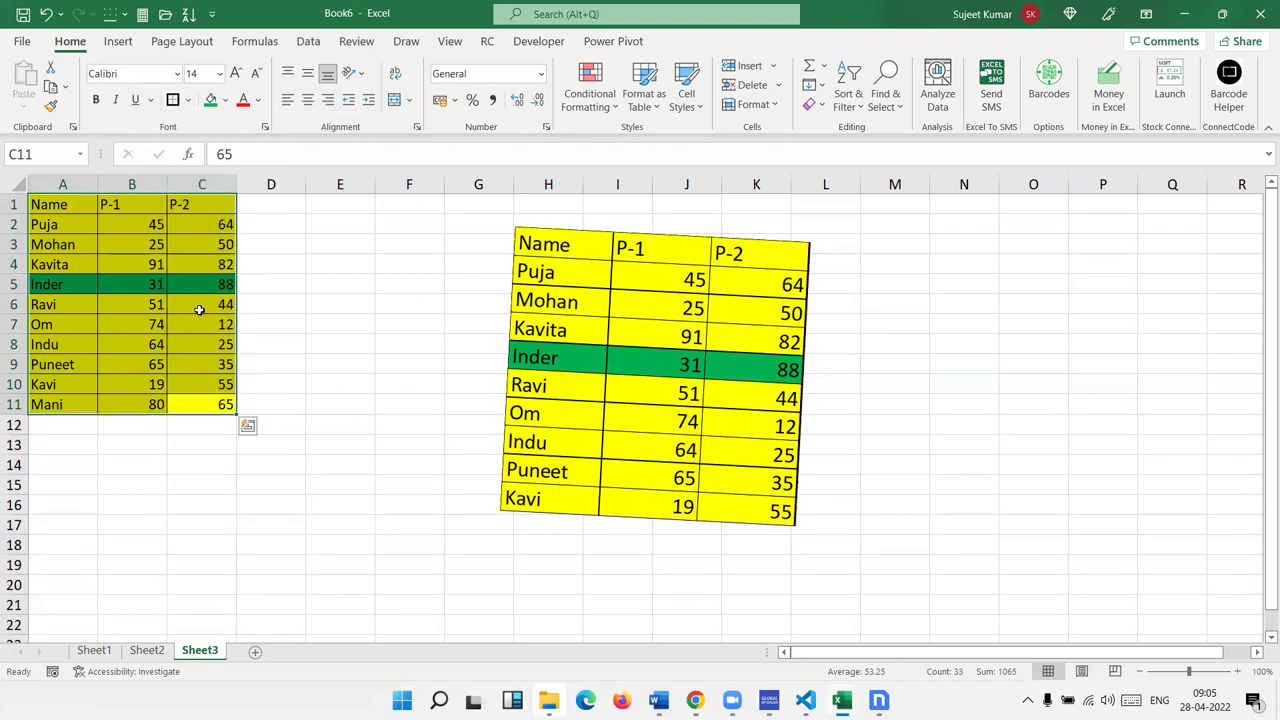
click(358, 352)
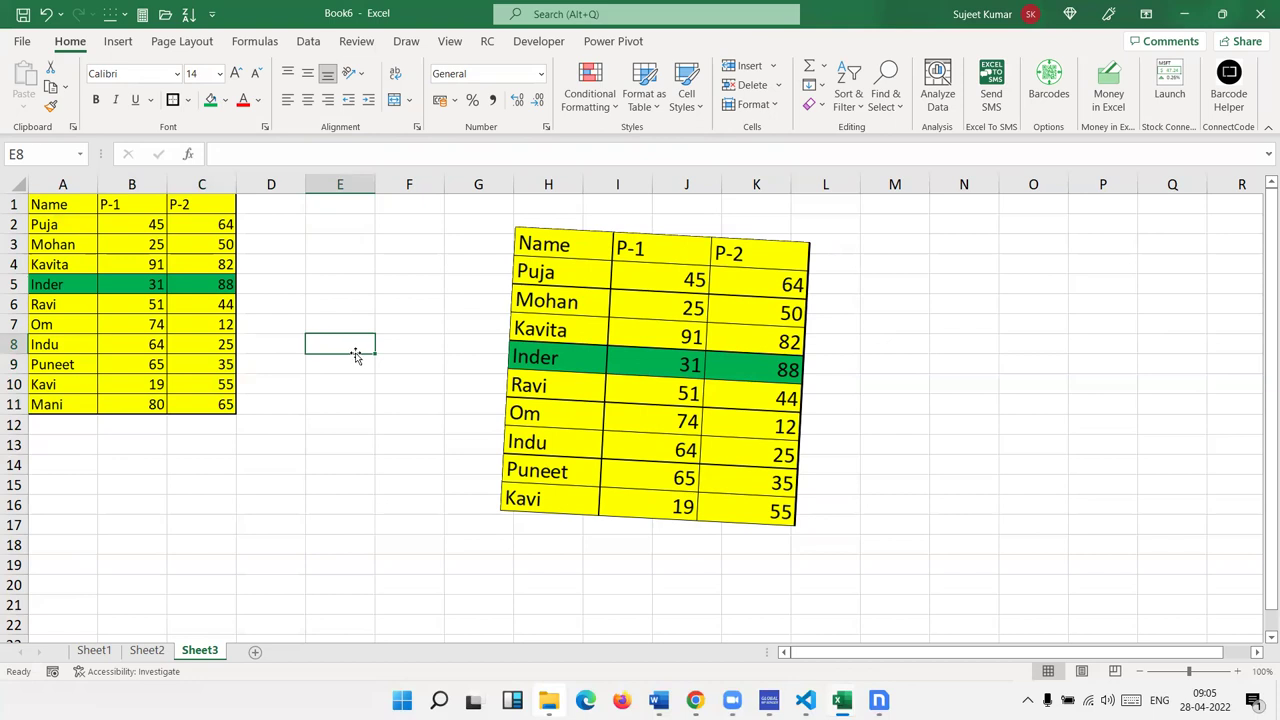
Change the linked picture's source reference from =$A$1:$C$10 to =$A$1:$C$11
click(545, 360)
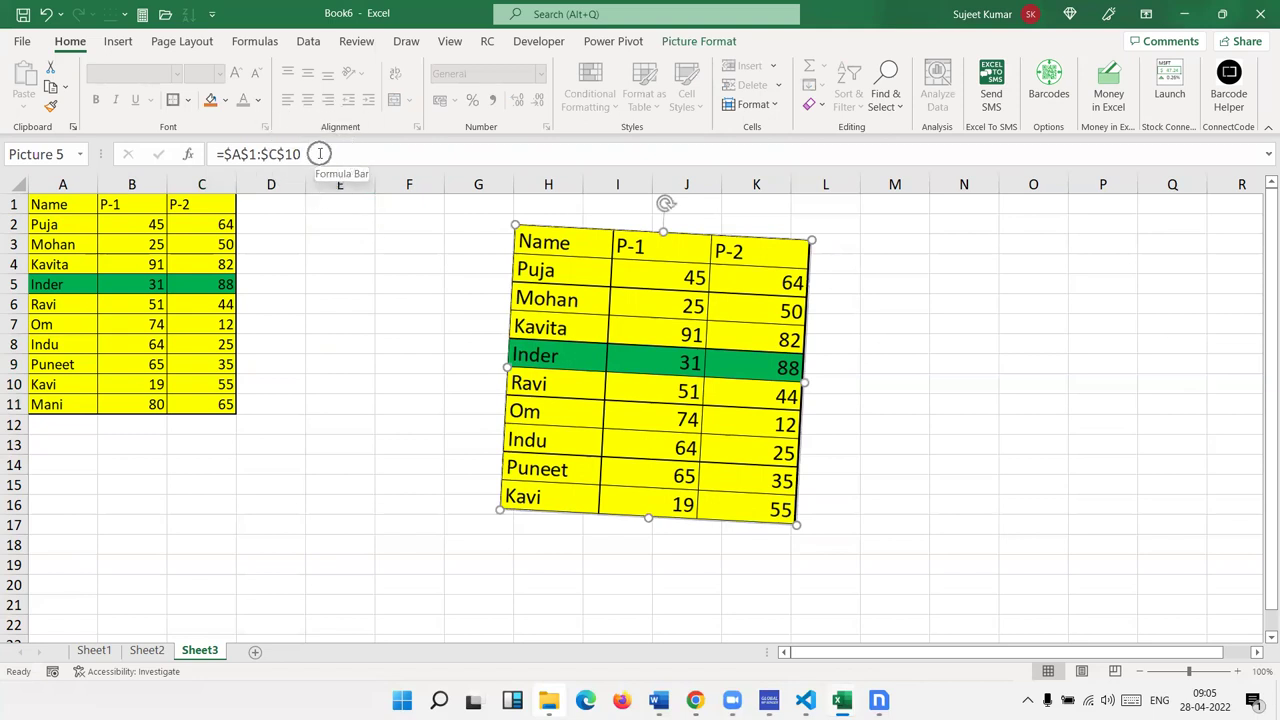
click(320, 153)
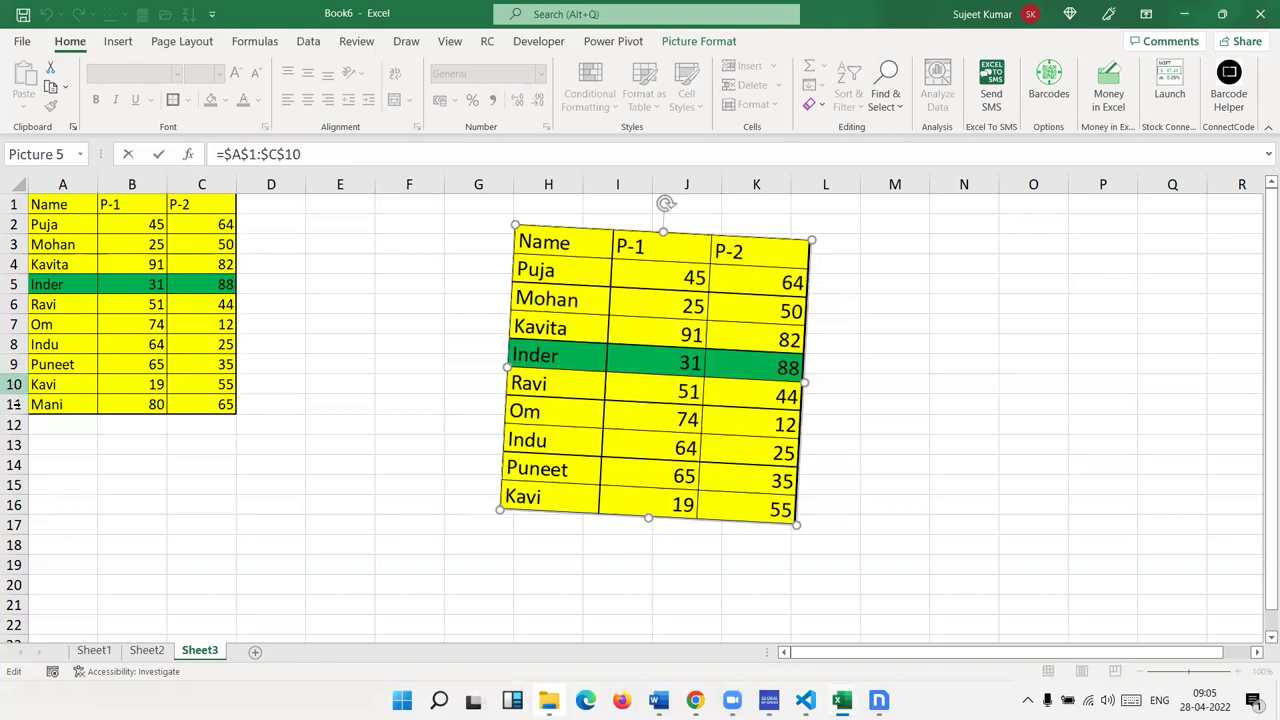
key(BackSpace)
text(1)
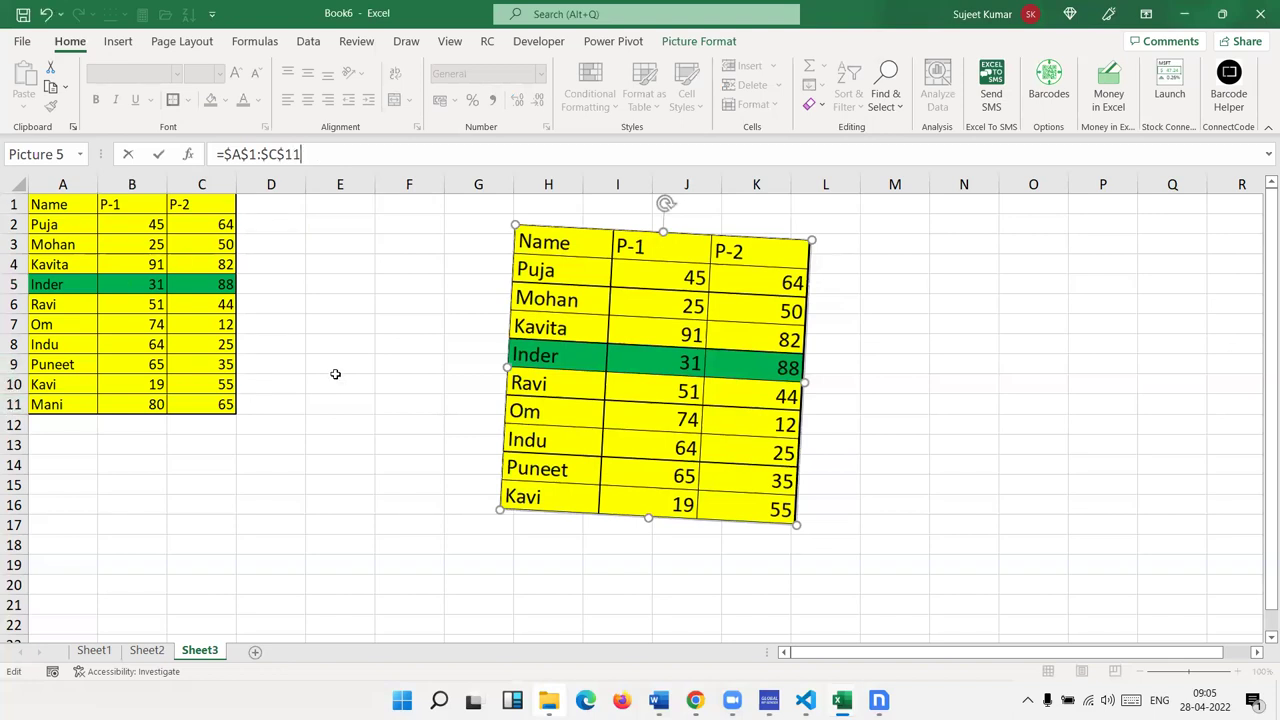
key(Return)
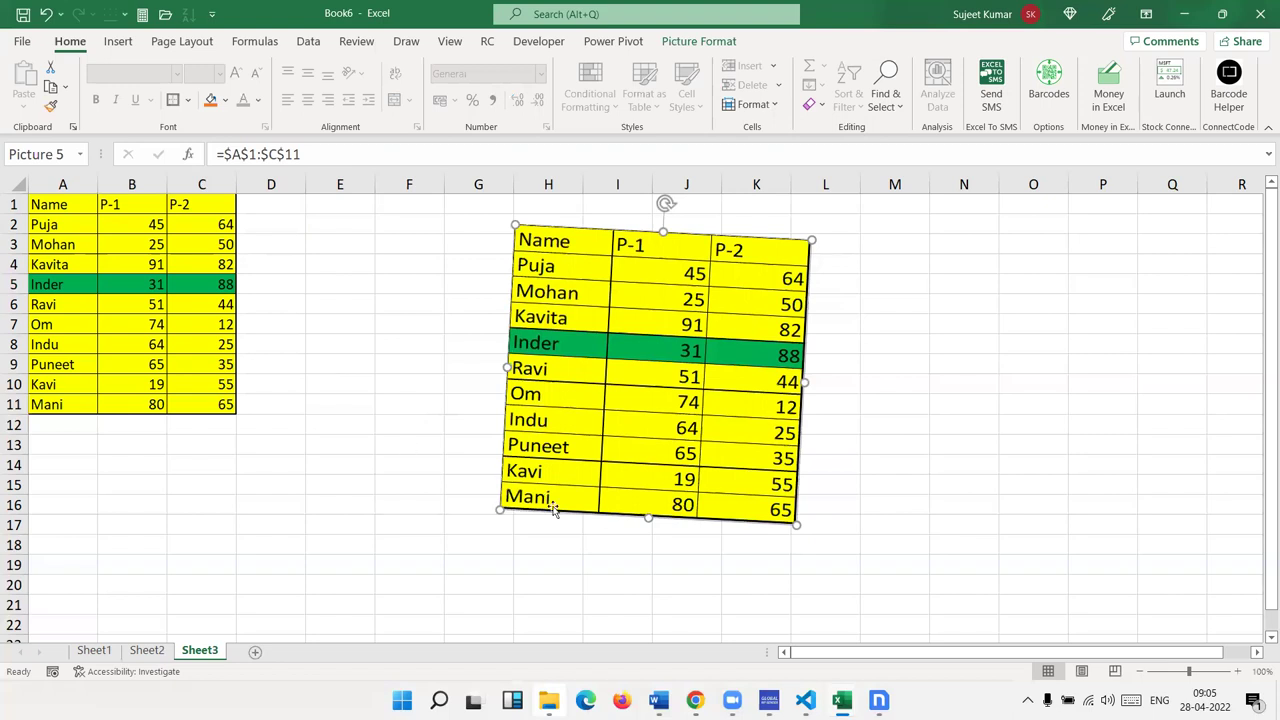
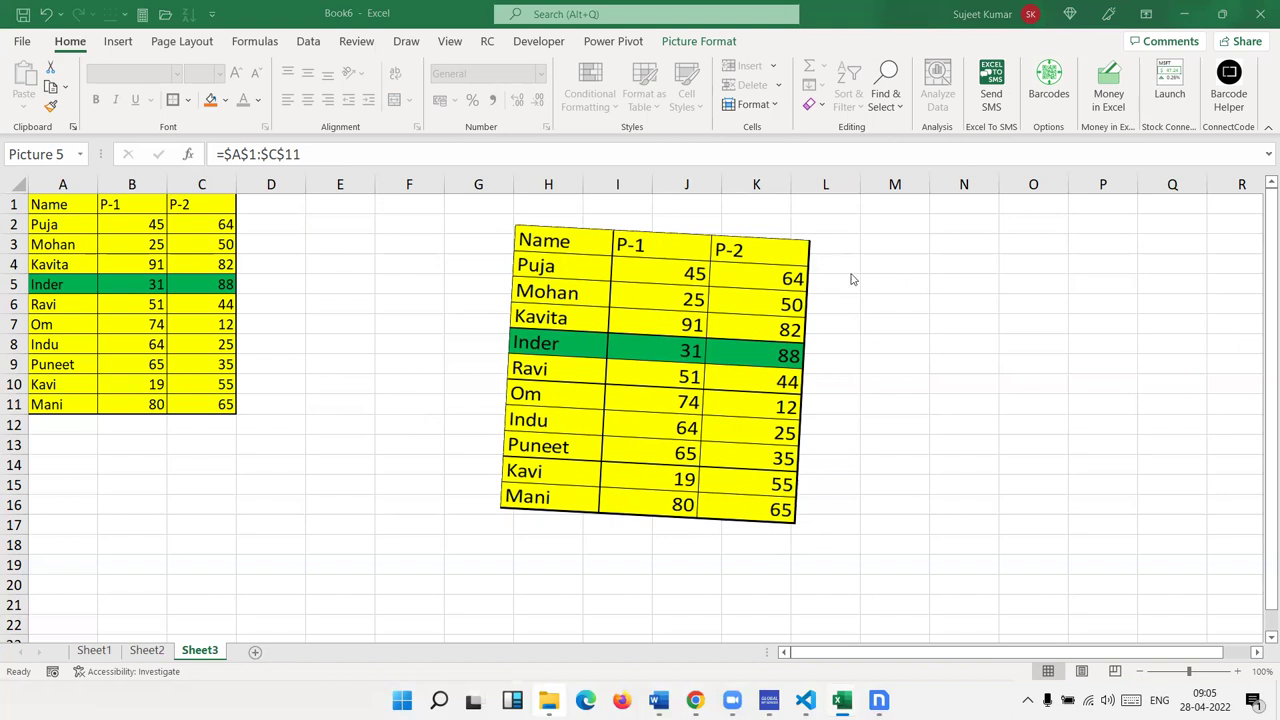
Delete the rotated table picture and copy the Name/P-1/P-2 score table A1:C11
click(790, 289)
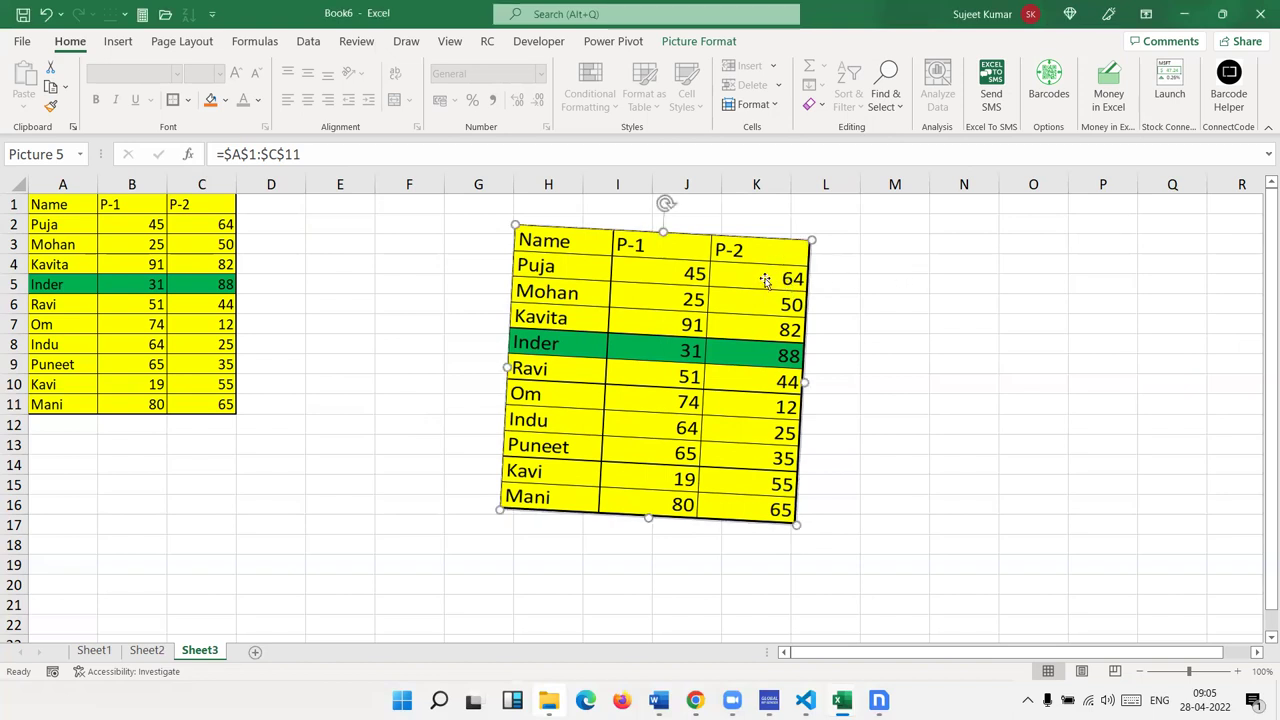
key(Delete)
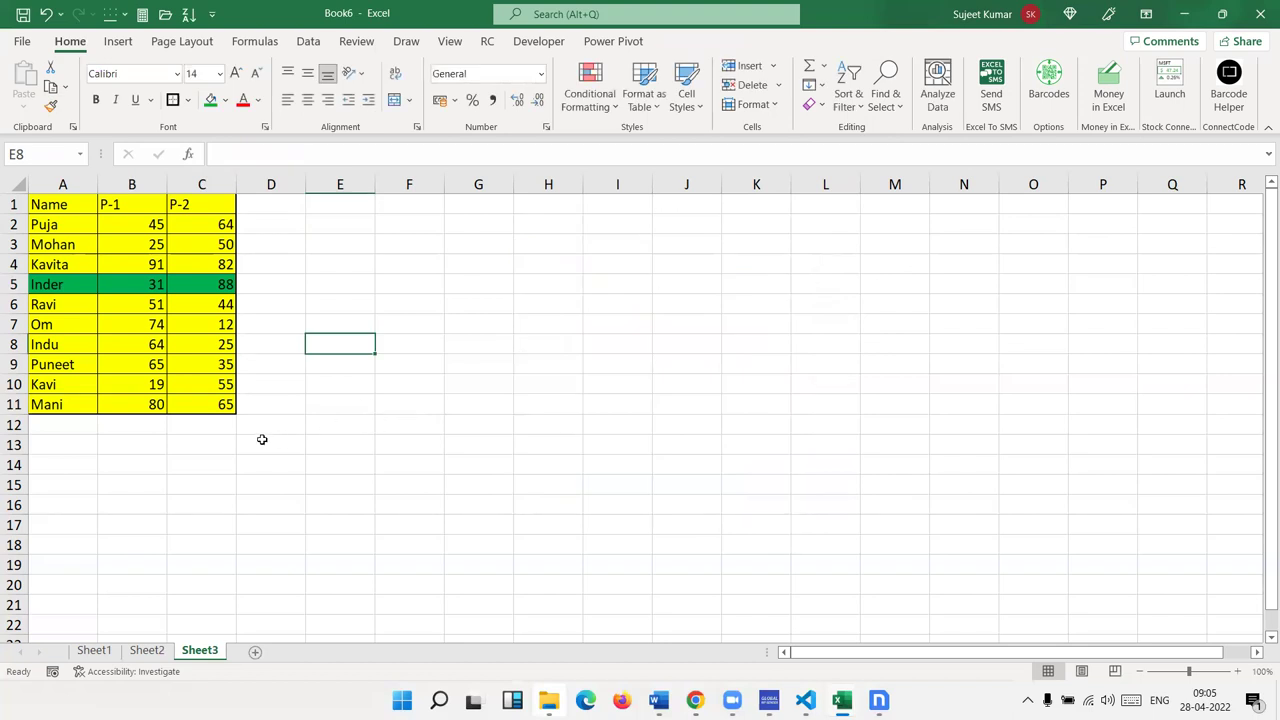
drag(225, 405, 45, 203)
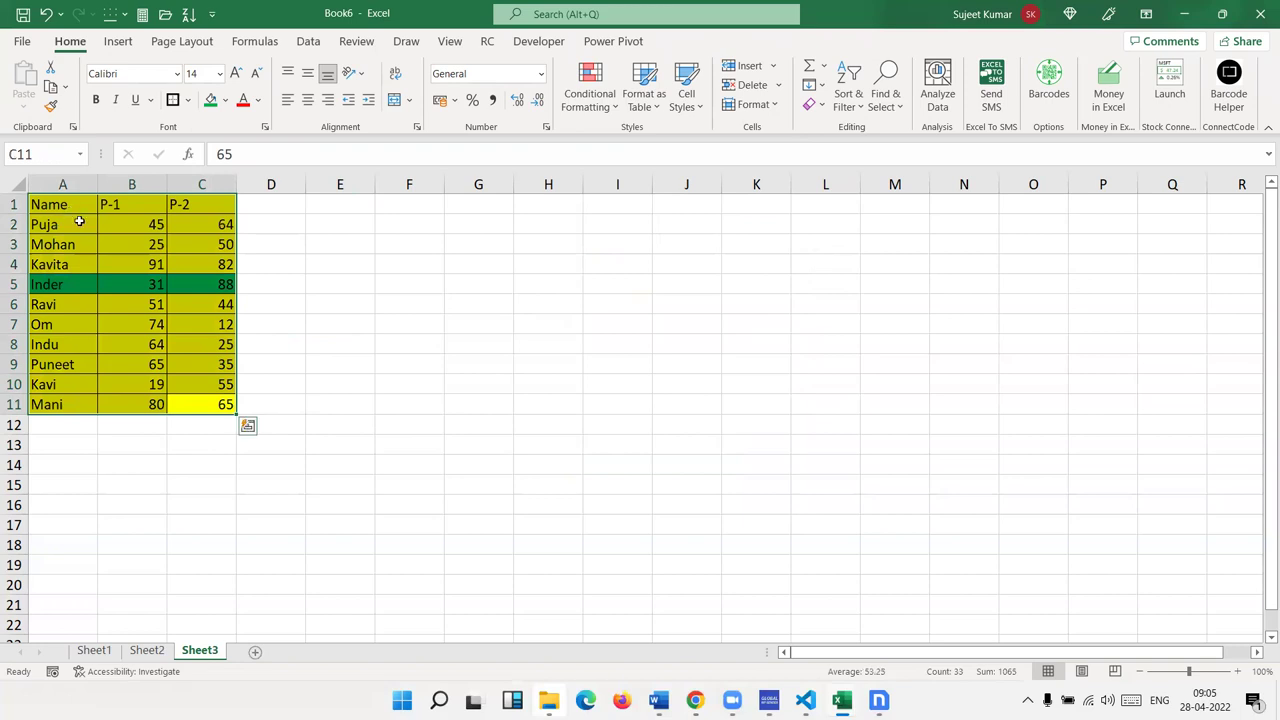
key(ctrl+c)
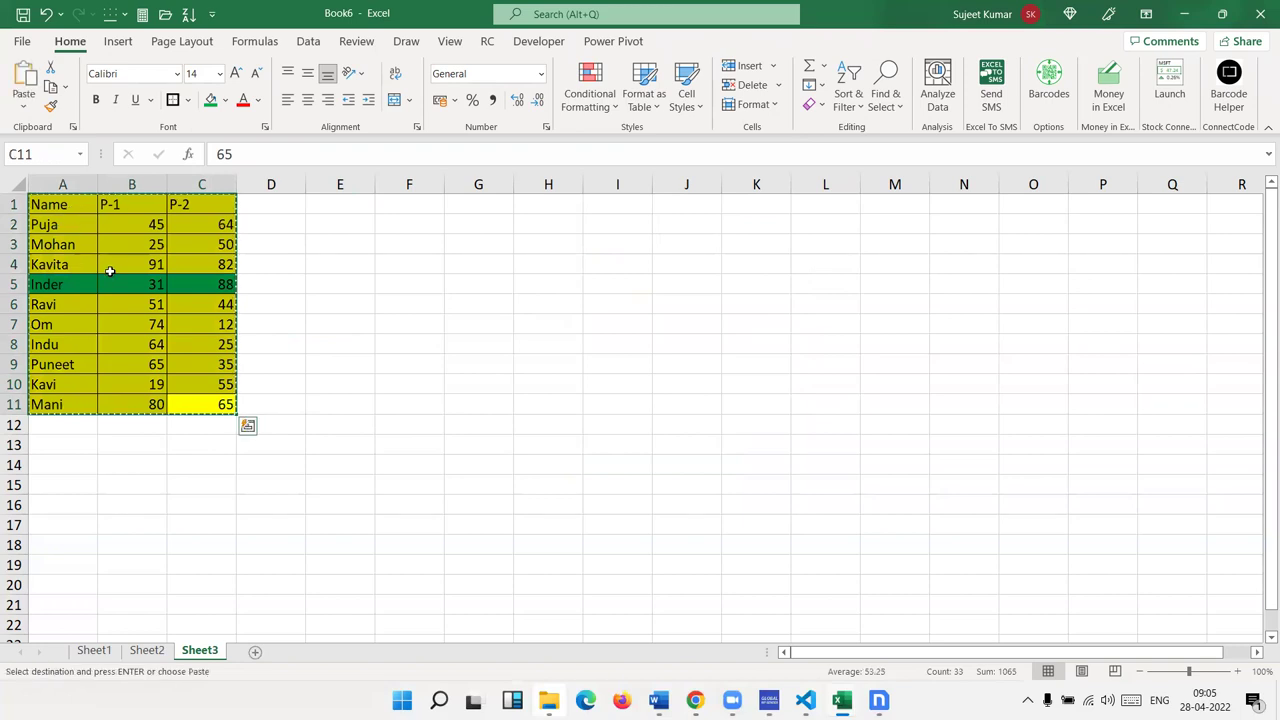
Paste-link the score table into the blank Word document as a Microsoft Excel Worksheet Object
mouse_move(658, 700)
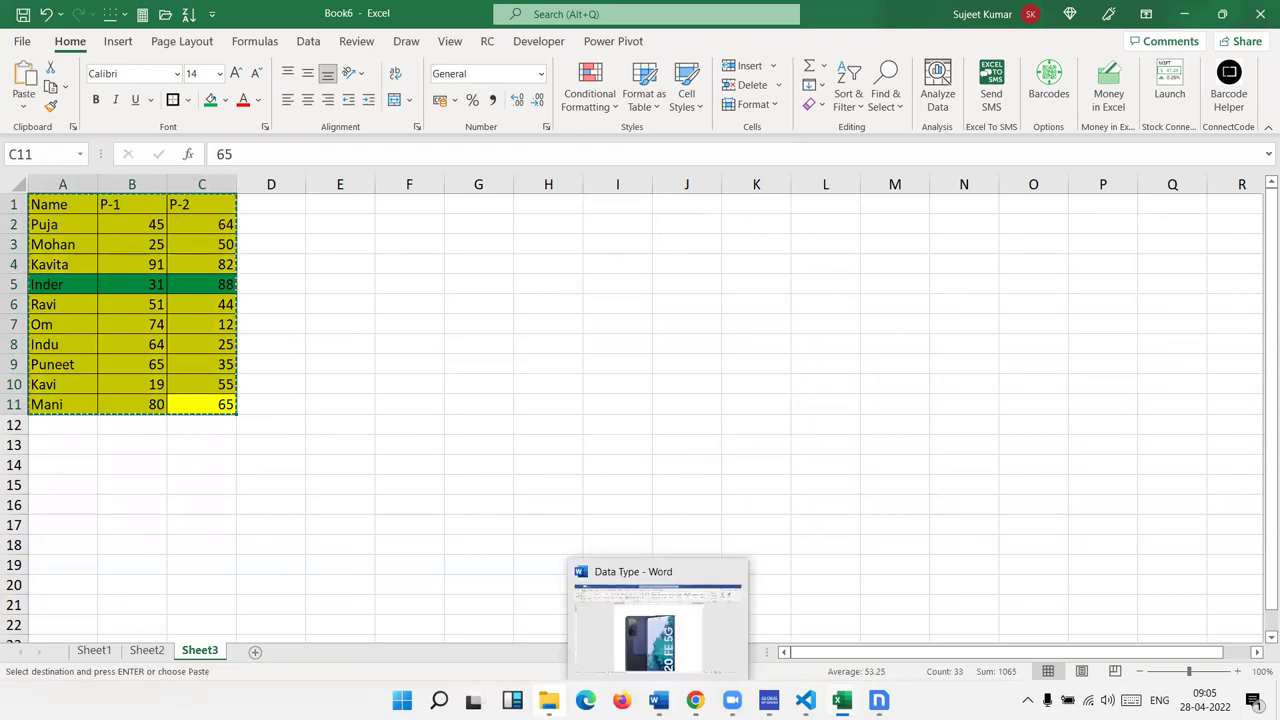
click(663, 645)
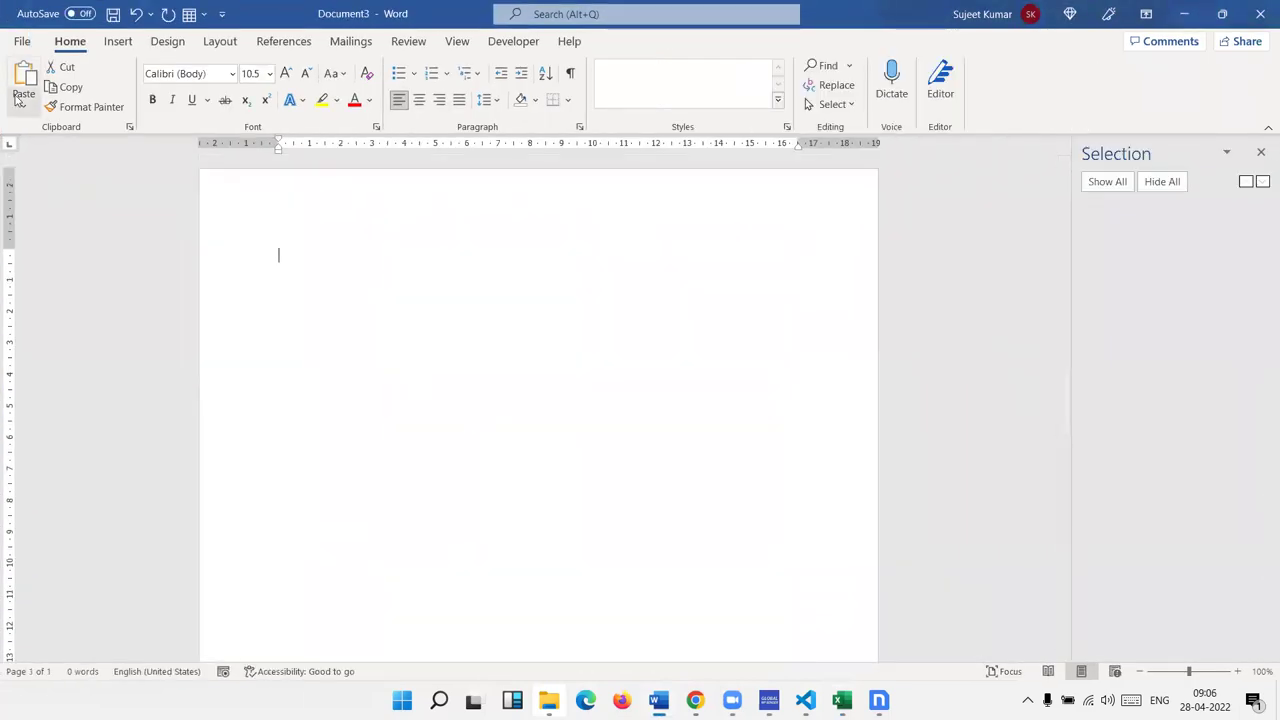
click(19, 108)
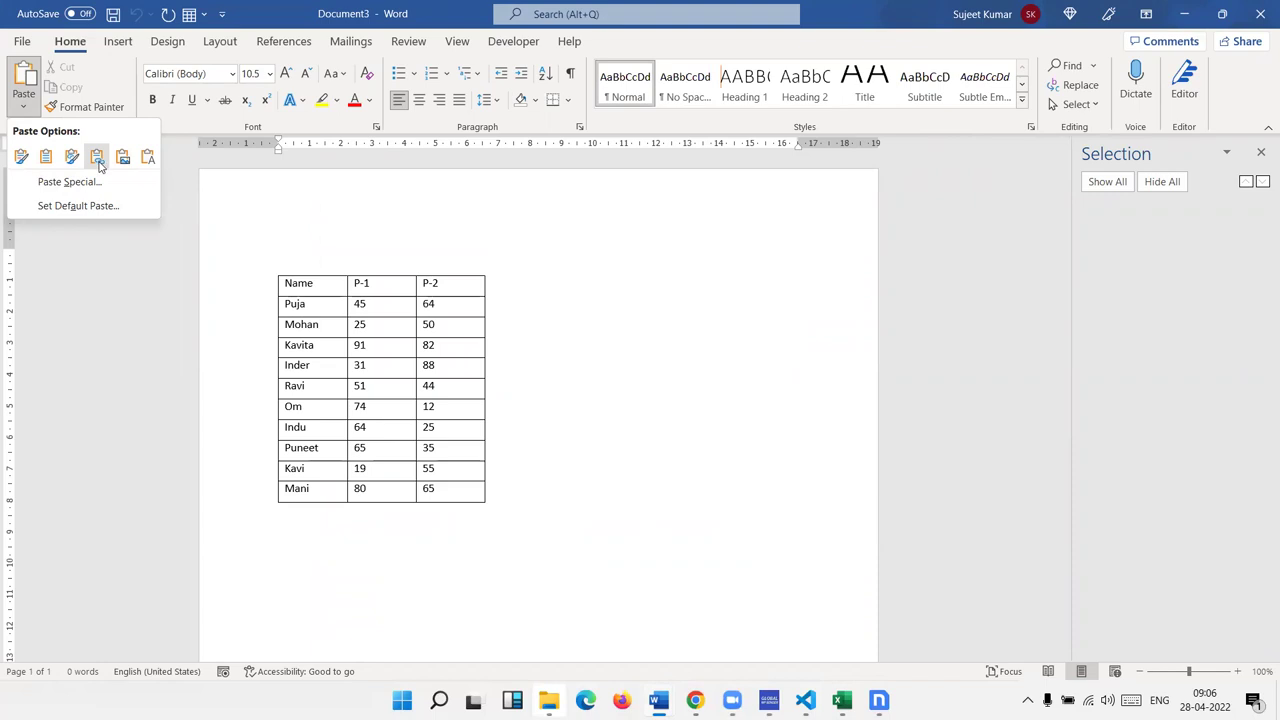
click(90, 186)
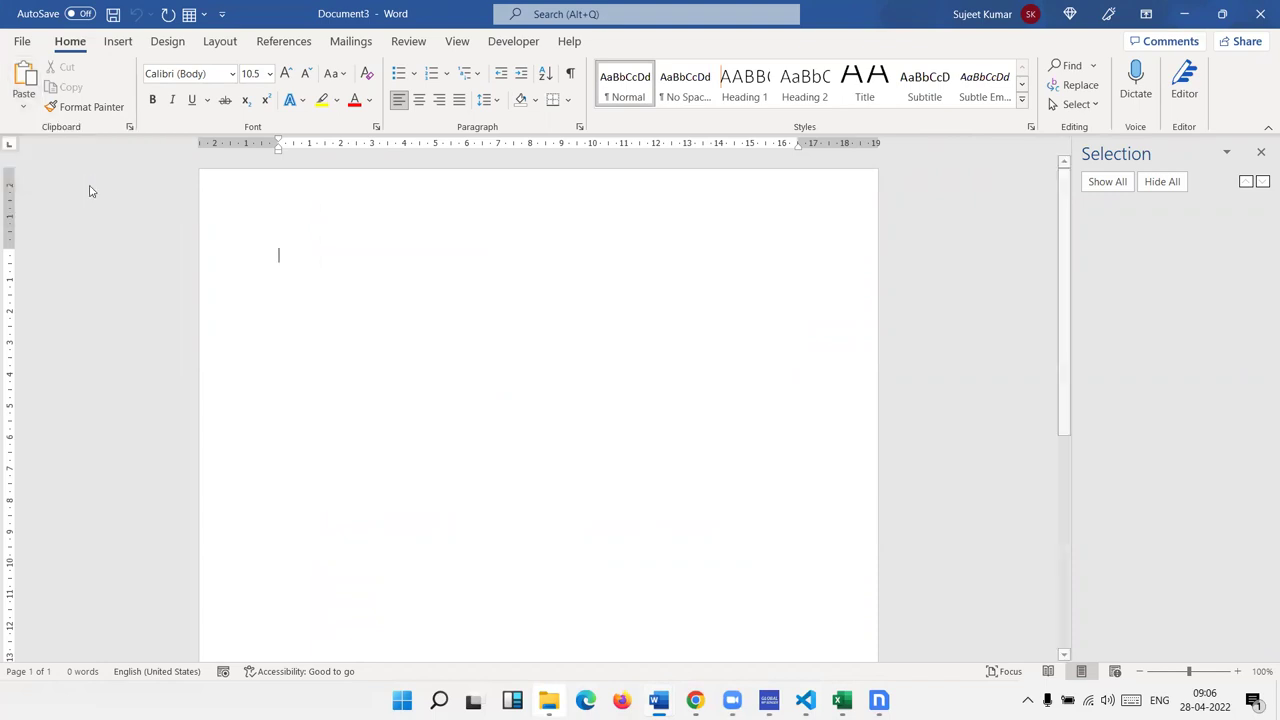
click(252, 313)
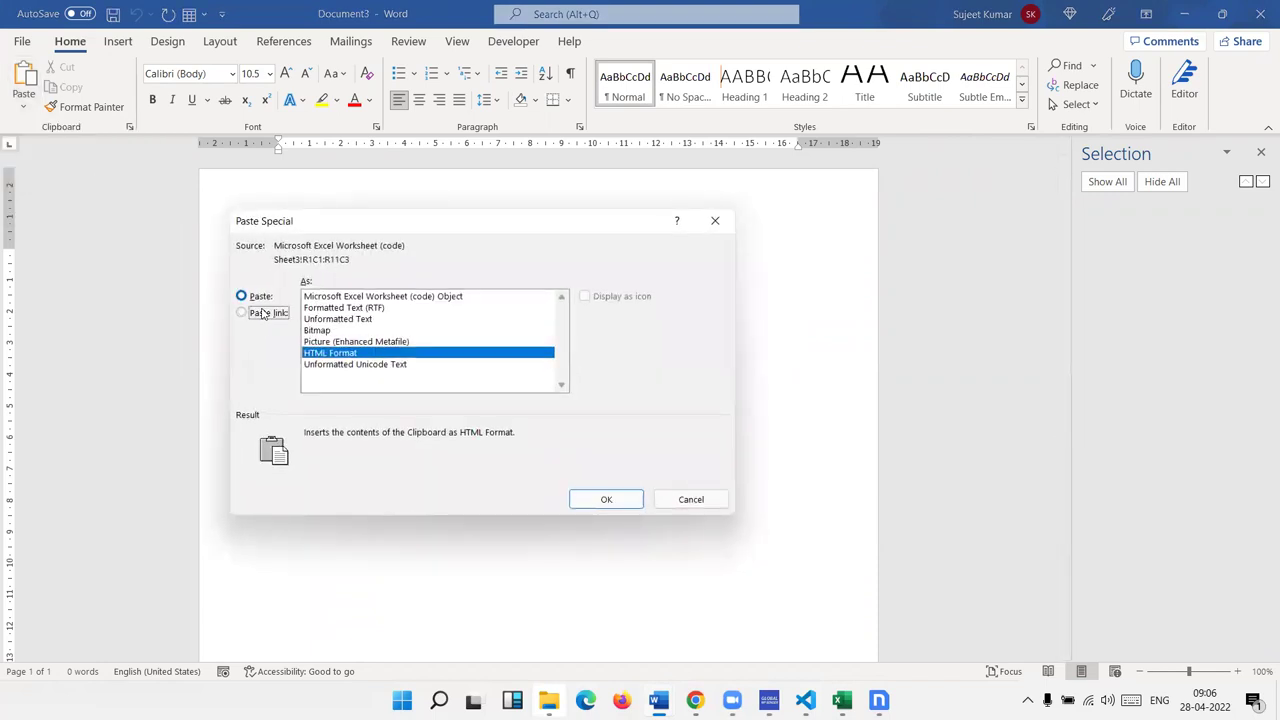
click(360, 298)
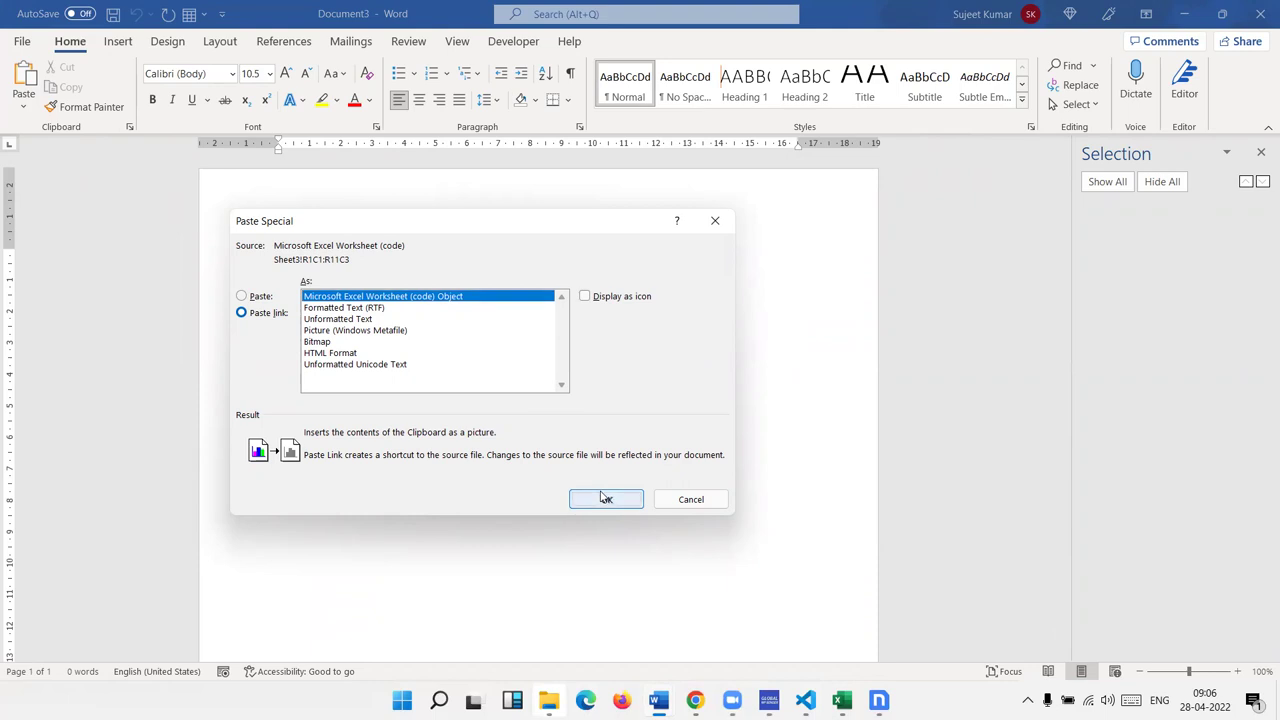
click(605, 499)
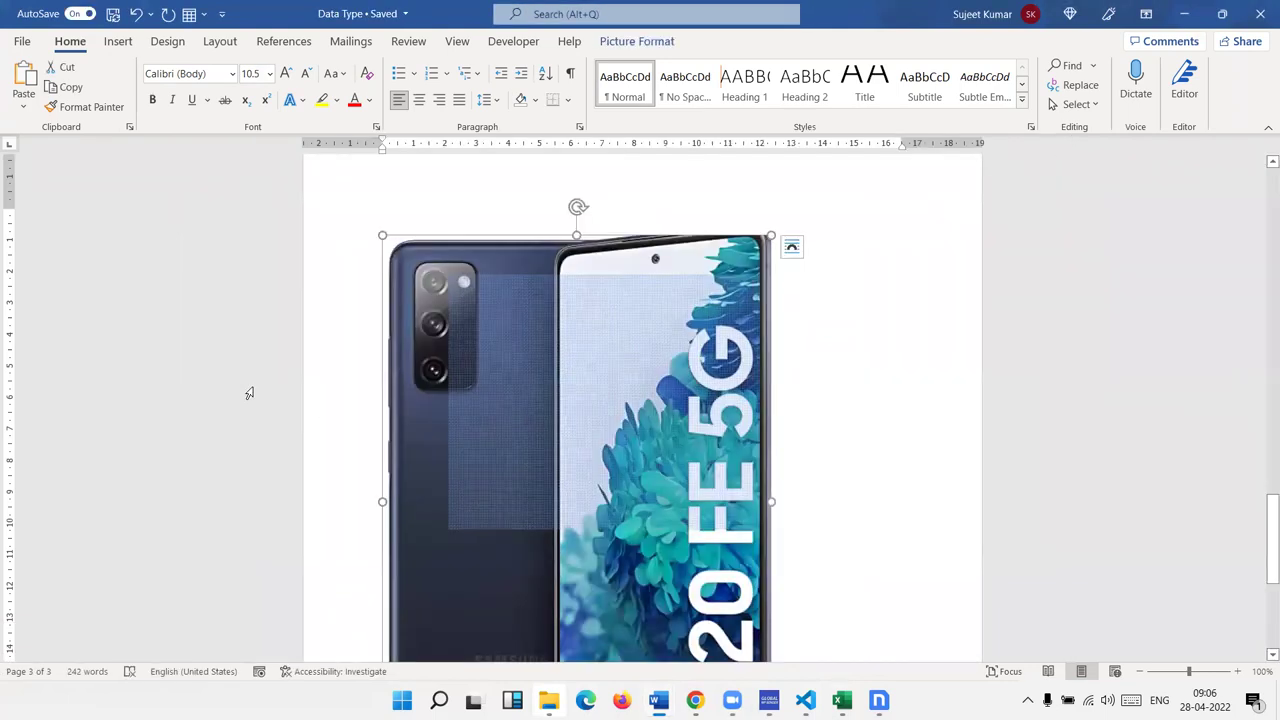
In Excel, fill the Kavi row A10:C10 green with F4, then return to Word
key(alt+Tab)
key(Tab)
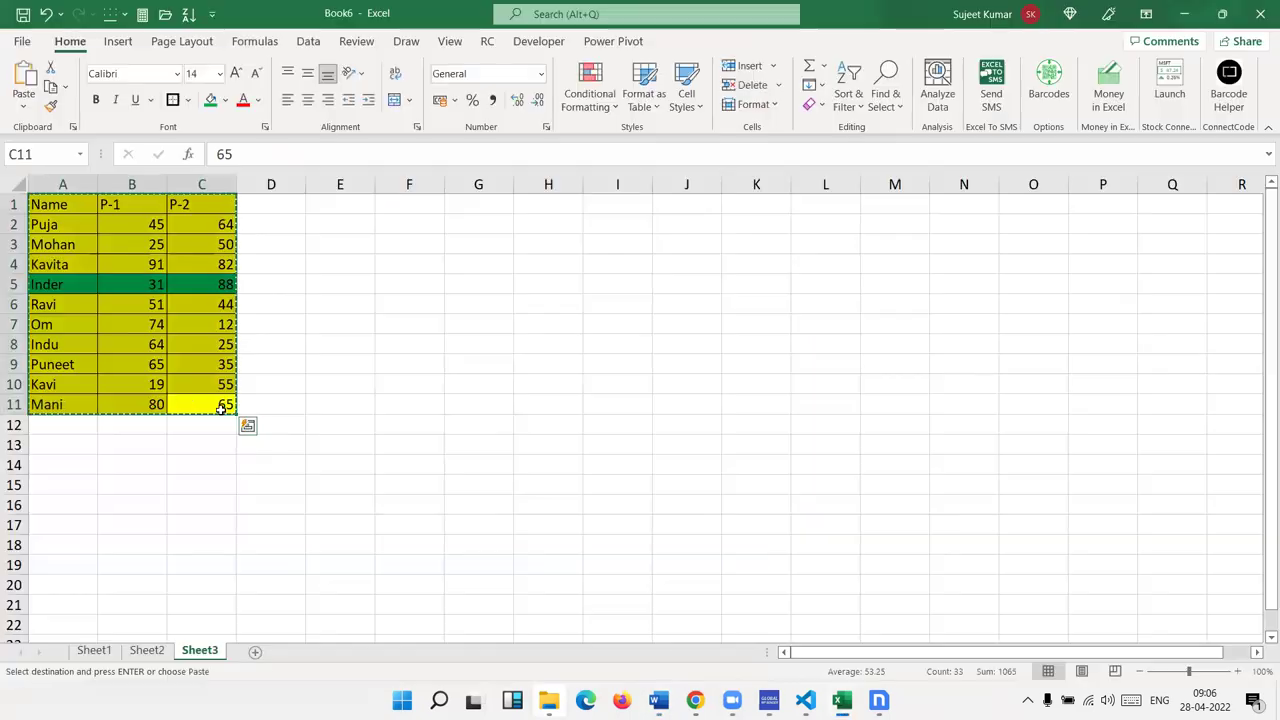
click(83, 384)
drag(113, 381, 200, 384)
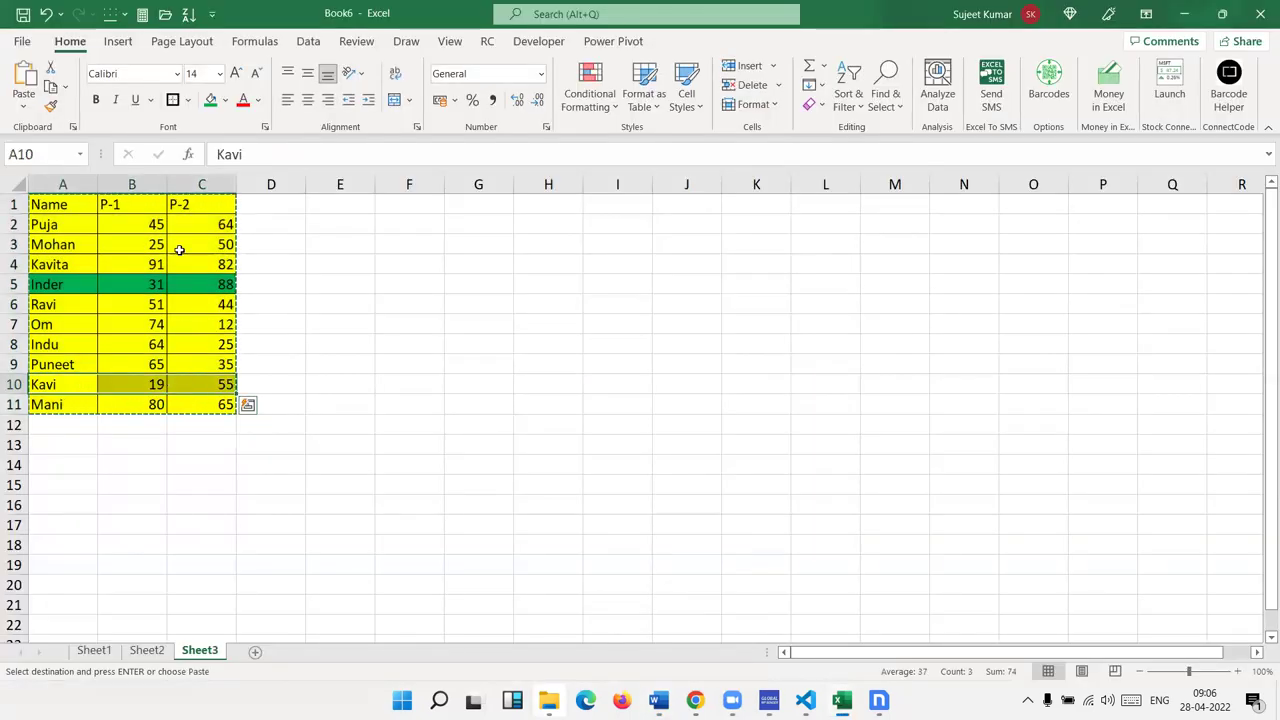
key(F4)
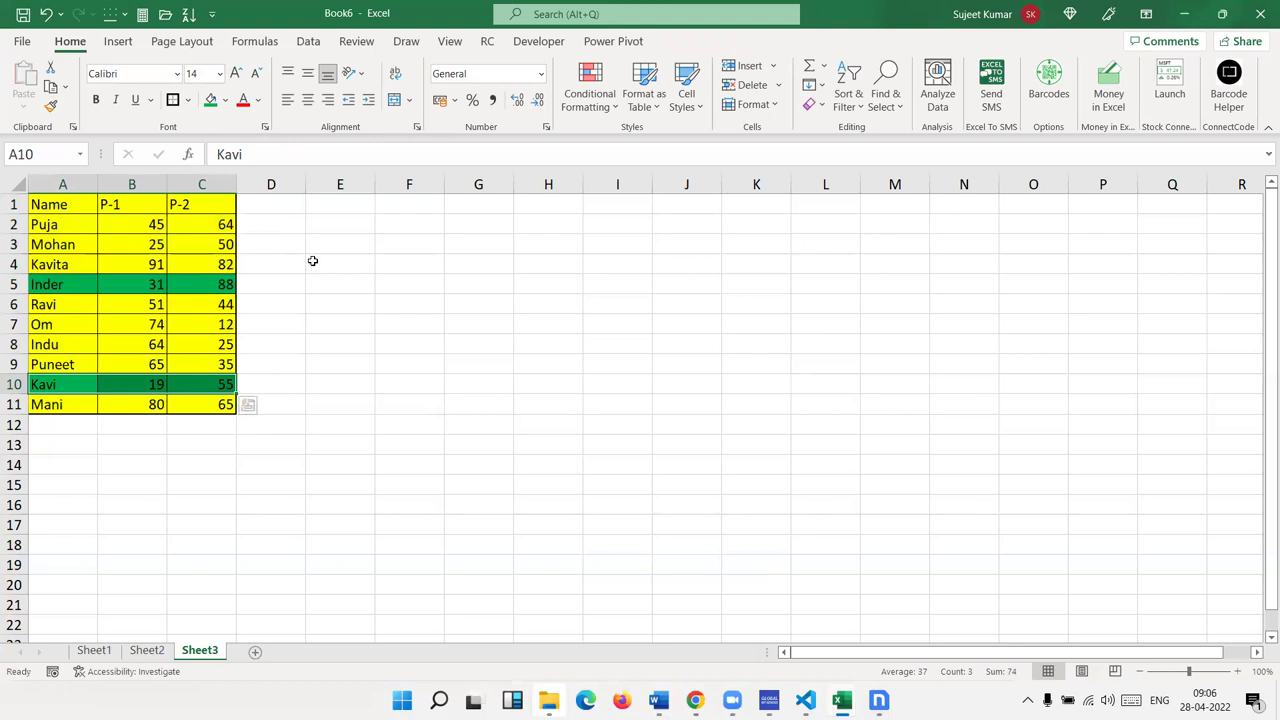
key(alt+Tab)
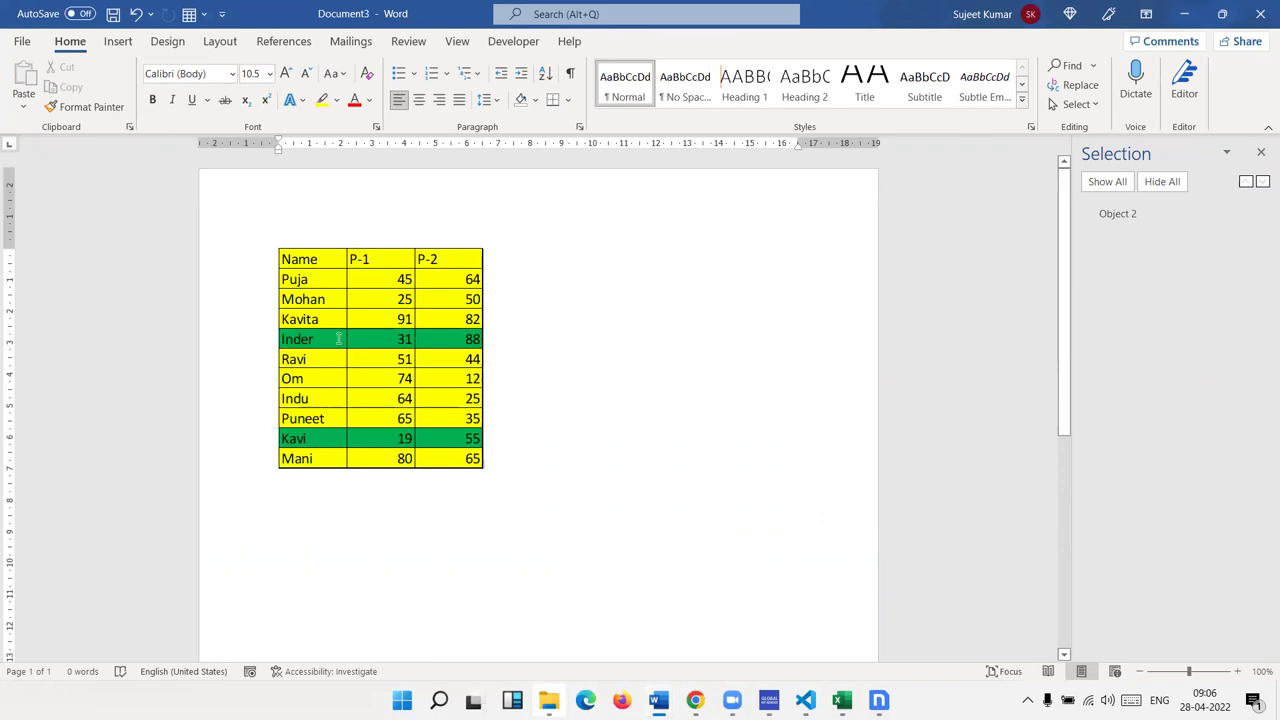
Use Update Link on Word's score table so it reflects the Excel changes
right_click(339, 340)
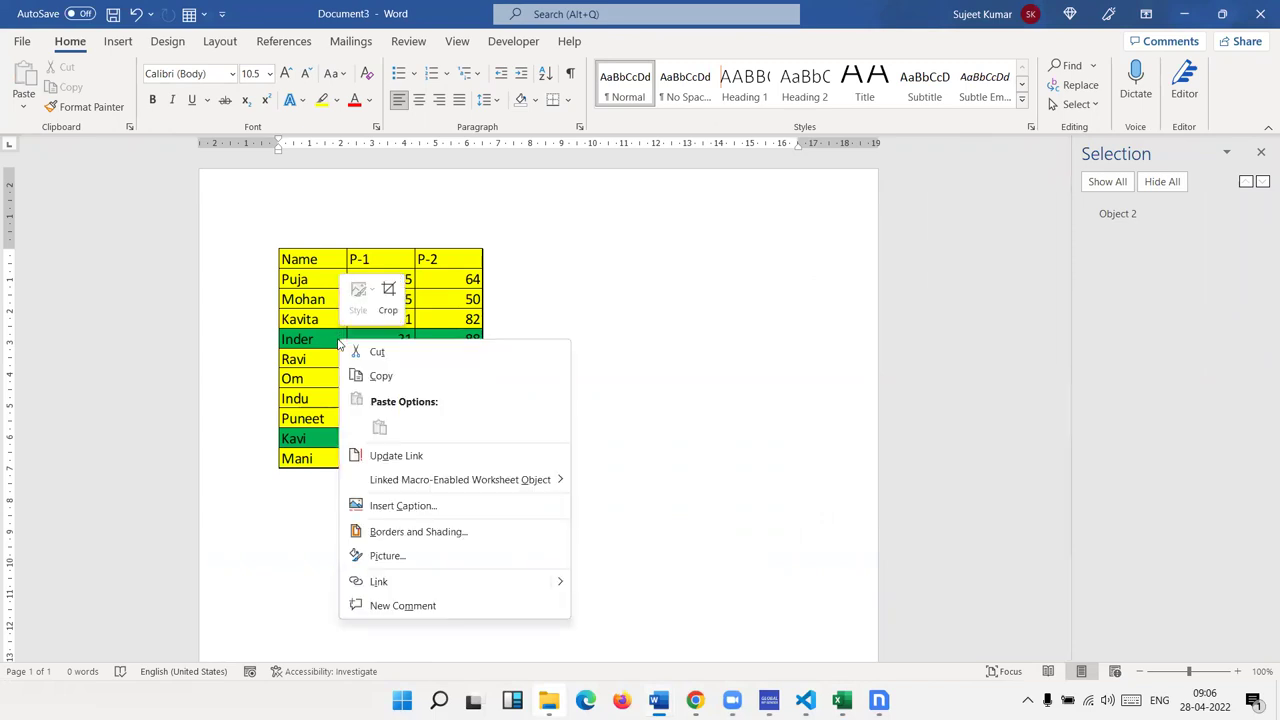
right_click(311, 402)
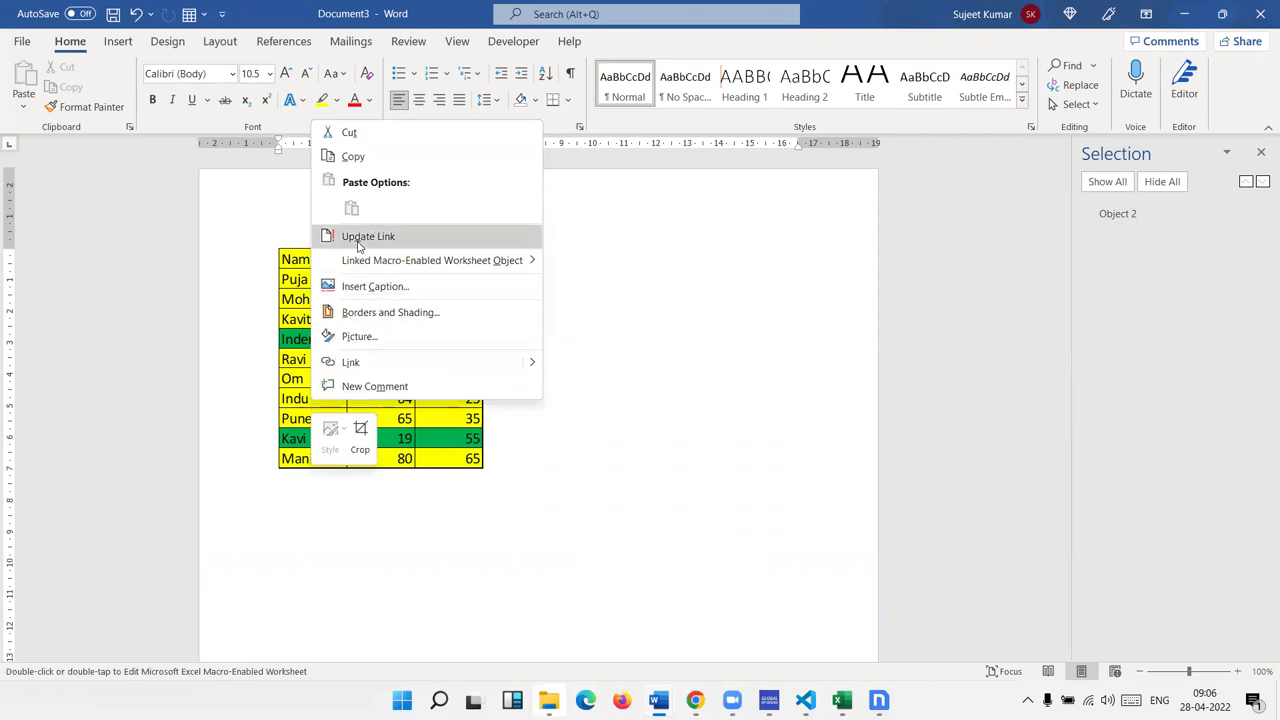
click(719, 518)
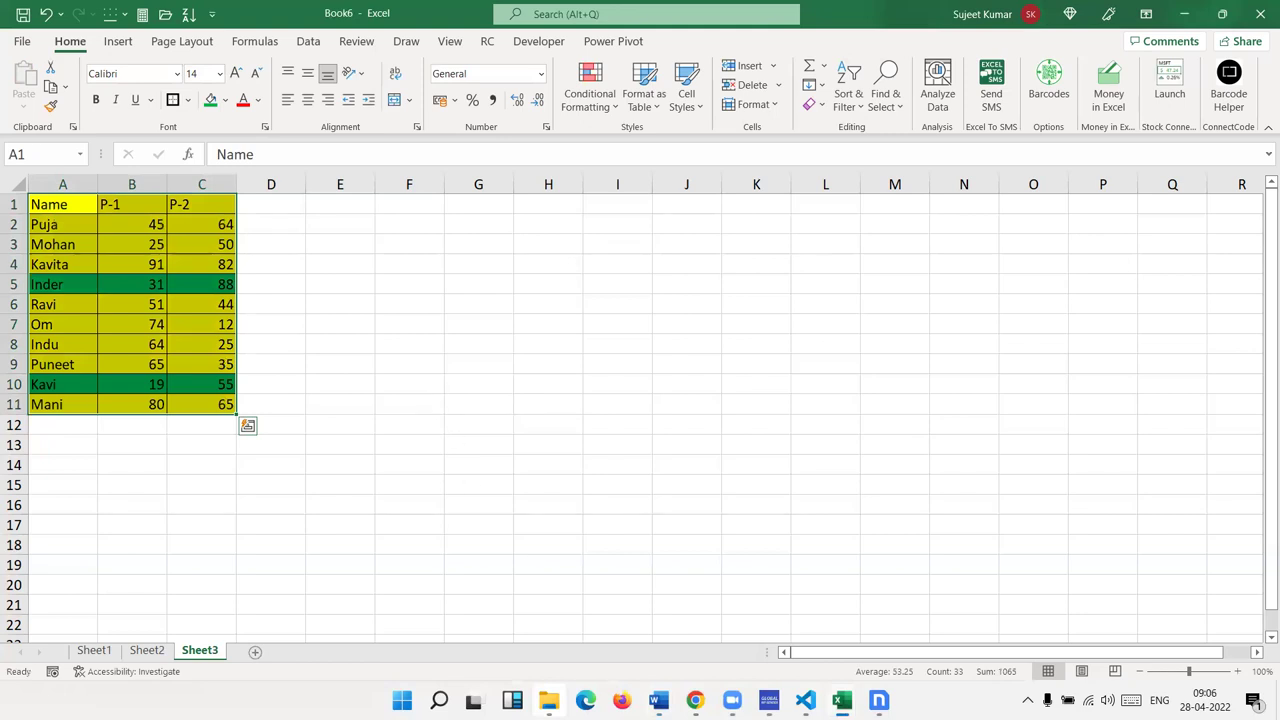
Launch PowerPoint from the Windows search with 'po'
key(super)
text(po)
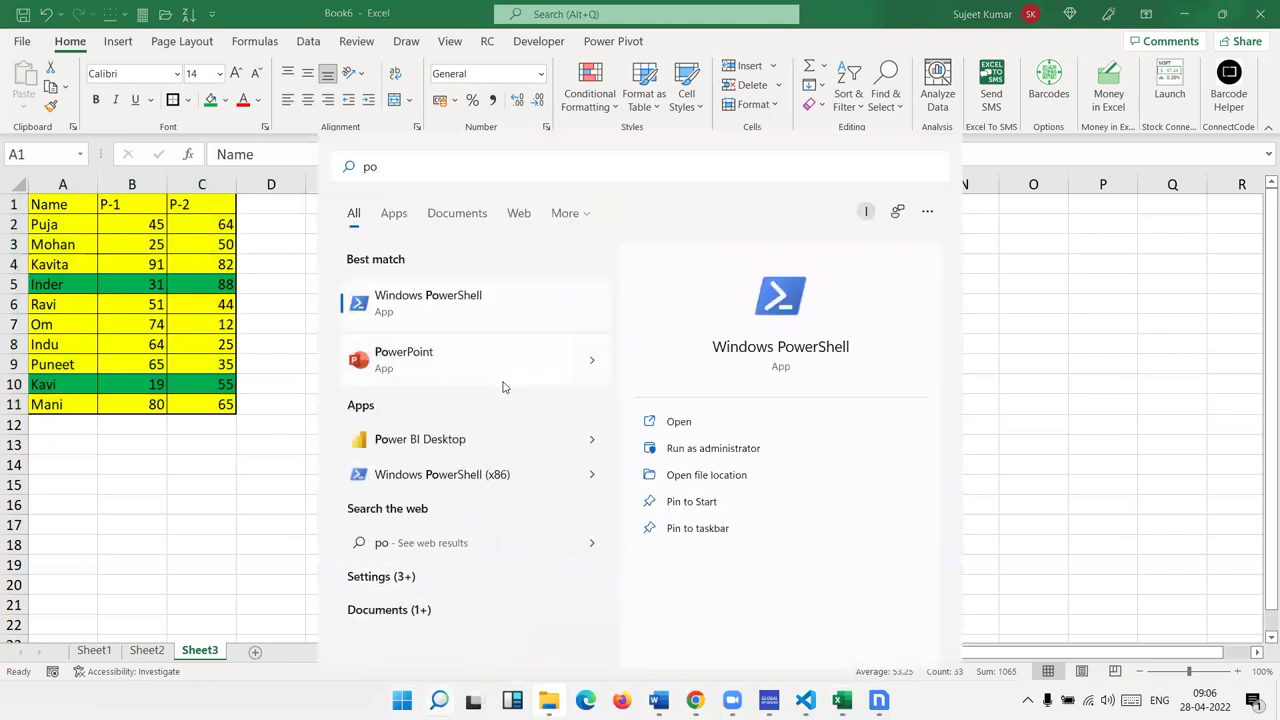
click(503, 370)
Copy the score table A1:C11 again and bring PowerPoint to the front
mouse_move(228, 404)
mouse_down()
mouse_move(103, 231)
mouse_move(45, 204)
mouse_up()
key(ctrl+c)
mouse_move(640, 700)
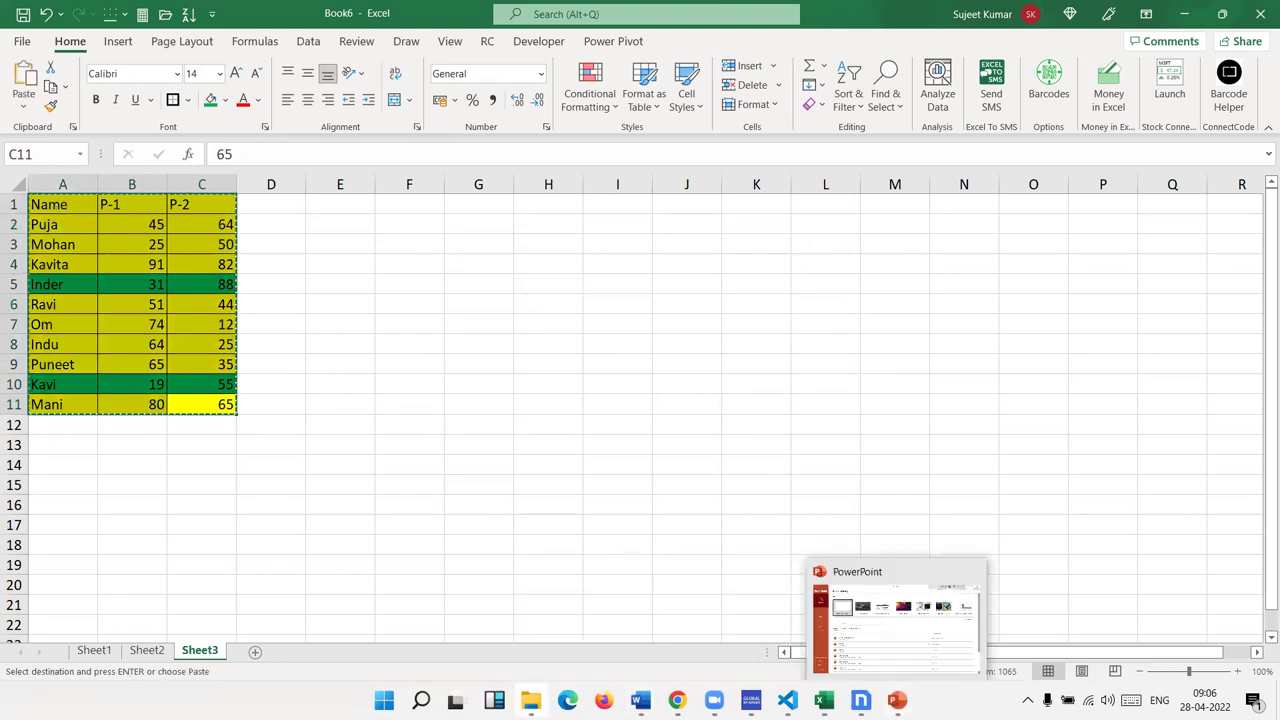
click(897, 700)
Create a blank presentation and delete its title and subtitle placeholders
click(261, 208)
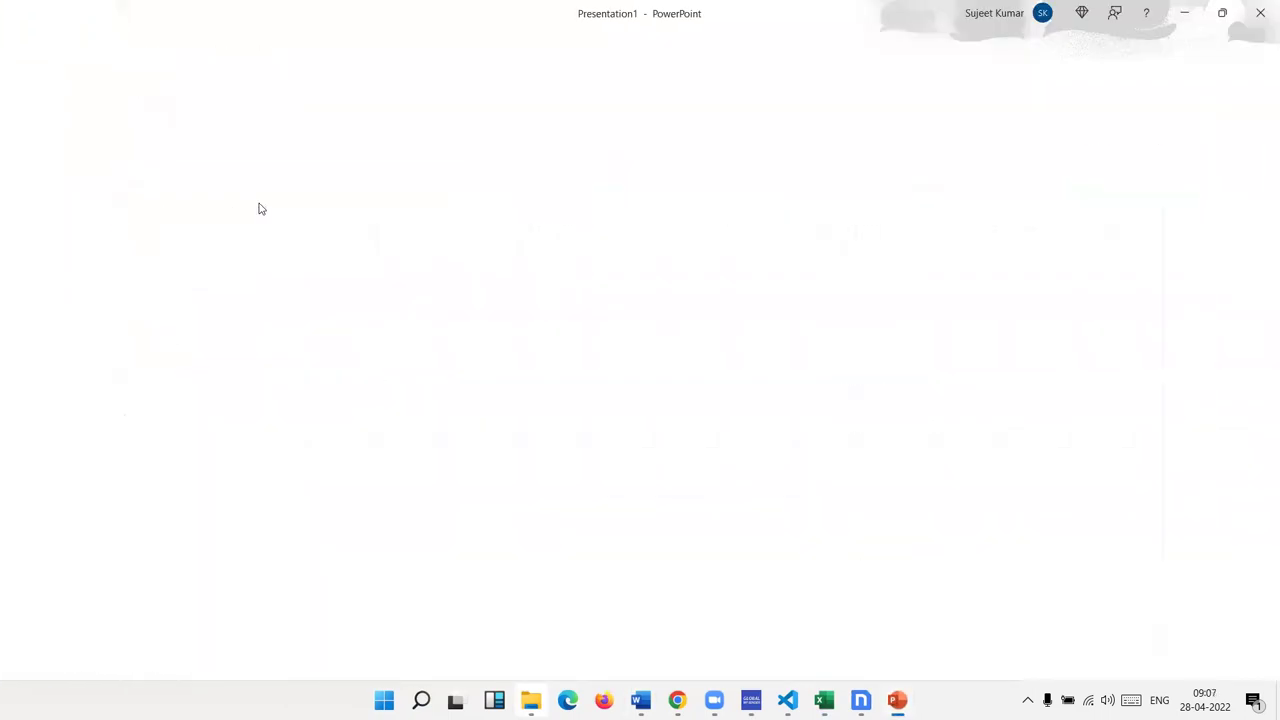
click(450, 226)
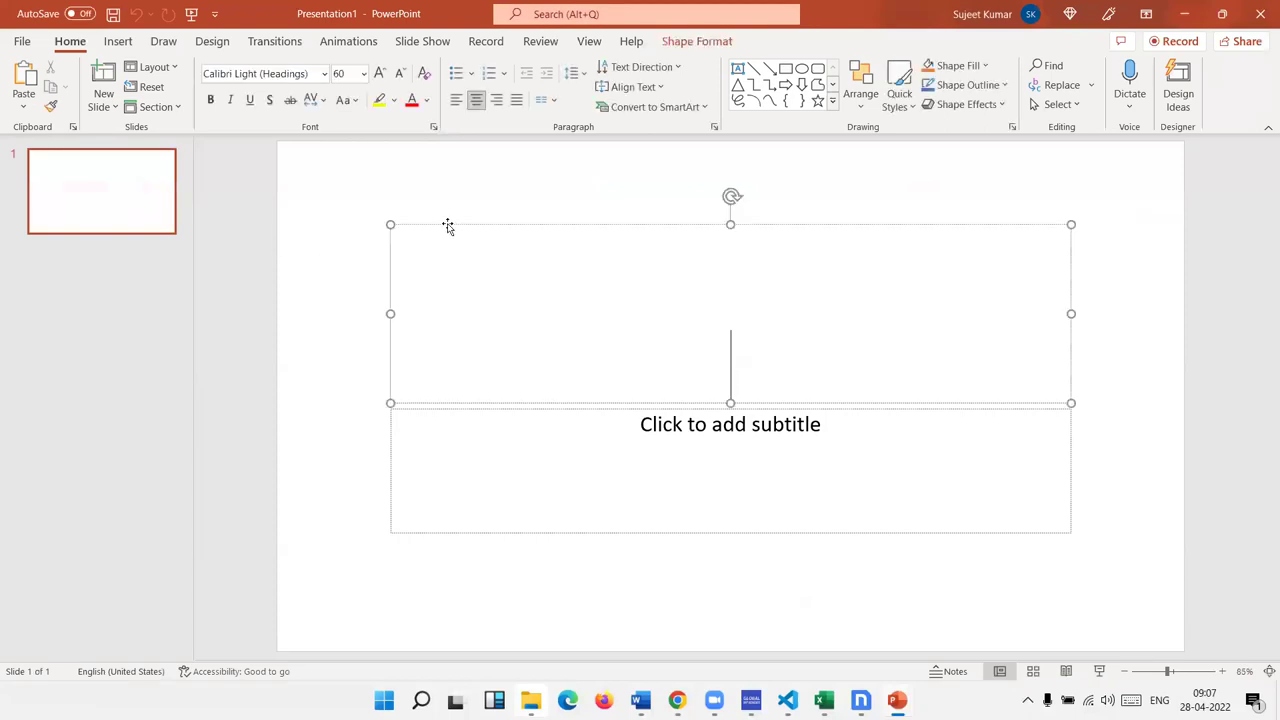
key(Delete)
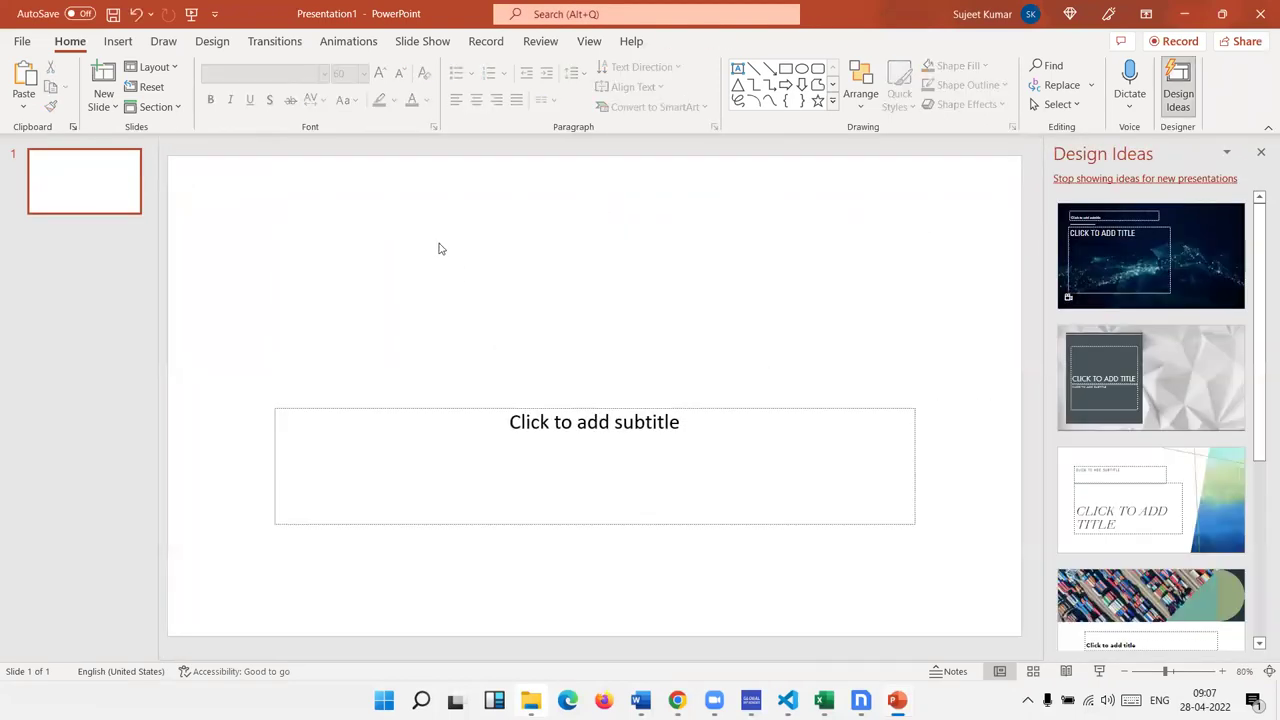
click(440, 406)
key(Delete)
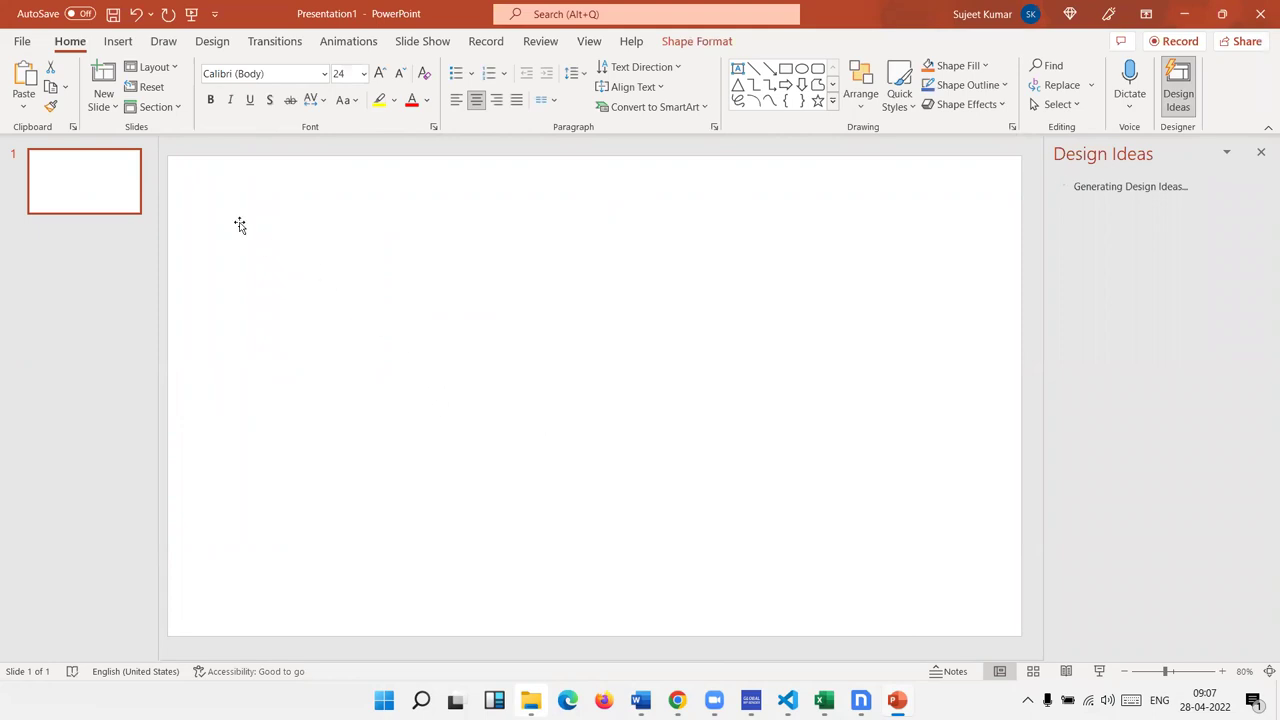
Paste-link the score table onto the slide as a Microsoft Excel Worksheet Object
click(21, 112)
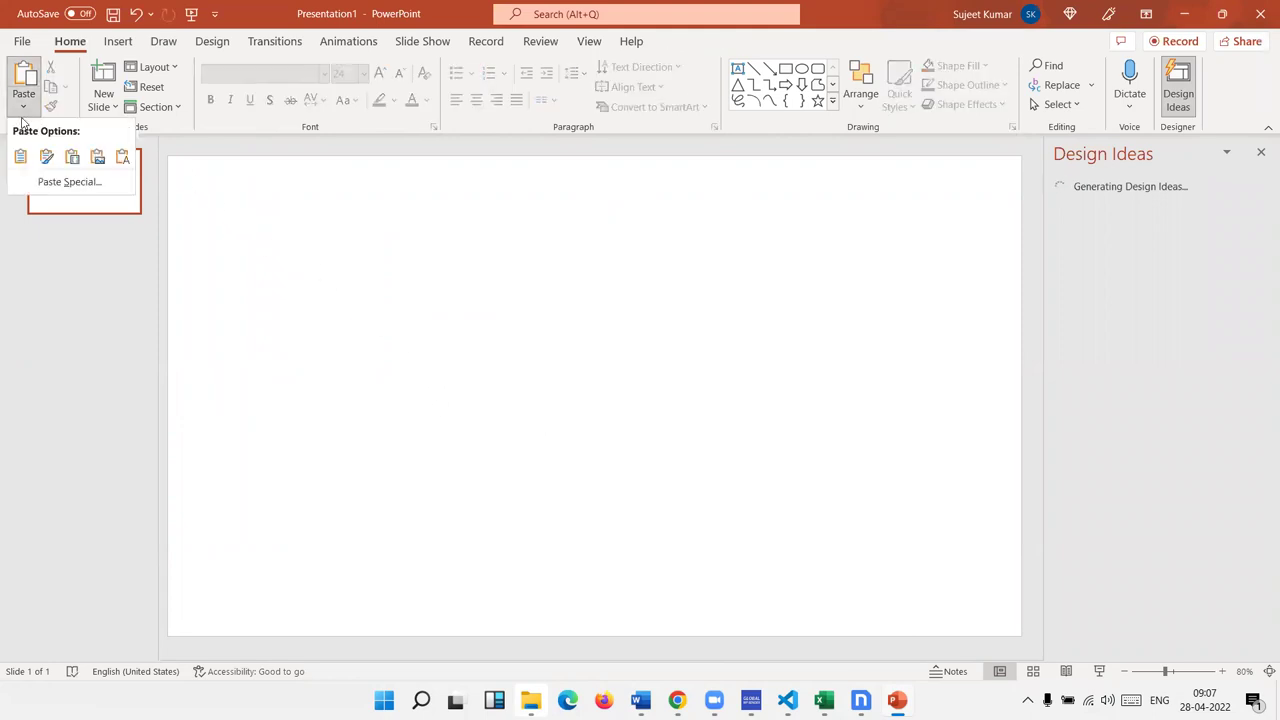
click(94, 186)
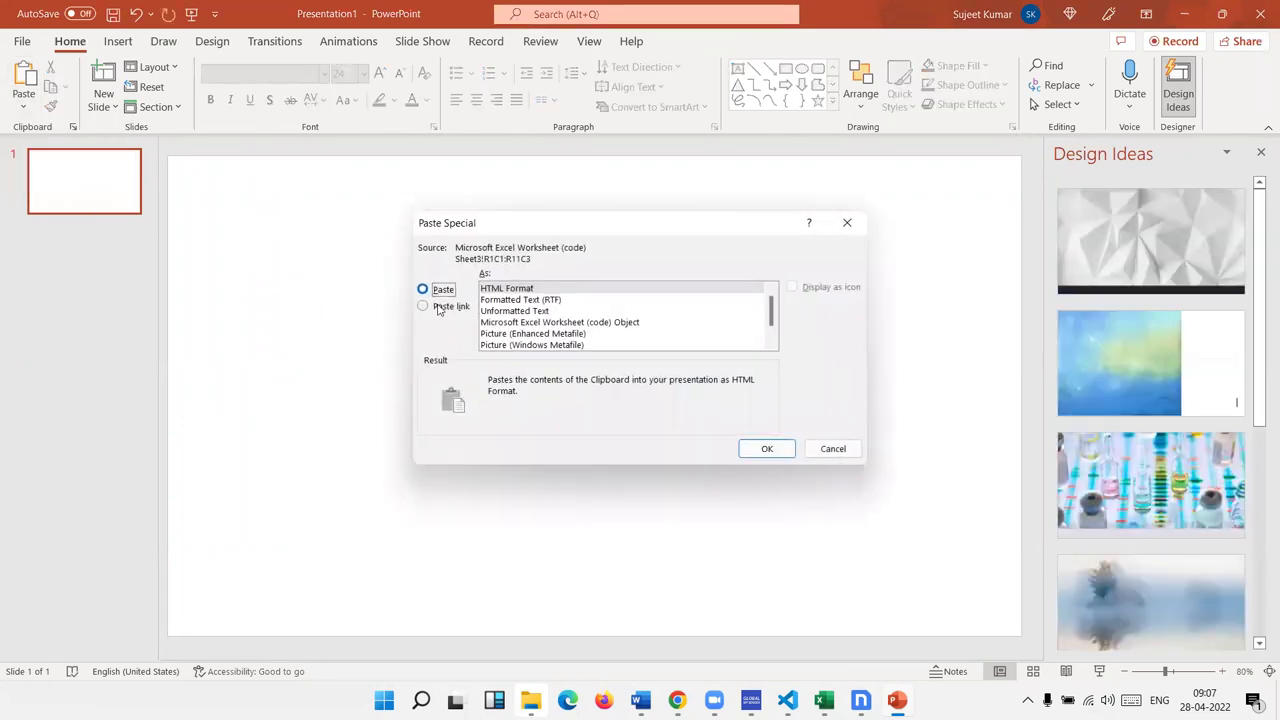
click(443, 307)
click(776, 448)
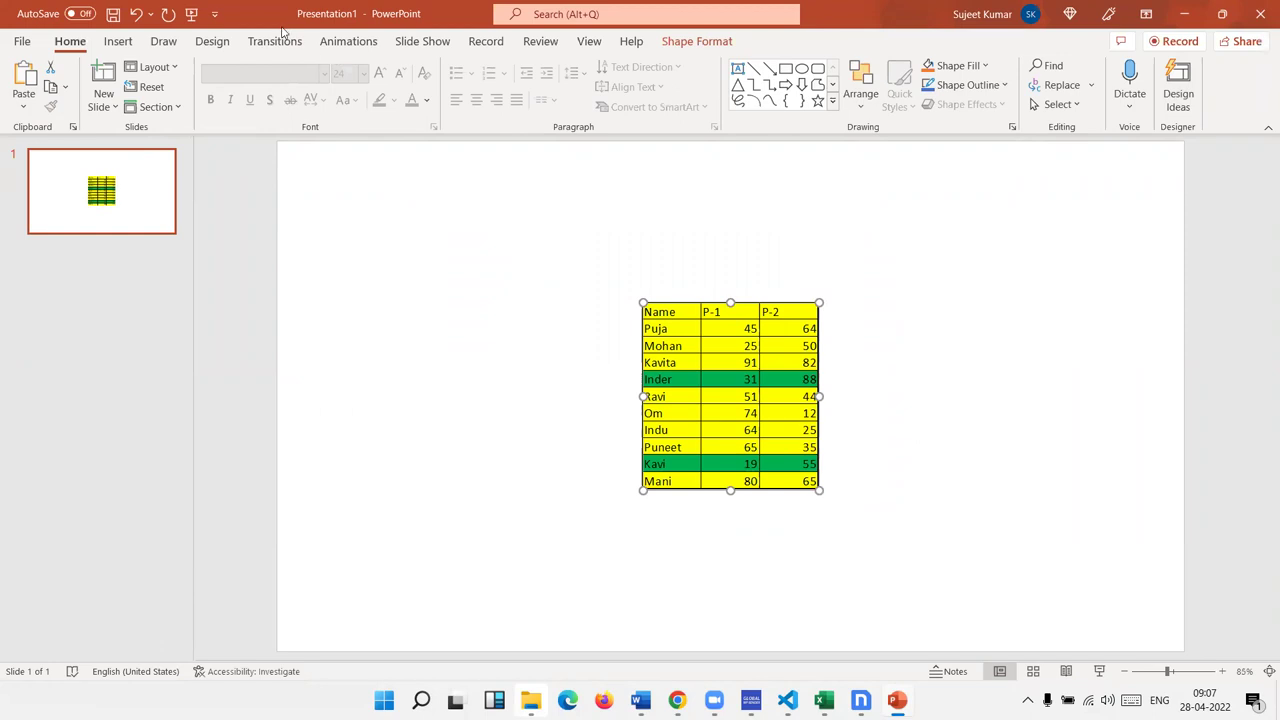
Close the presentation without saving
drag(268, 14, 268, 185)
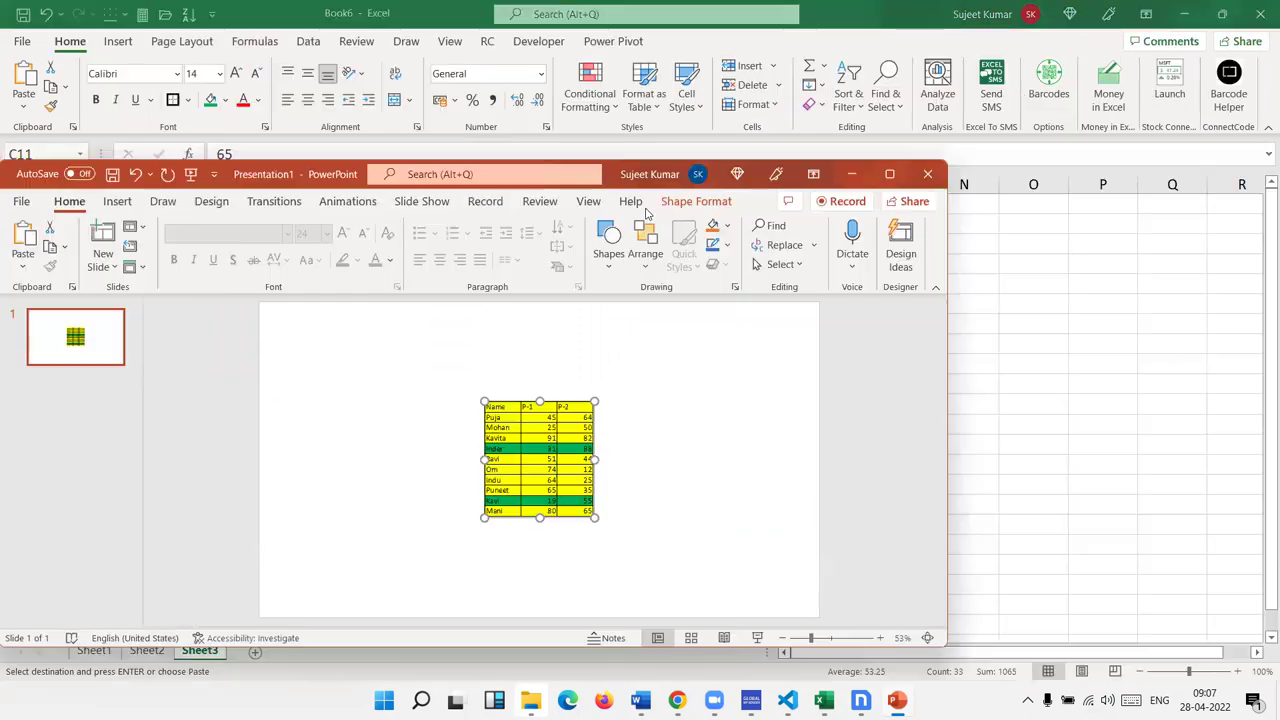
click(938, 181)
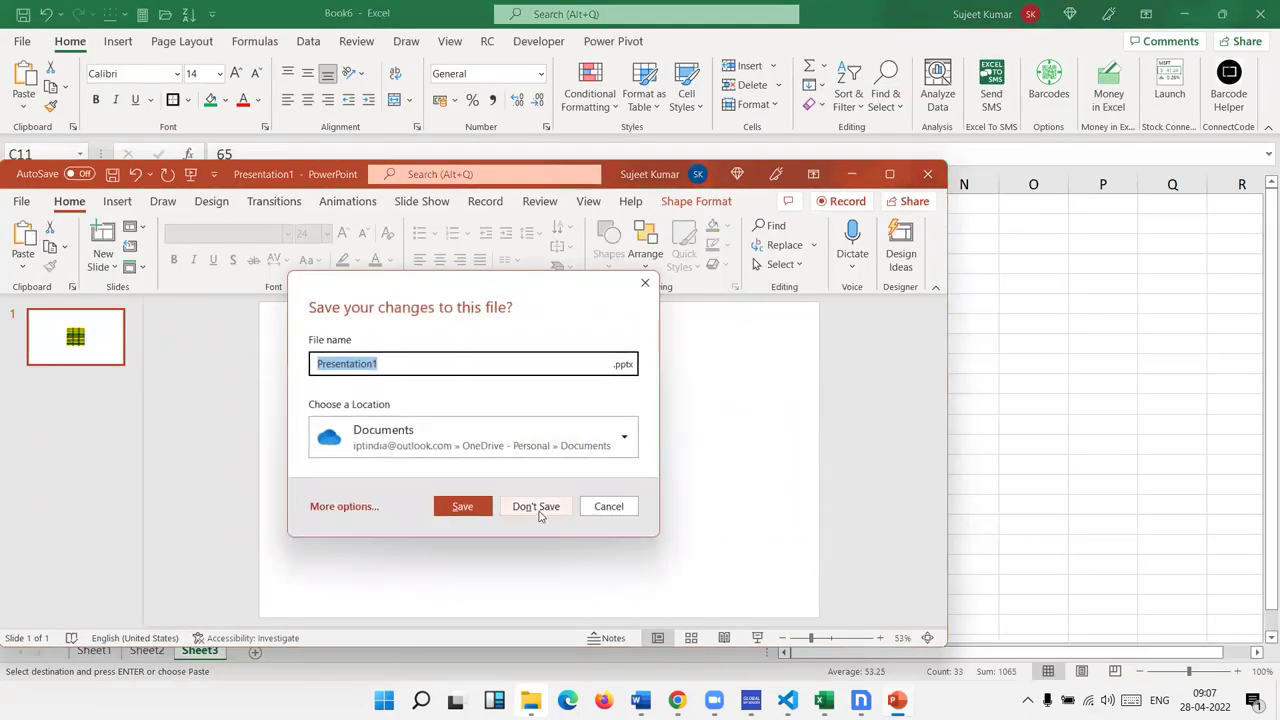
click(540, 513)
Check the linked table in Word's Document3, then close it without saving
mouse_move(805, 700)
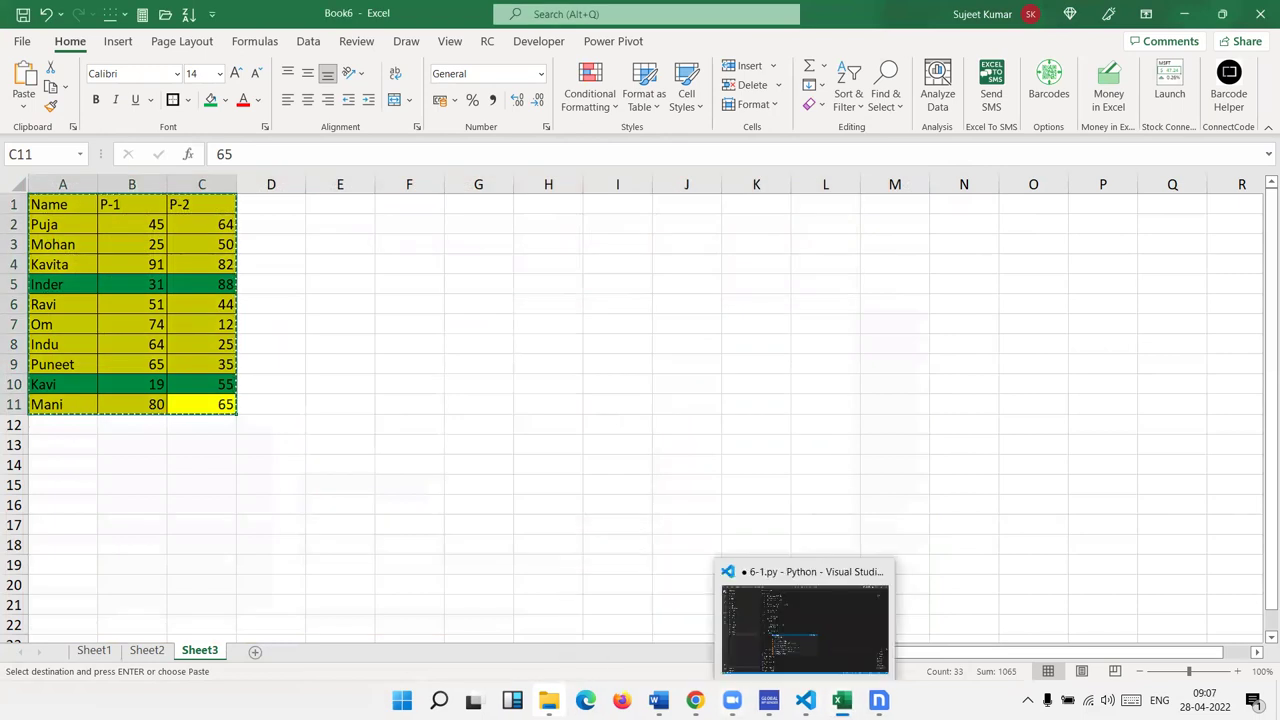
mouse_move(657, 700)
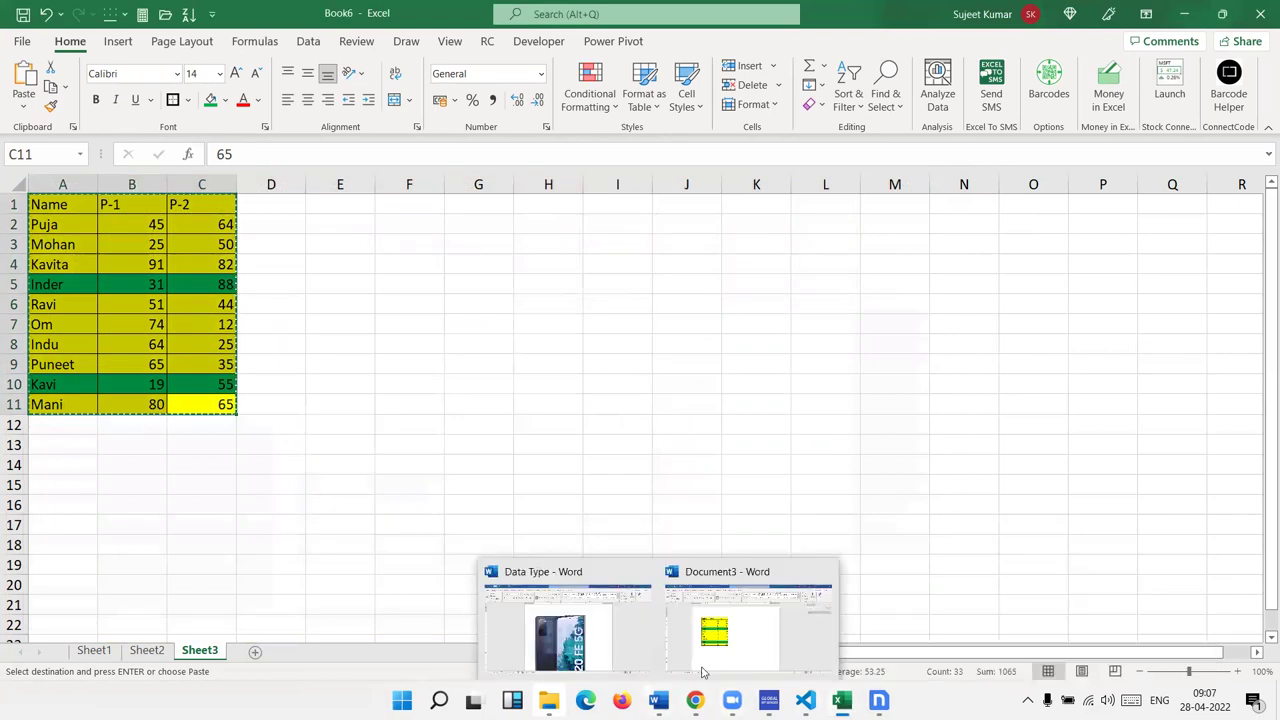
click(700, 630)
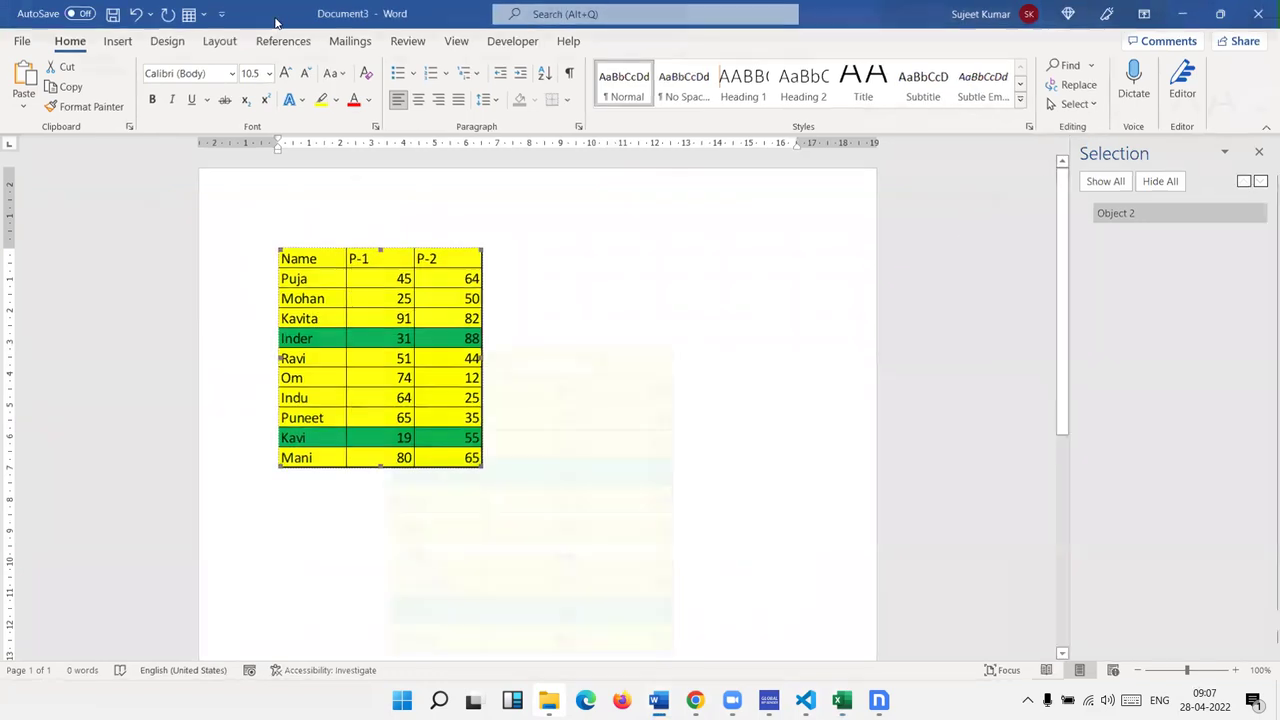
double_click(276, 22)
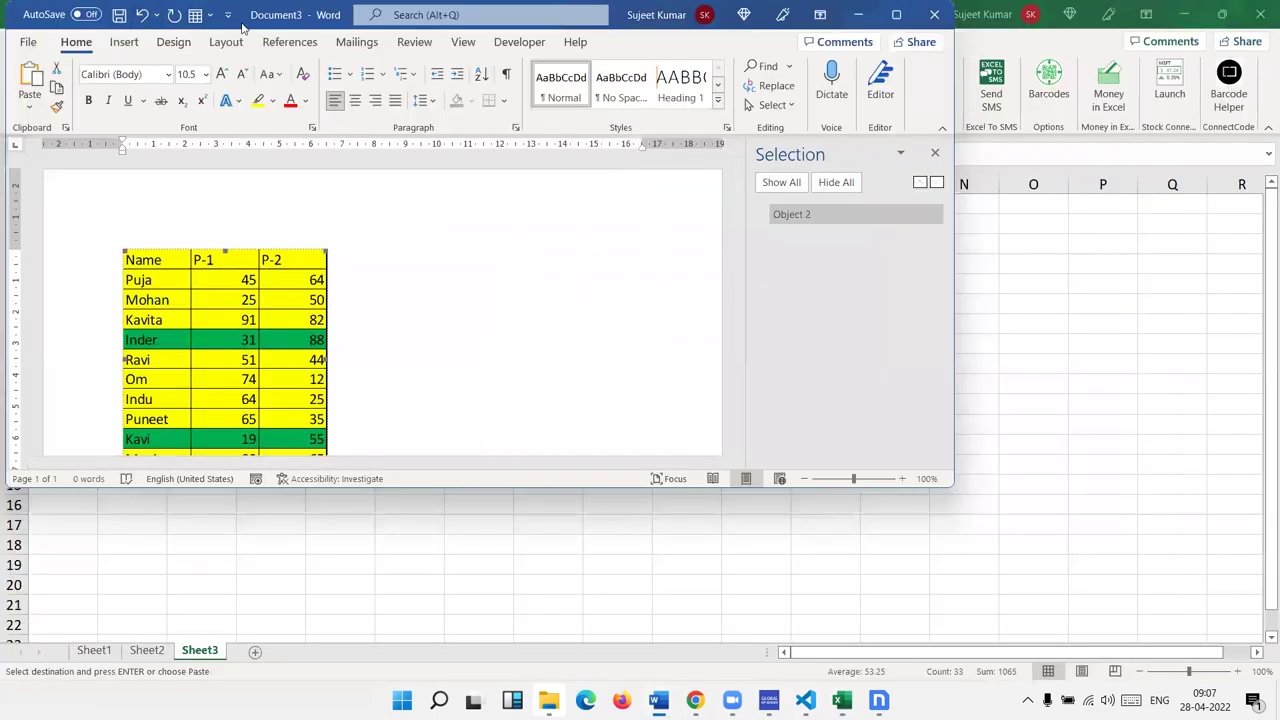
drag(242, 30, 218, 138)
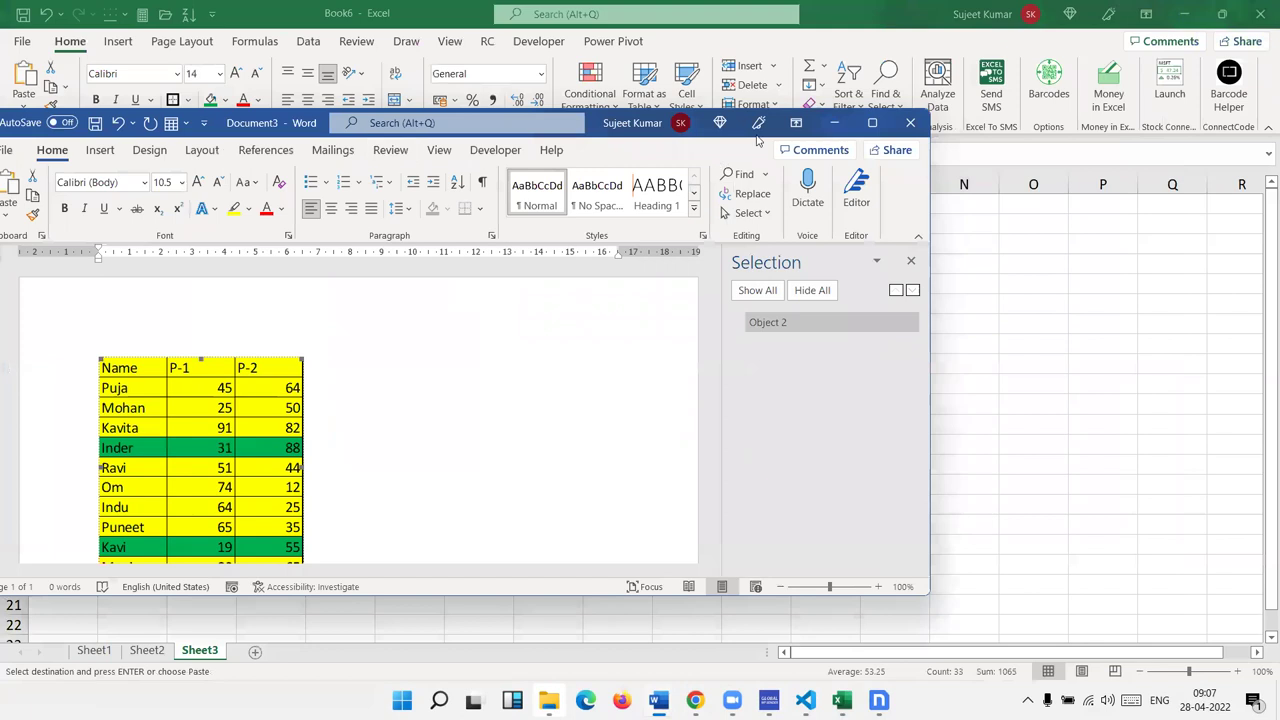
click(910, 122)
click(543, 456)
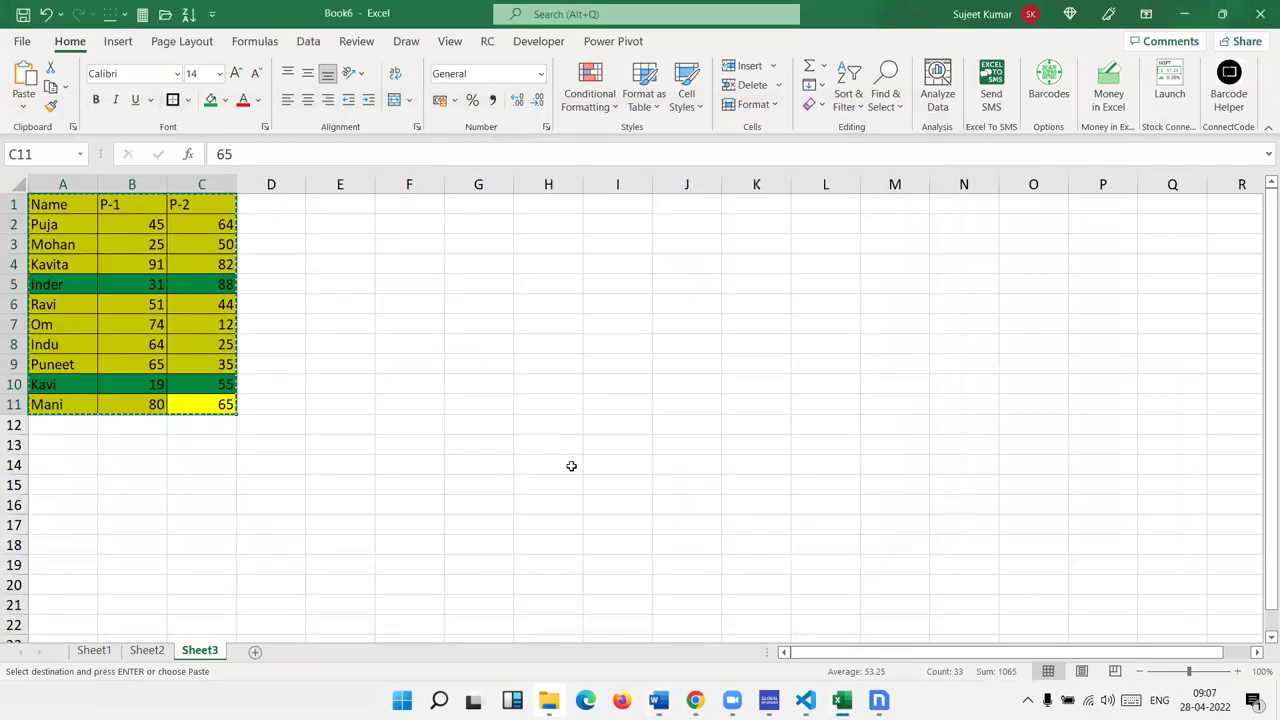
Launch Outlook via Windows search, dismiss the Coming Soon notice and maximise the window
key(super)
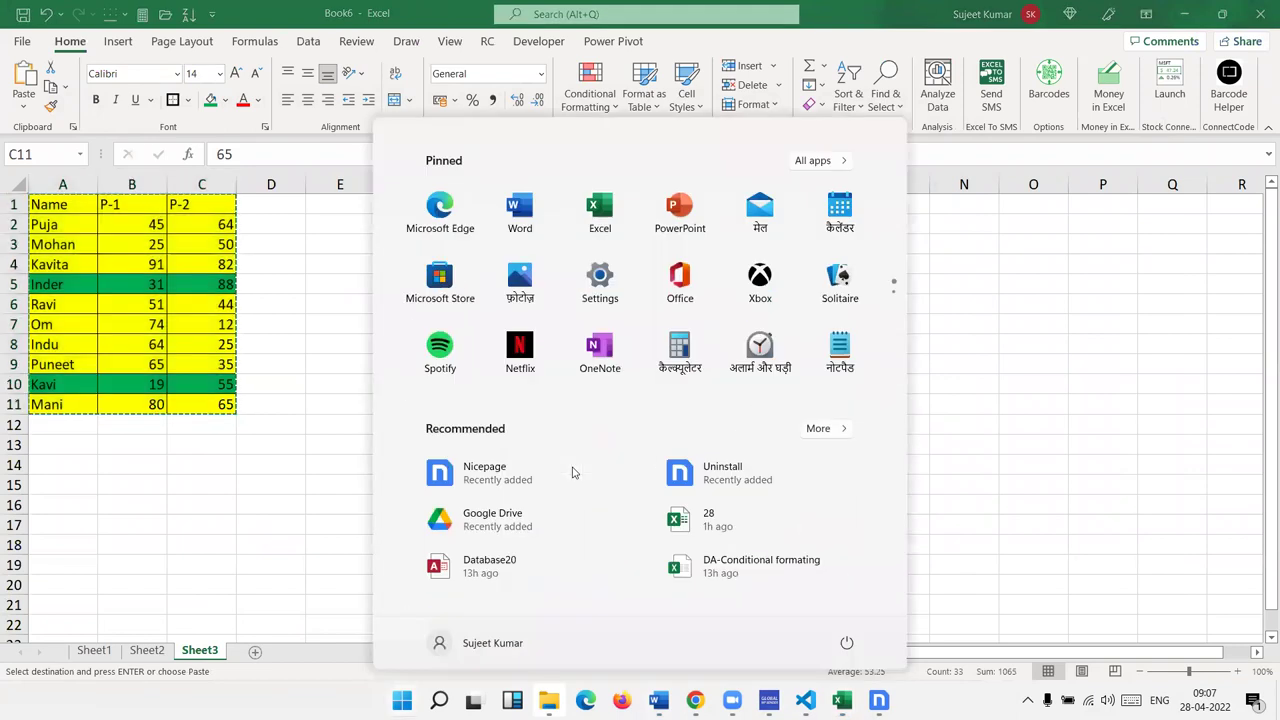
text(ou)
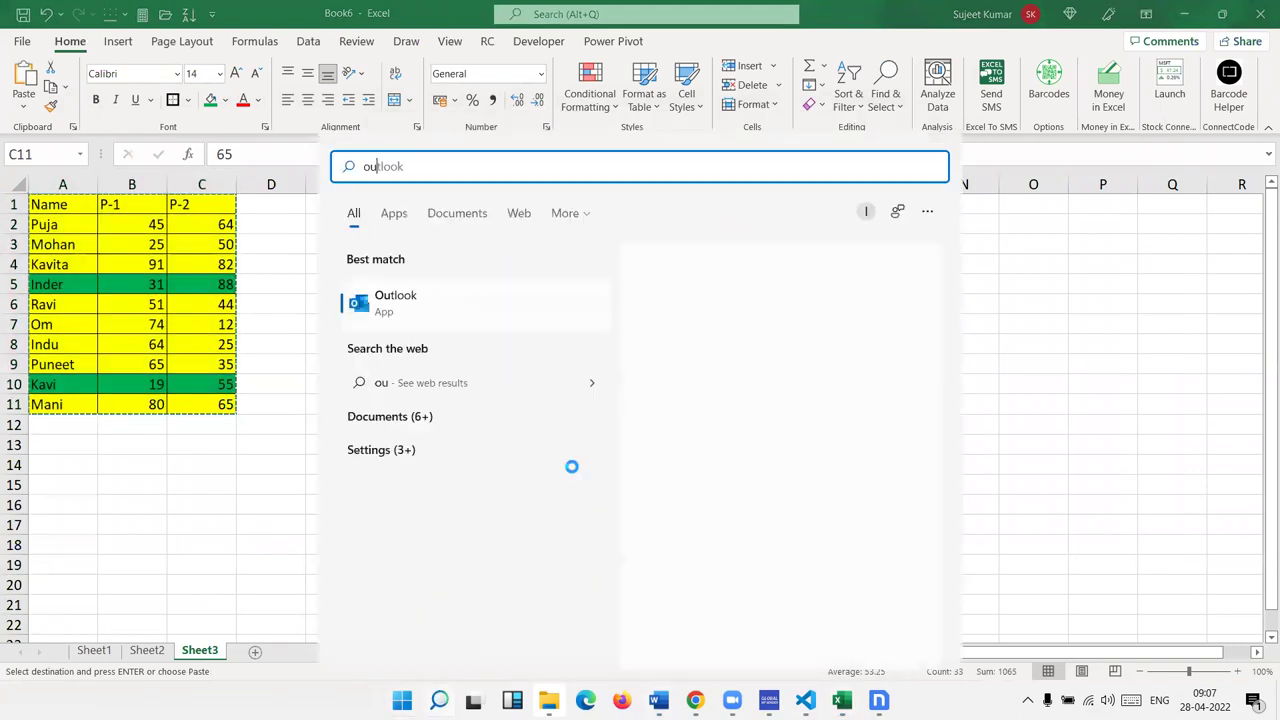
click(786, 287)
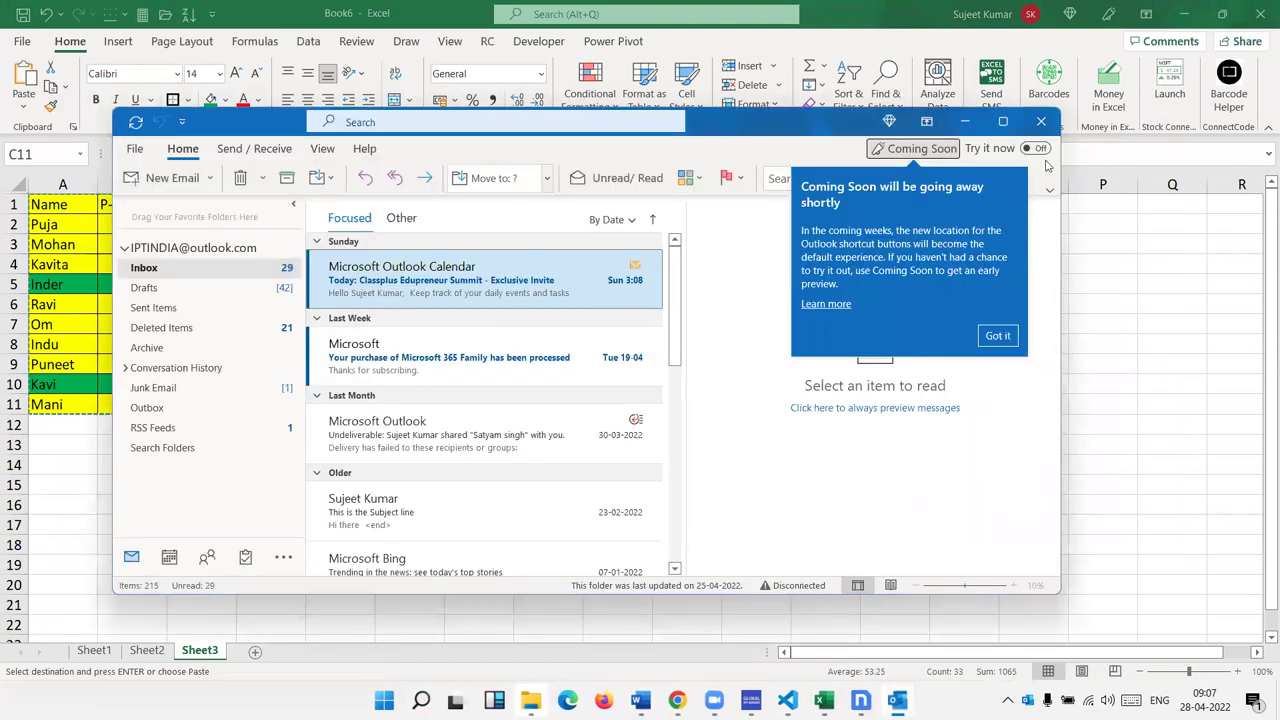
click(997, 334)
click(1003, 121)
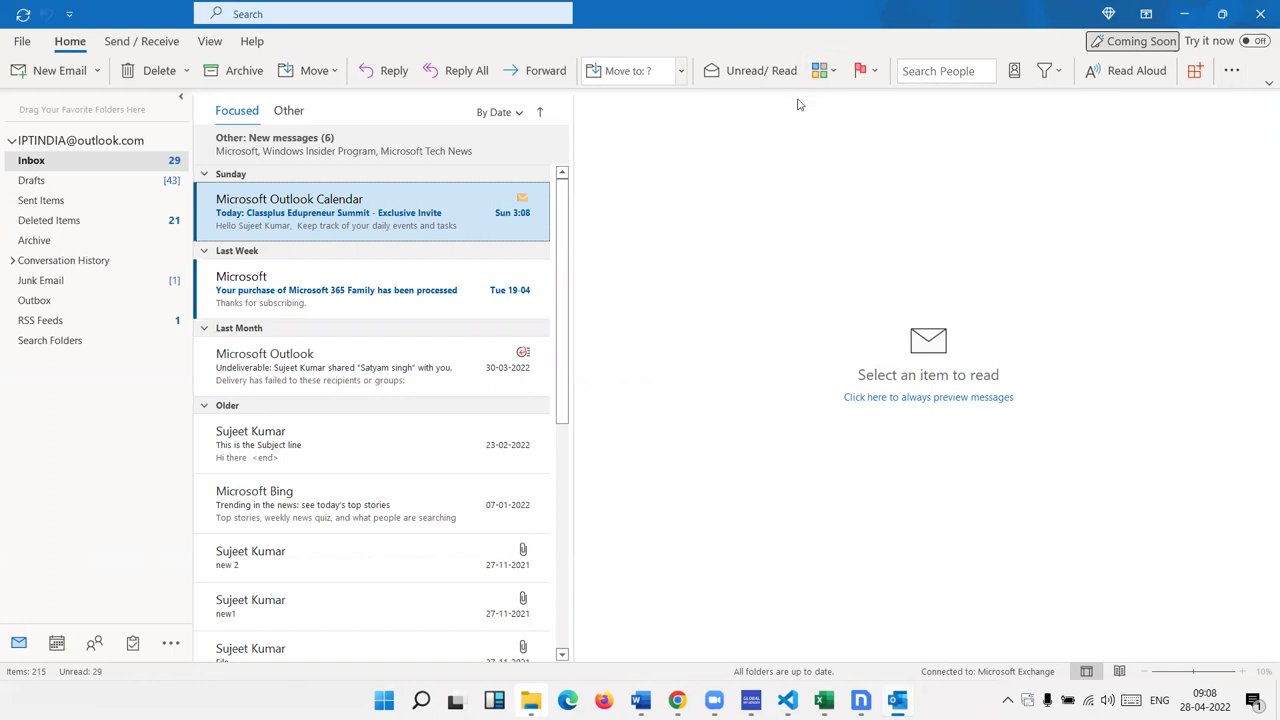
Start a new email to the suggested recipient with subject 'Sales Update'
click(20, 70)
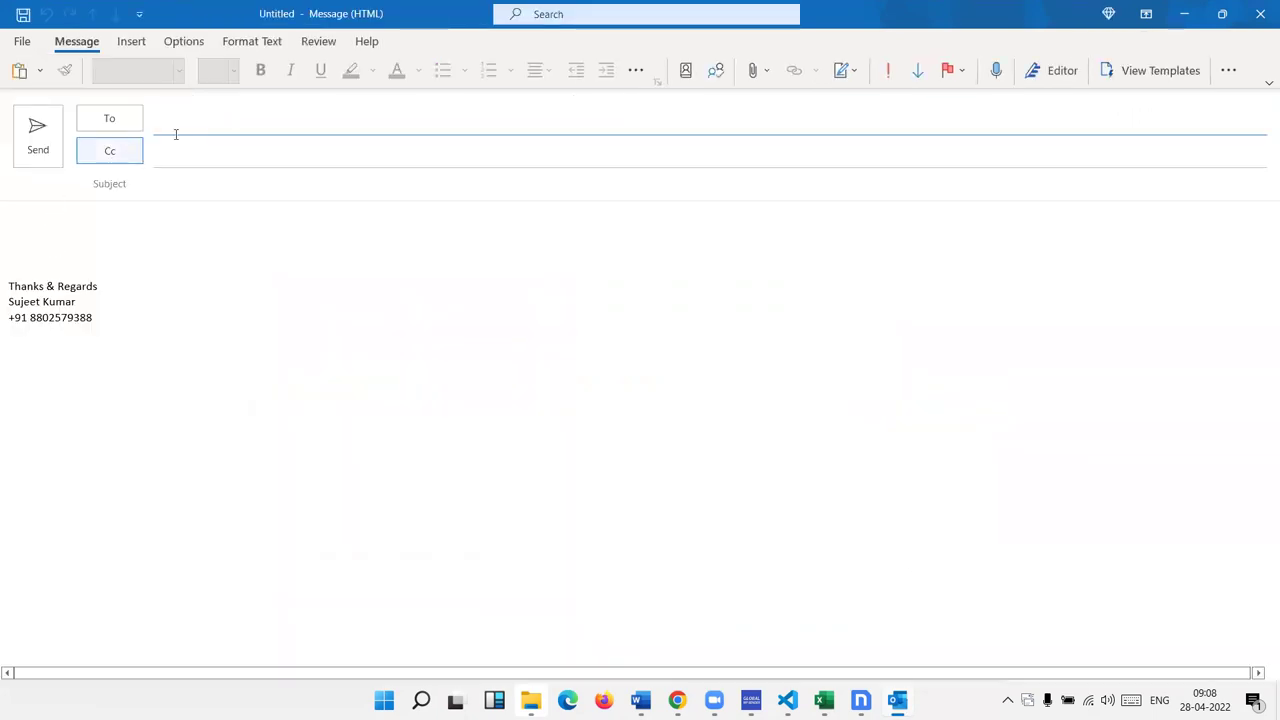
text(ip)
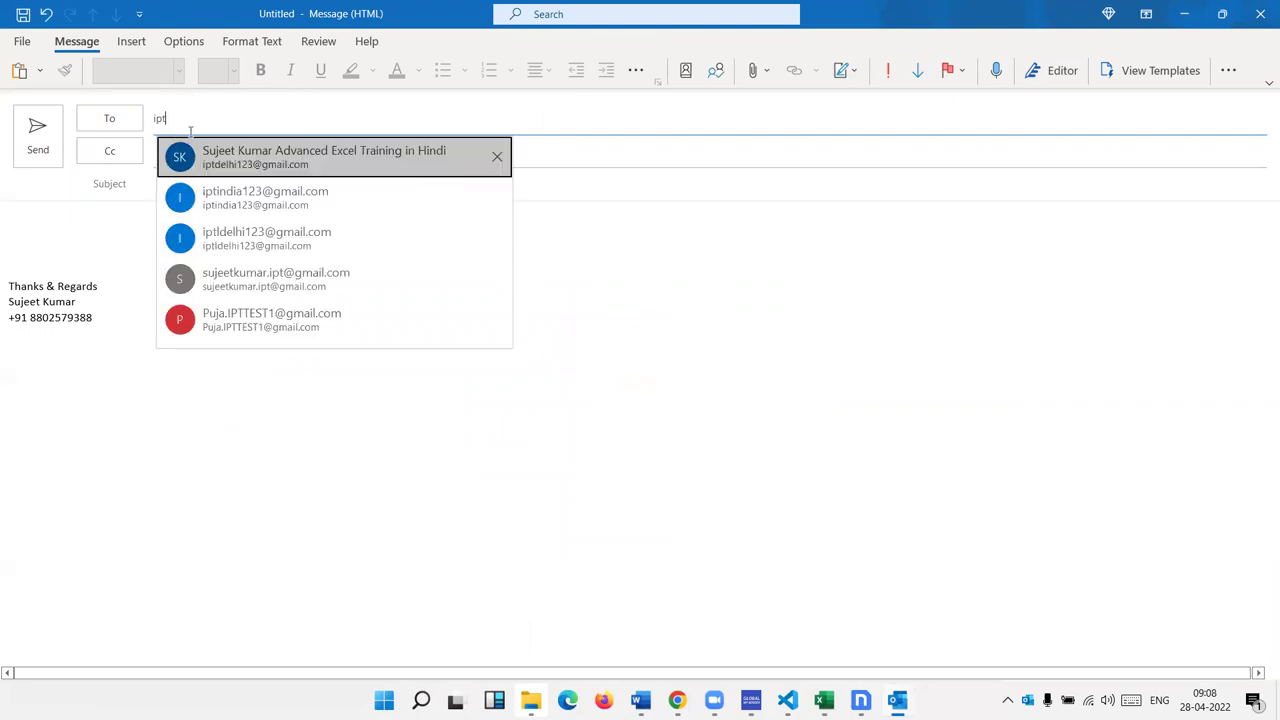
text(t)
click(229, 168)
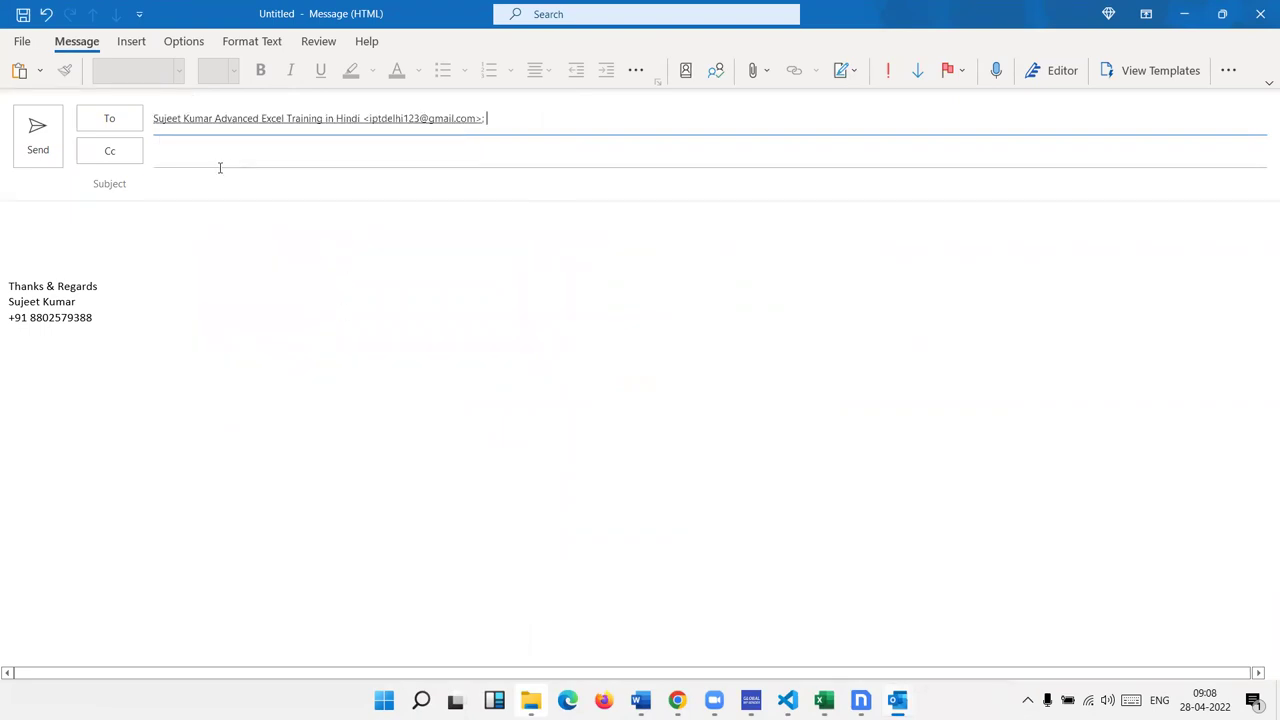
click(209, 189)
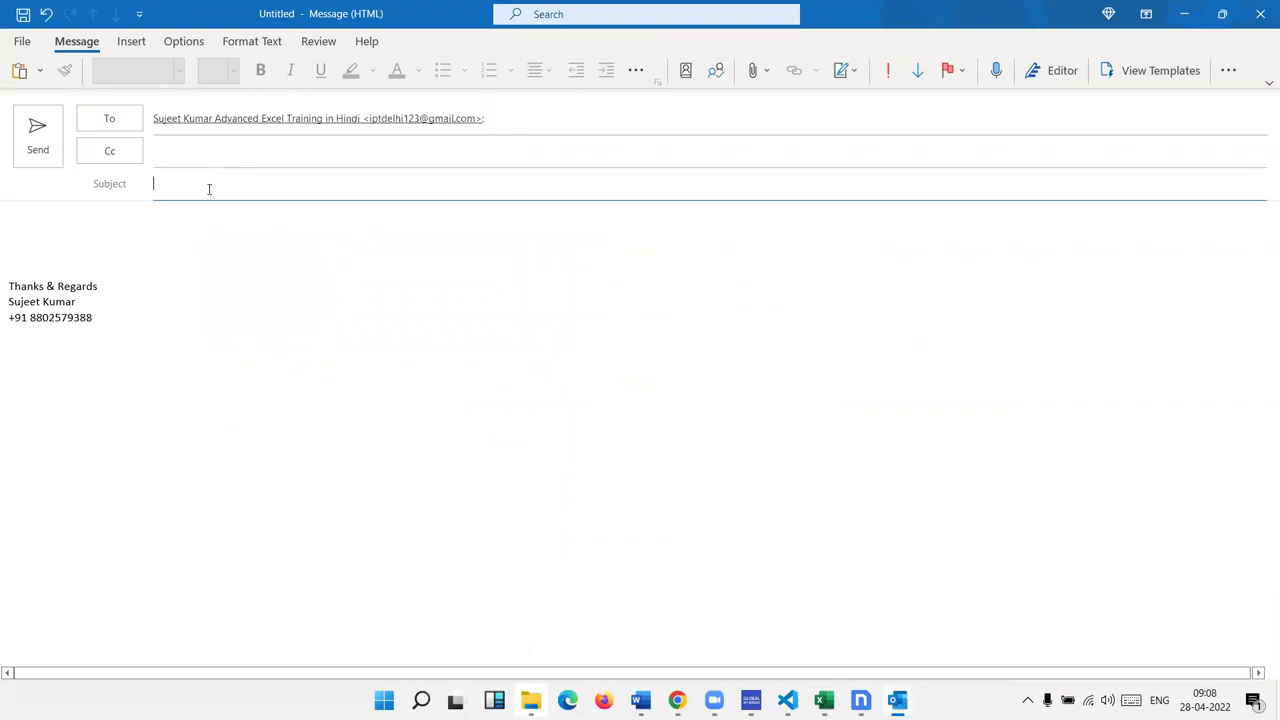
text(Sales Update)
Write 'Dear Sir' and 'Bellow are sales update in Month Apr 2022' in the body
click(110, 244)
text(Dear Sir,)
key(Return)
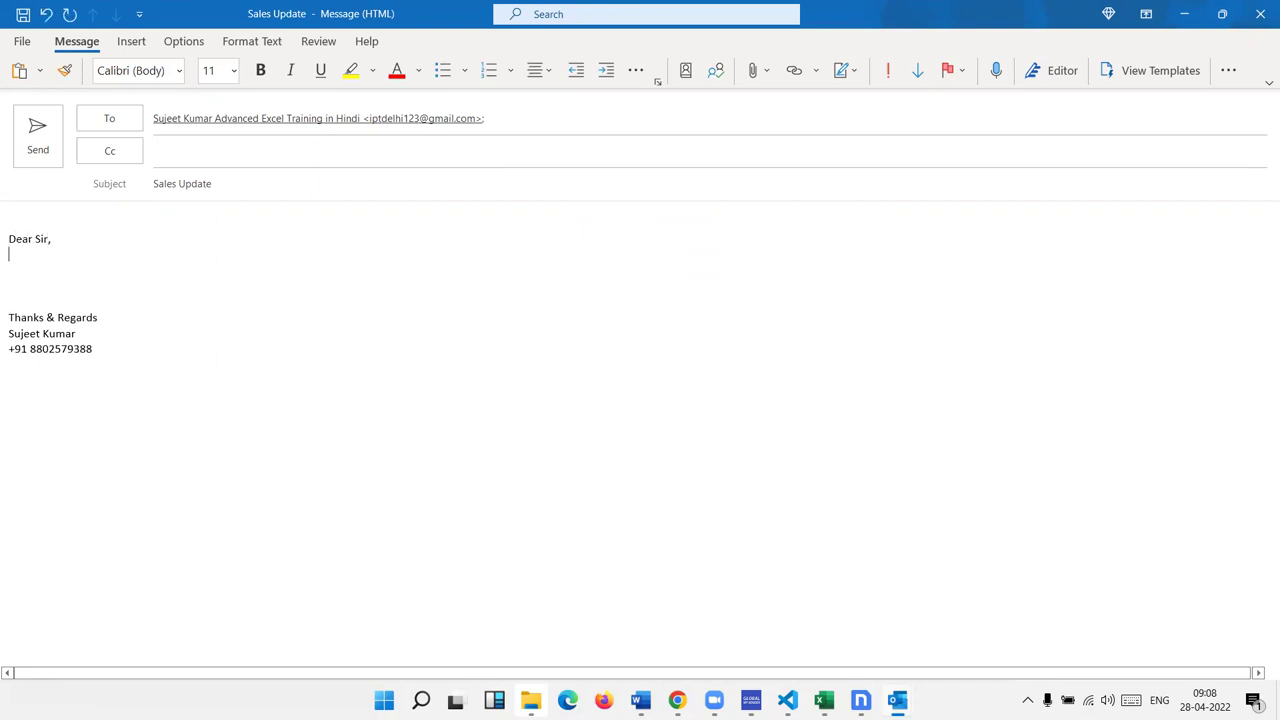
text(Below are sales )
text(update in )
text(Monh)
key(BackSpace)
text(th 20)
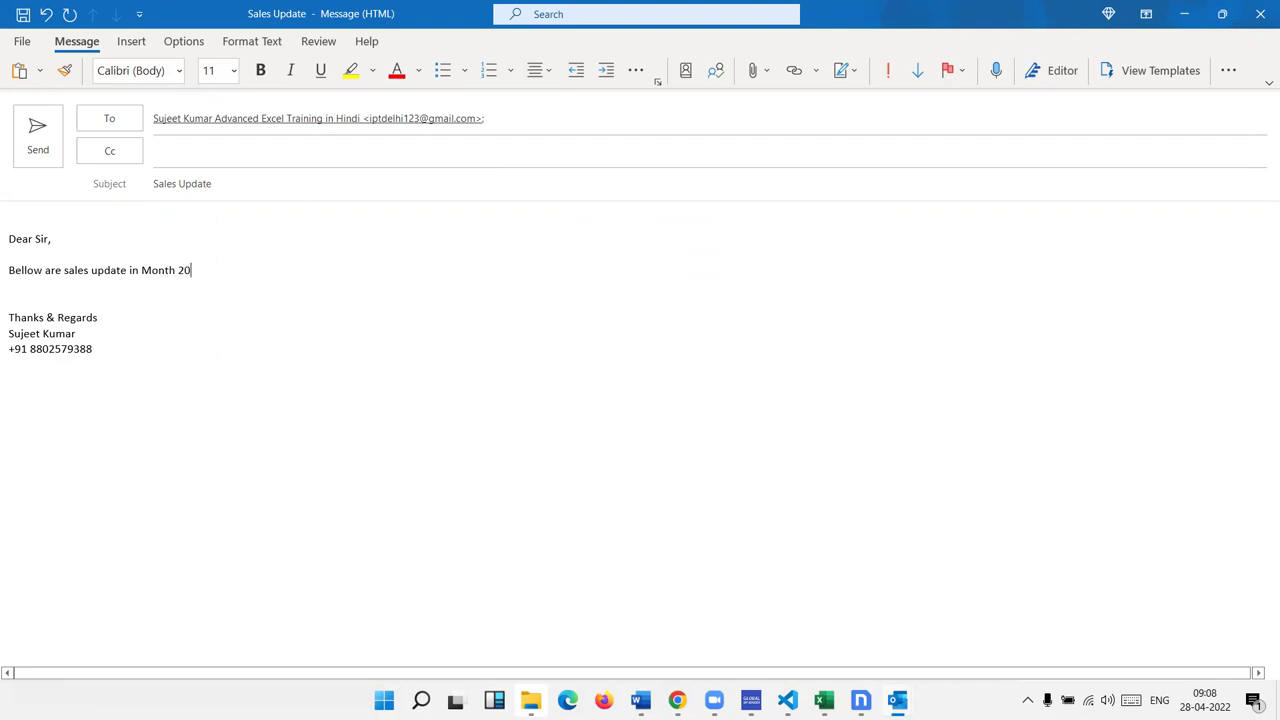
key(BackSpace)
key(BackSpace)
text(Apr )
text(2022)
key(Return)
key(Return)
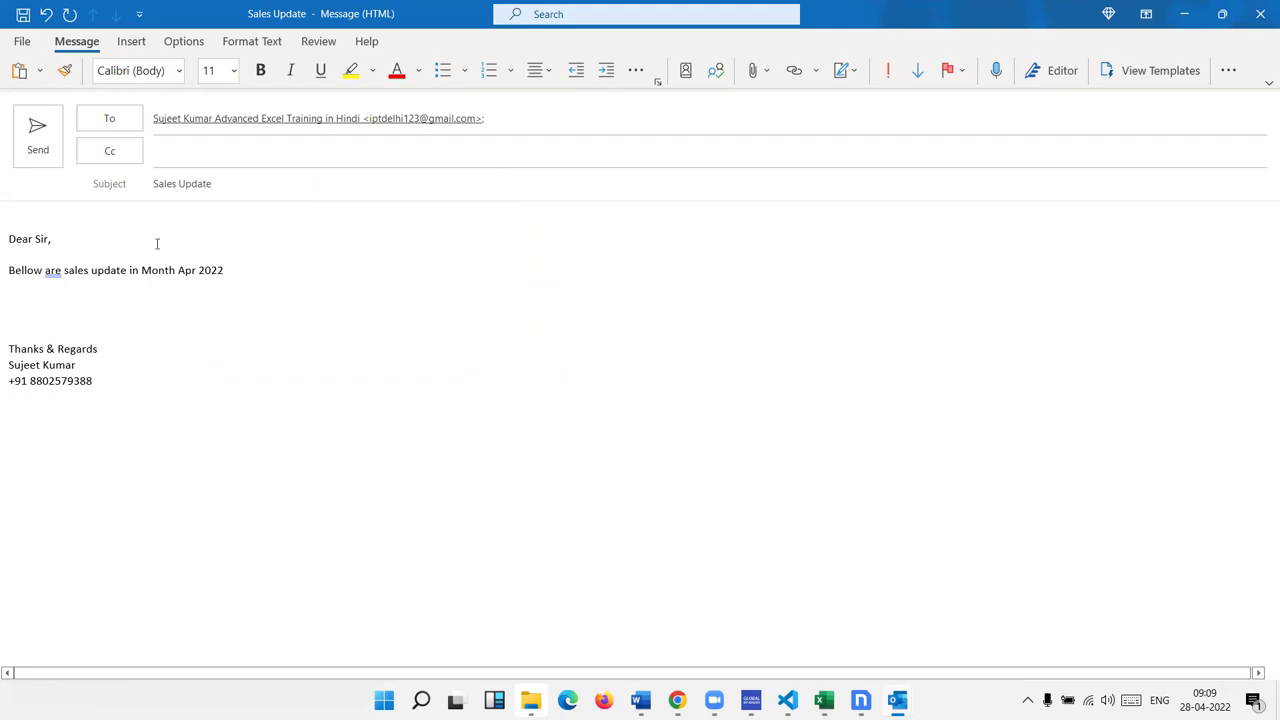
key(alt+Tab)
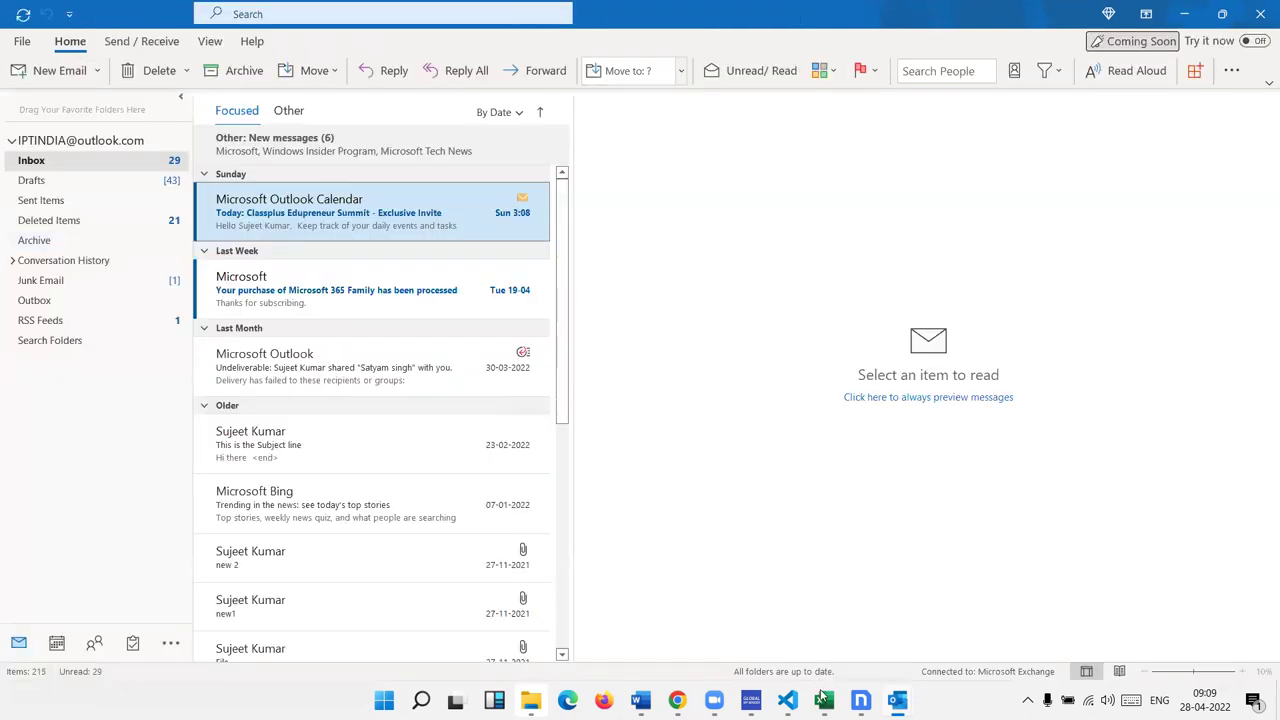
Paste the copied score table into the Sales Update email body
mouse_move(822, 697)
click(1060, 643)
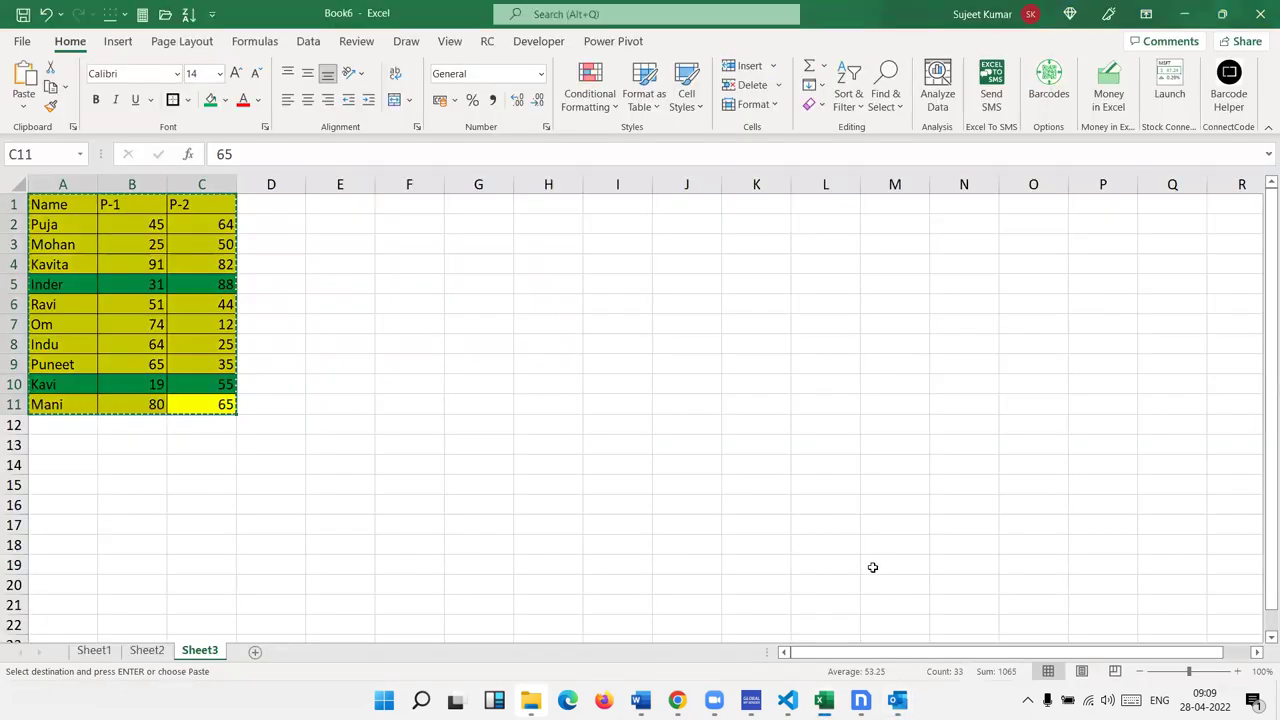
key(alt+Tab)
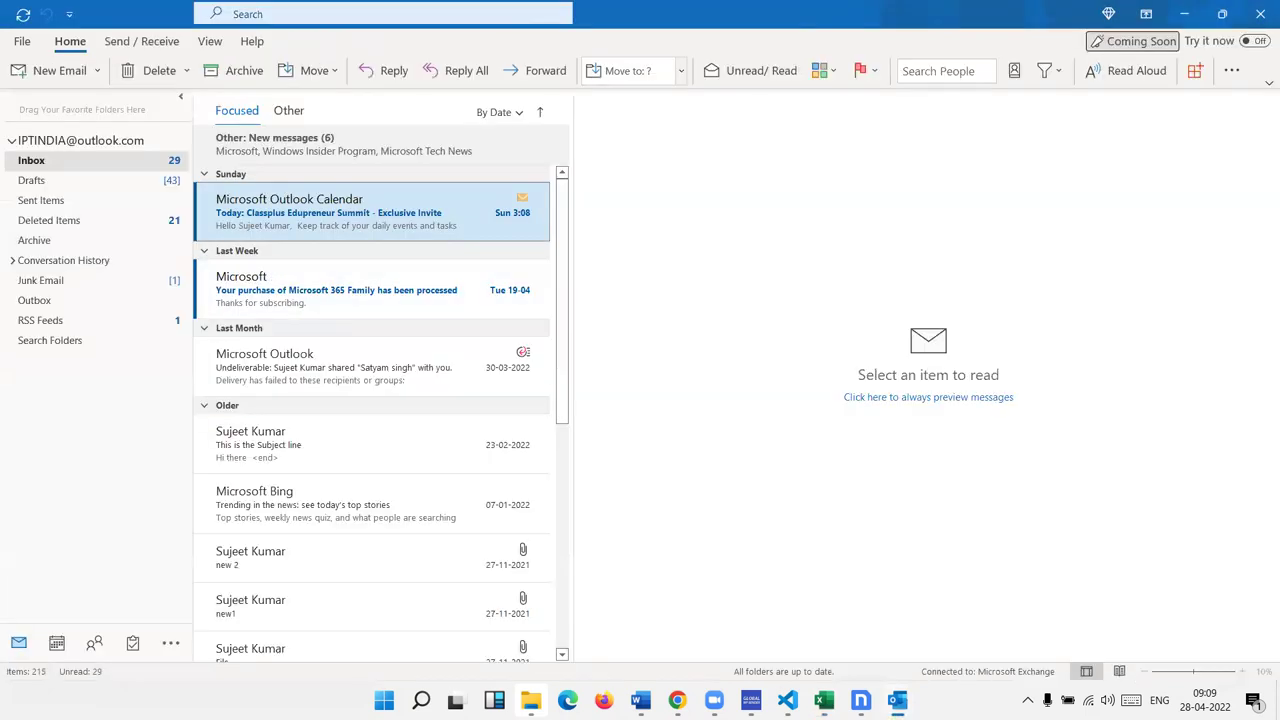
mouse_move(897, 700)
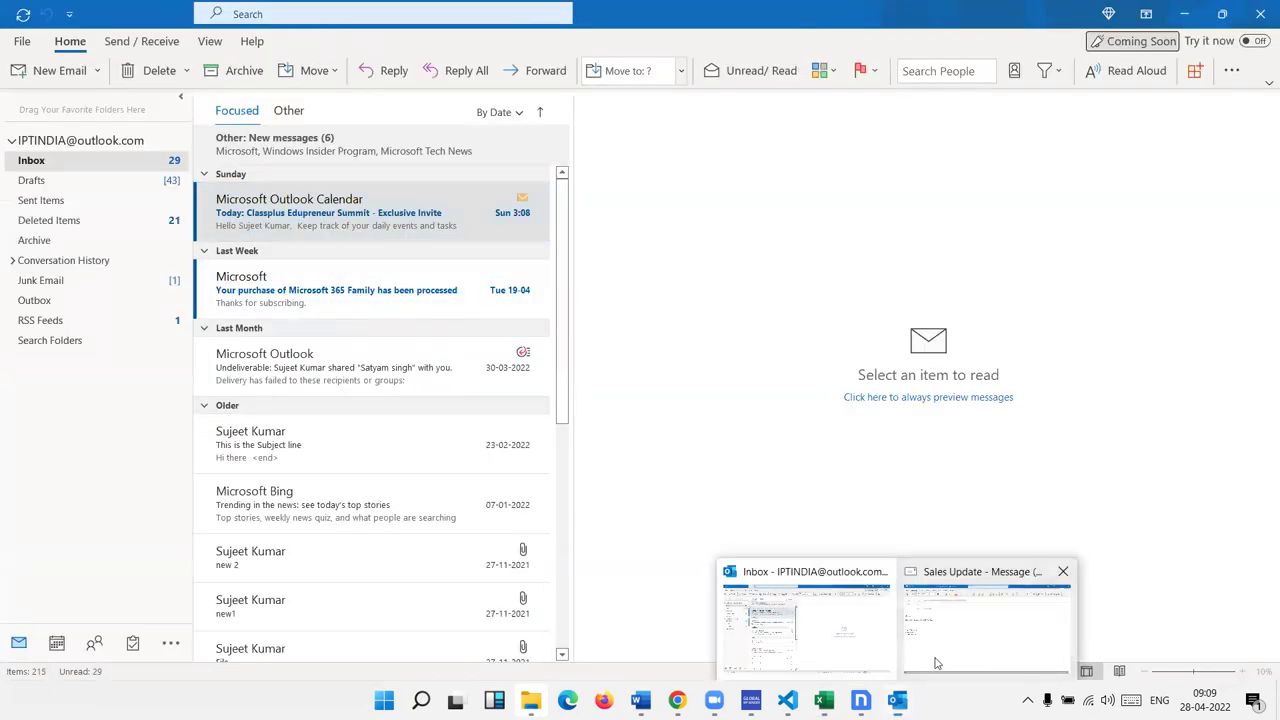
click(937, 663)
text(Name	P-1	P-2 Puja	45	64 Mohan	25	50 Kavita	91	82 Inder	31	88 Ravi	51	44 Om	74	12 Indu	64	25 Puneet	65	35 Kavi	19	55 Mani	80	65)
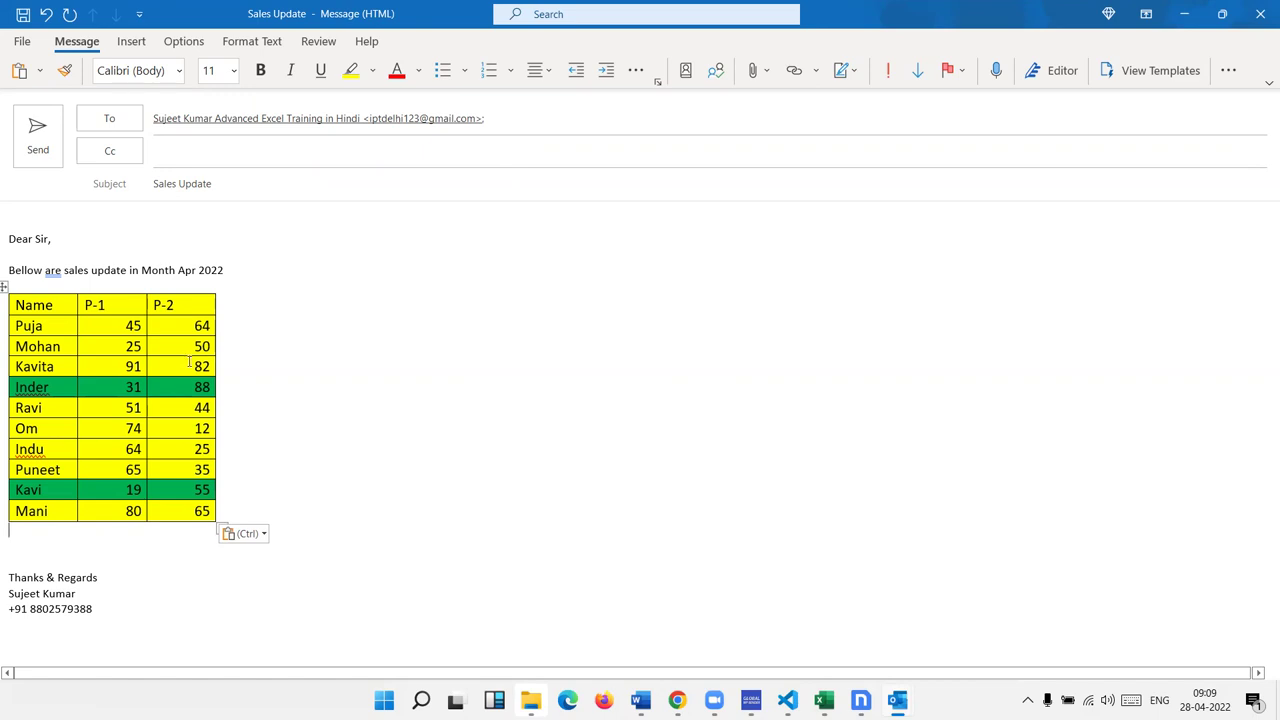
Remove the pasted table from the email using Delete Table
click(5, 285)
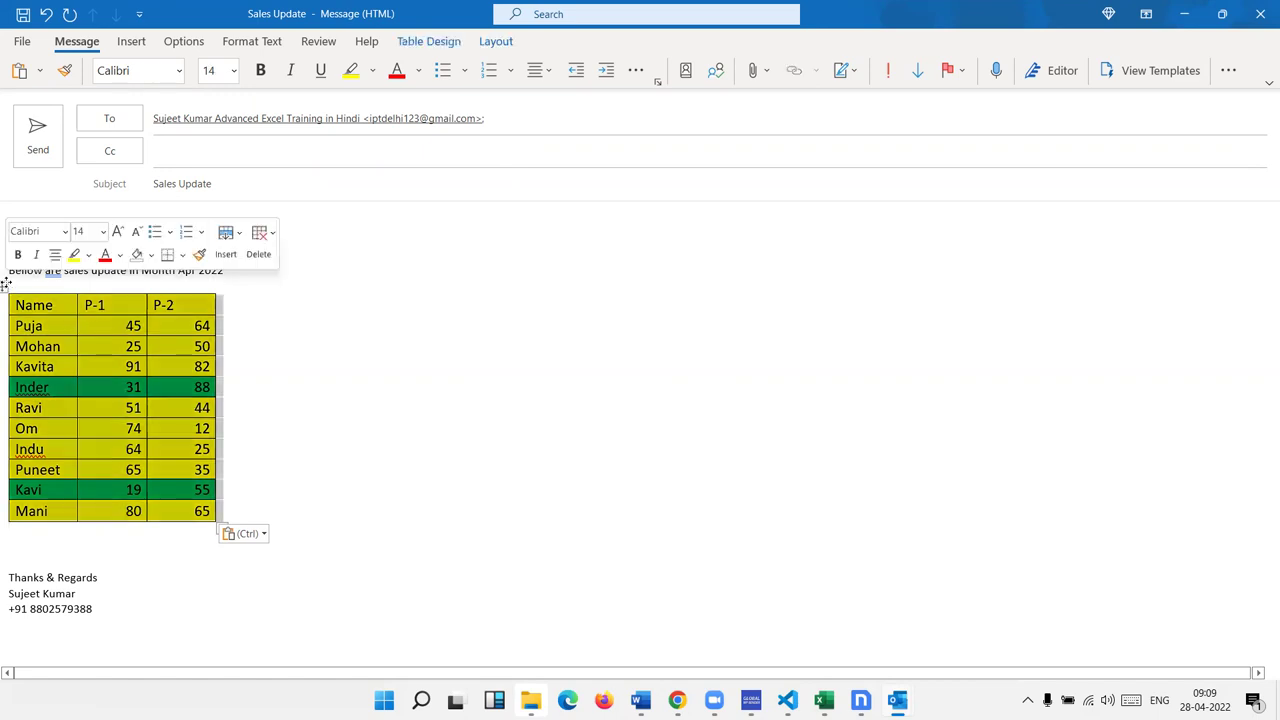
key(Delete)
click(5, 285)
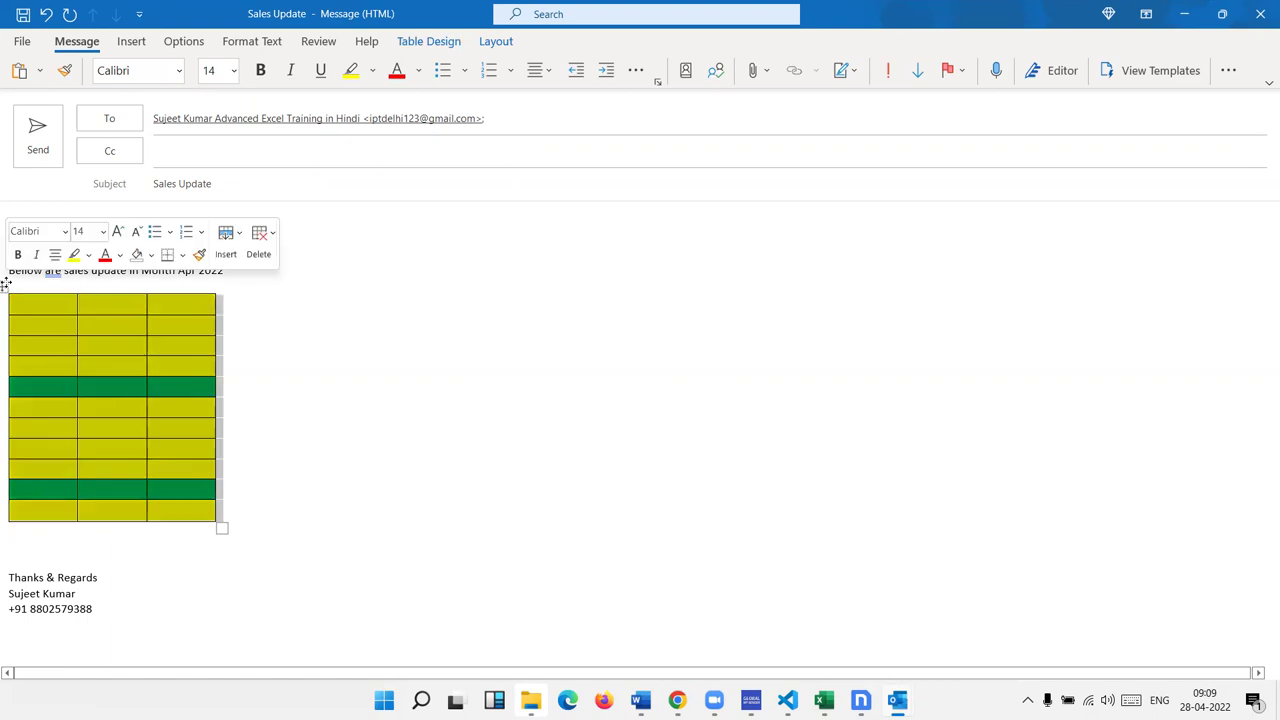
right_click(5, 285)
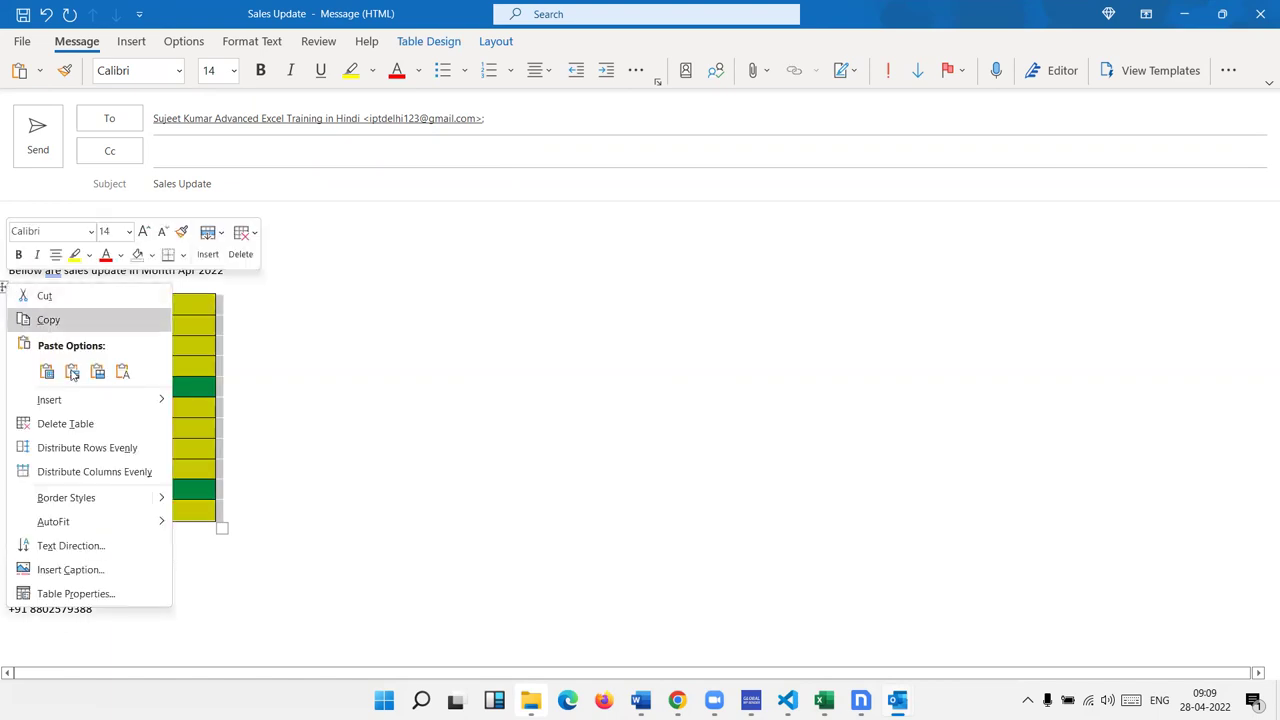
click(62, 428)
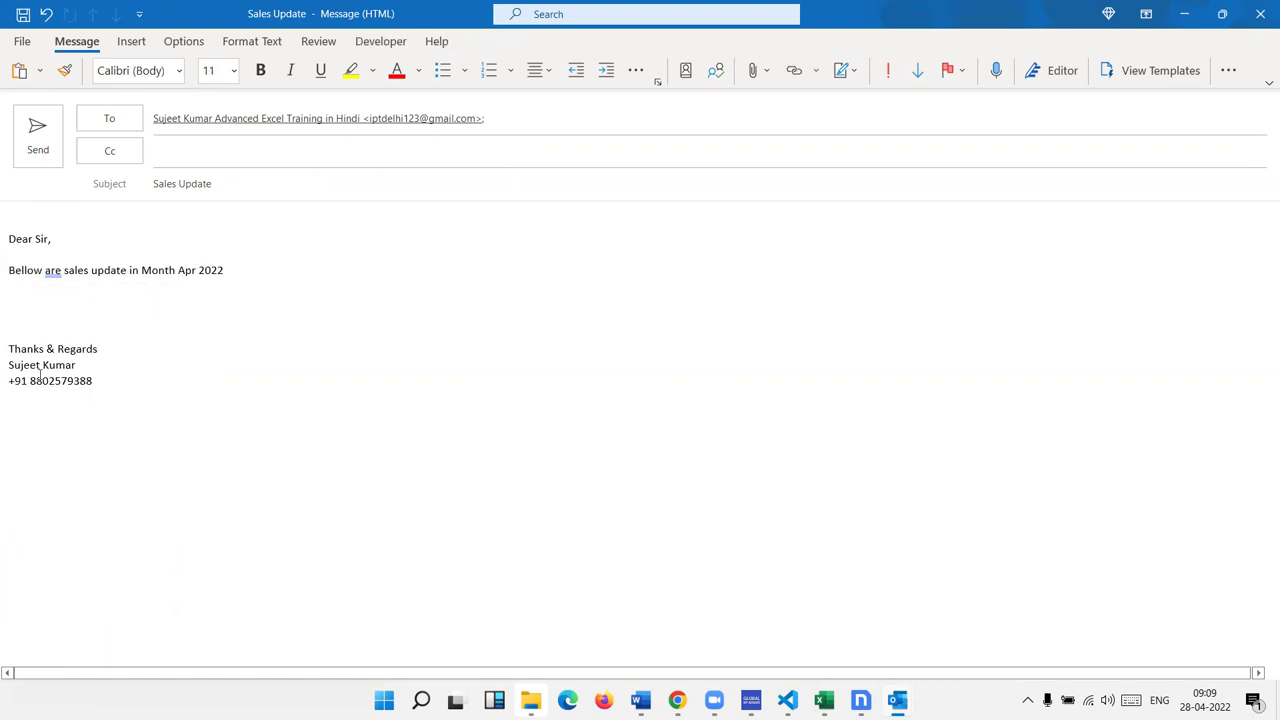
Paste-link the score table into the email as an Excel Worksheet Object, then select Indu's row A8:C8 in Excel
click(40, 70)
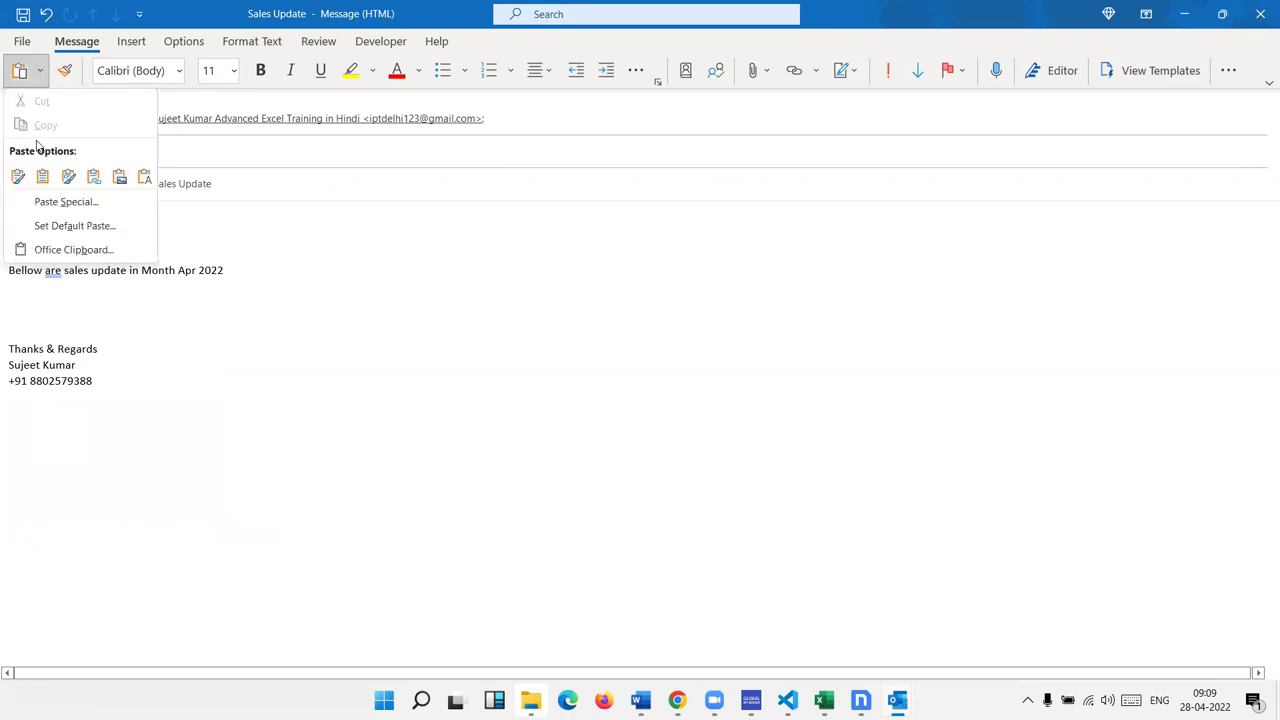
click(63, 203)
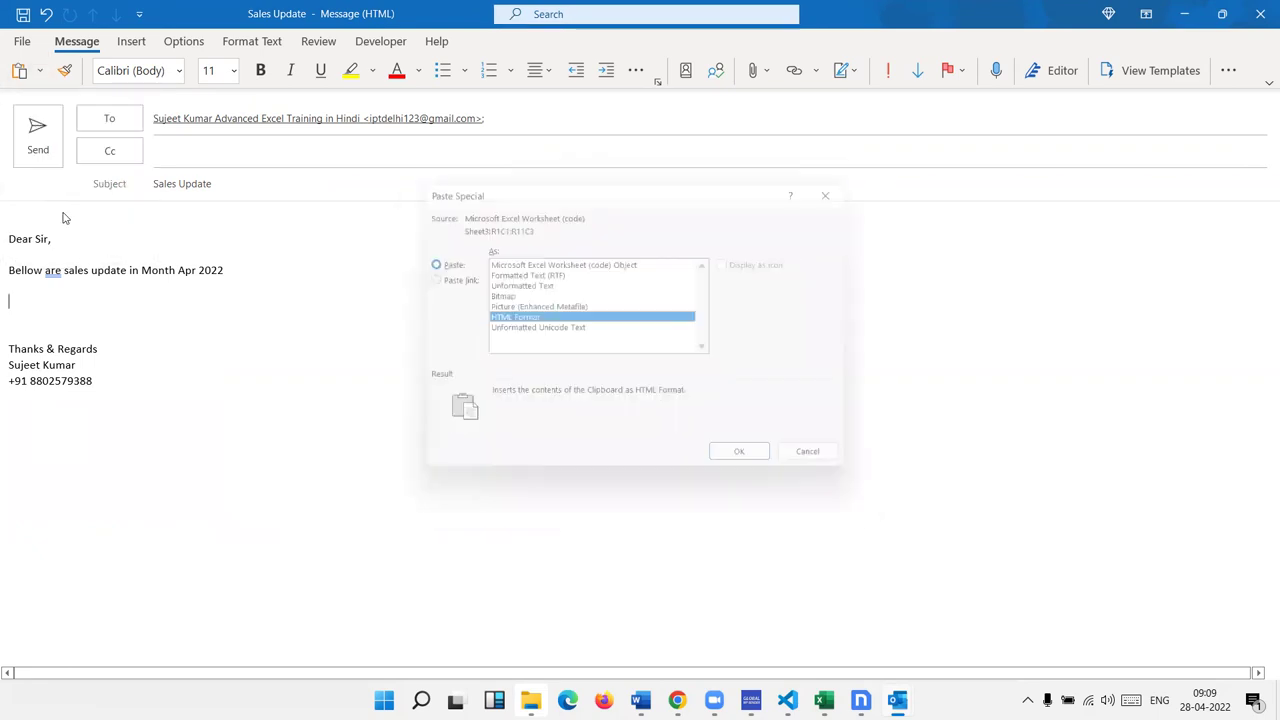
click(423, 278)
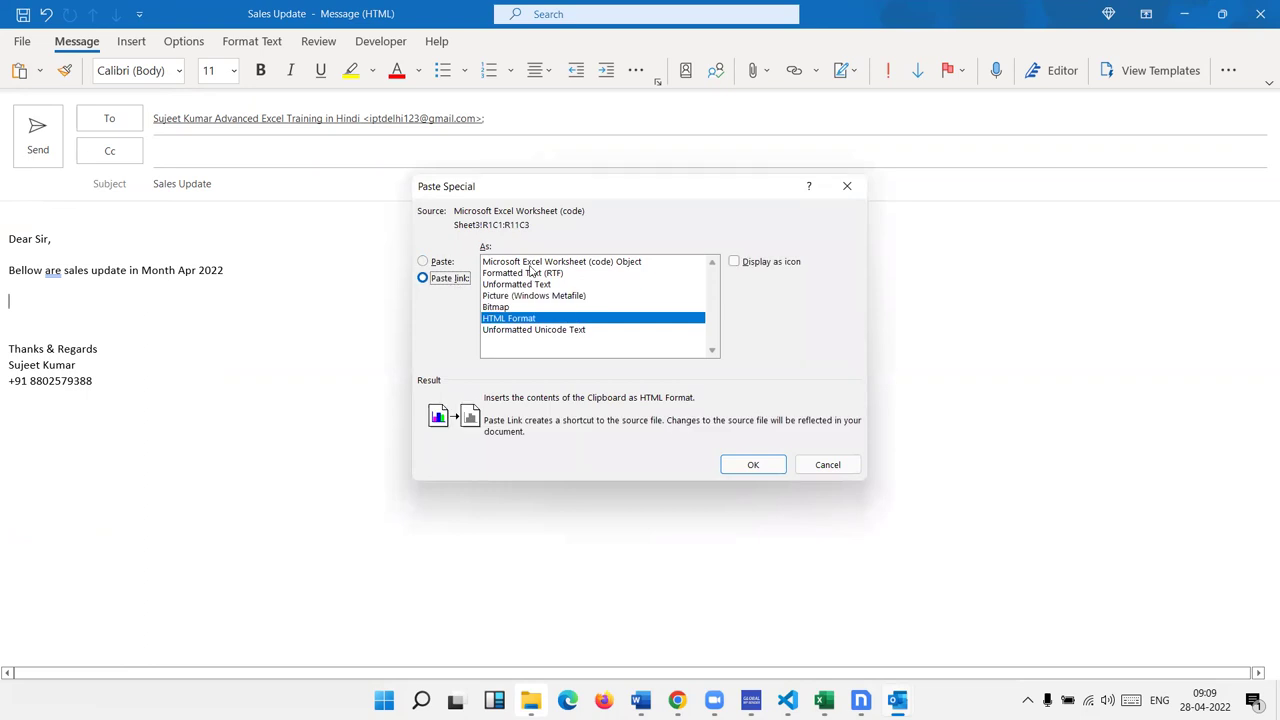
click(531, 262)
click(748, 465)
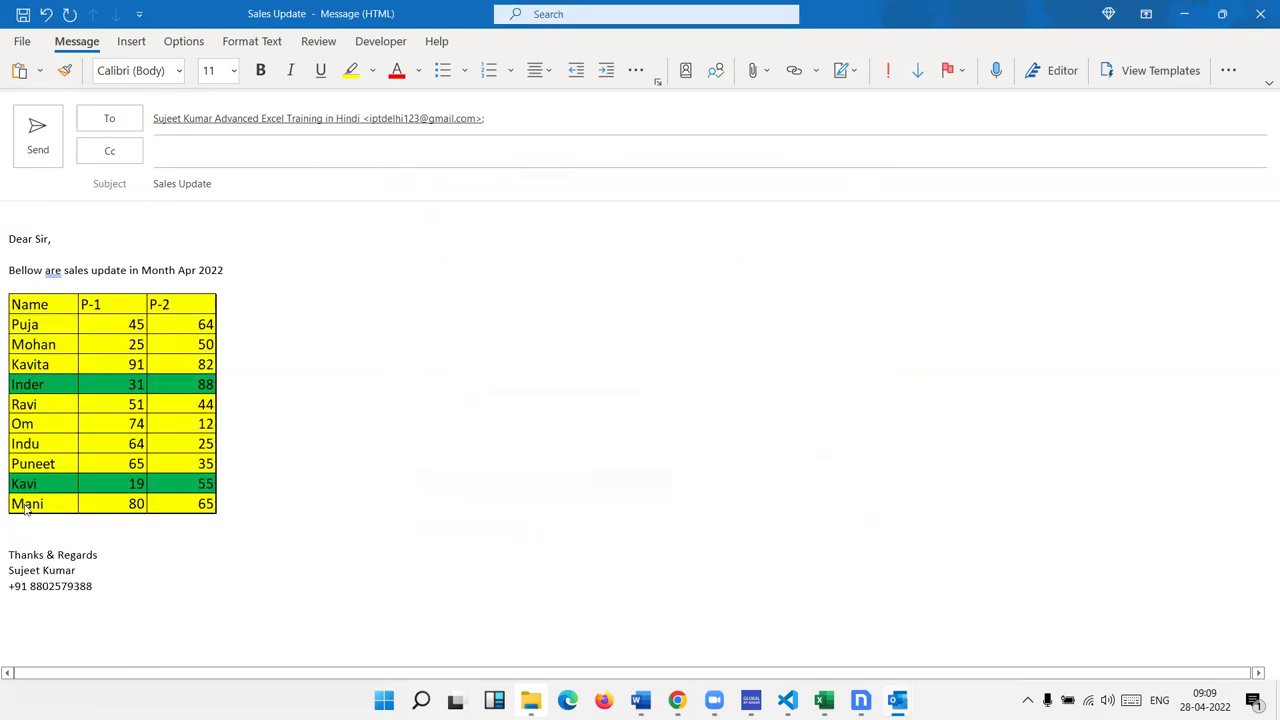
key(alt+Tab)
key(alt+Tab)
key(alt+Tab)
drag(77, 344, 230, 345)
Fill the student row A8:C8 green in the Book6 workbook
click(206, 104)
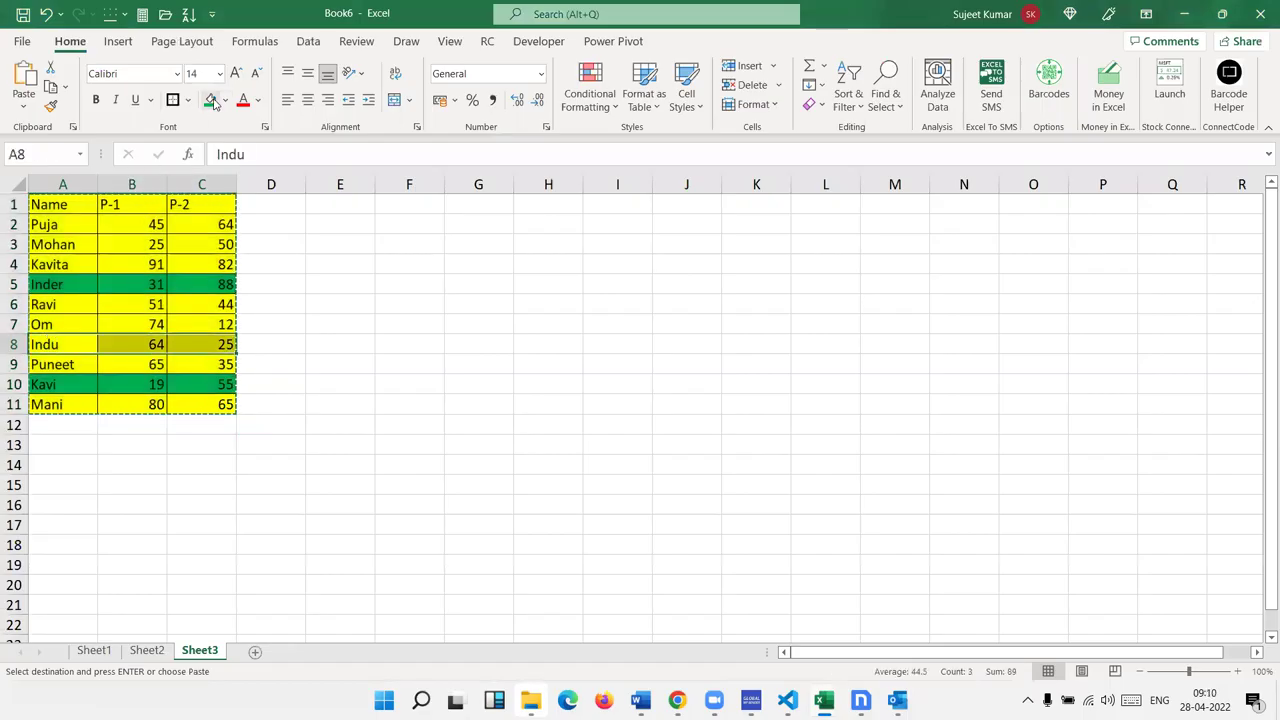
key(alt+Tab)
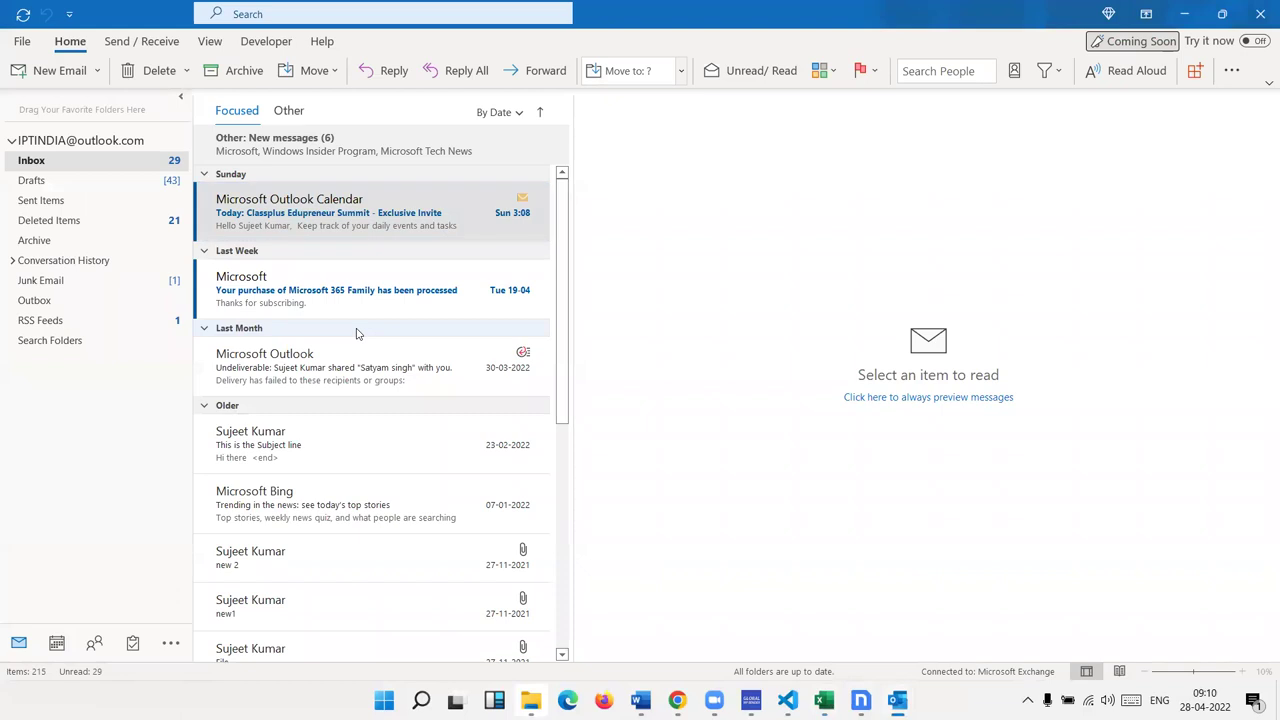
key(alt+Tab)
key(alt+Tab)
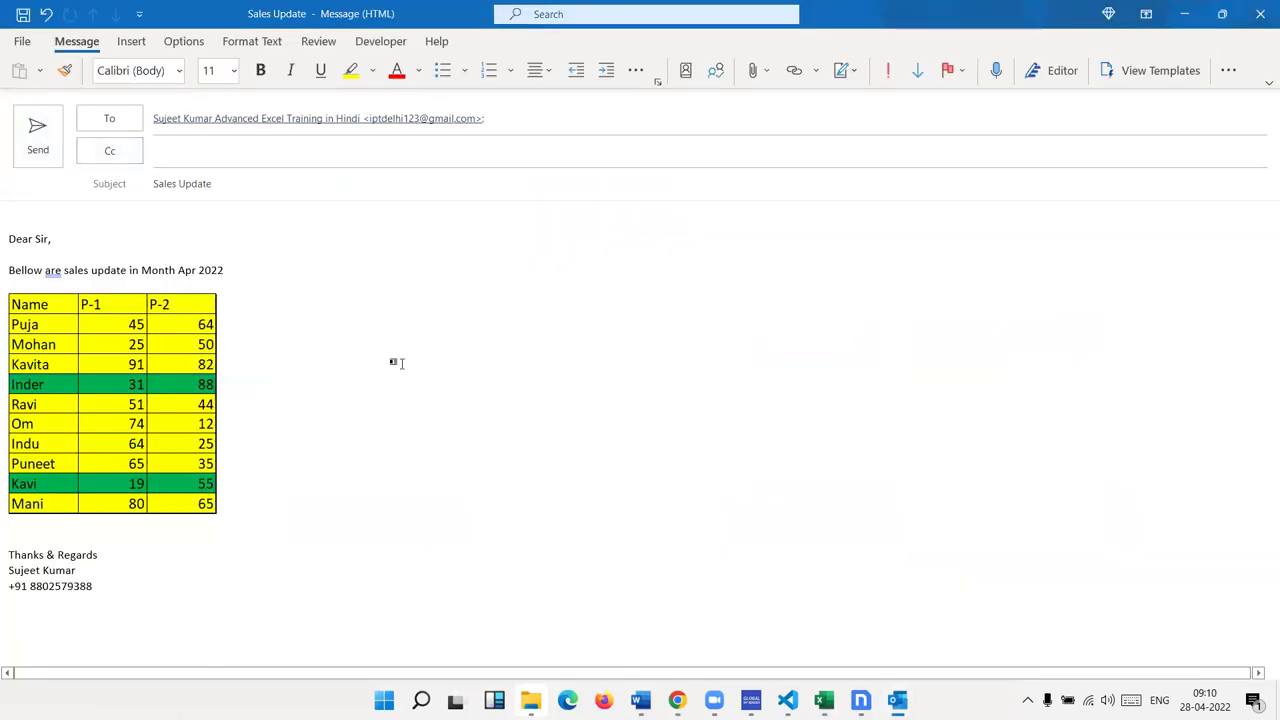
key(alt+Tab)
Update the linked table in the Sales Update email so the row appears green
key(alt+Tab)
key(alt+Tab)
click(323, 314)
key(alt+Tab)
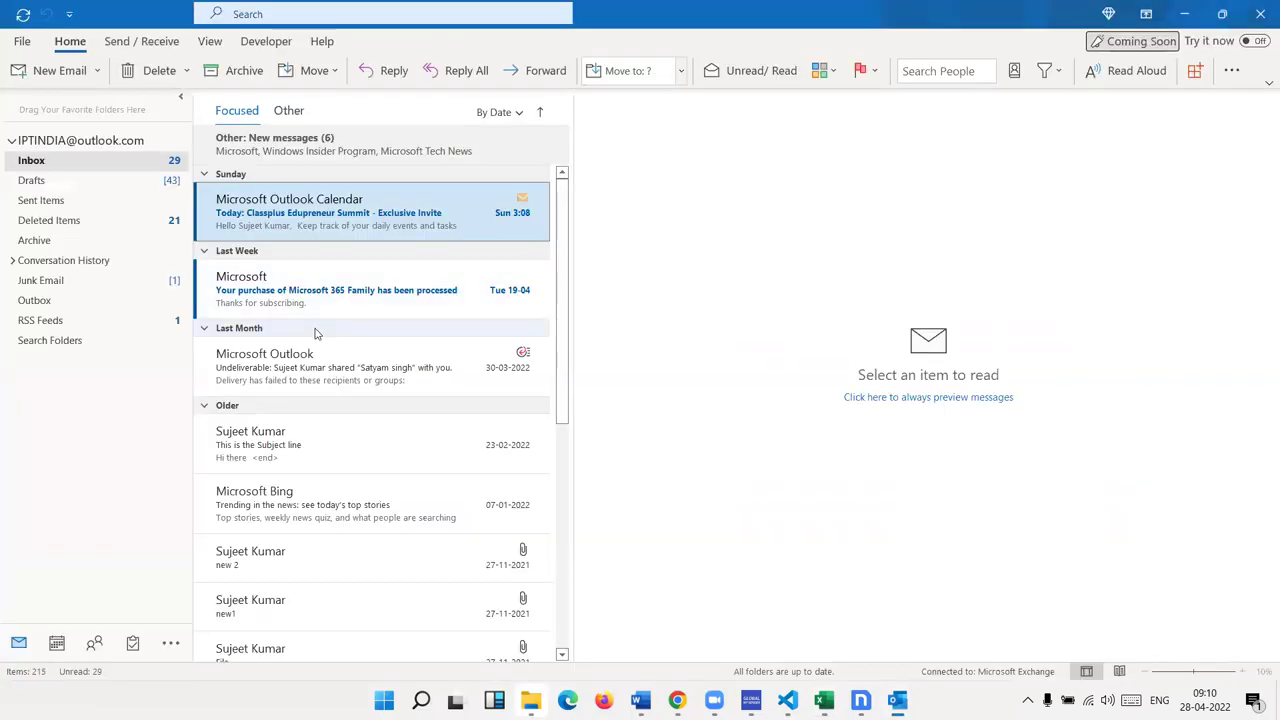
key(alt+Tab)
key(alt+Tab)
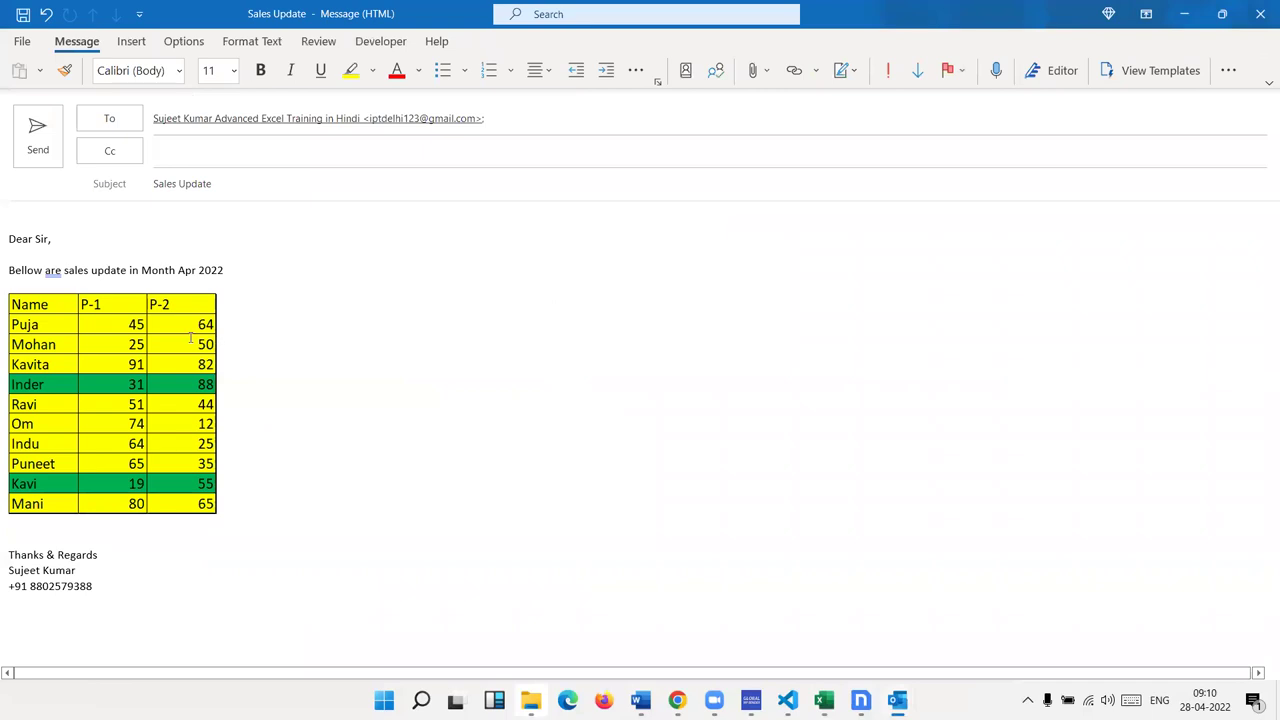
right_click(191, 340)
click(281, 455)
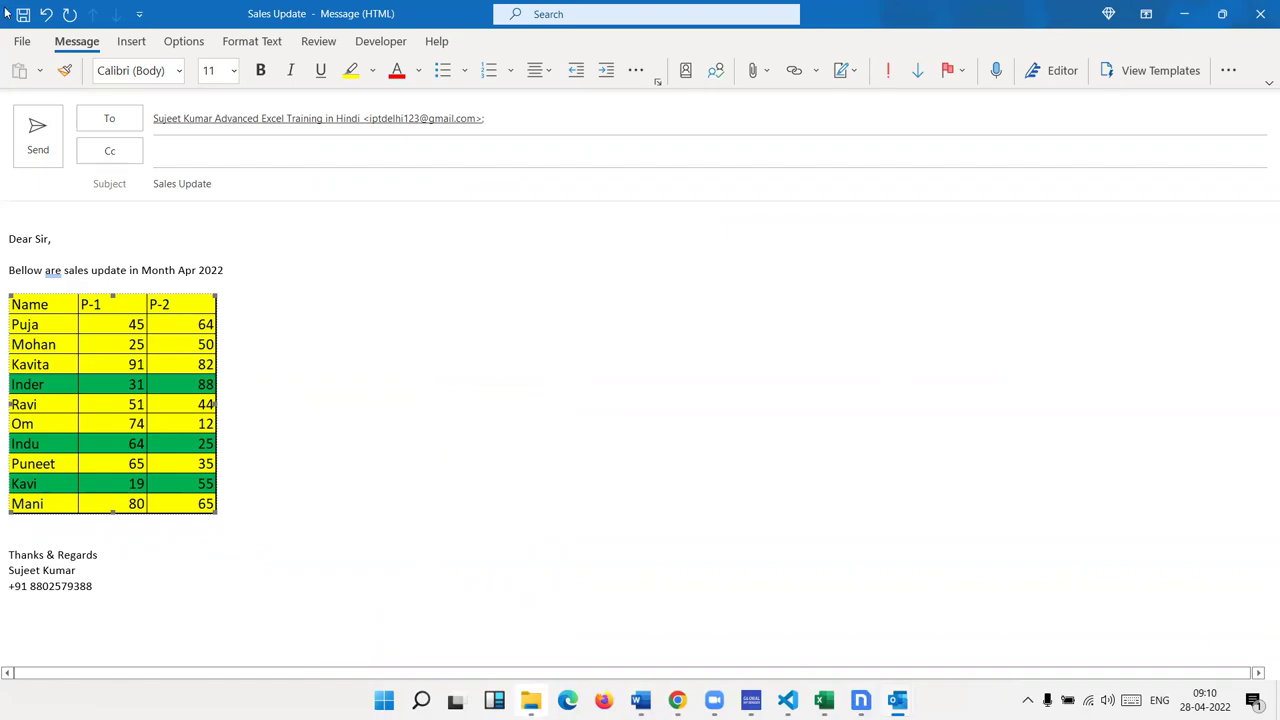
Save the email as Outlook Template Test.oft on the Desktop, replacing the existing file, then send it
click(18, 43)
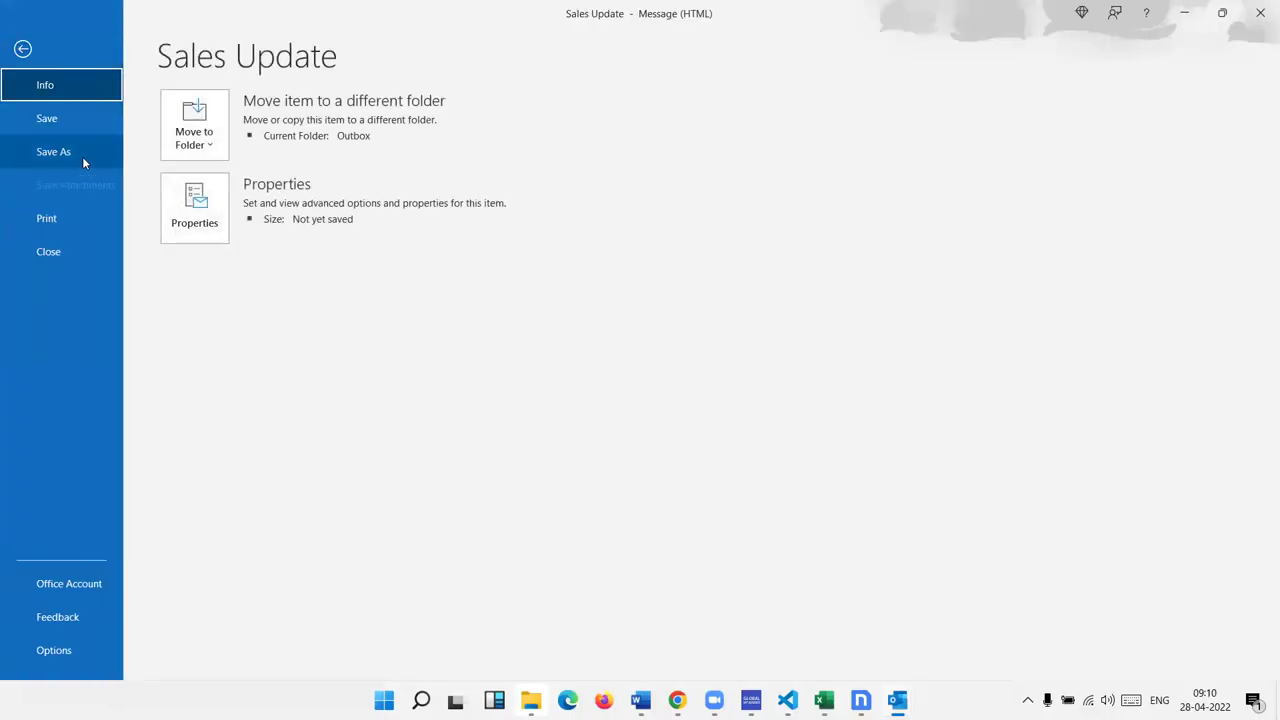
click(83, 156)
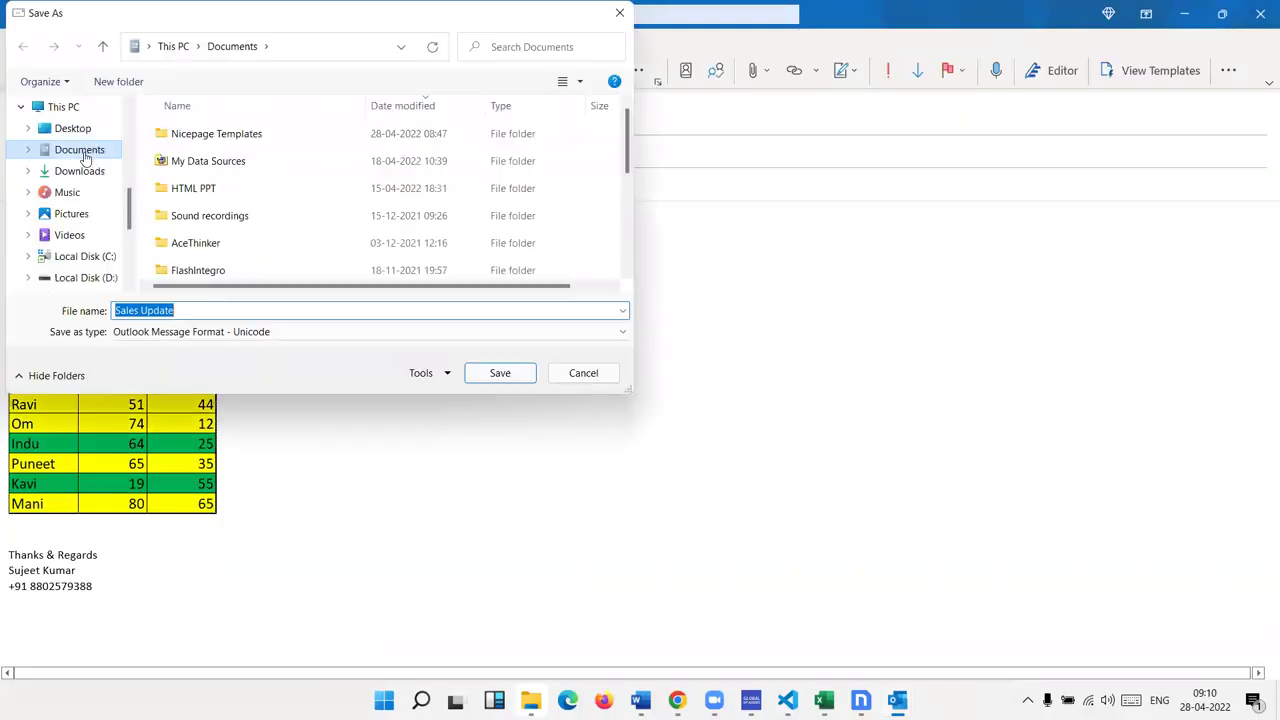
click(147, 333)
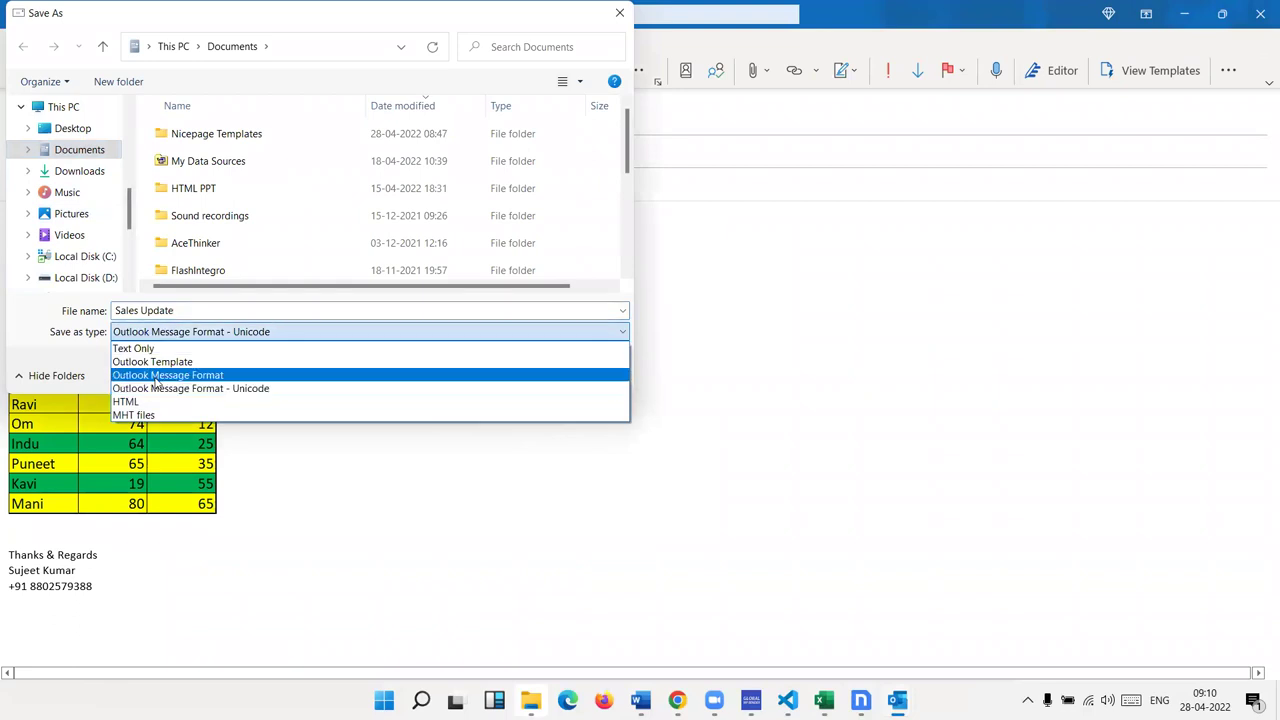
click(161, 364)
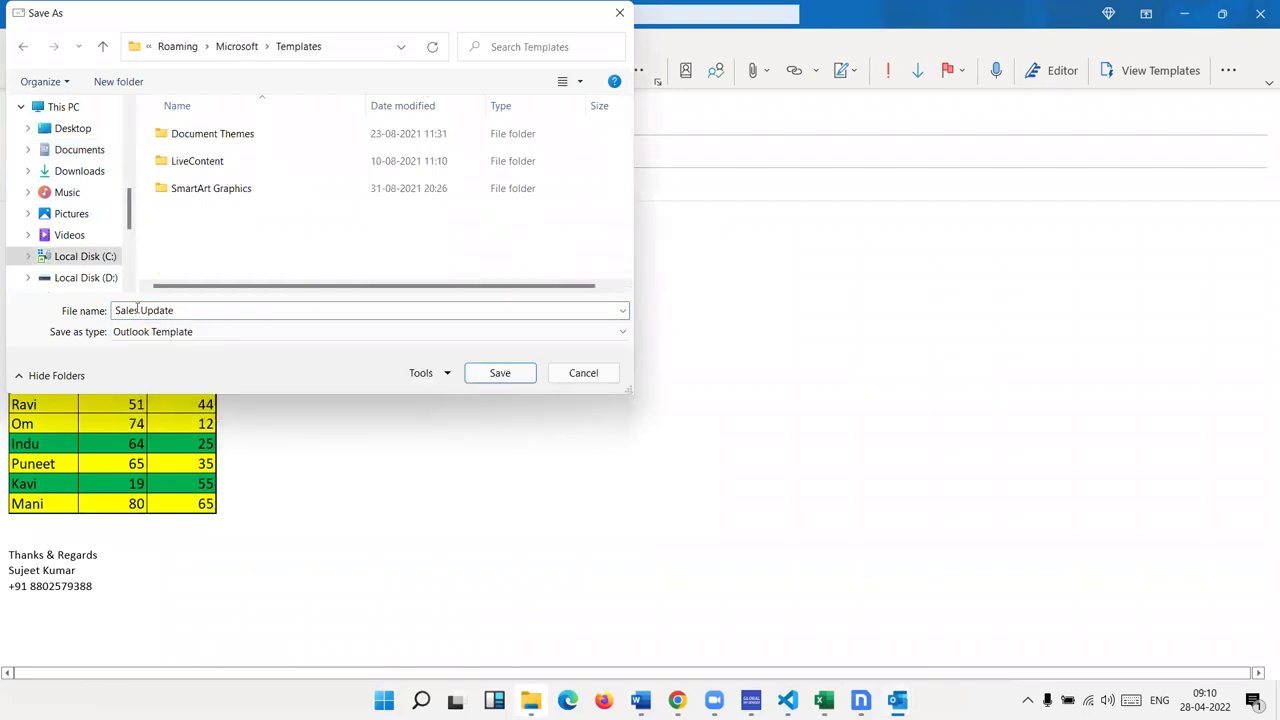
click(72, 130)
click(240, 268)
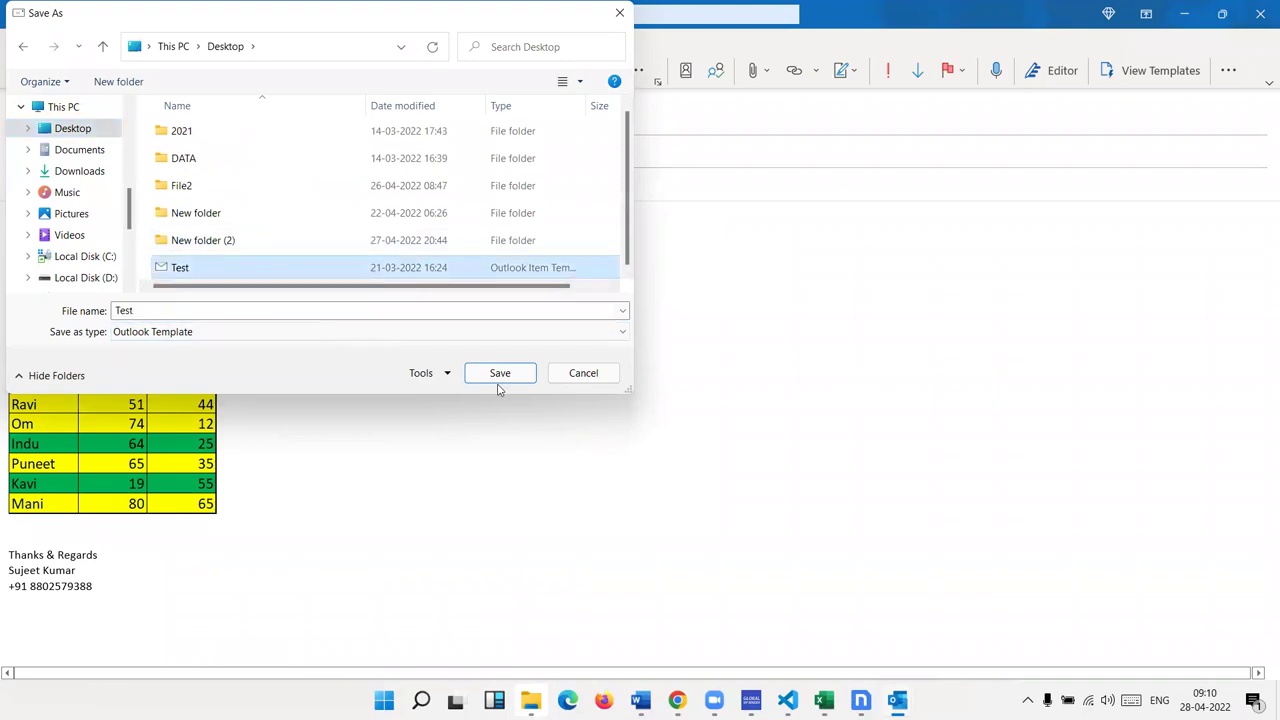
click(163, 311)
click(495, 381)
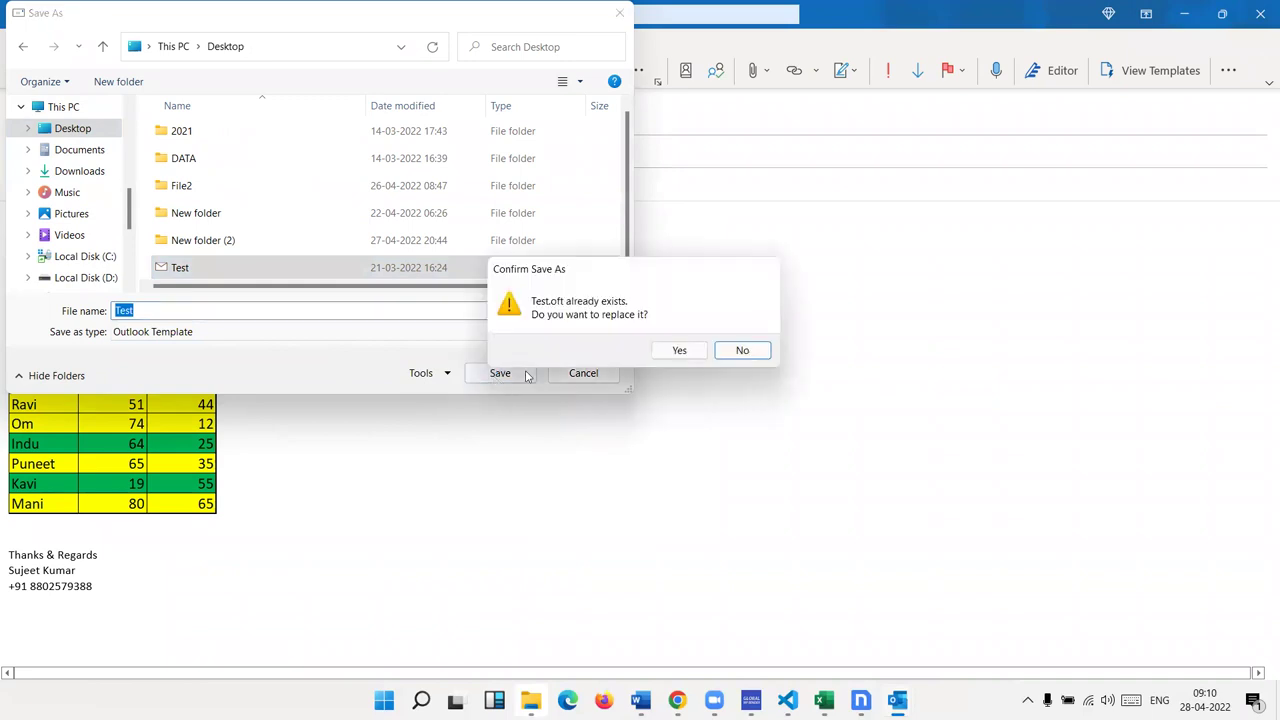
click(676, 351)
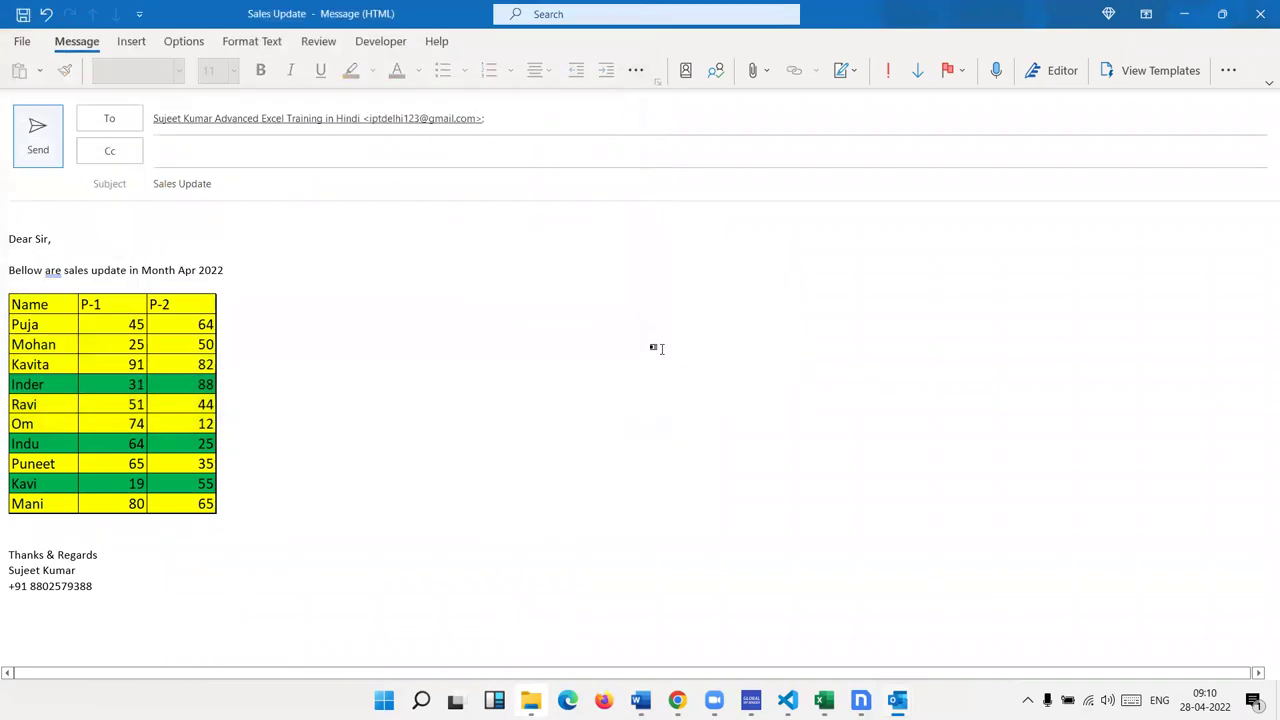
click(40, 133)
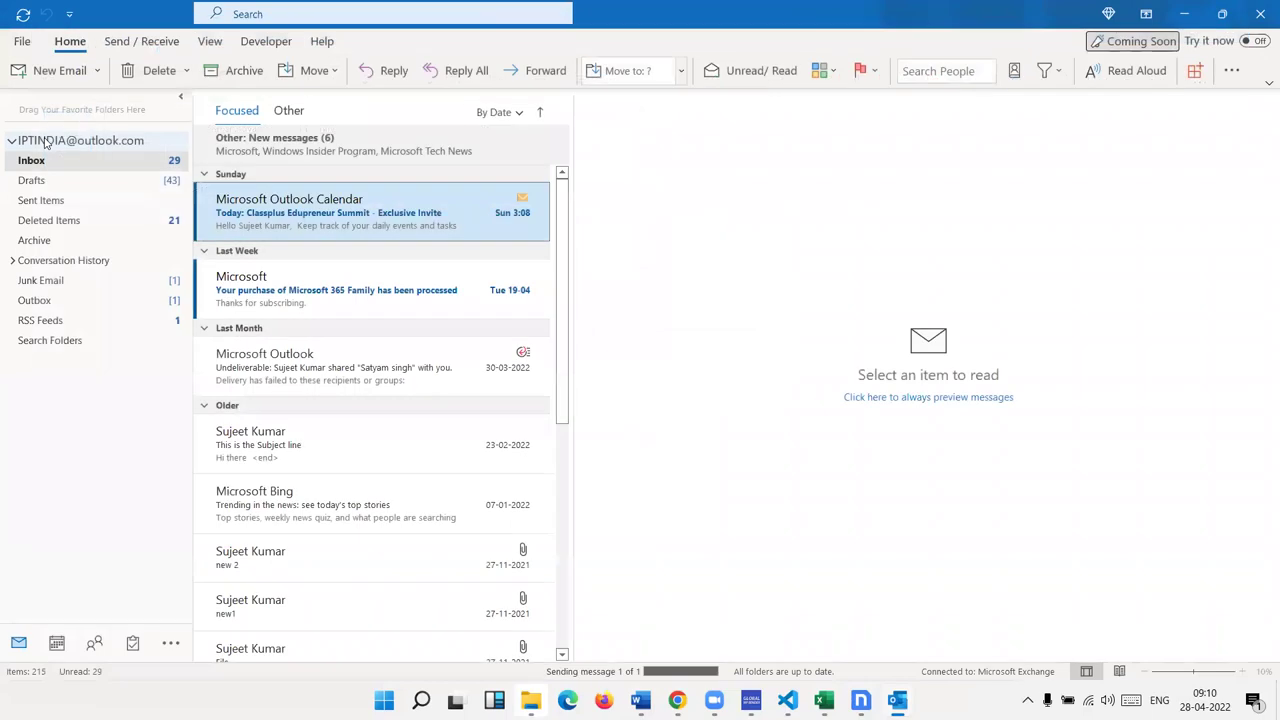
Show the desktop to check the Test template file, then return to Book6 in Excel
key(super+d)
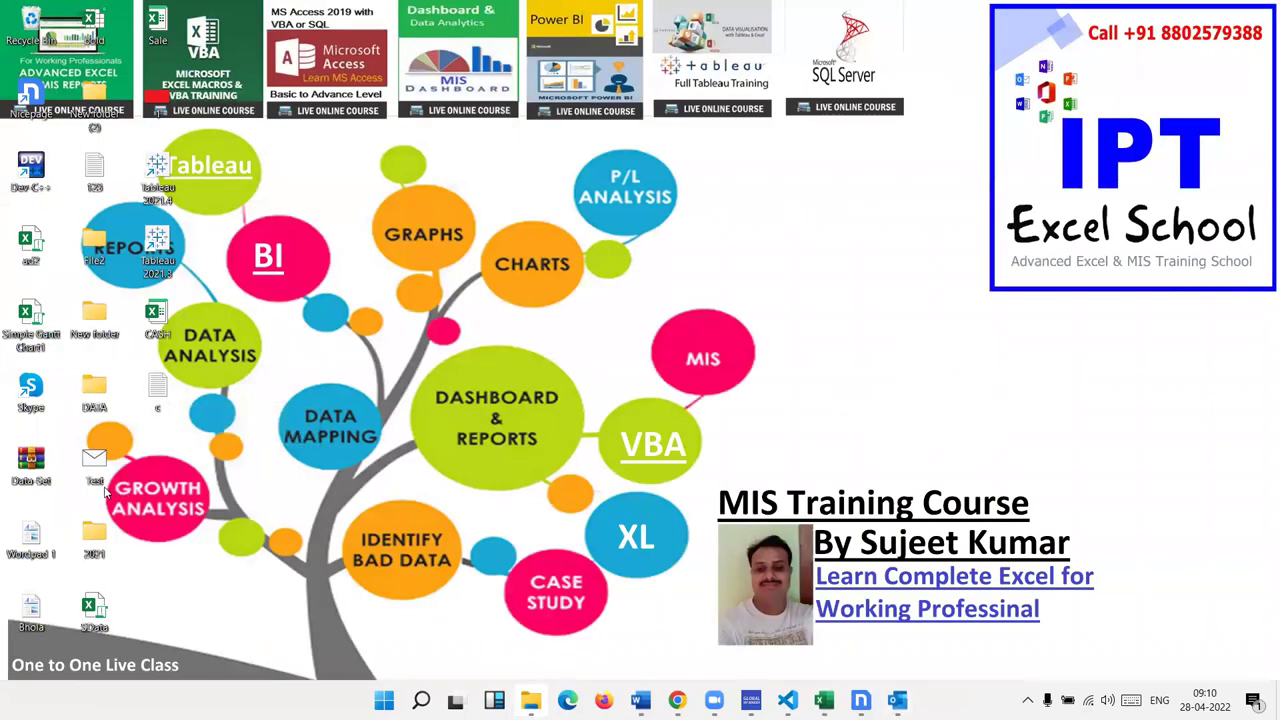
mouse_move(98, 462)
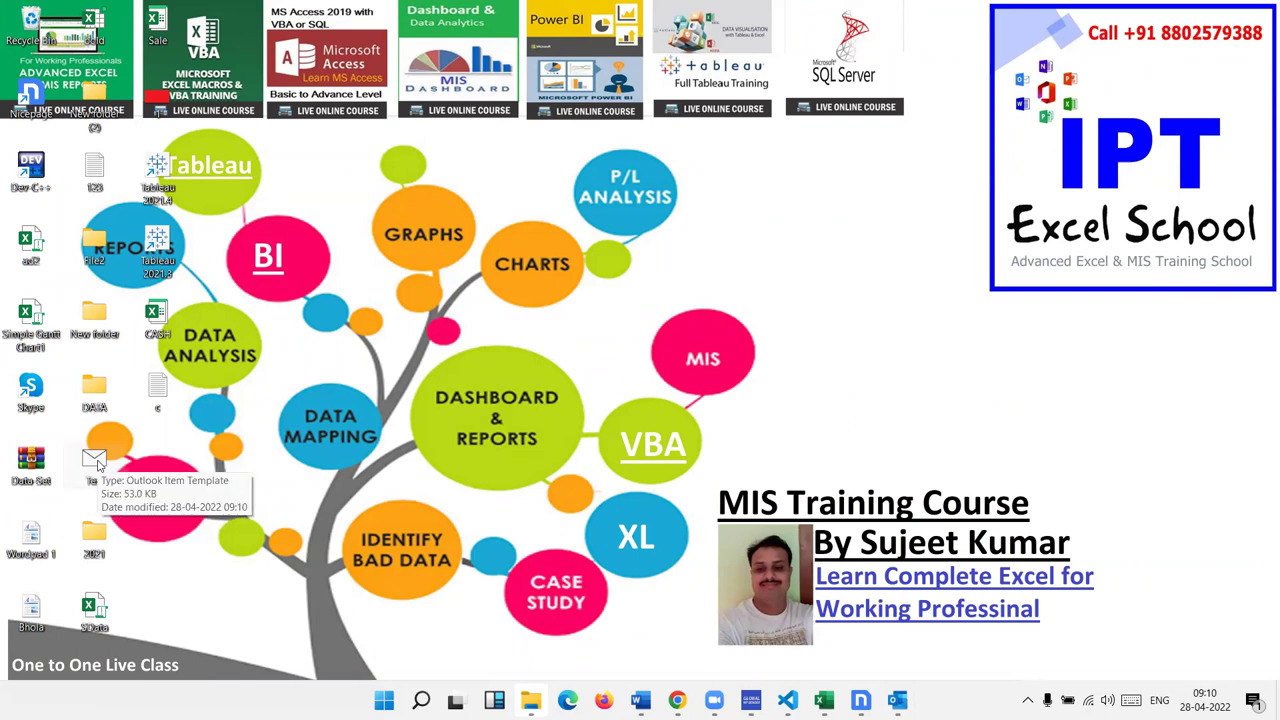
key(super+d)
key(alt+Tab)
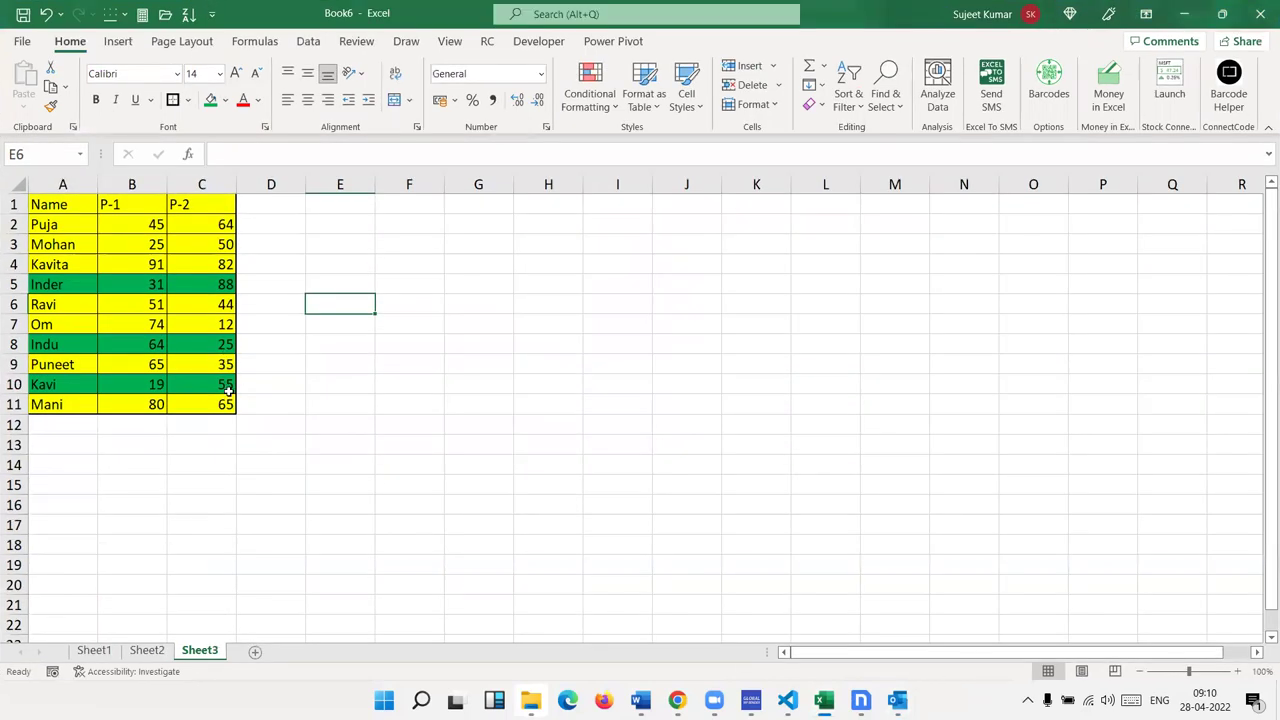
Fill the score table A1:C11 green and row A4:C4 yellow
drag(224, 404, 52, 198)
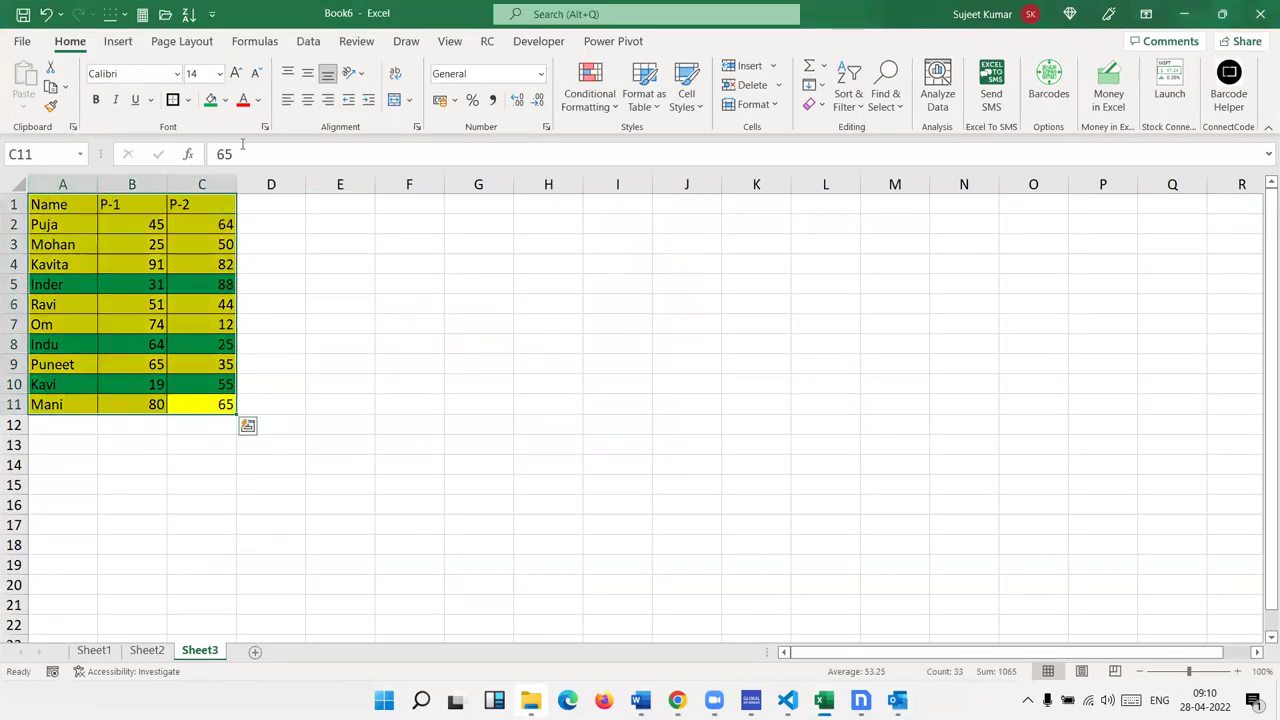
click(226, 100)
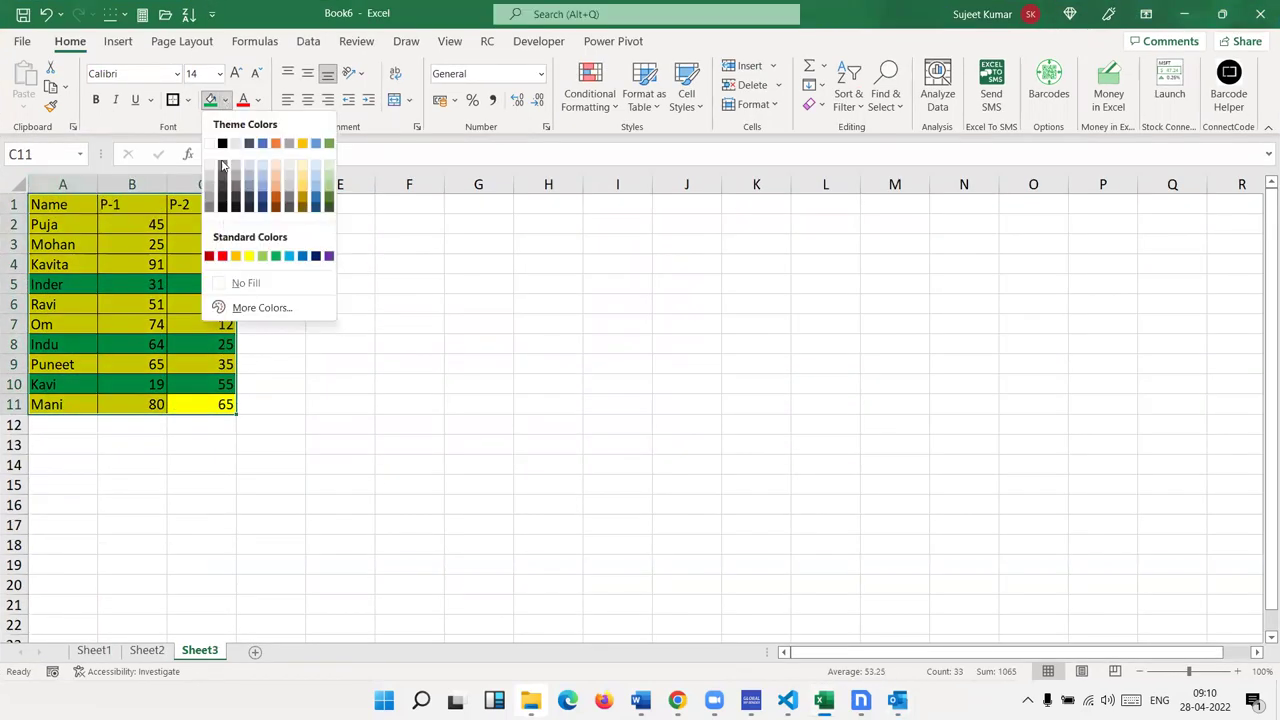
click(270, 258)
mouse_move(94, 252)
mouse_down()
mouse_move(182, 245)
mouse_move(190, 256)
mouse_up()
drag(94, 264, 206, 260)
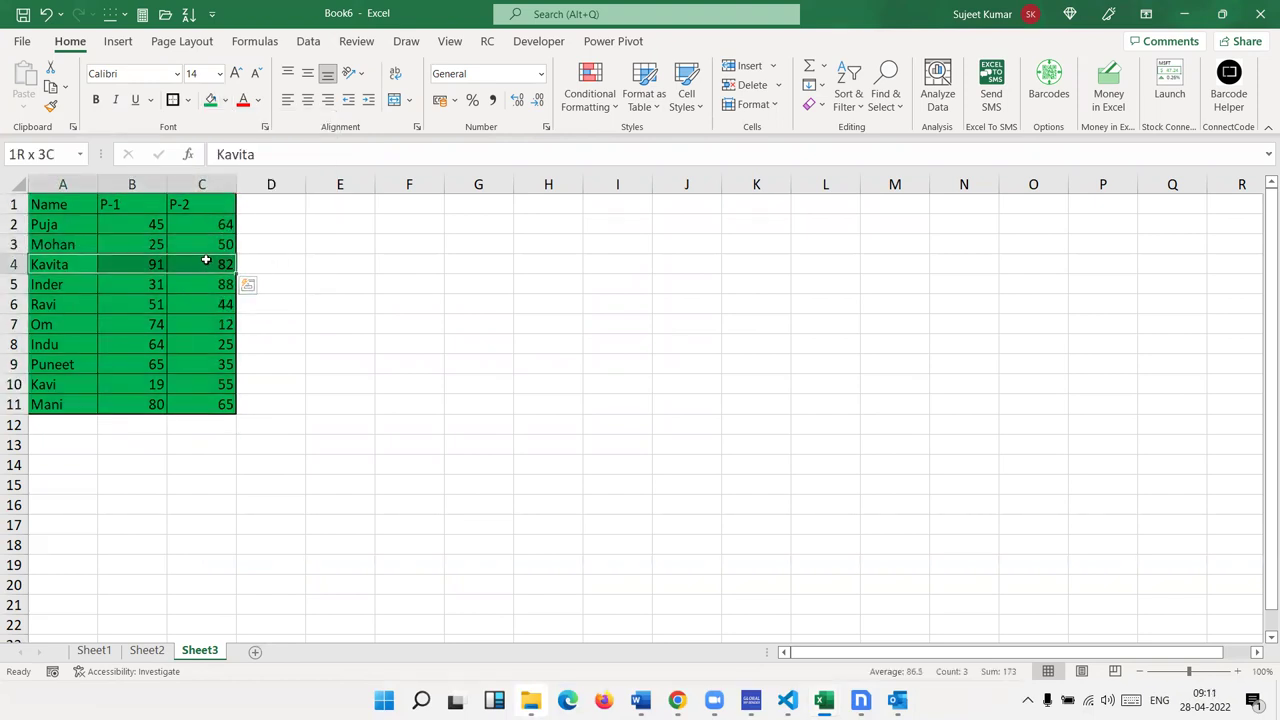
click(226, 100)
click(249, 256)
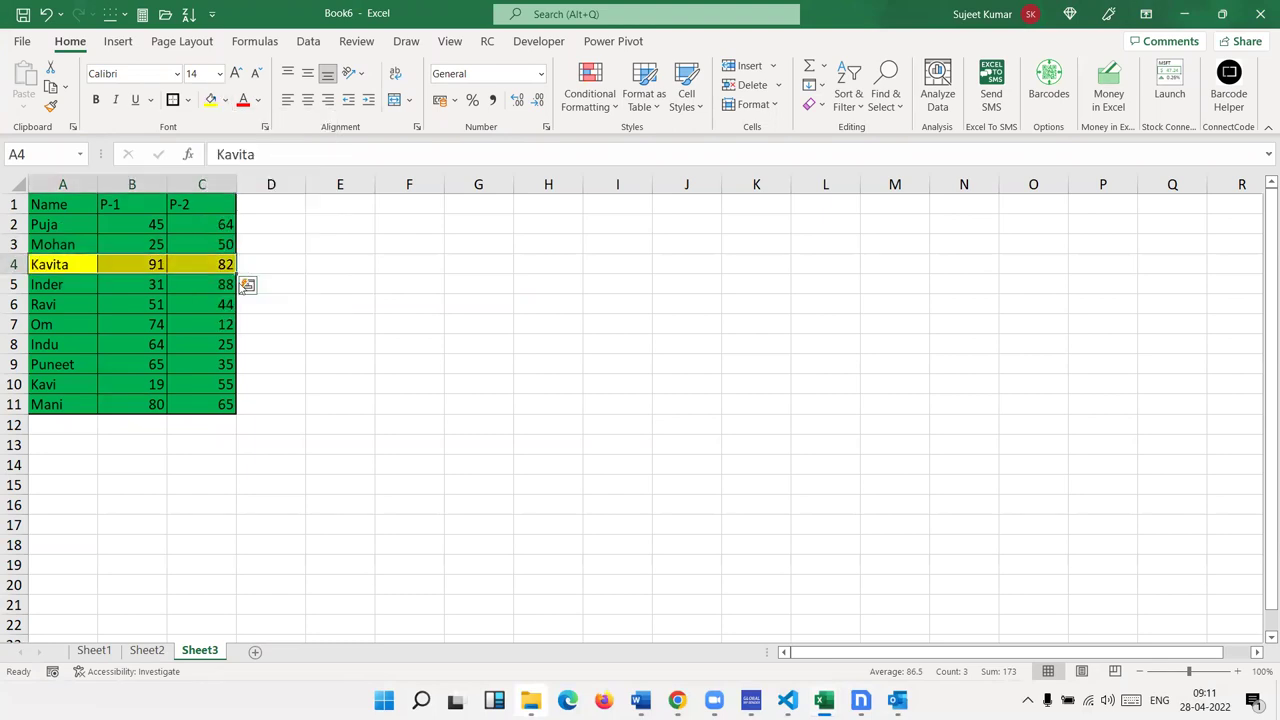
click(213, 286)
Change the P-1 score in B4 from 91 to 910 and restore down the Excel window
click(156, 266)
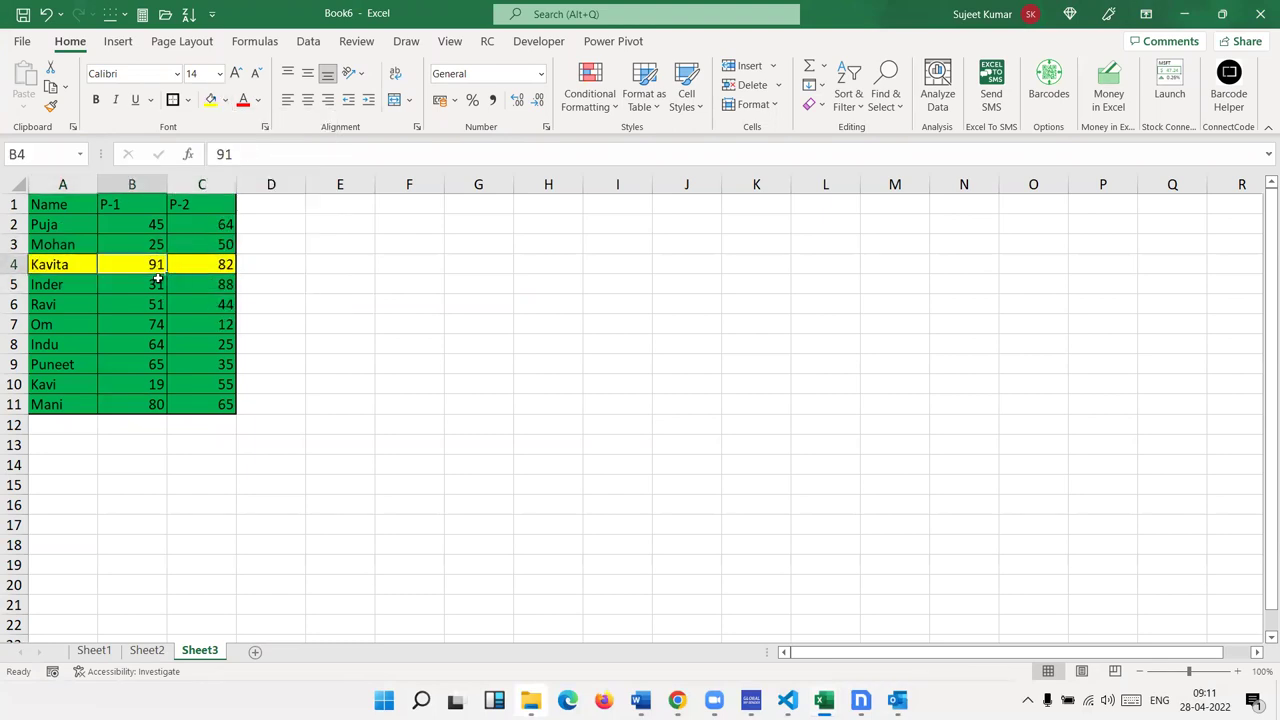
key(F2)
text(0)
key(Return)
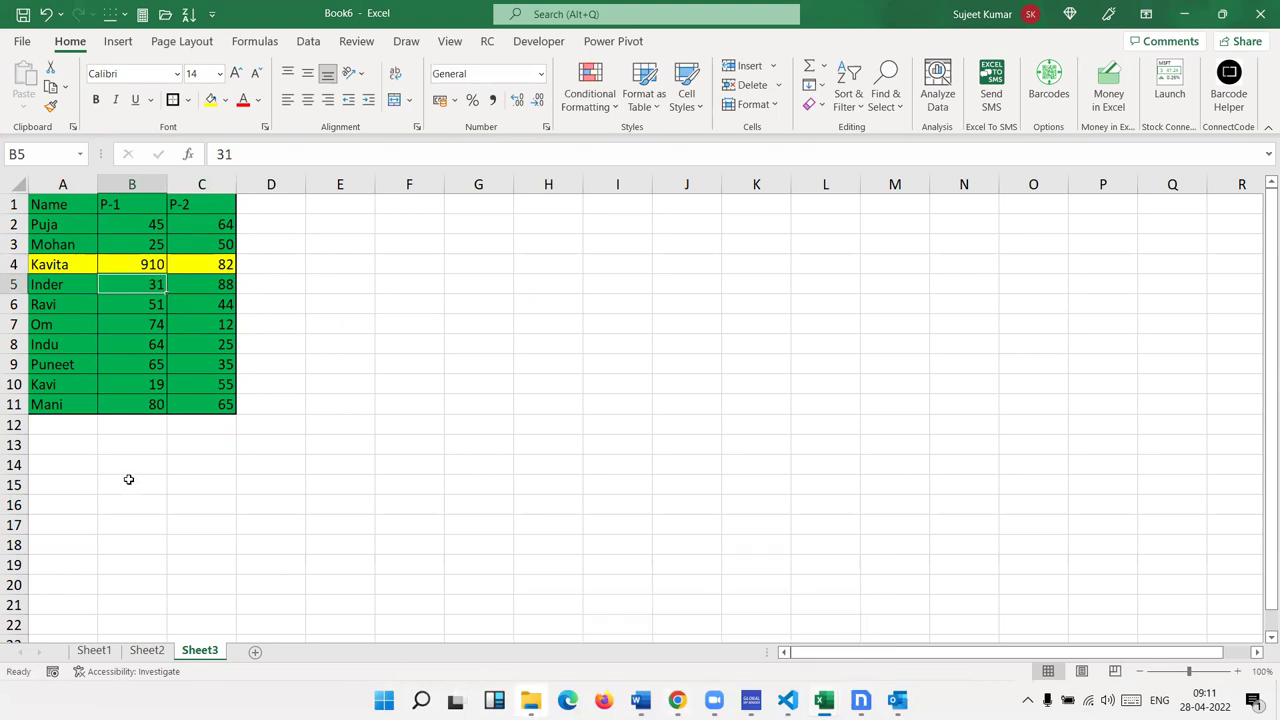
key(super+Down)
key(super+Down)
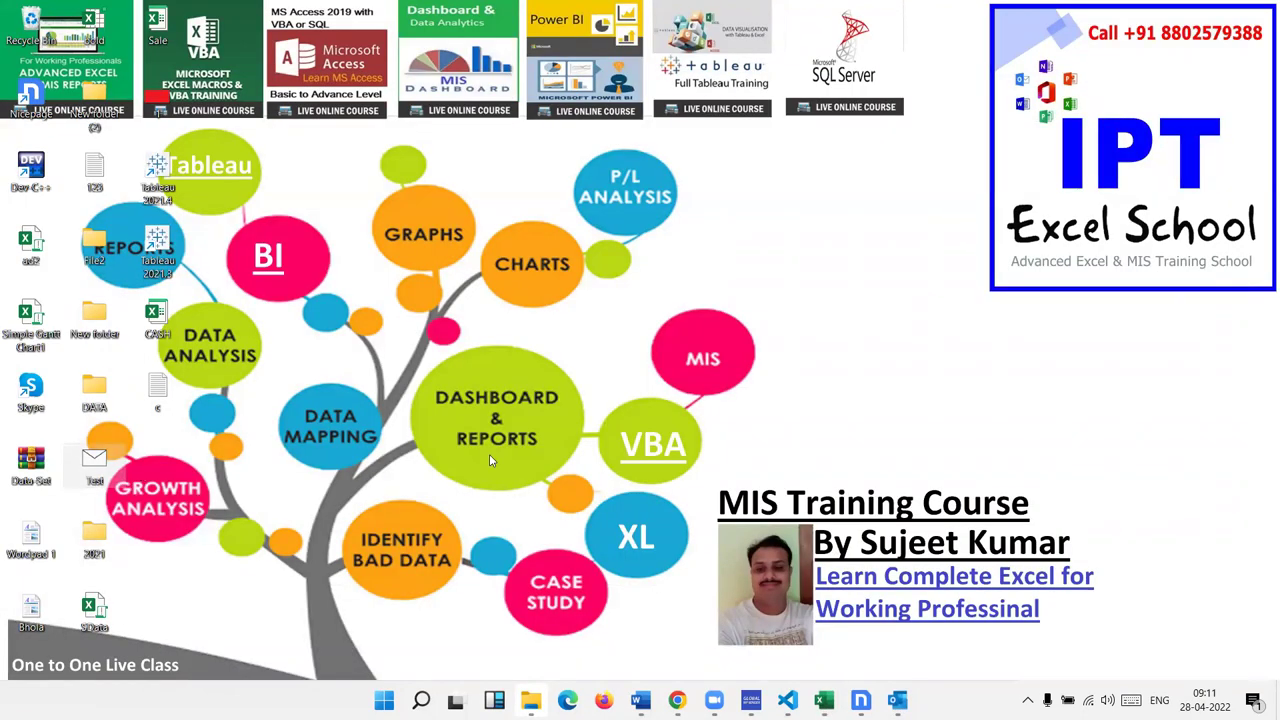
Accept the link update prompt and send the Sales Update email showing the yellow 910 row
mouse_move(897, 700)
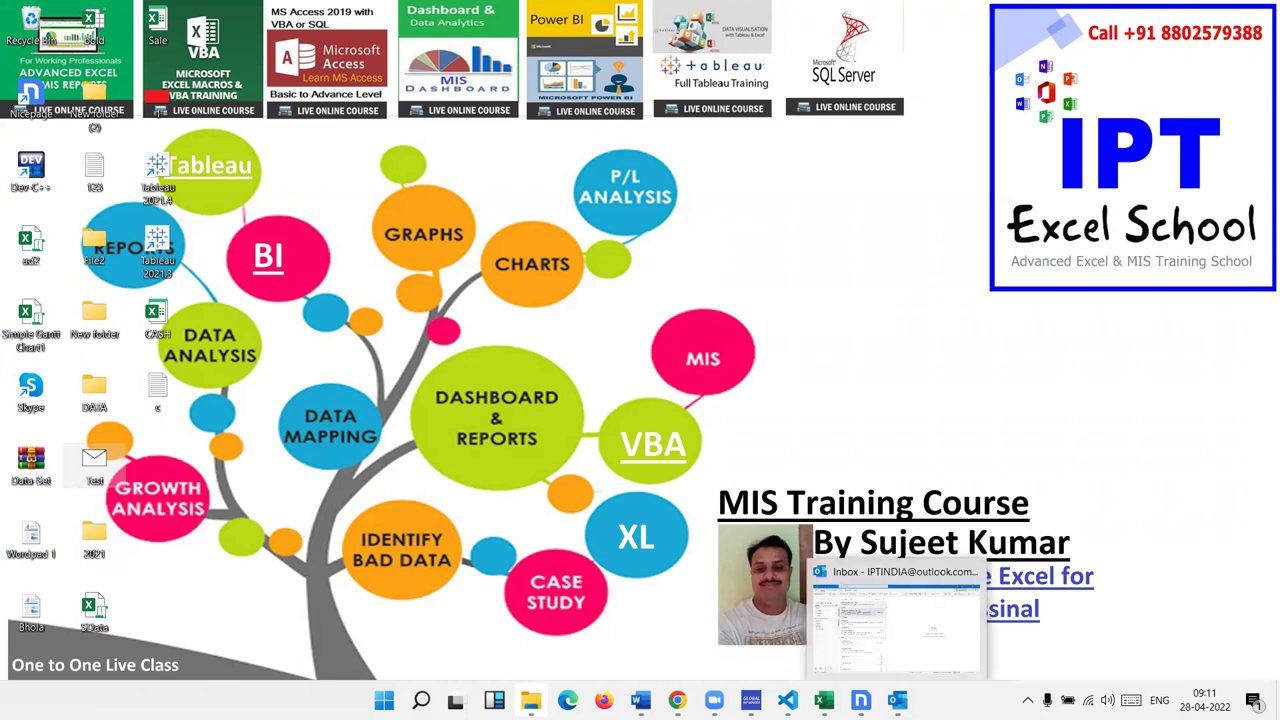
click(895, 620)
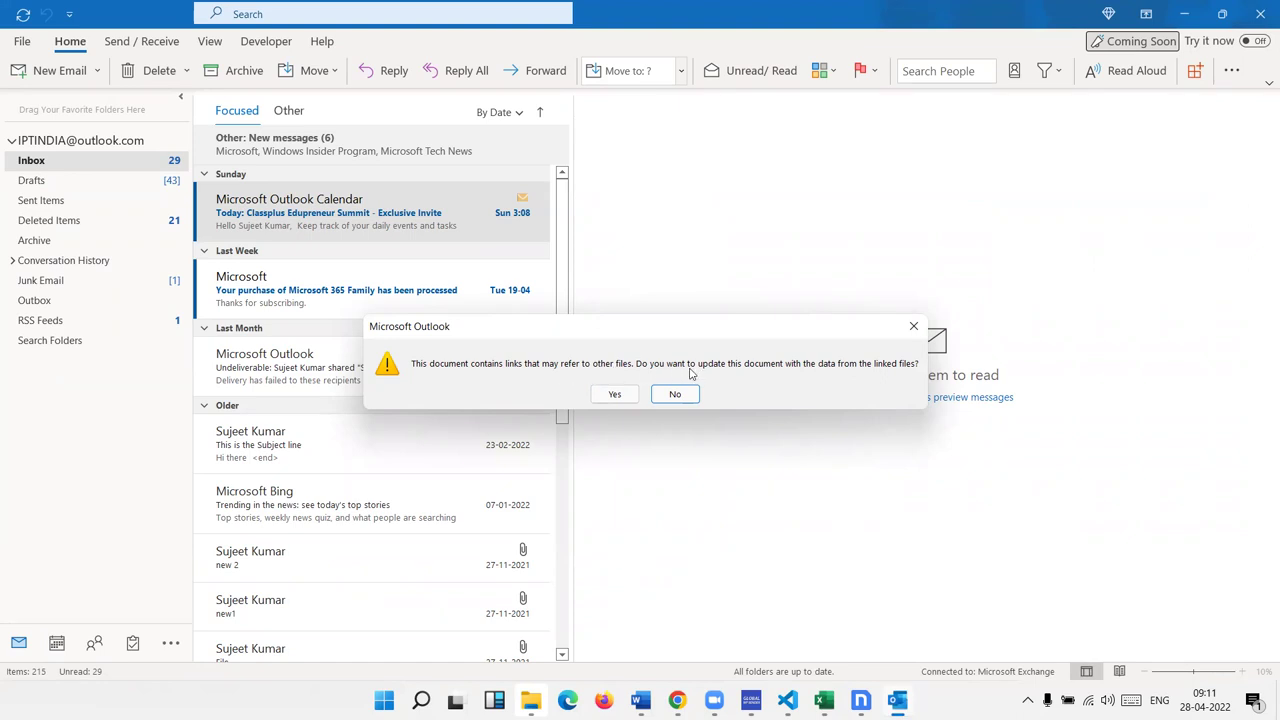
click(631, 394)
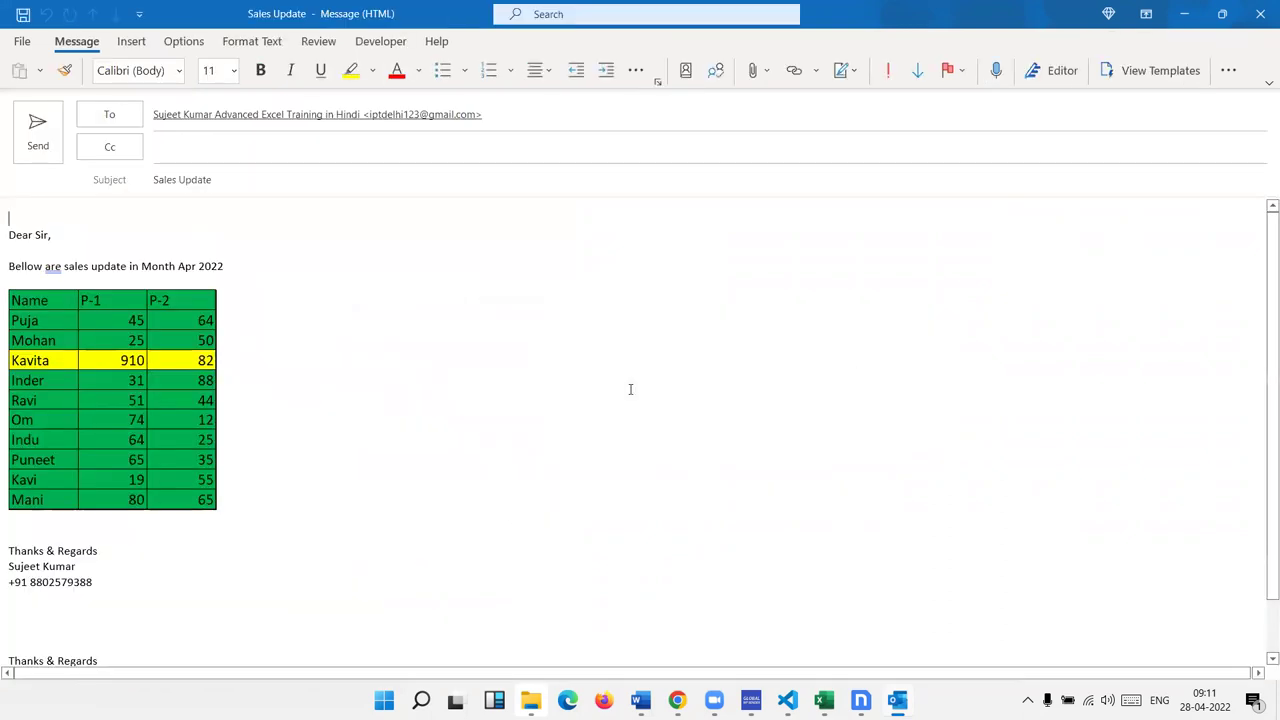
mouse_move(217, 121)
scroll(106, 566, down, 1)
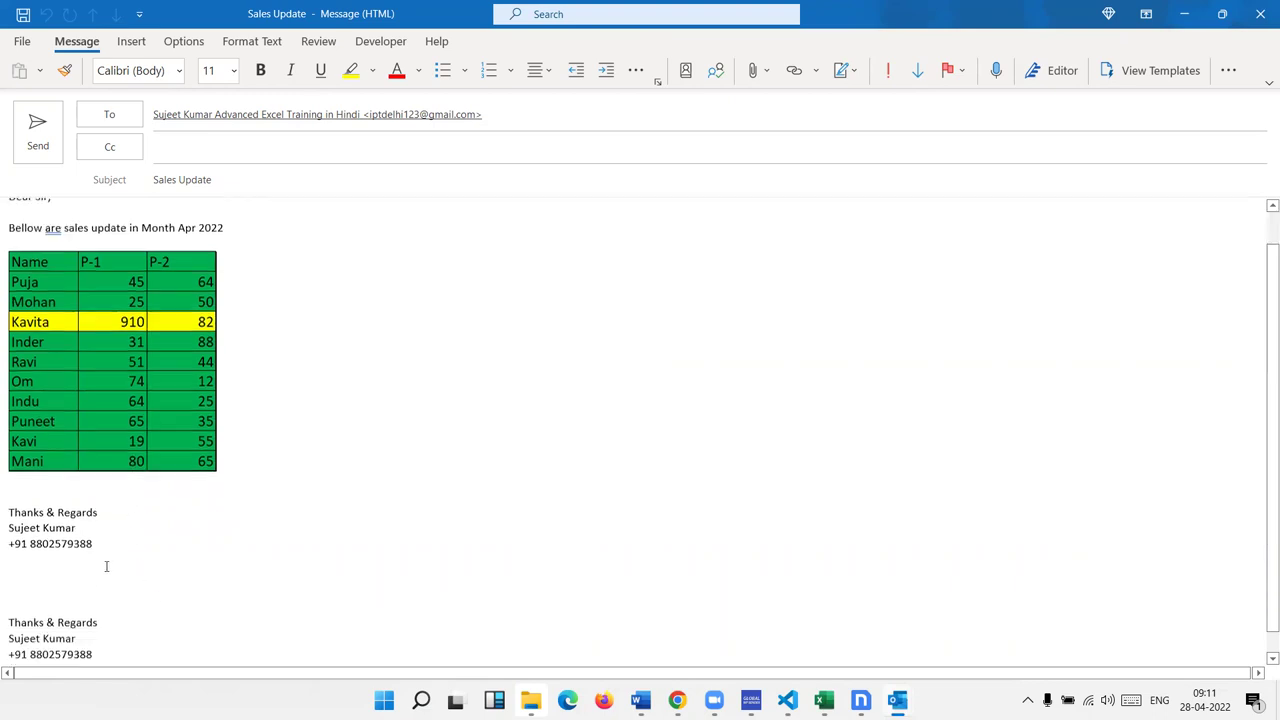
scroll(106, 566, up, 1)
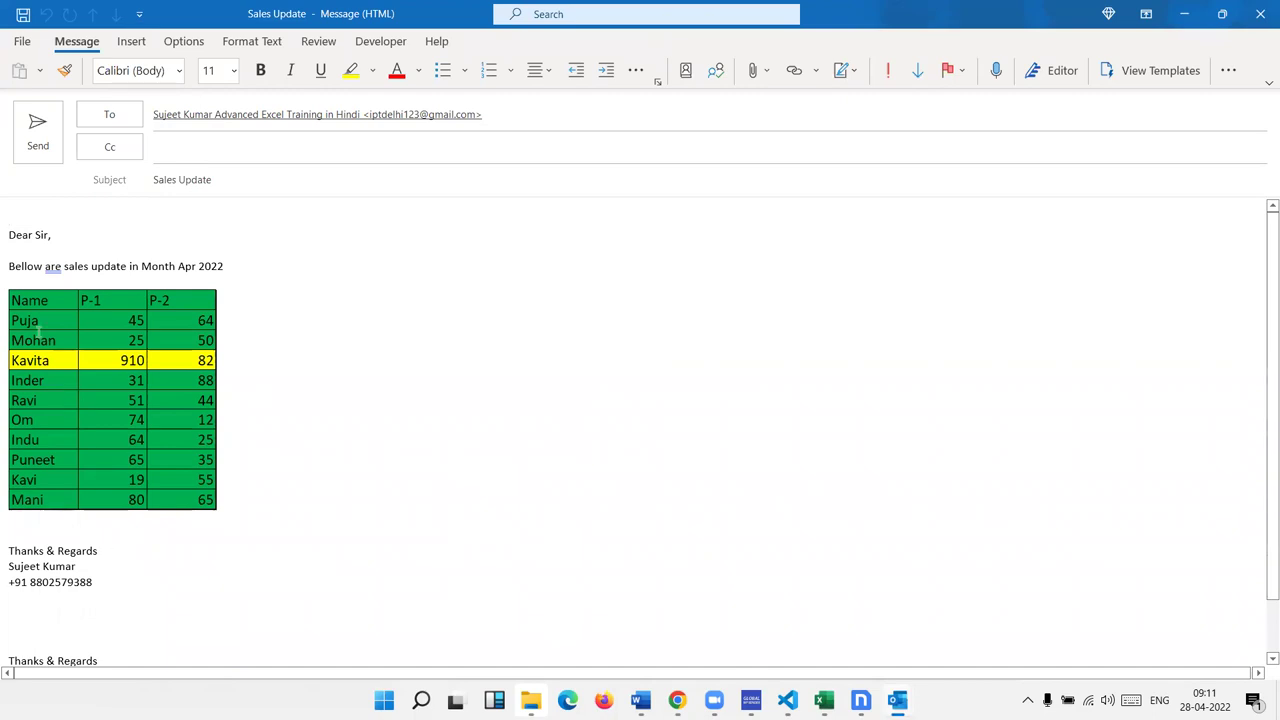
click(27, 122)
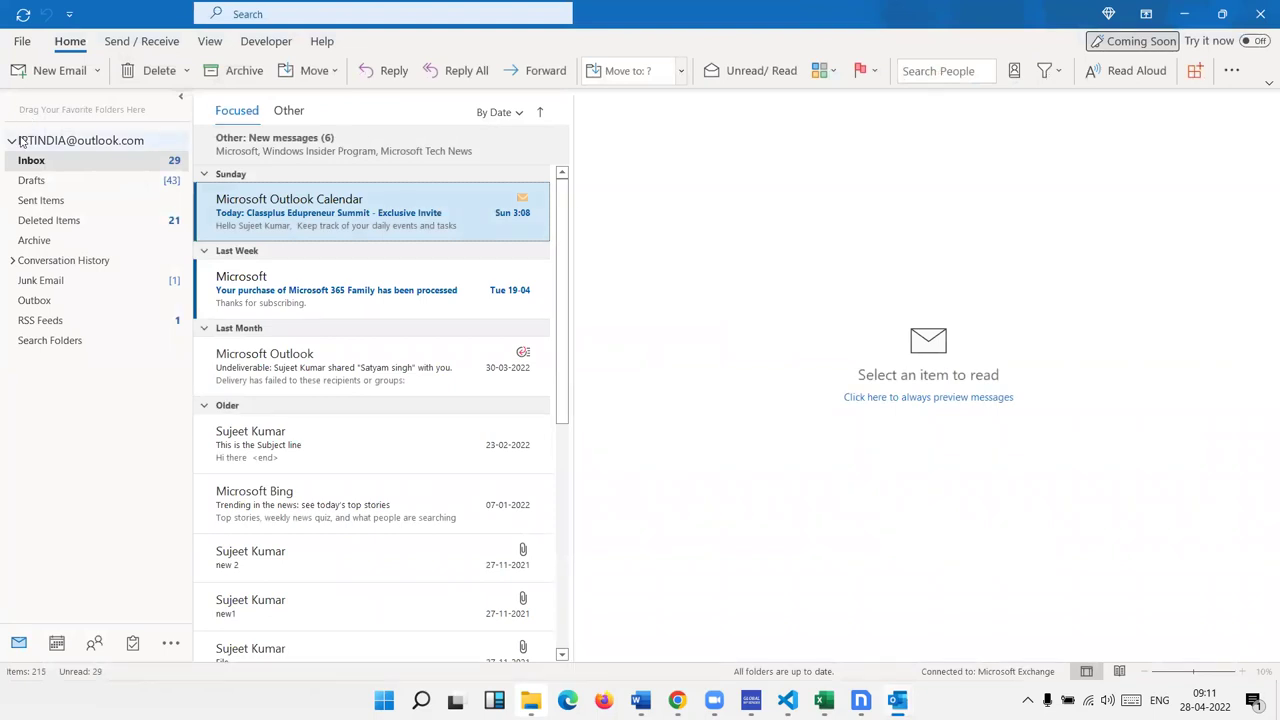
Switch from Outlook back to the Book6 score workbook in Excel
key(alt+Tab)
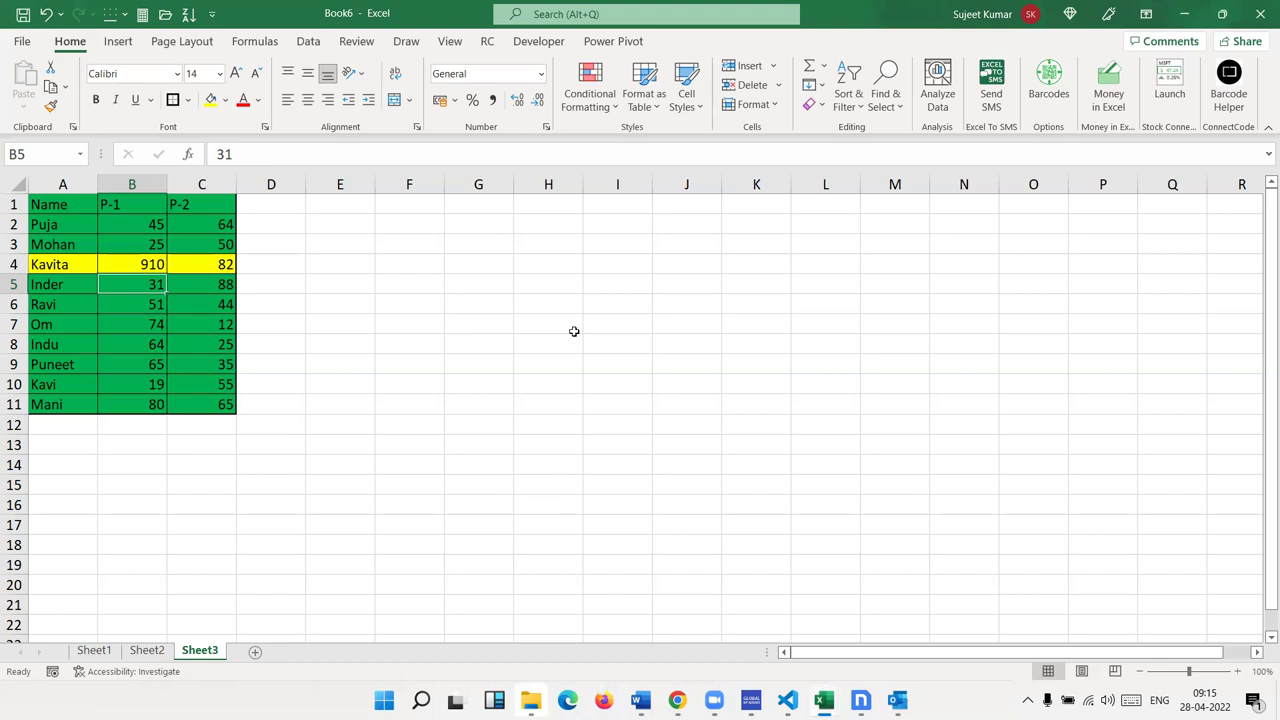
Type a student's name in H3 as the lookup value
click(559, 253)
text(Puja)
key(Tab)
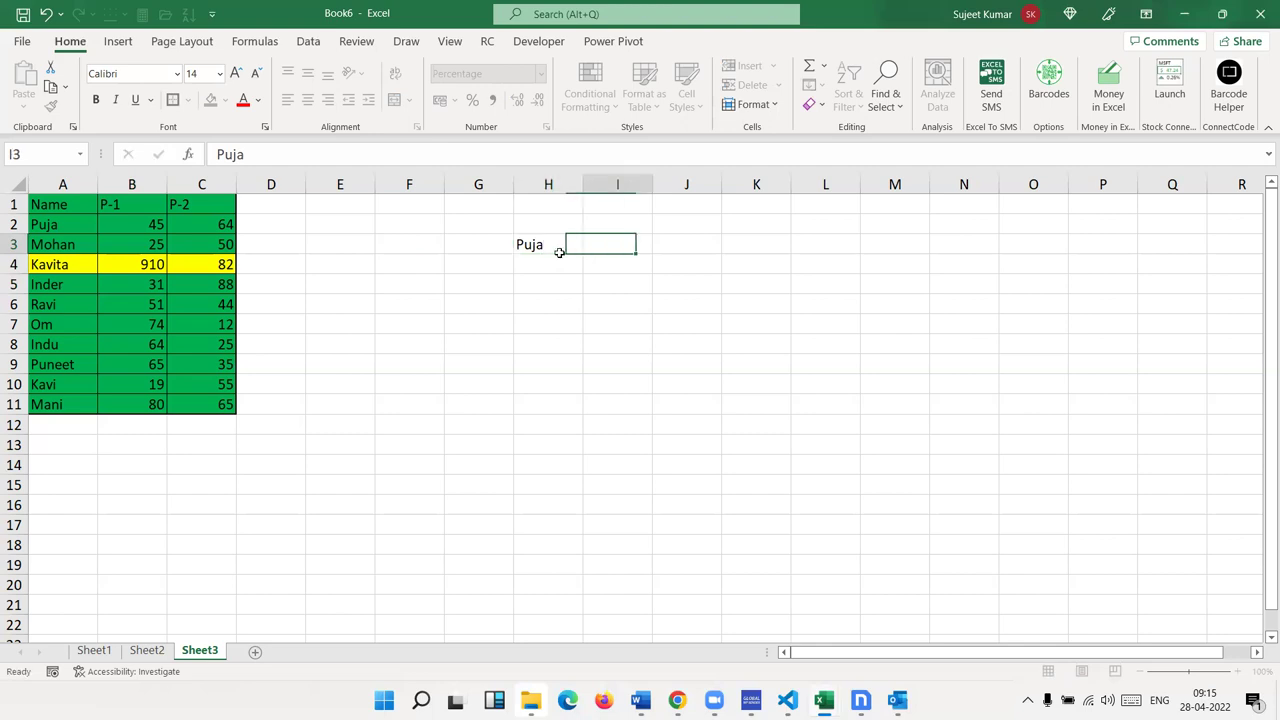
Enter =VLOOKUP(H3,A:C,2,0) in I3, returning that student's P-1 score of 45
text(=)
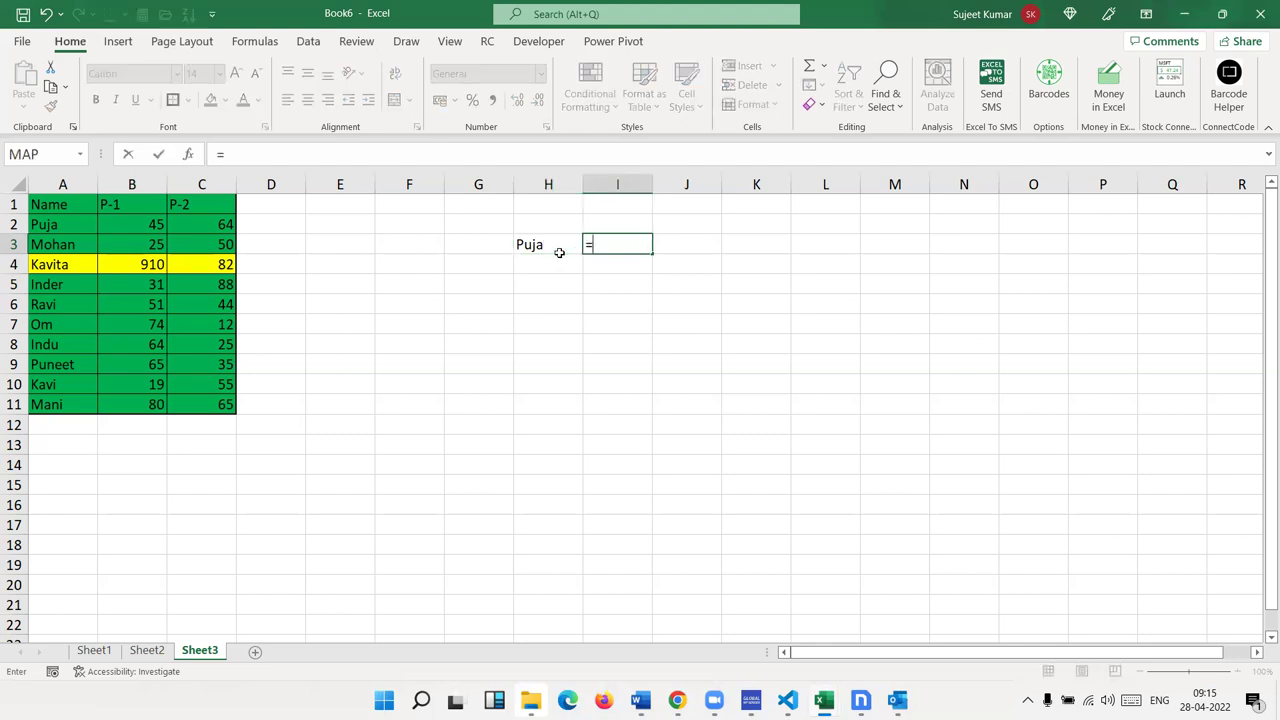
text(vl)
key(Tab)
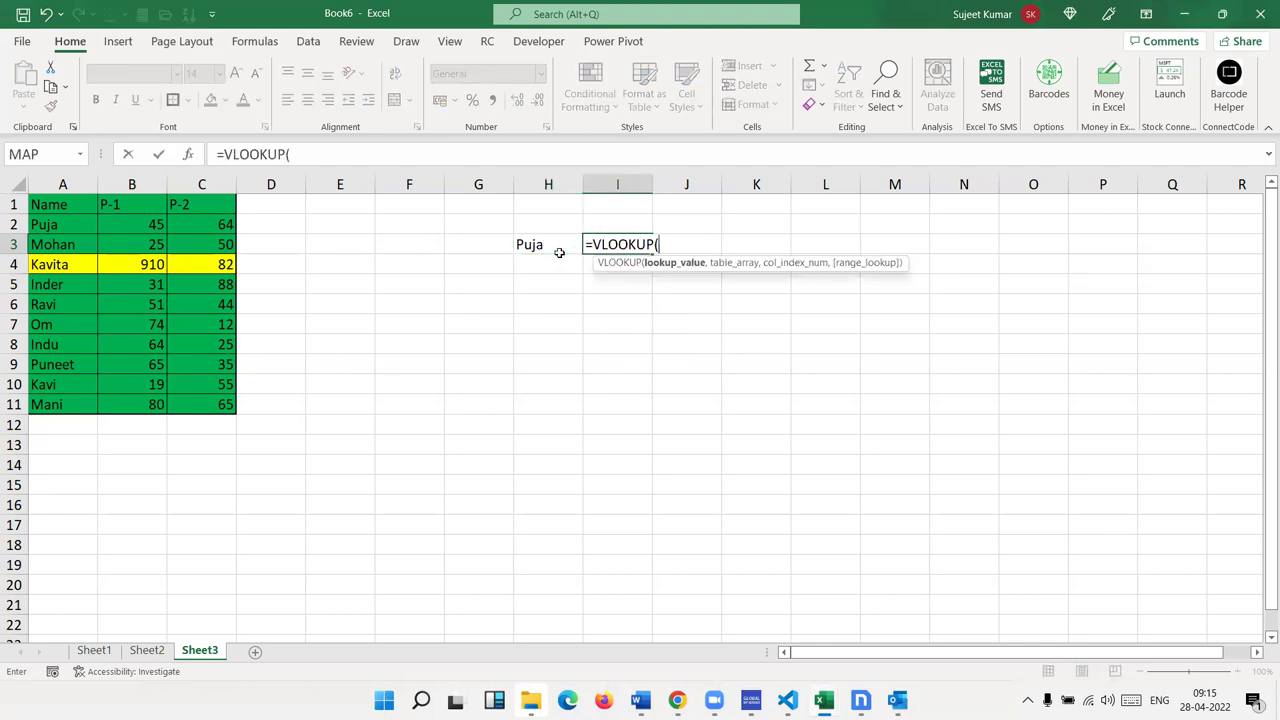
click(559, 252)
text(,)
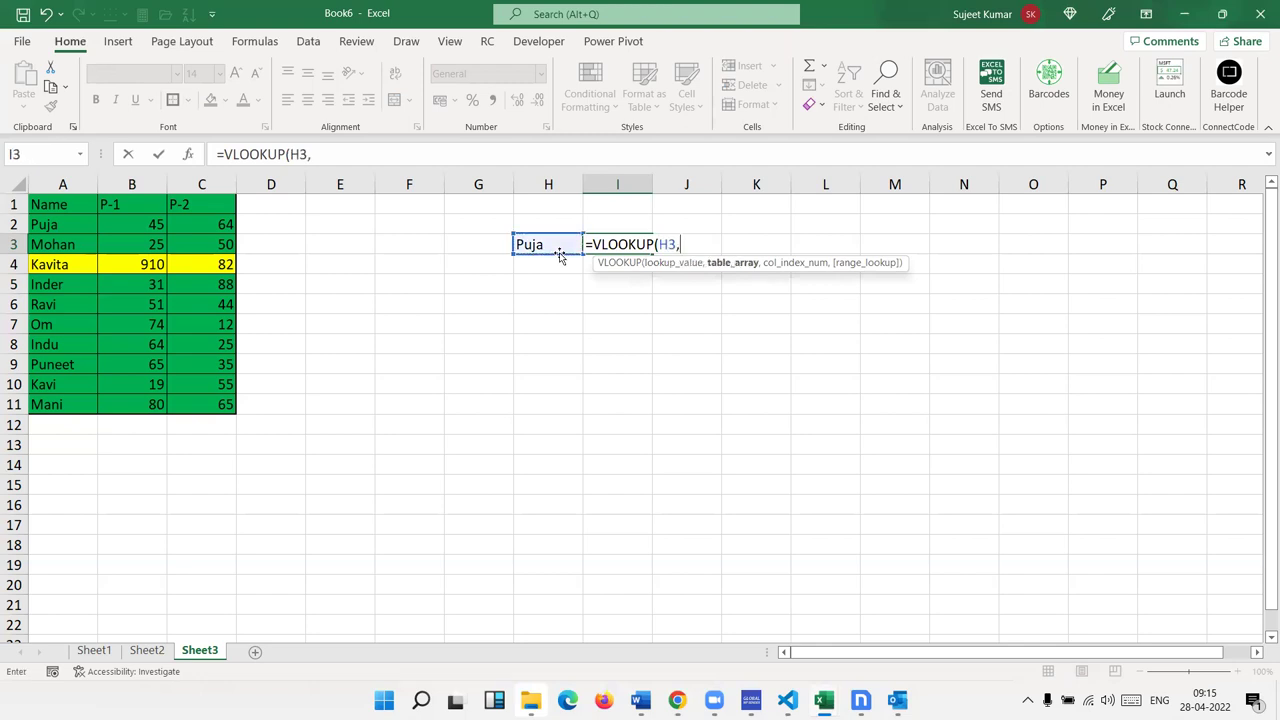
drag(62, 184, 221, 204)
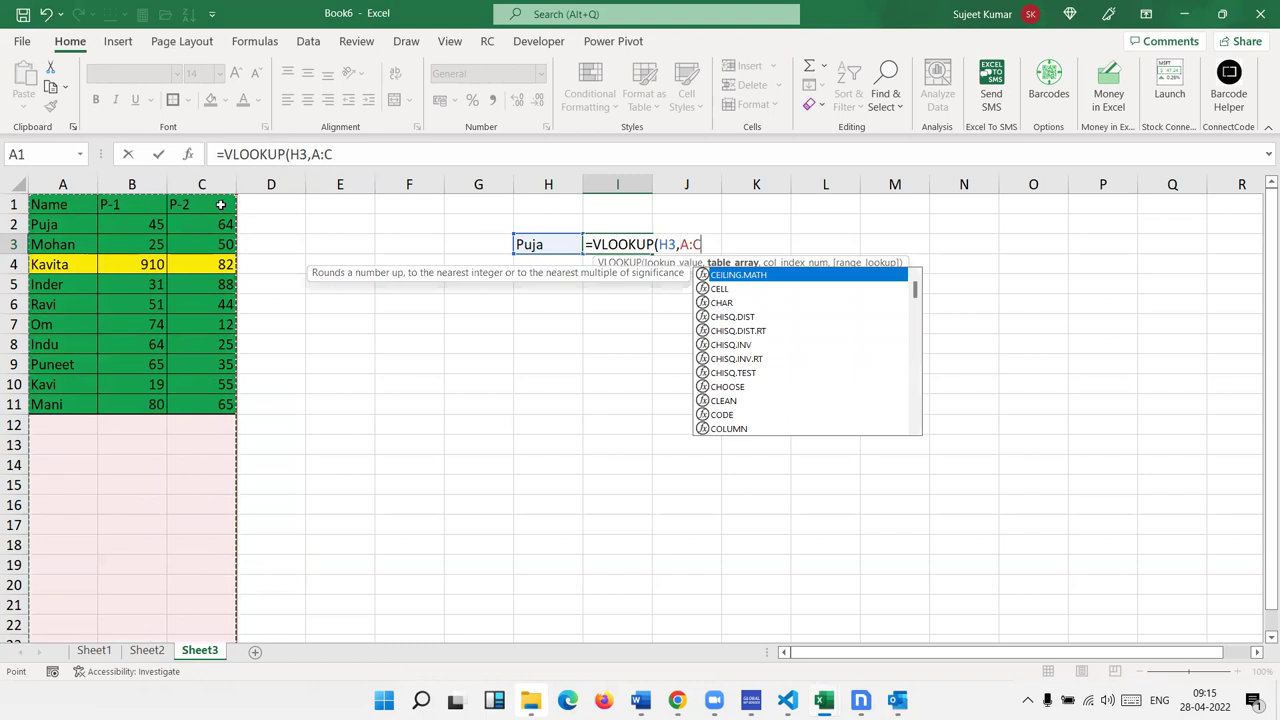
text(,2,0)
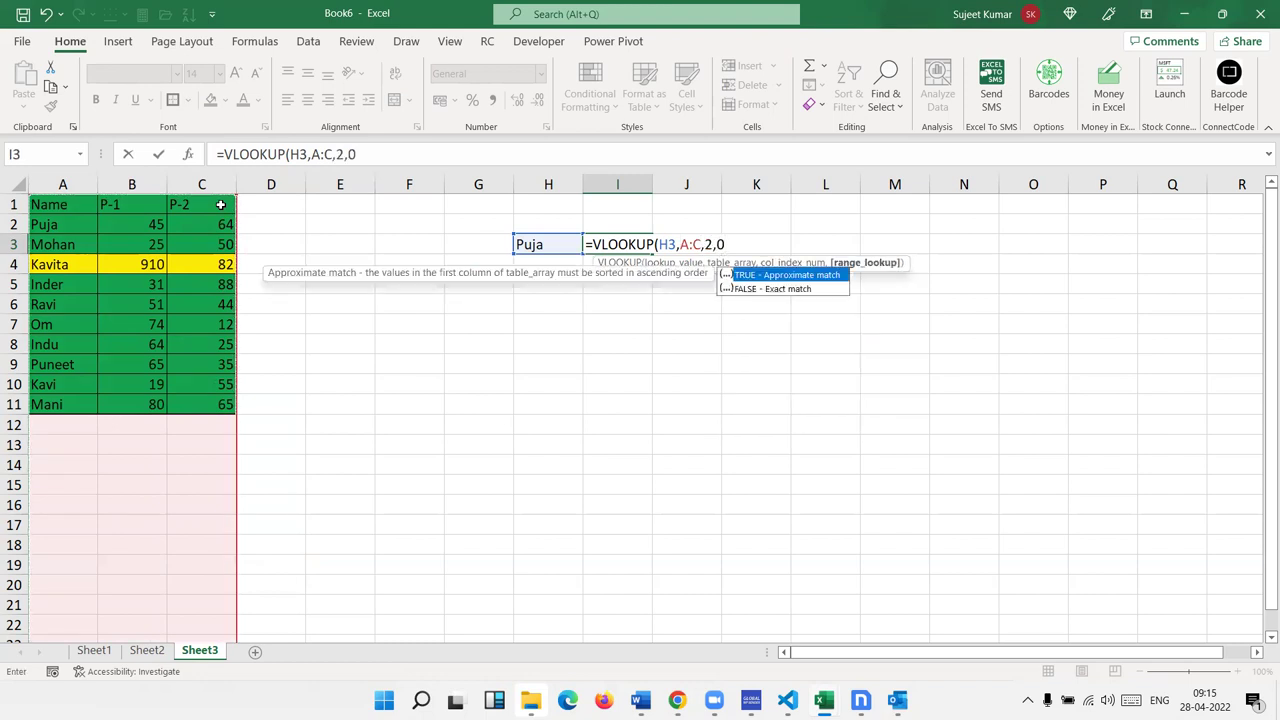
key(Return)
key(Up)
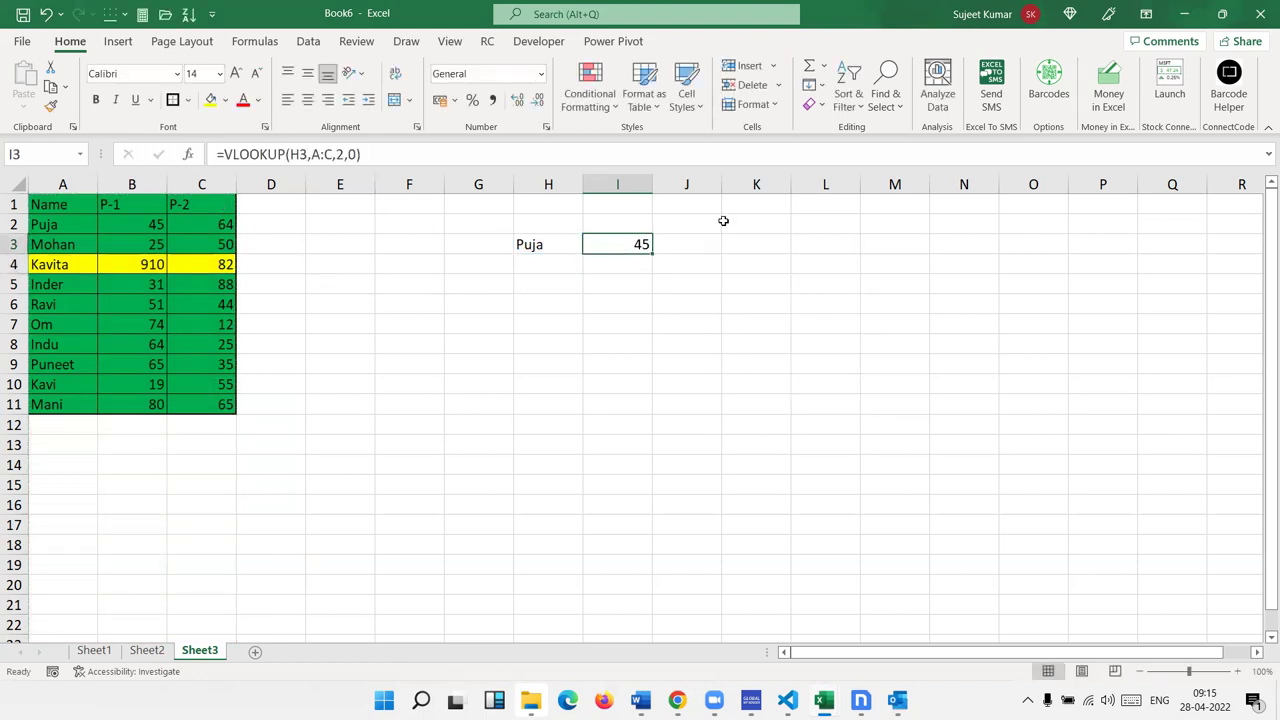
Replace the H3 lookup name with another student's name so I3's VLOOKUP returns 74
click(525, 250)
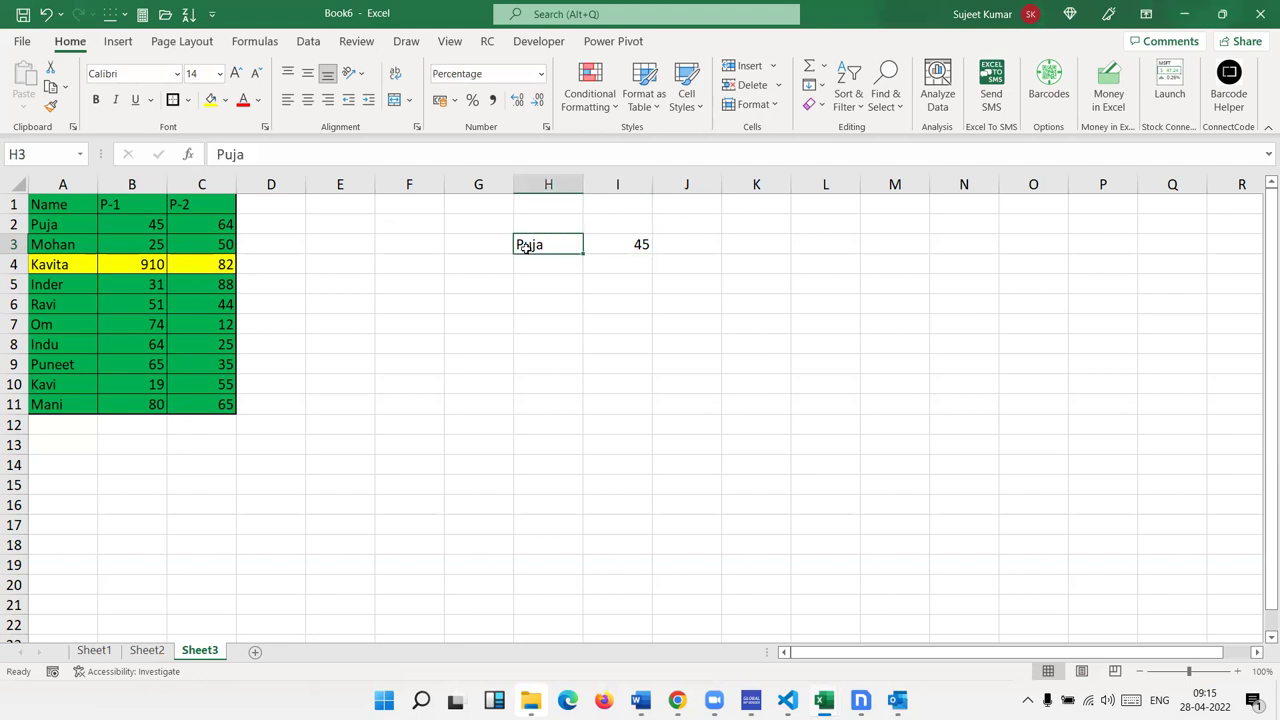
text(om)
key(Return)
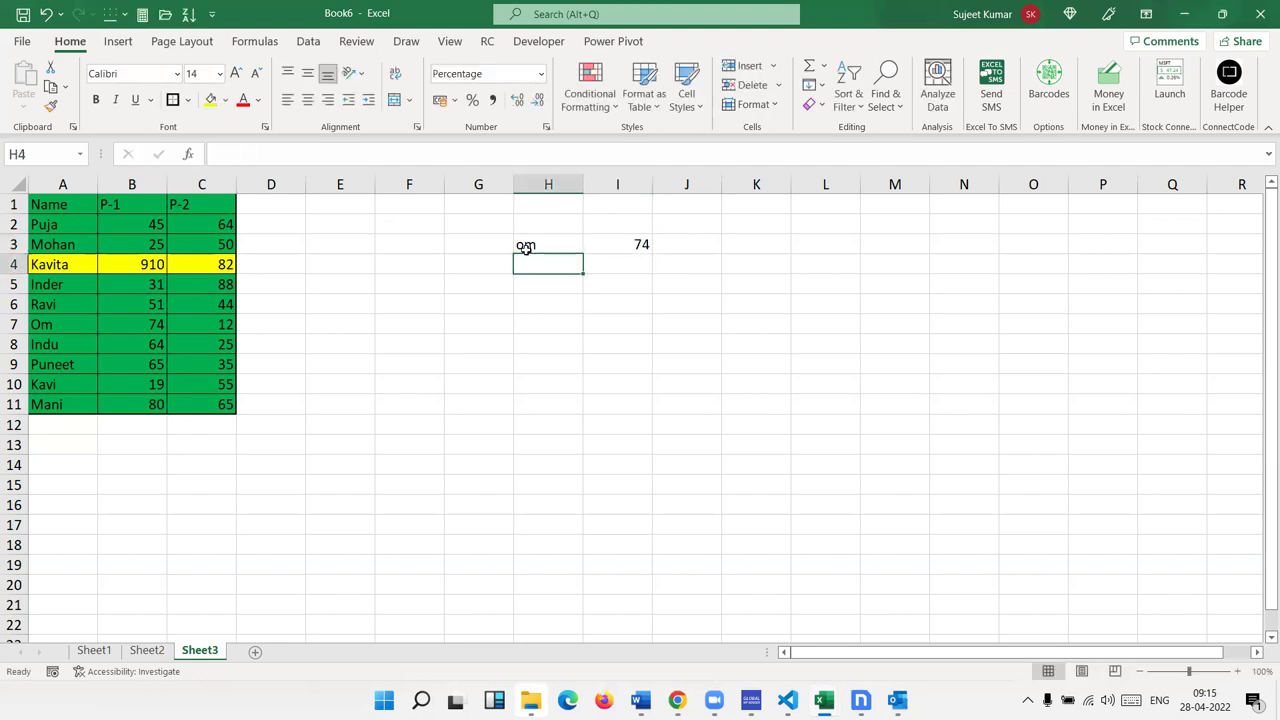
key(Up)
key(Right)
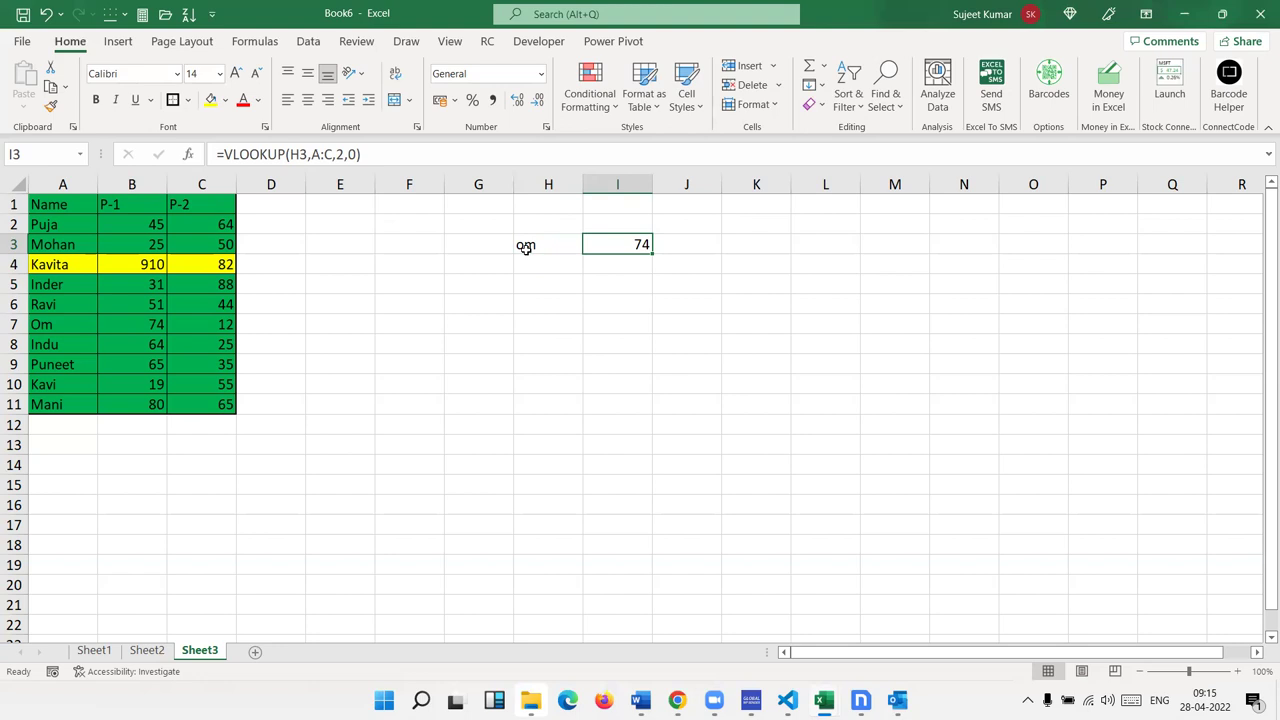
click(277, 222)
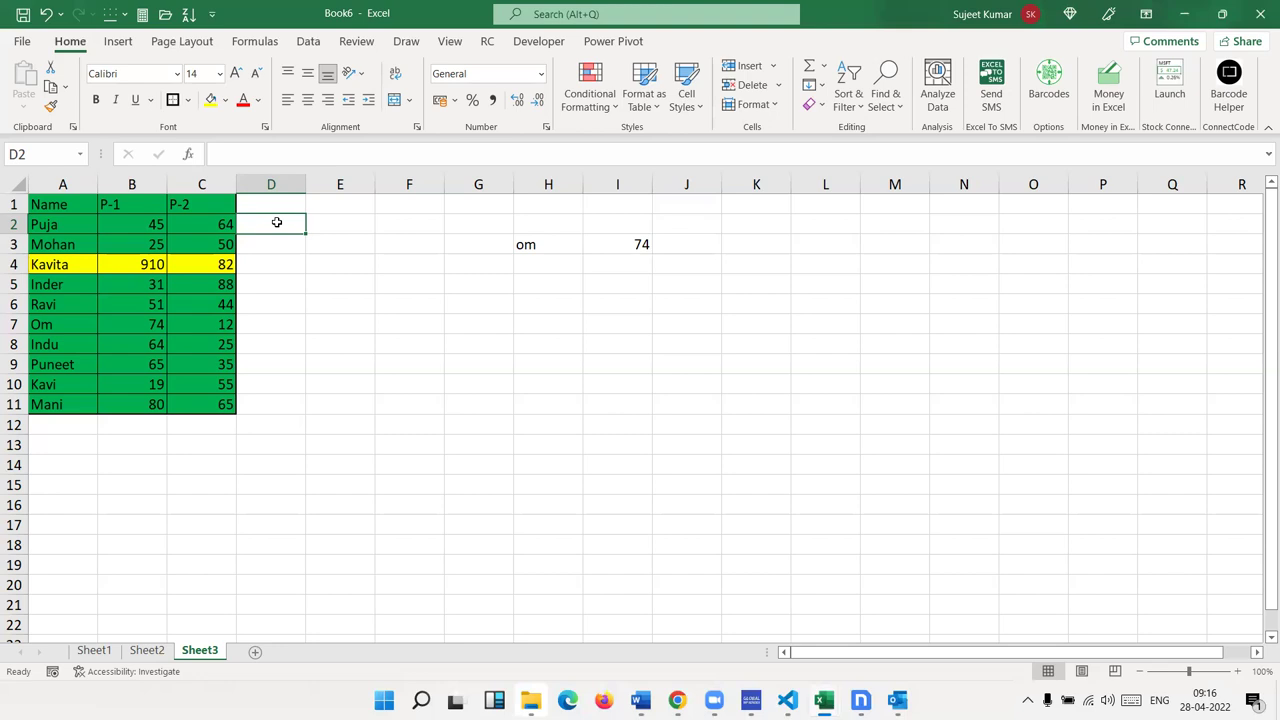
mouse_move(507, 280)
mouse_down()
mouse_move(602, 359)
mouse_move(734, 407)
mouse_up()
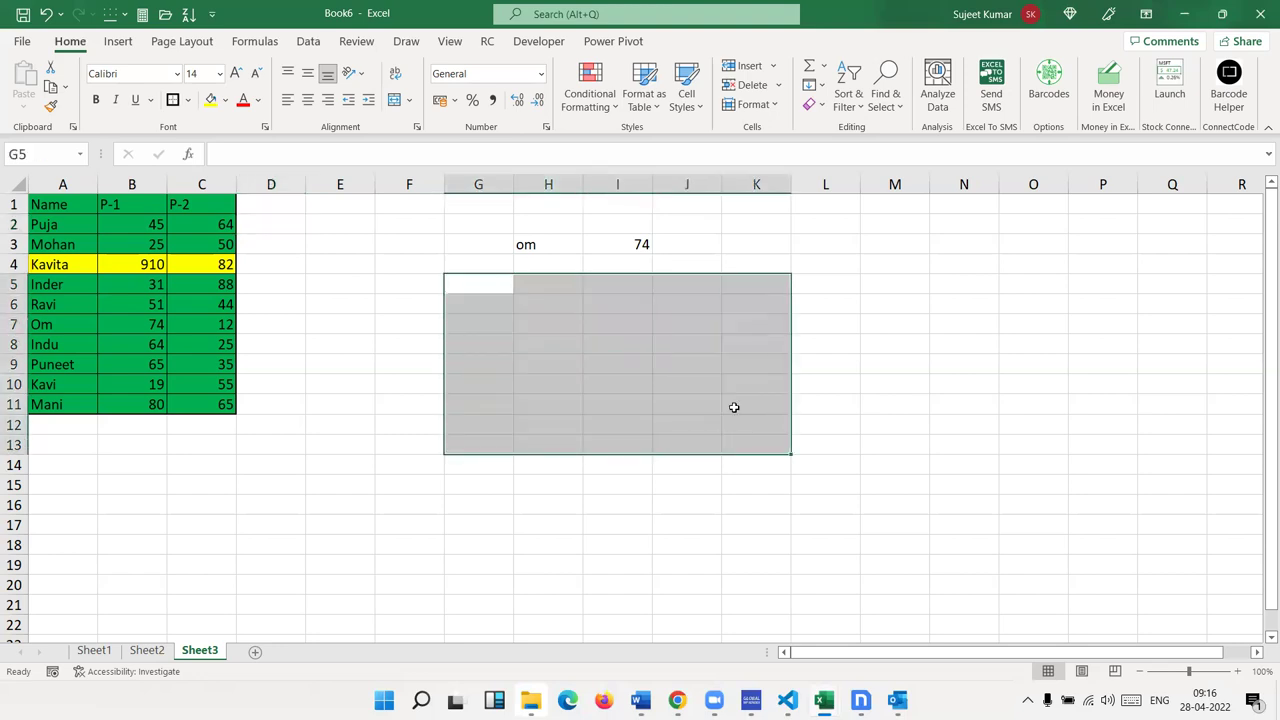